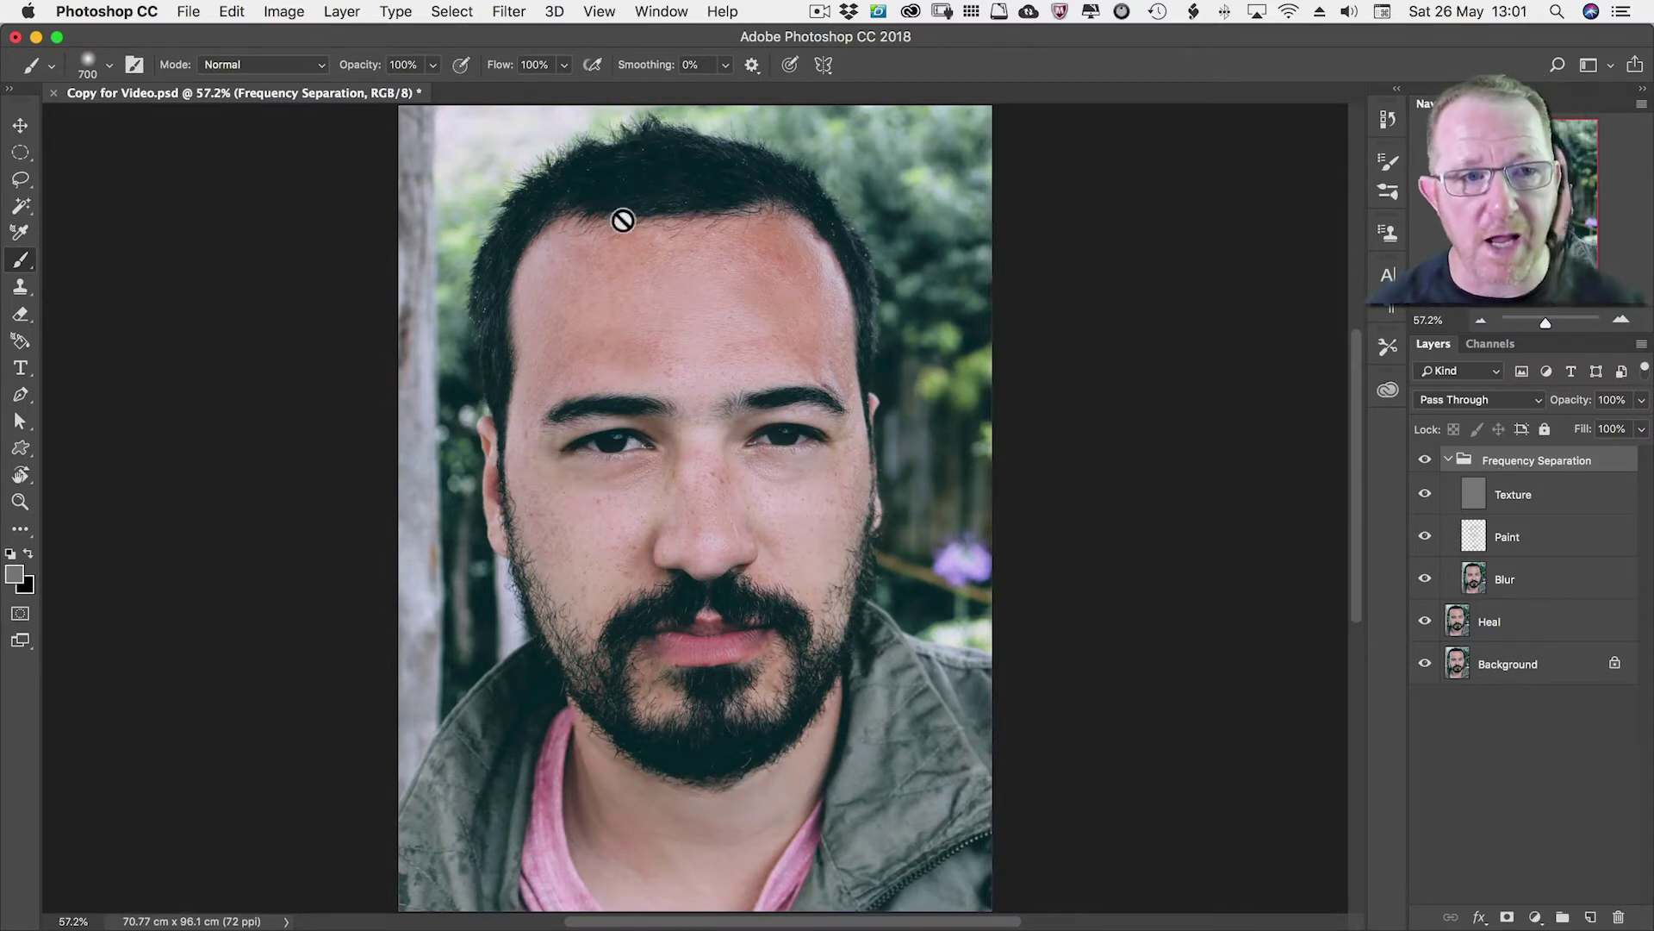
pyautogui.click(342, 12)
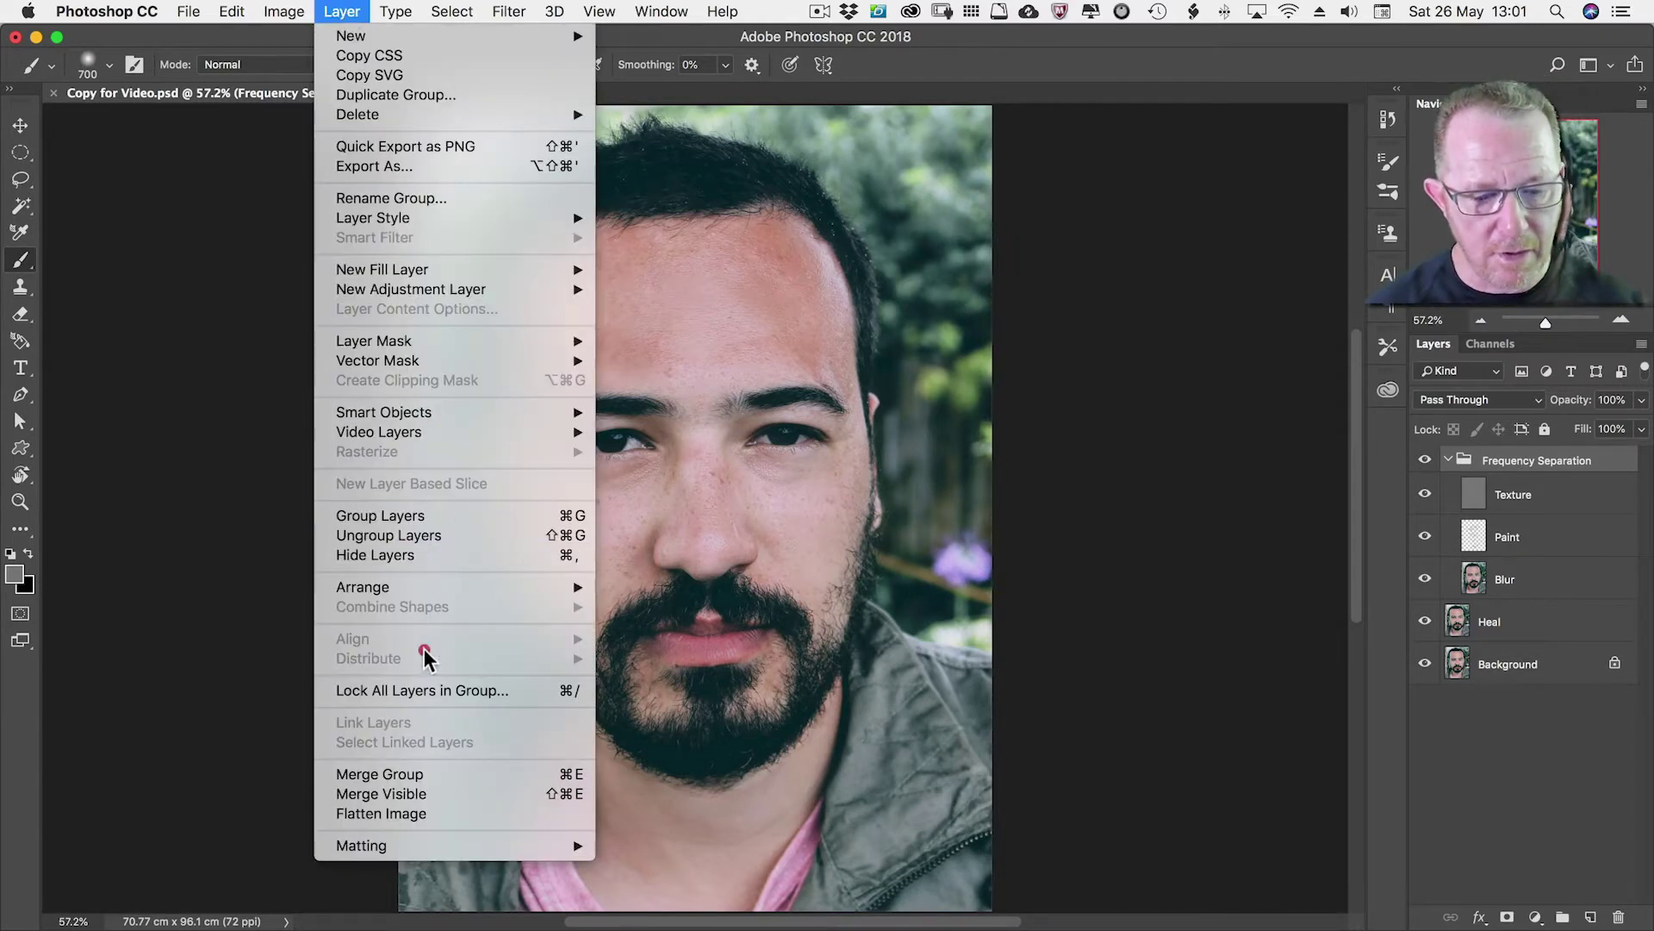
pyautogui.click(431, 794)
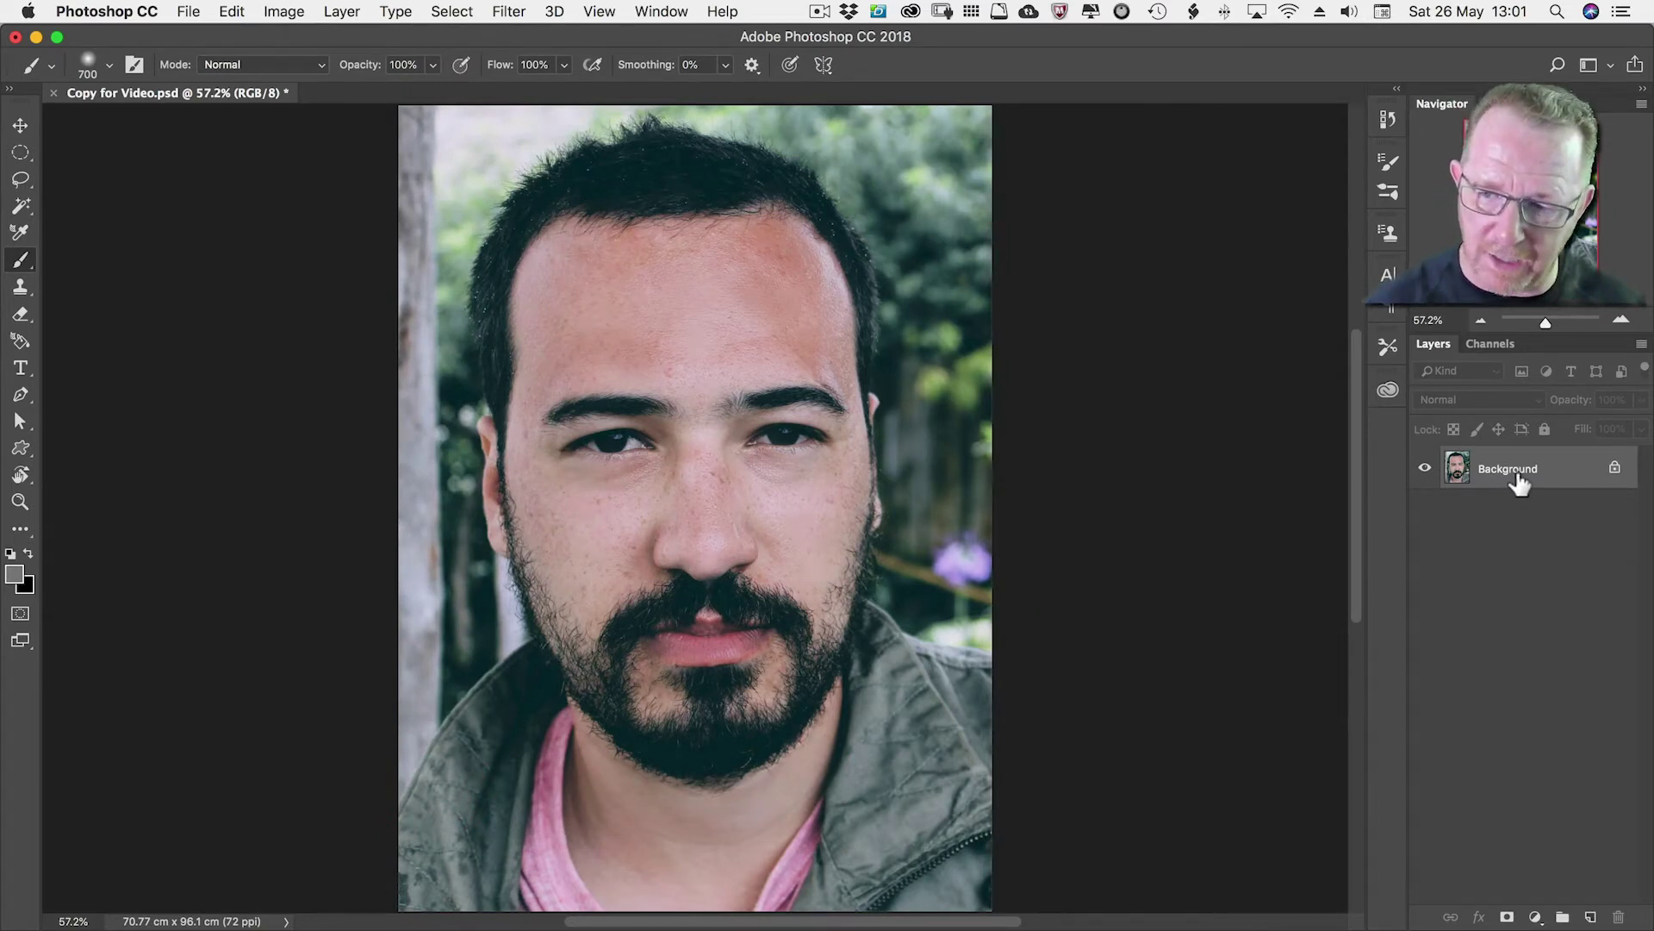
pyautogui.press('super+z')
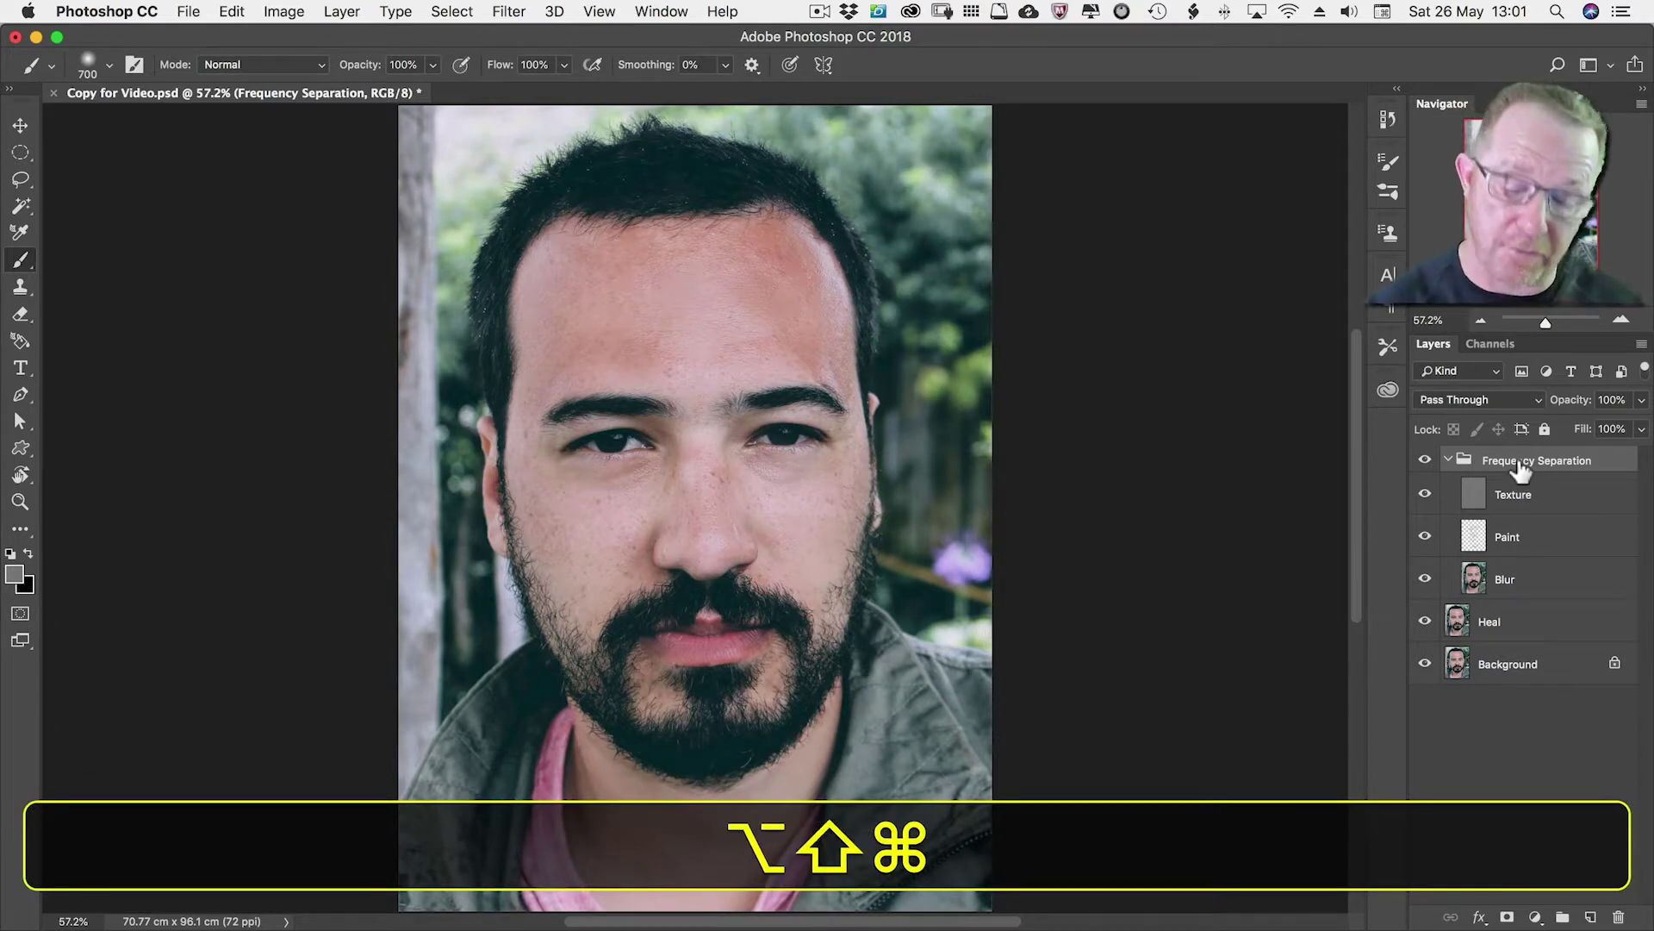
# Stamp all visible layers into a new layer above the Frequency Separation group and name it DB Destructive.
pyautogui.press('alt+shift+super+e')
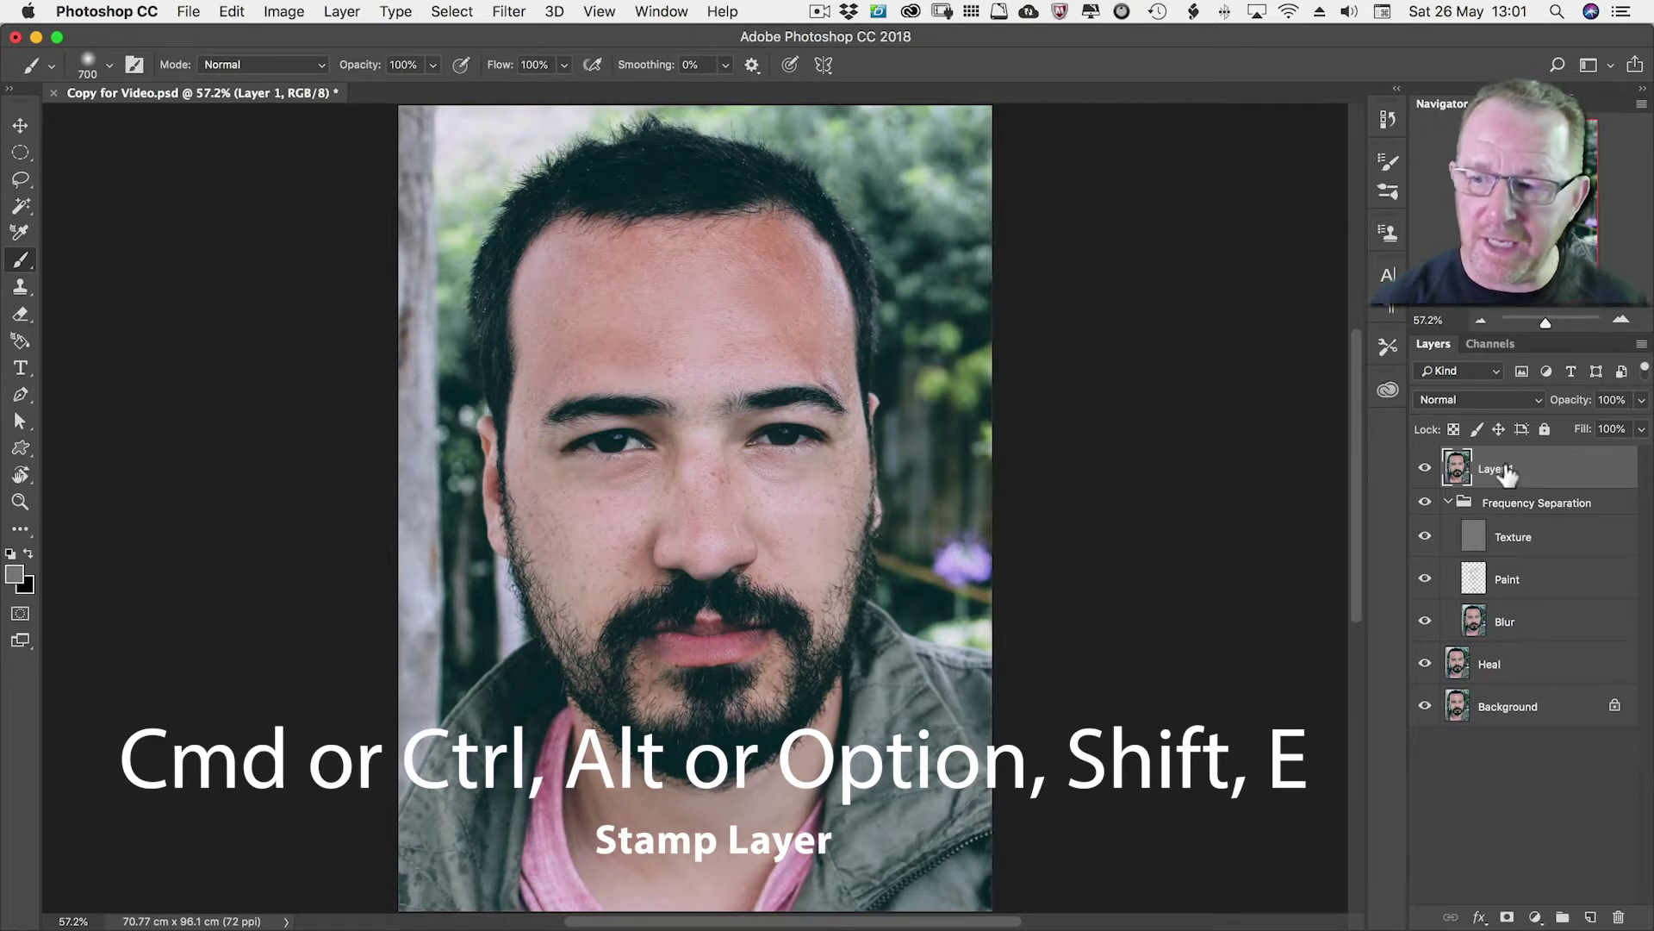
pyautogui.doubleClick(1500, 470)
pyautogui.moveTo(1648, 744)
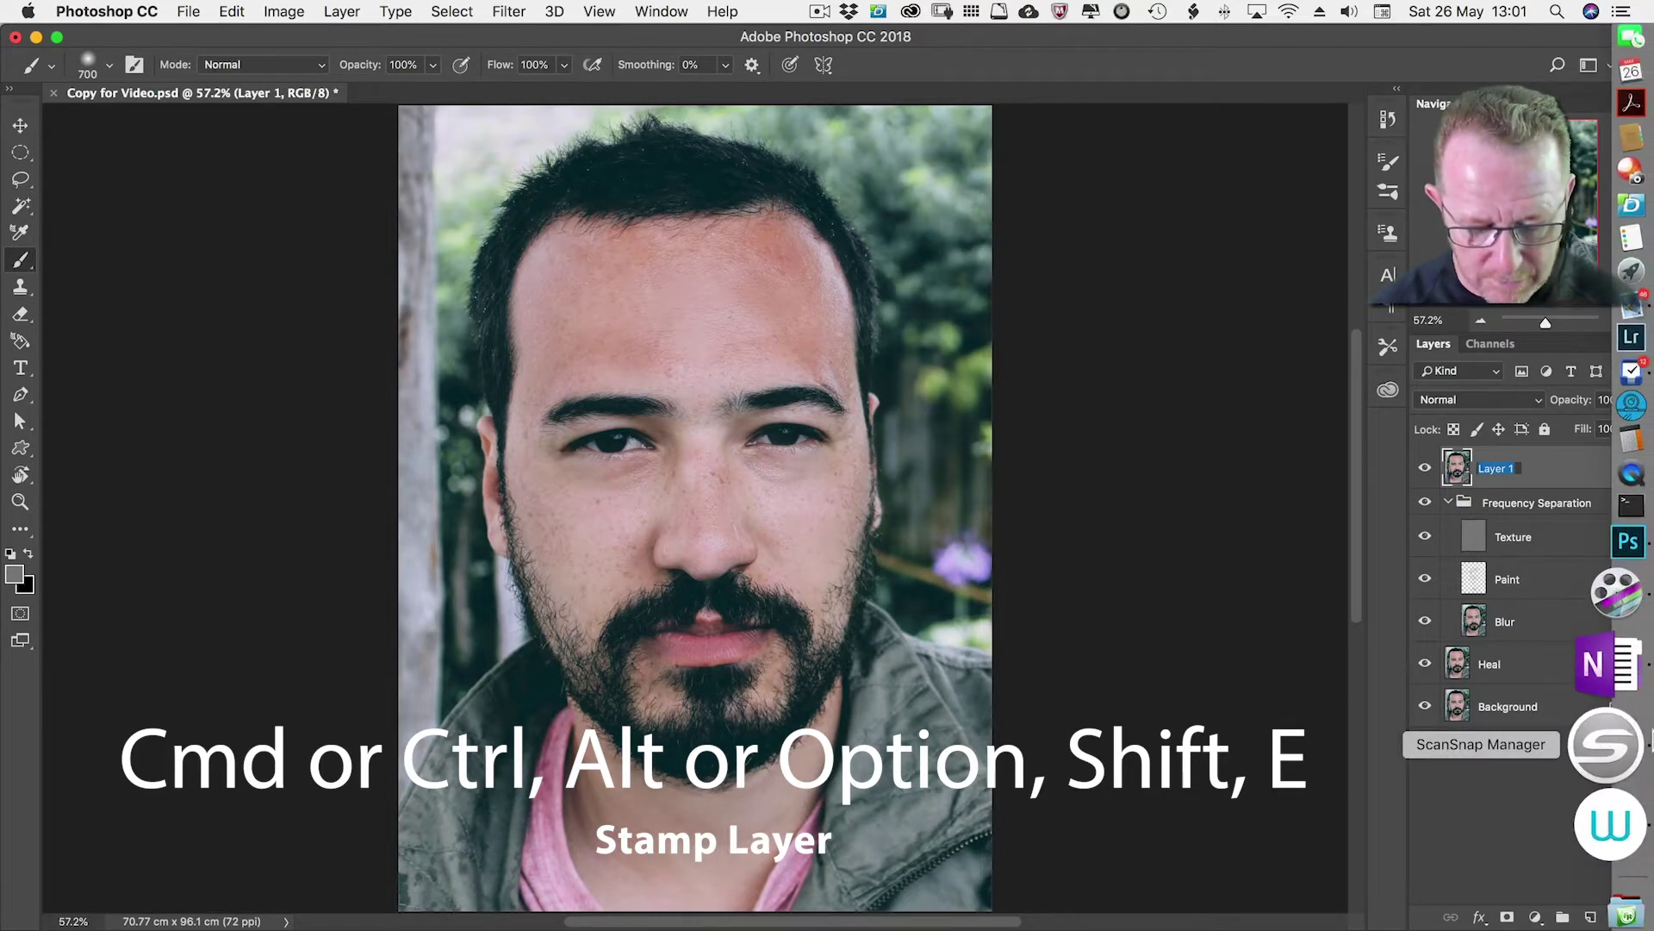
pyautogui.write('D')
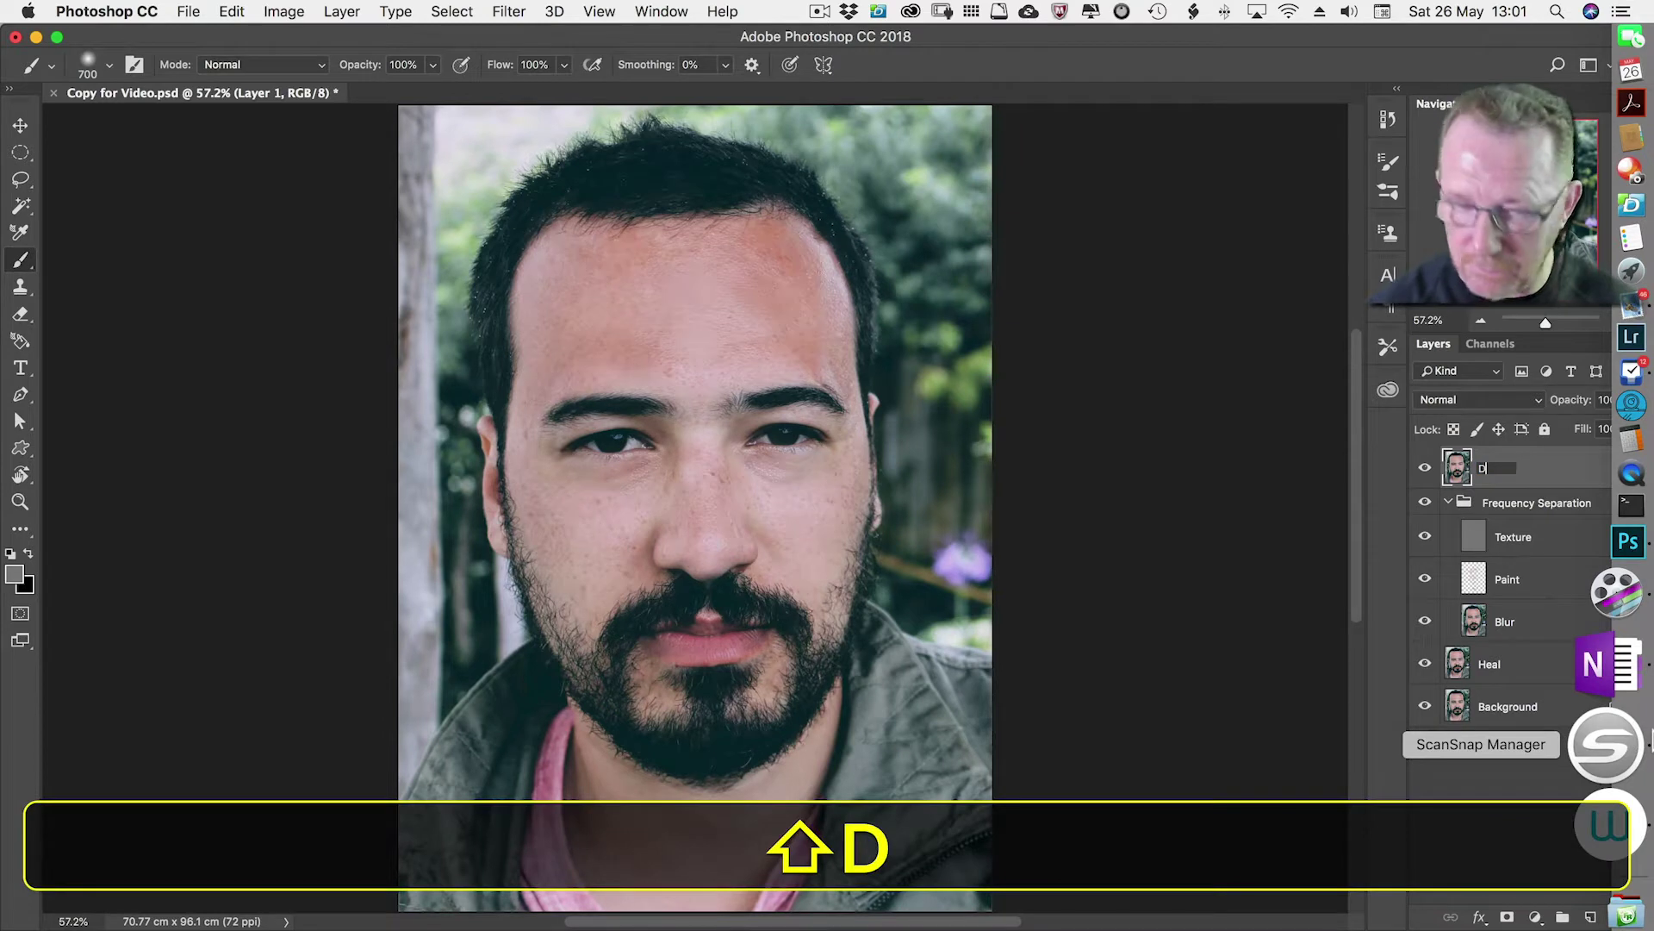
pyautogui.write('B Destu')
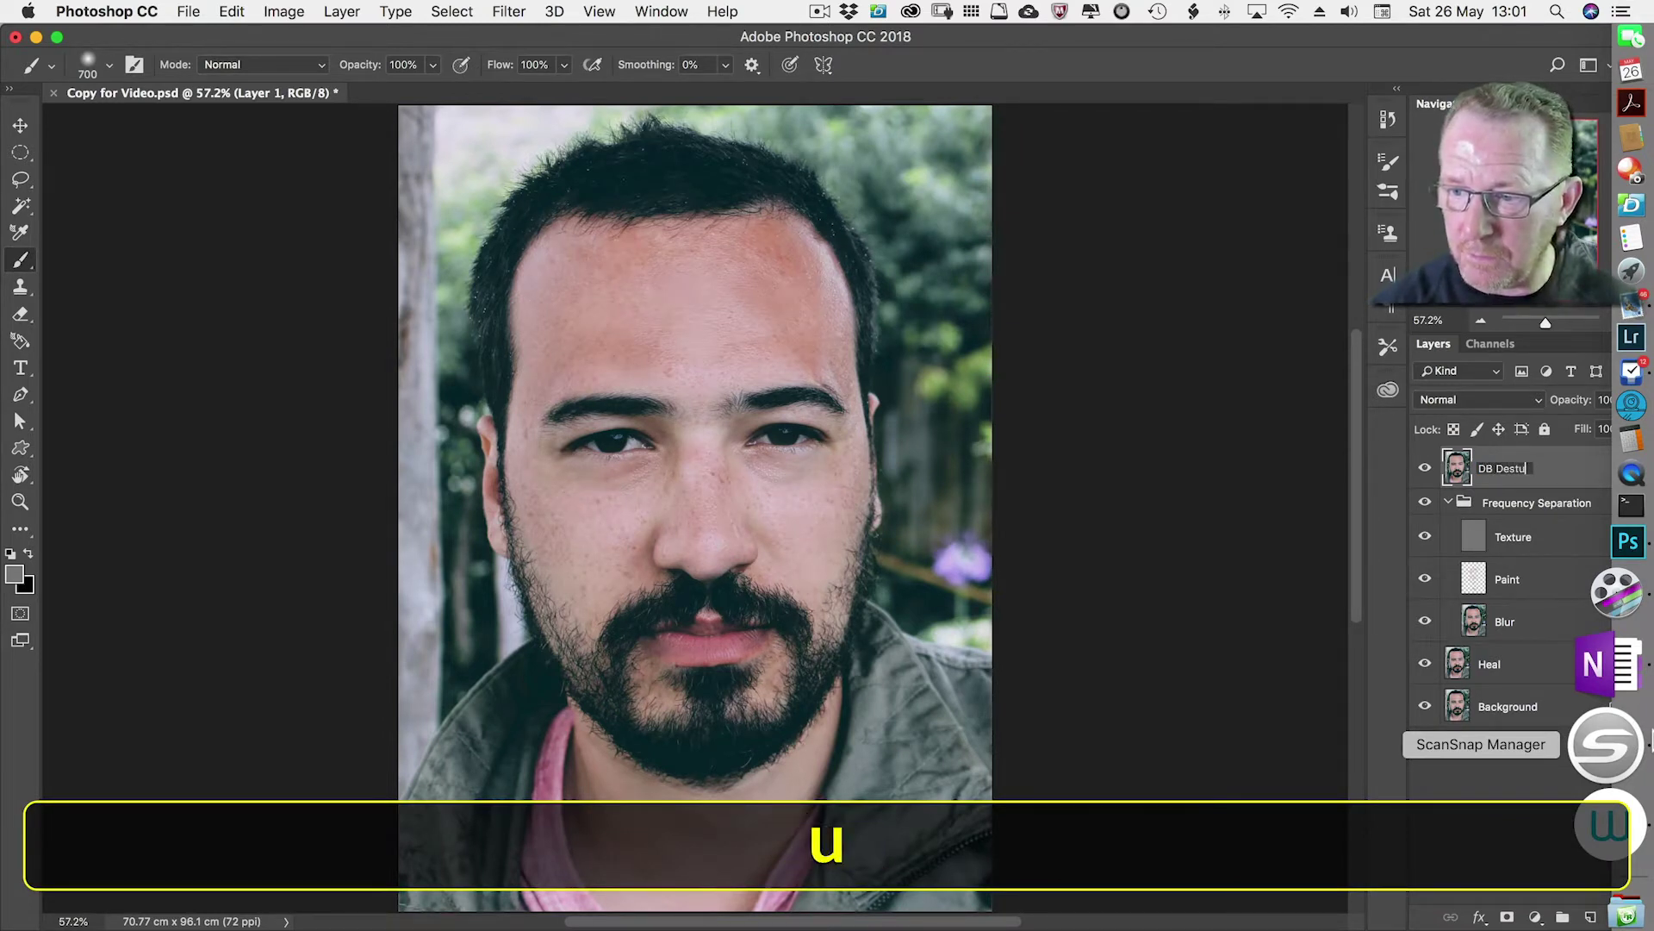
pyautogui.press('BackSpace')
pyautogui.write('ructive')
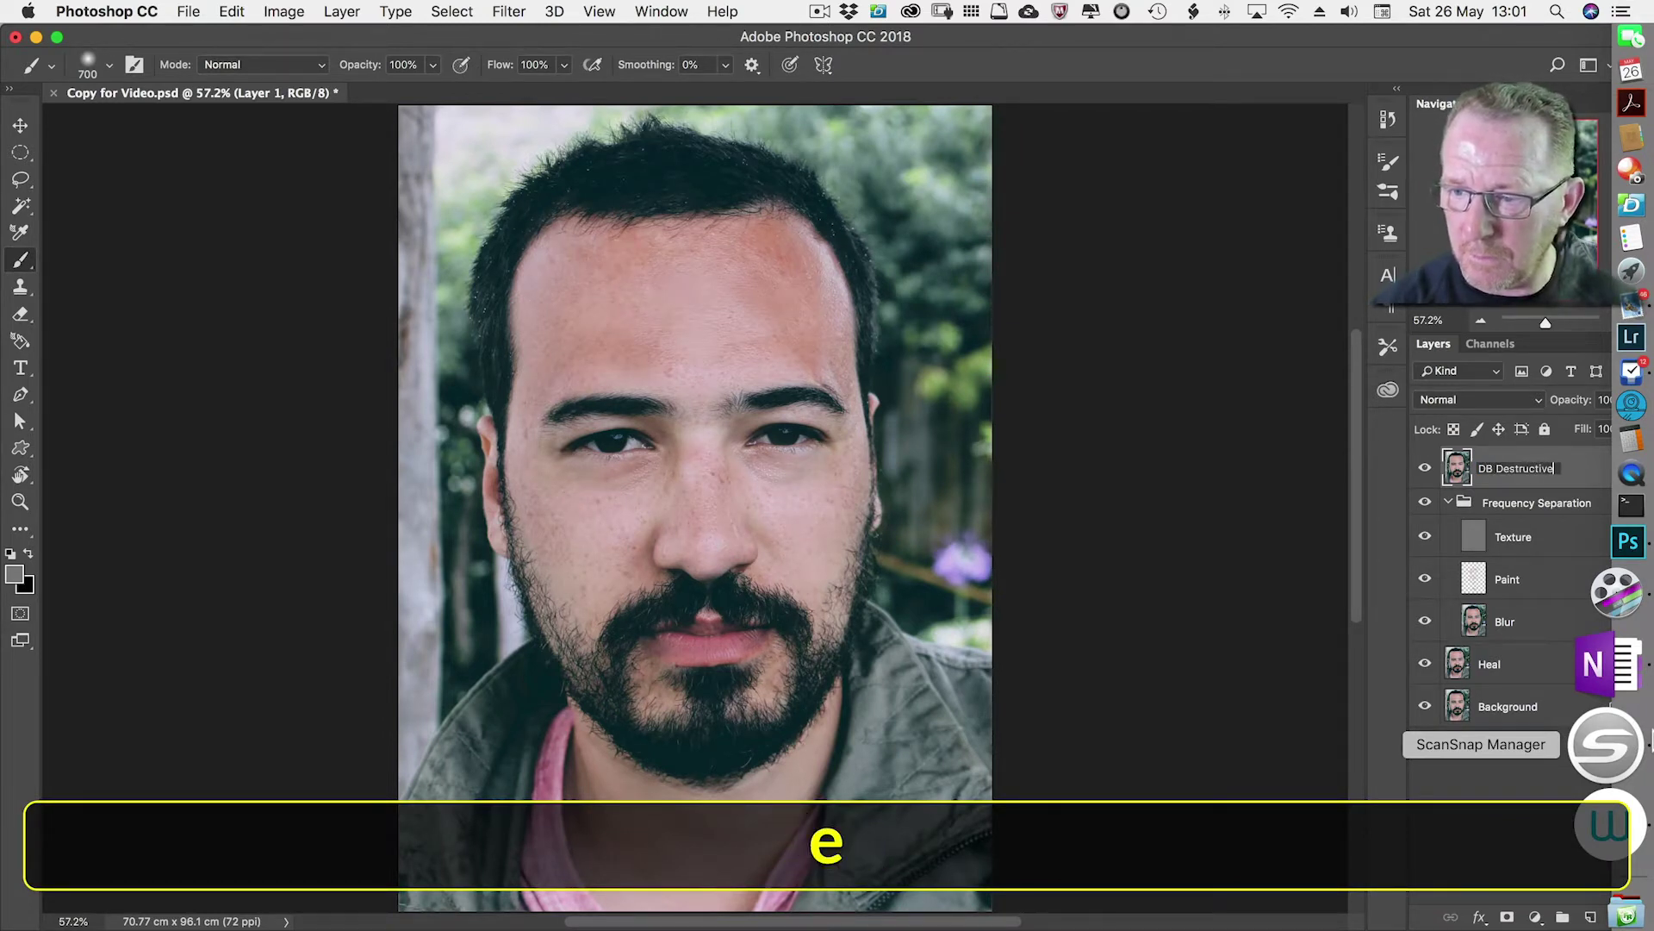
pyautogui.press('Return')
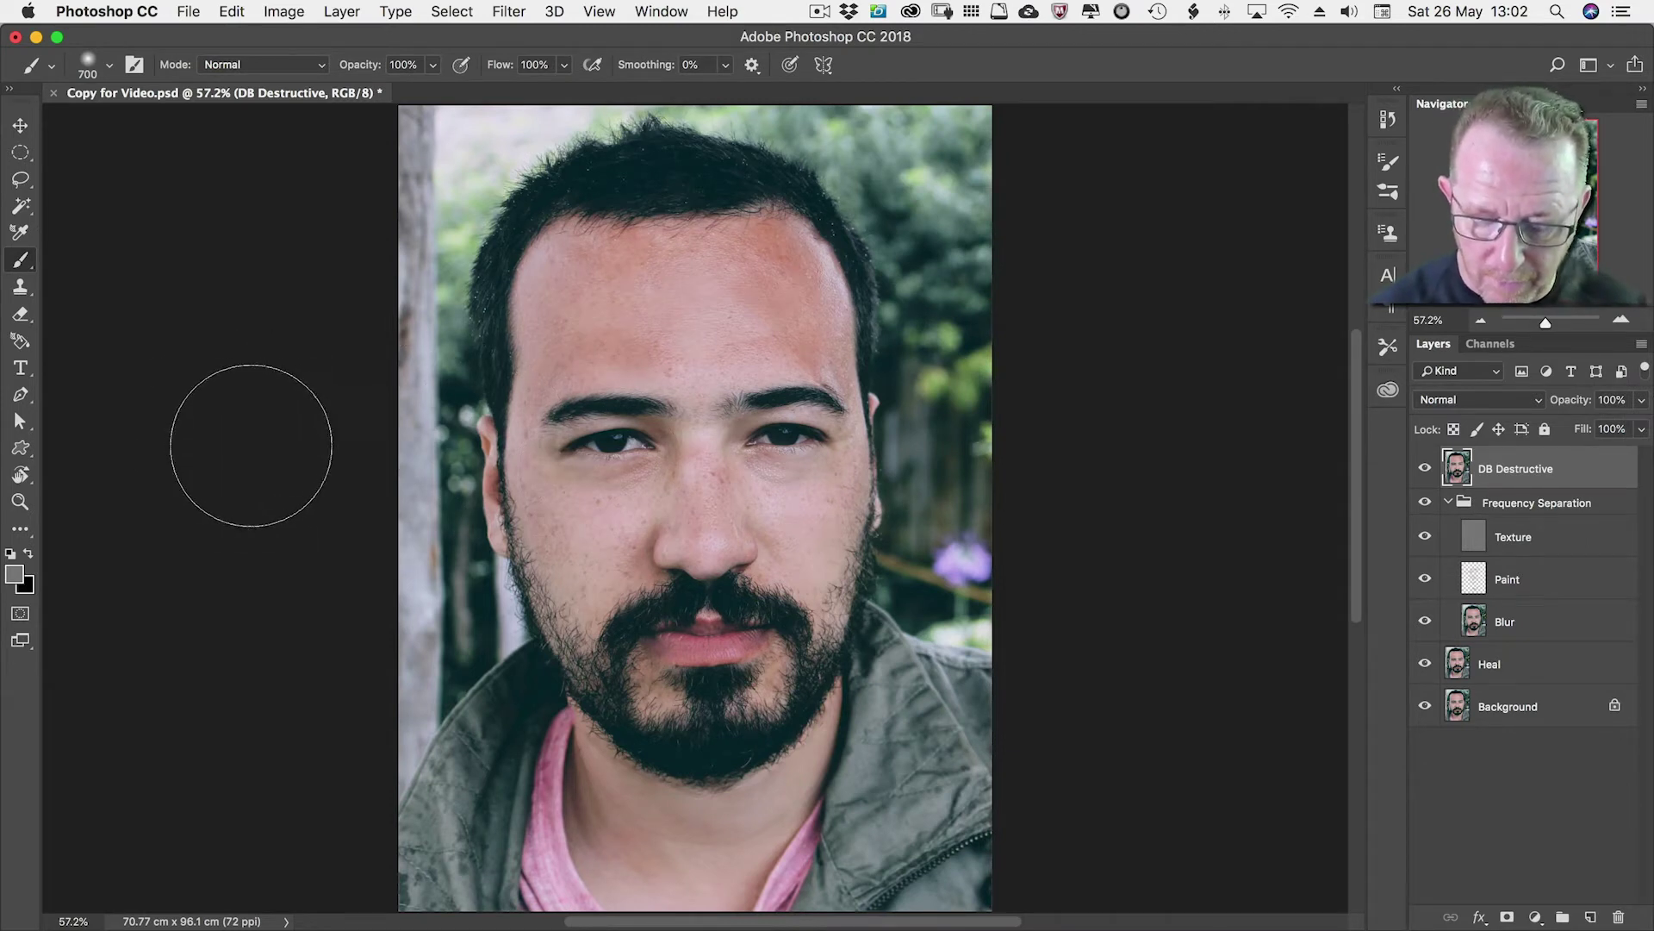
# Activate the Burn tool for toning the DB Destructive layer.
pyautogui.press('o')
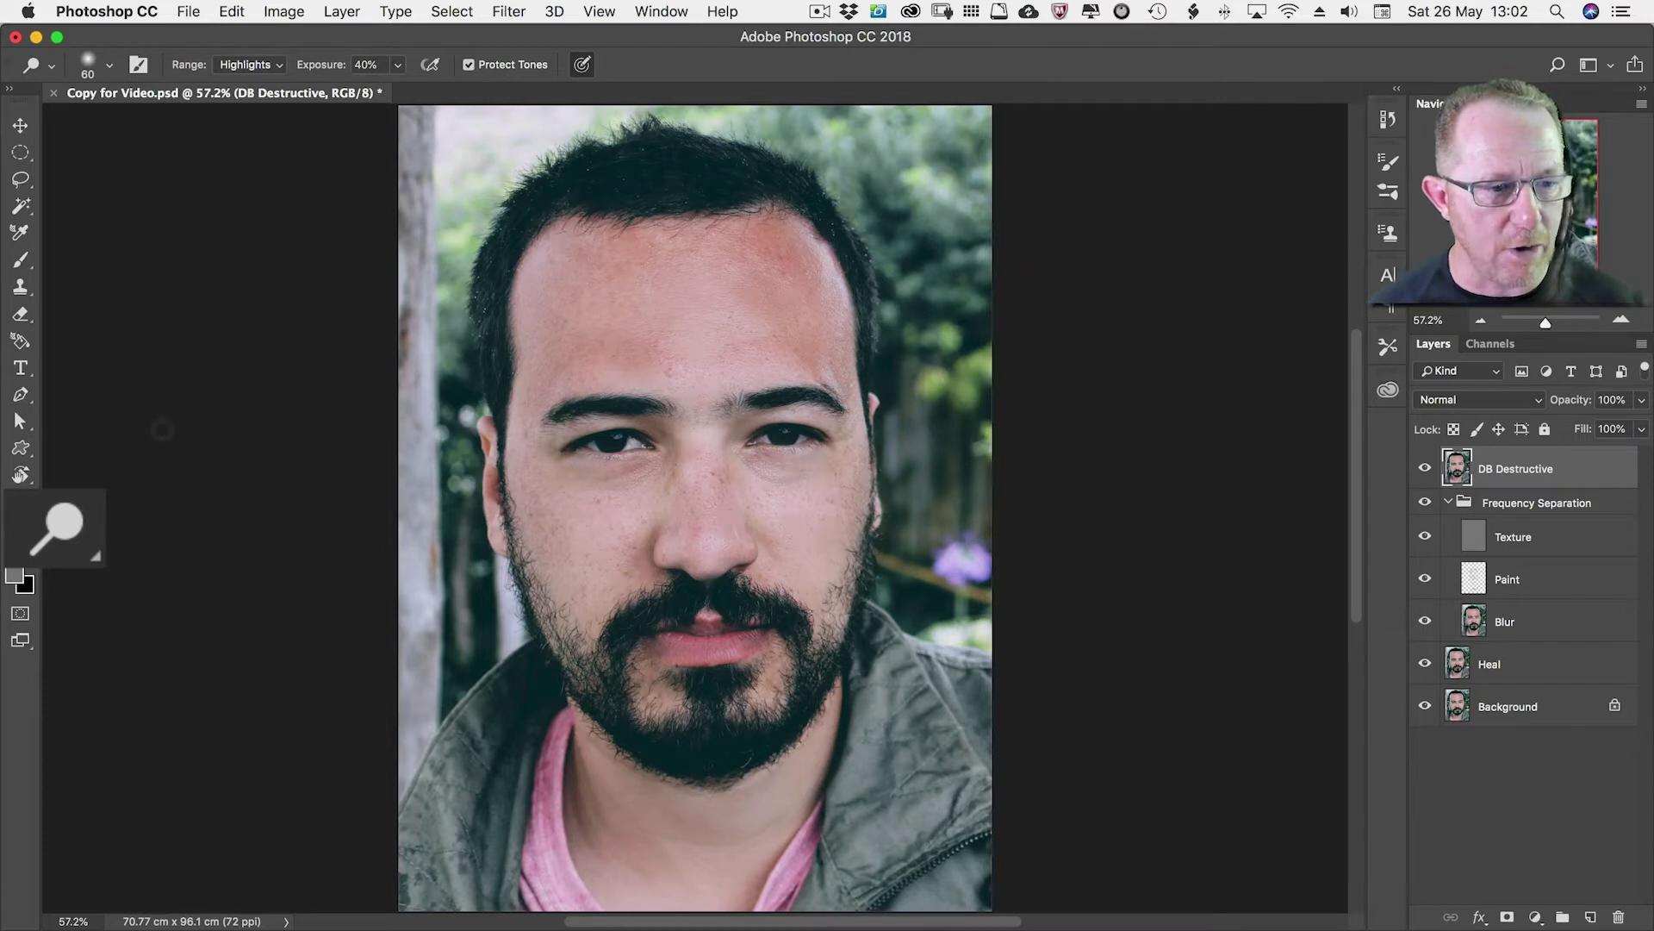
pyautogui.click(62, 527)
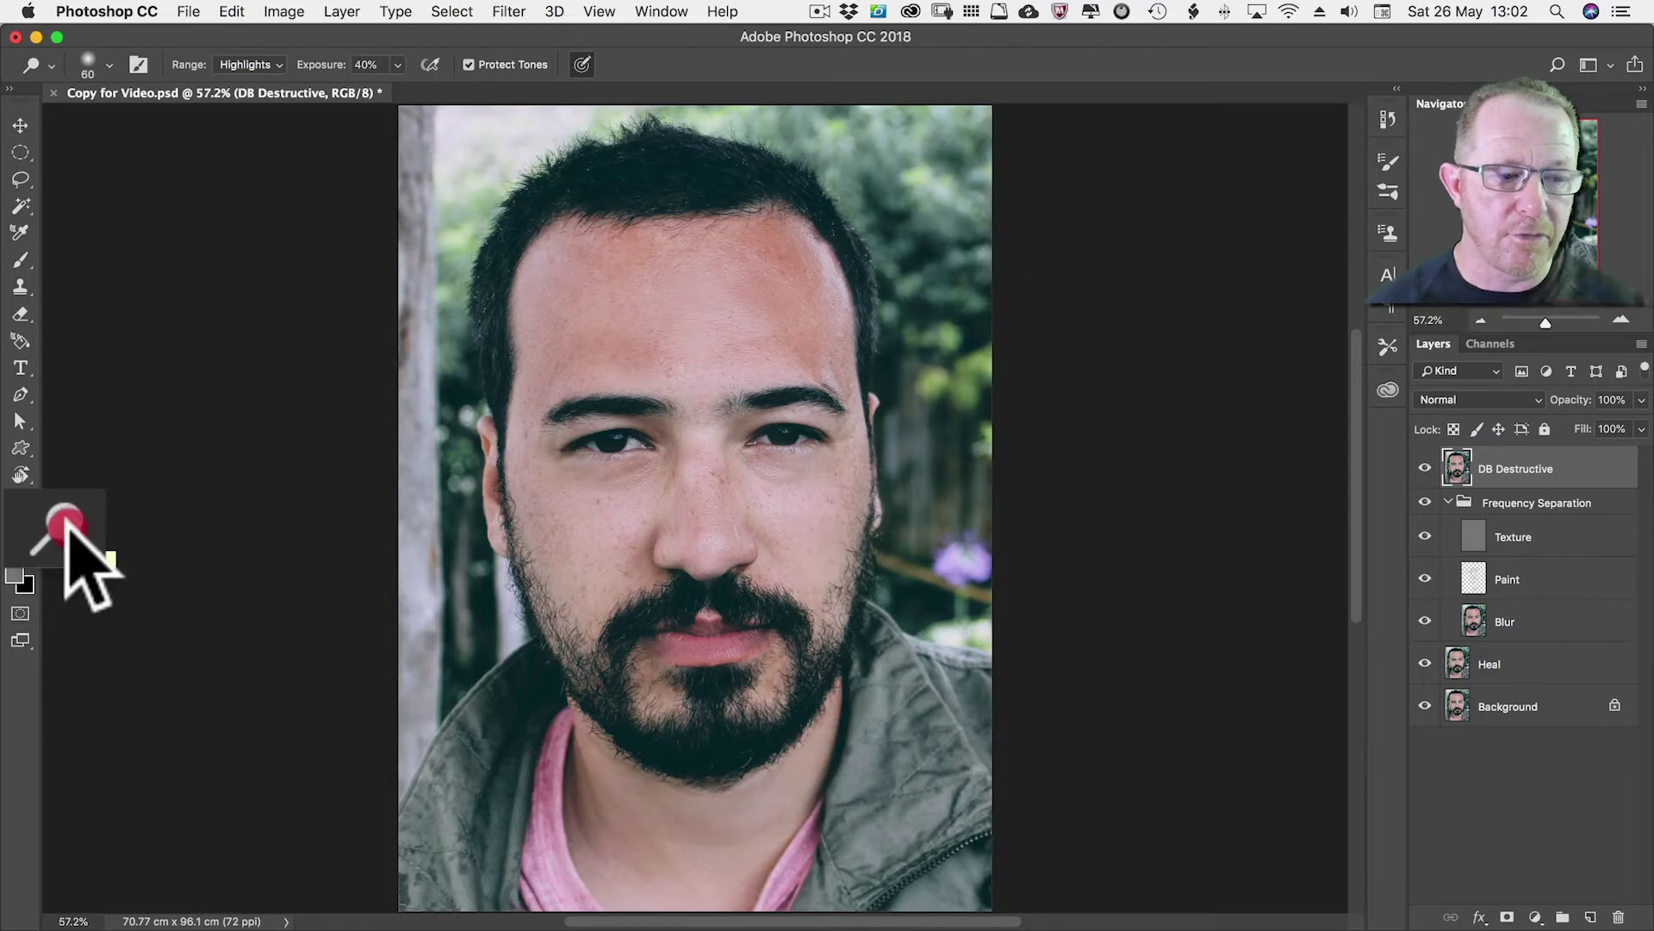
pyautogui.click(31, 504)
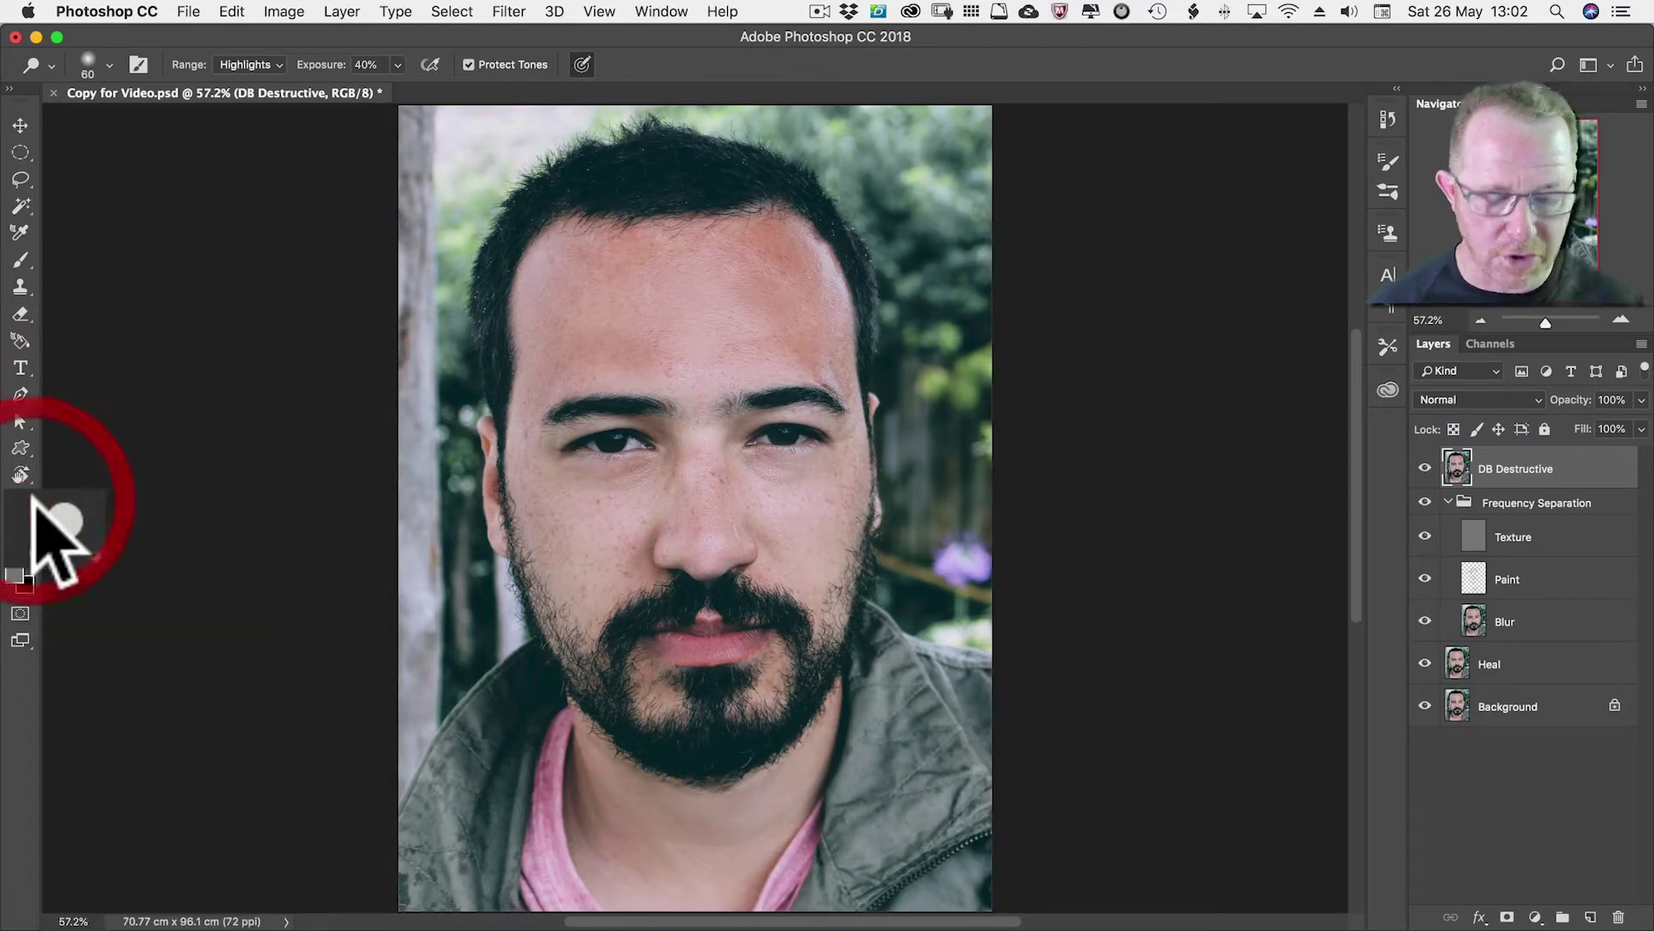
pyautogui.hotkey('shift', 'o')
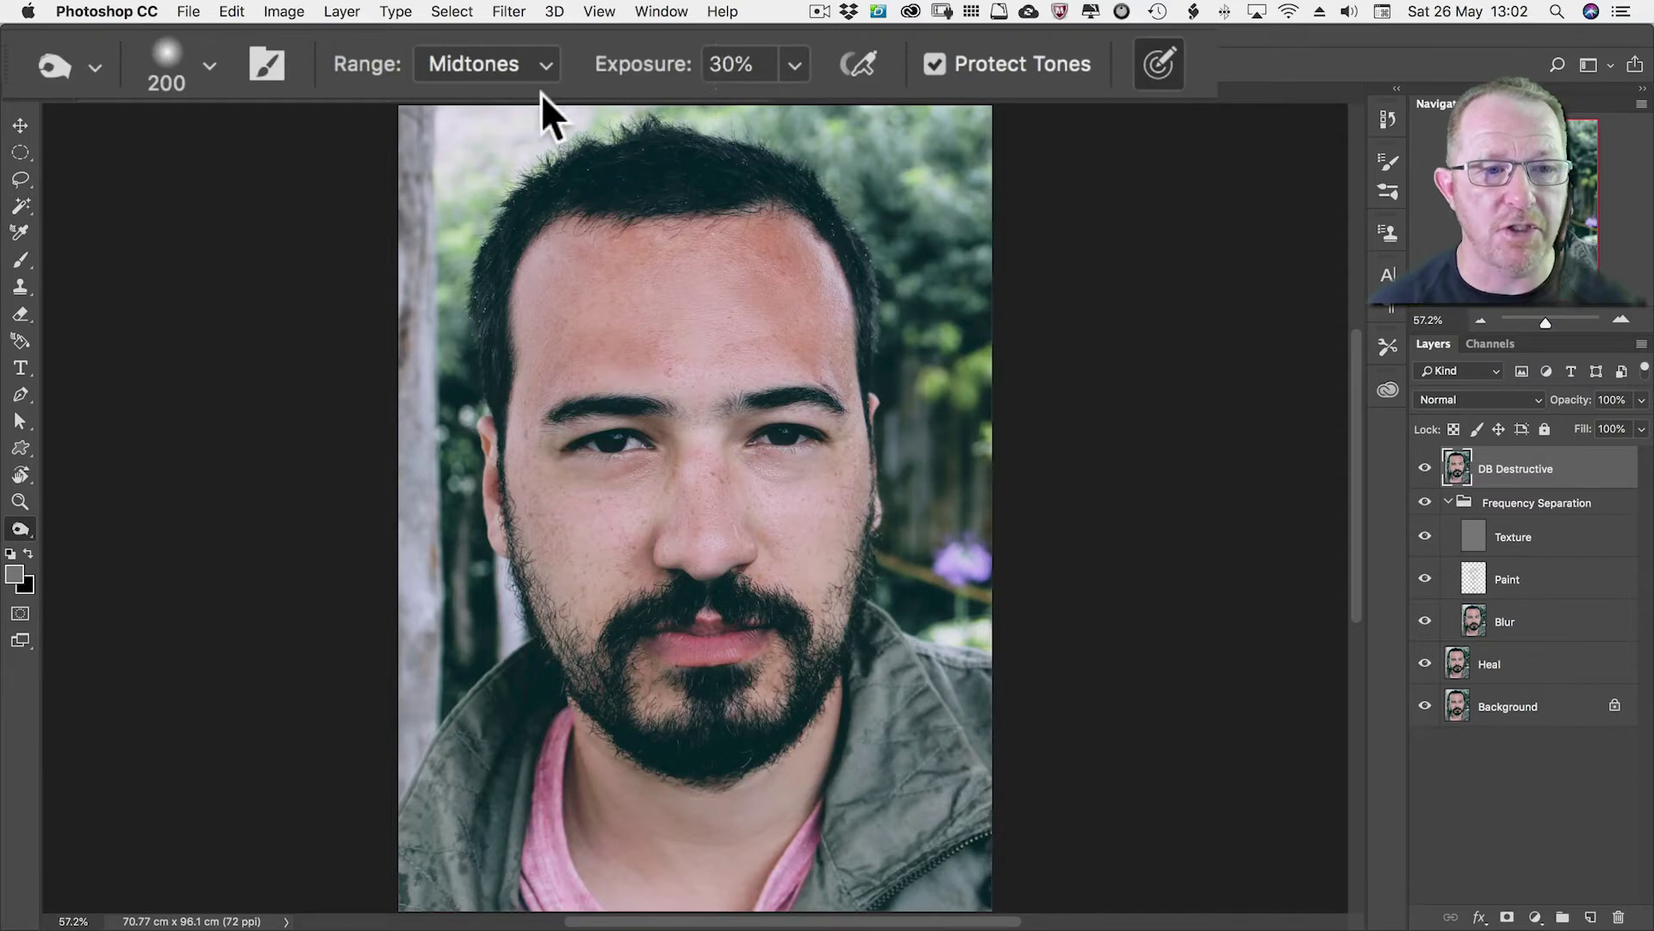
# Cycle the Burn tool's range through Highlights and Shadows and return it to Midtones.
pyautogui.click(541, 66)
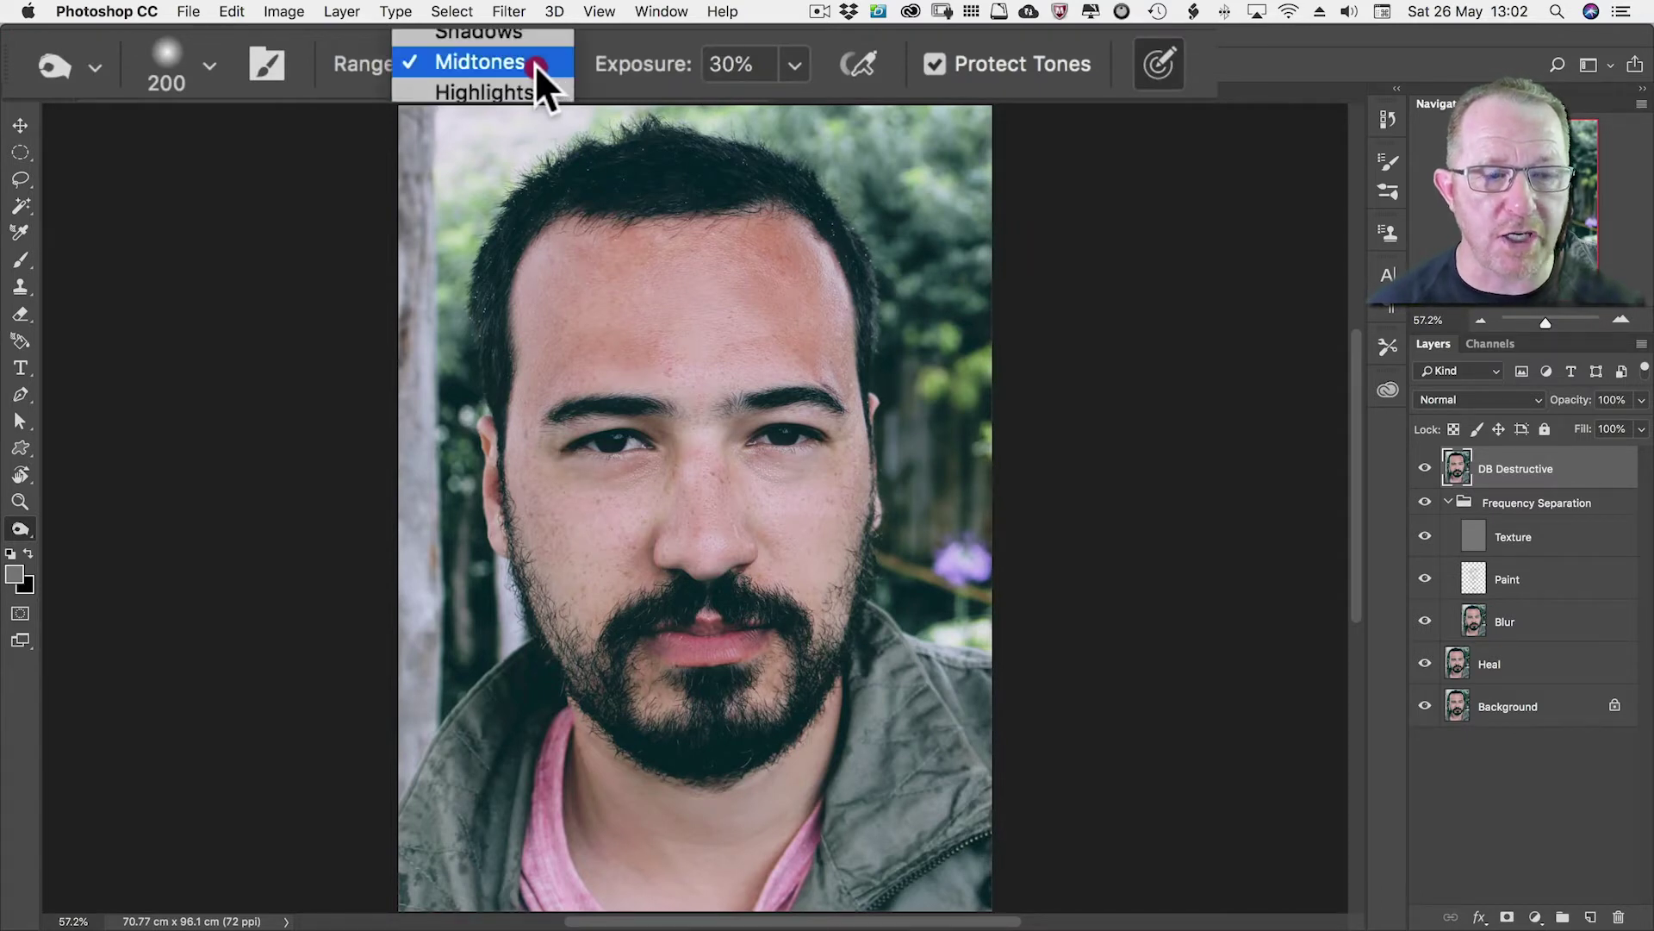
pyautogui.click(533, 64)
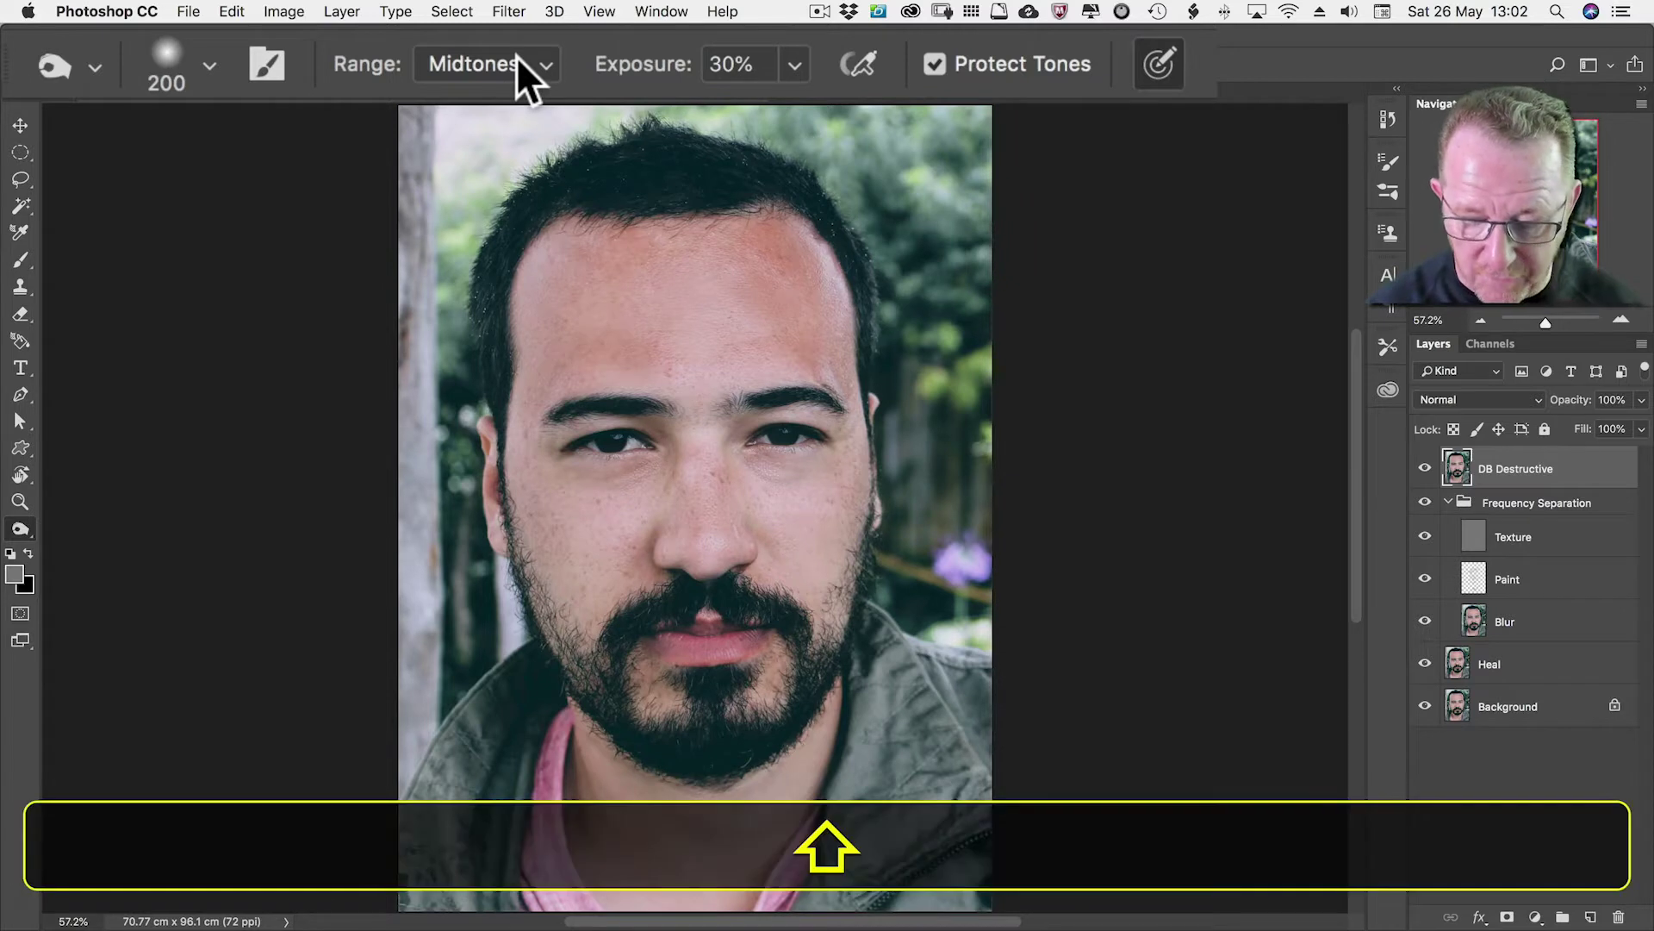
pyautogui.hotkey('shift', '=')
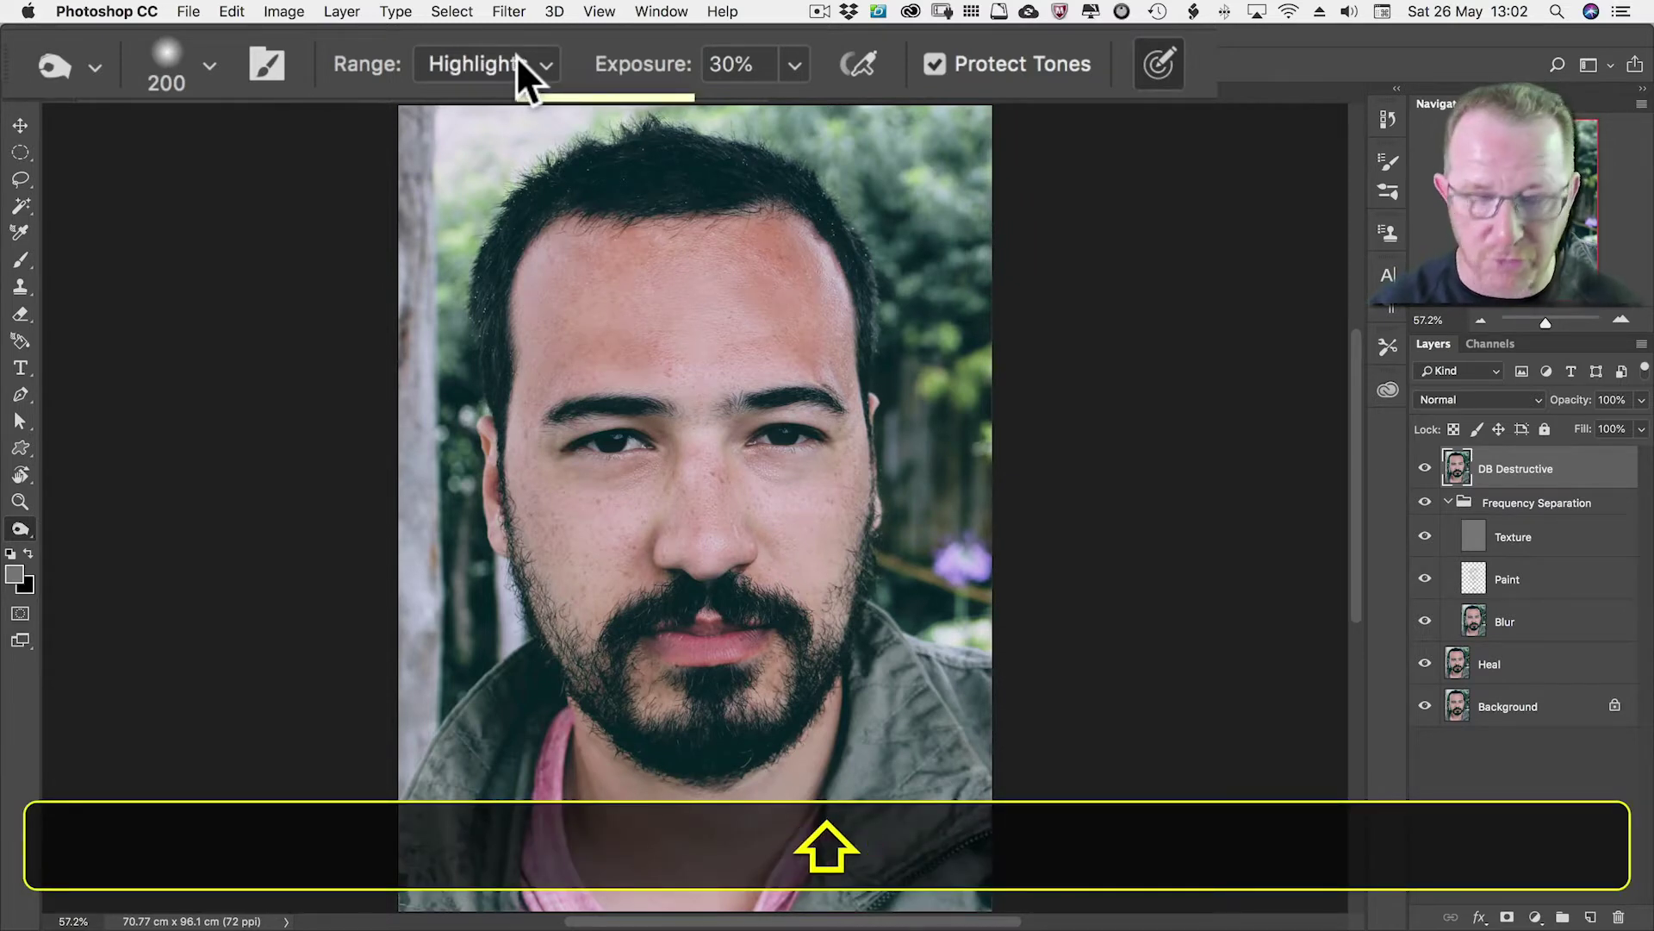
pyautogui.hotkey('shift', '-')
pyautogui.hotkey('shift', '-')
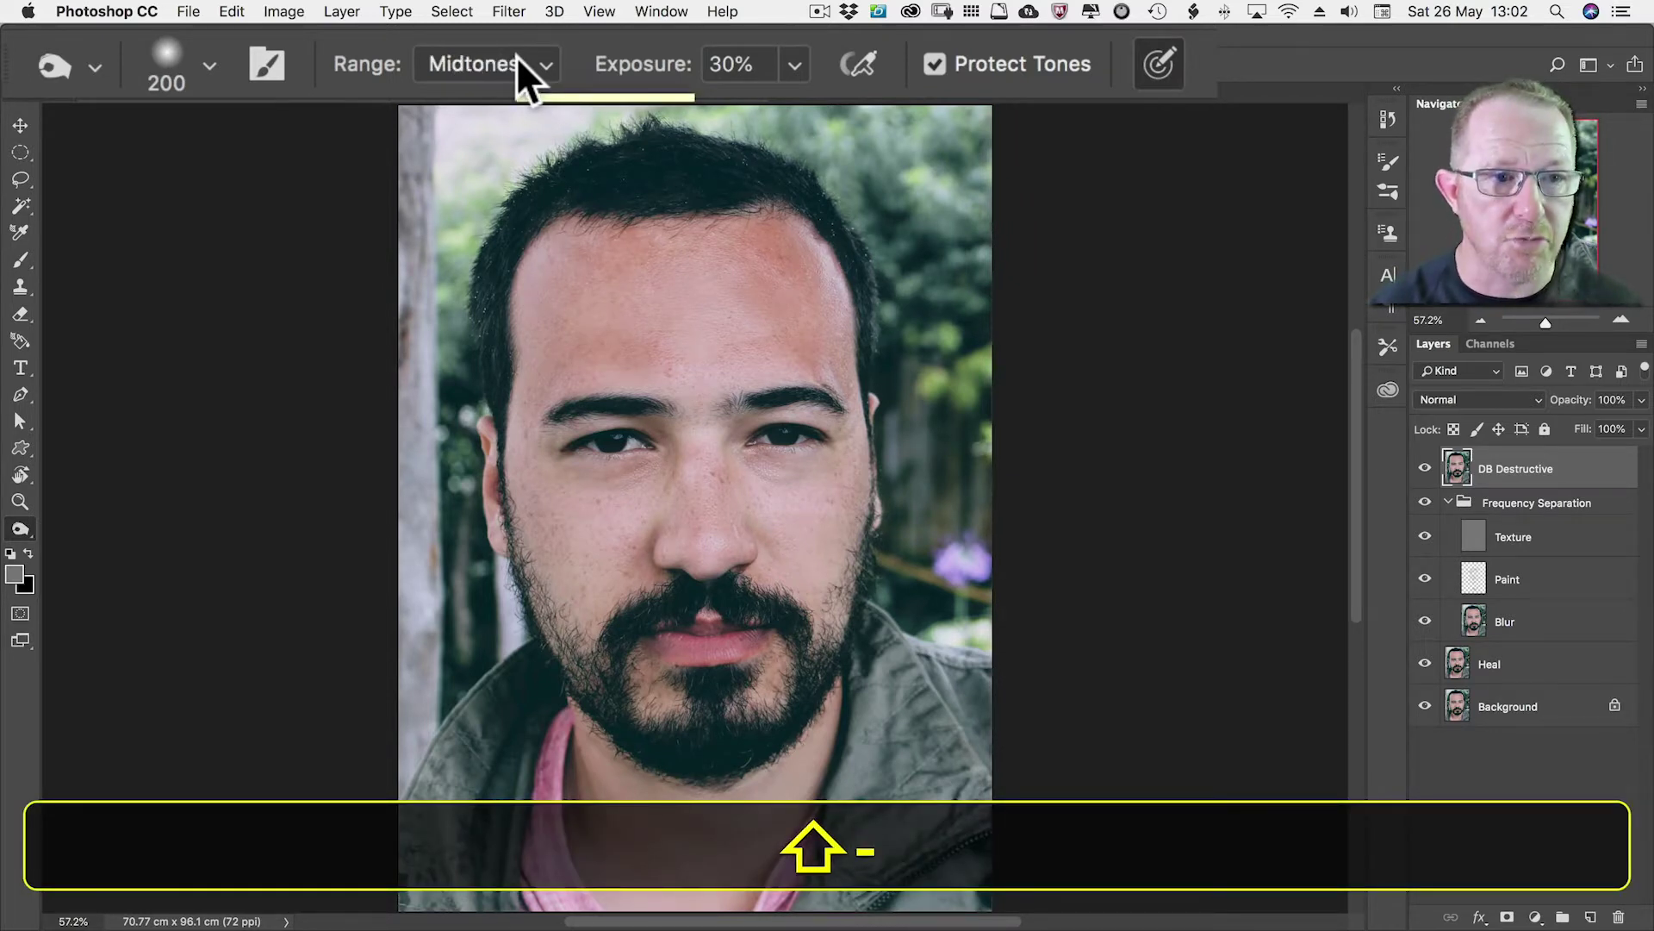
pyautogui.hotkey('shift', '=')
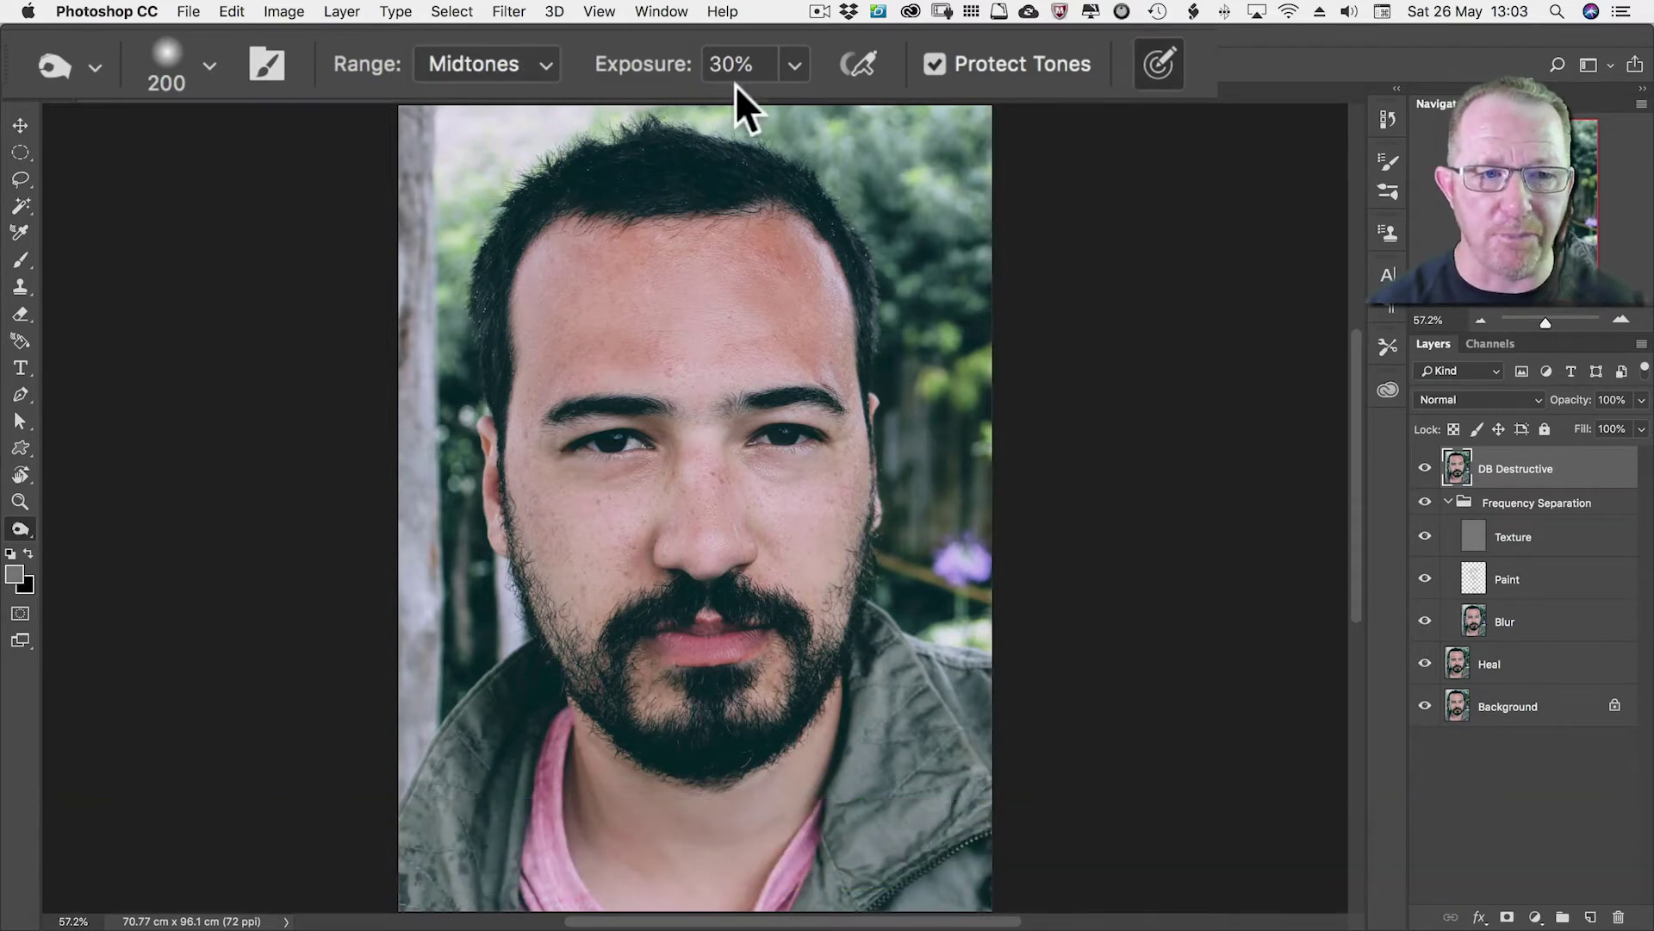
# Try Burn exposures of 50%, 20% and 25%, and set the exposure back to 30%.
pyautogui.click(794, 65)
pyautogui.click(793, 66)
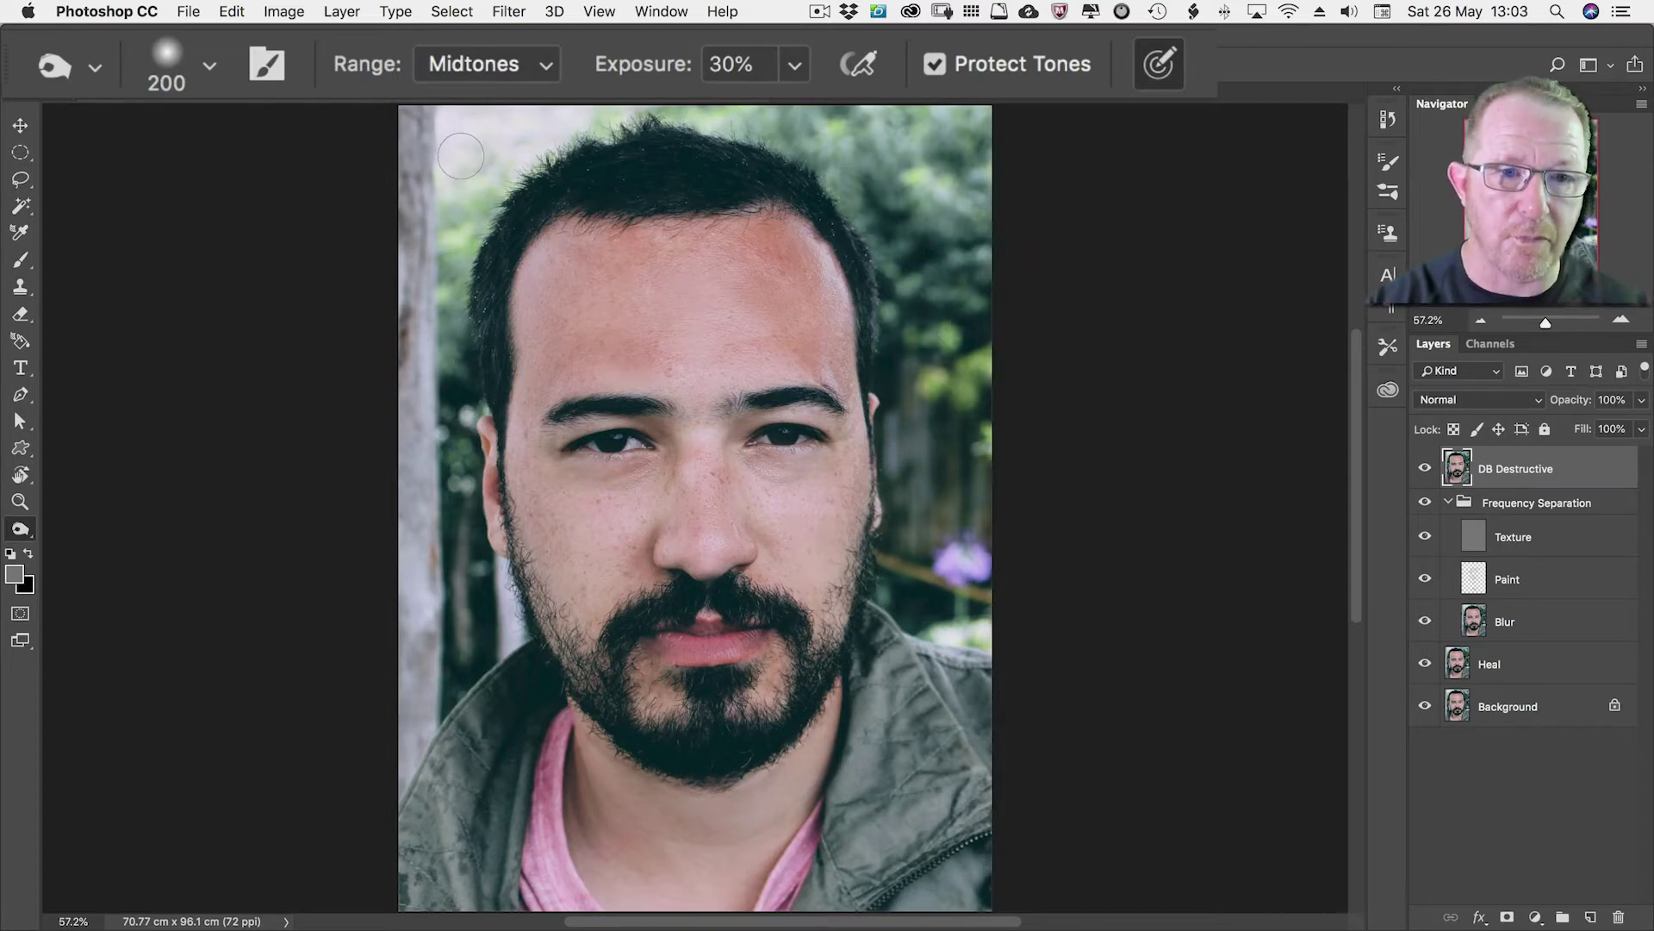
pyautogui.press('4')
pyautogui.press('5')
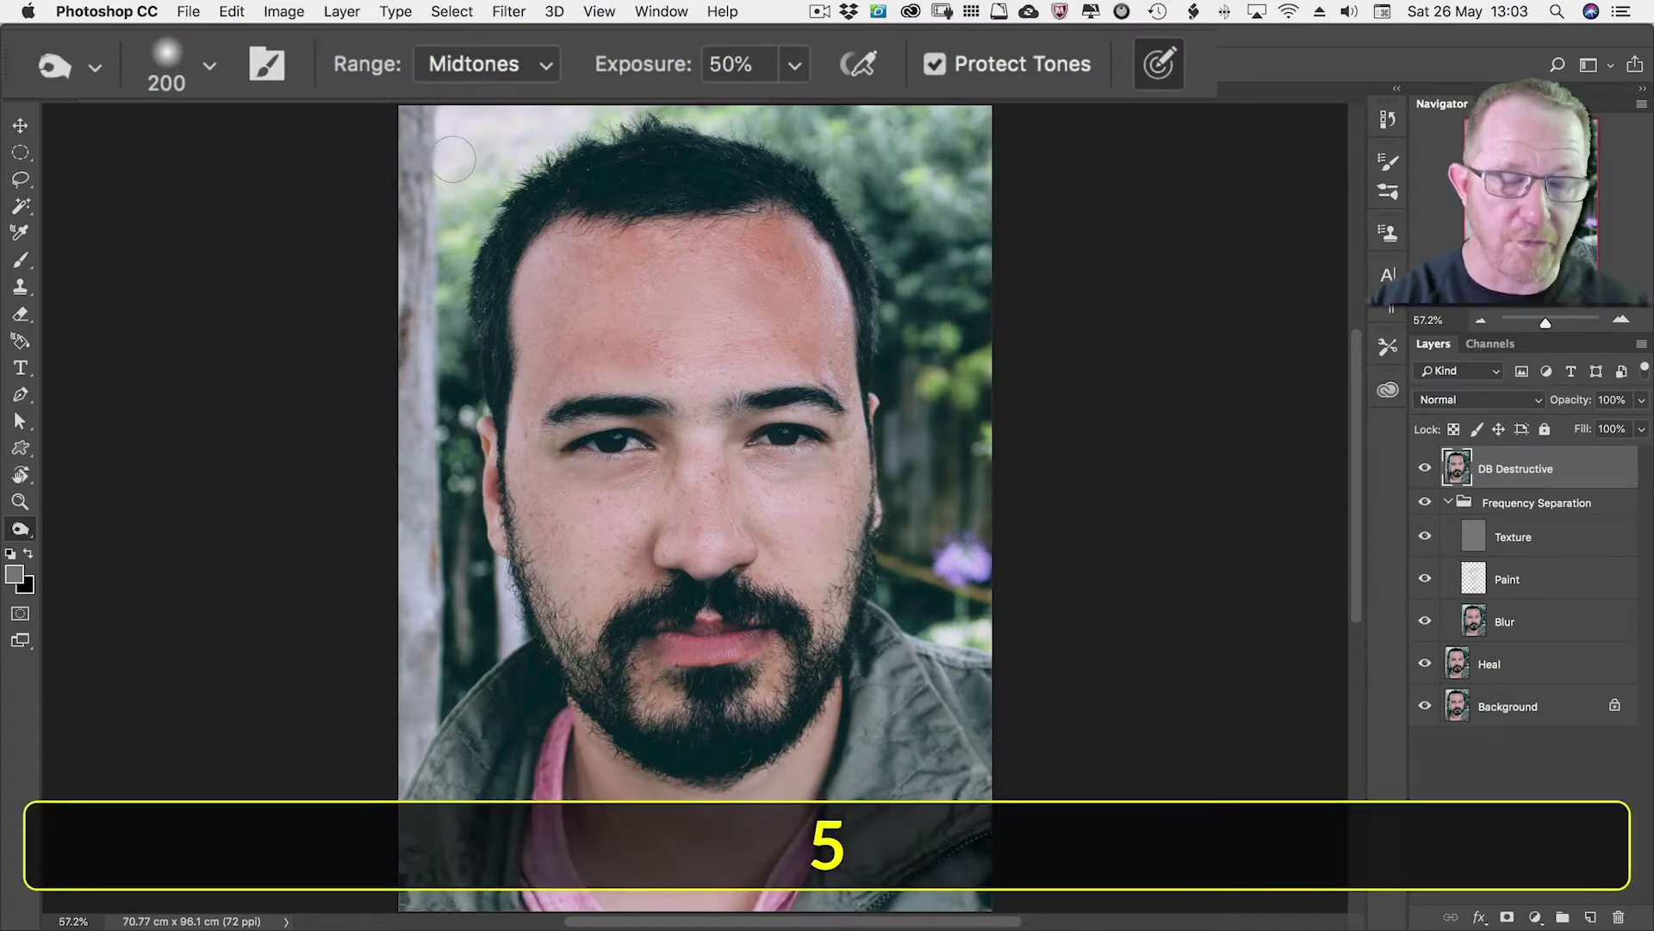
pyautogui.press('2')
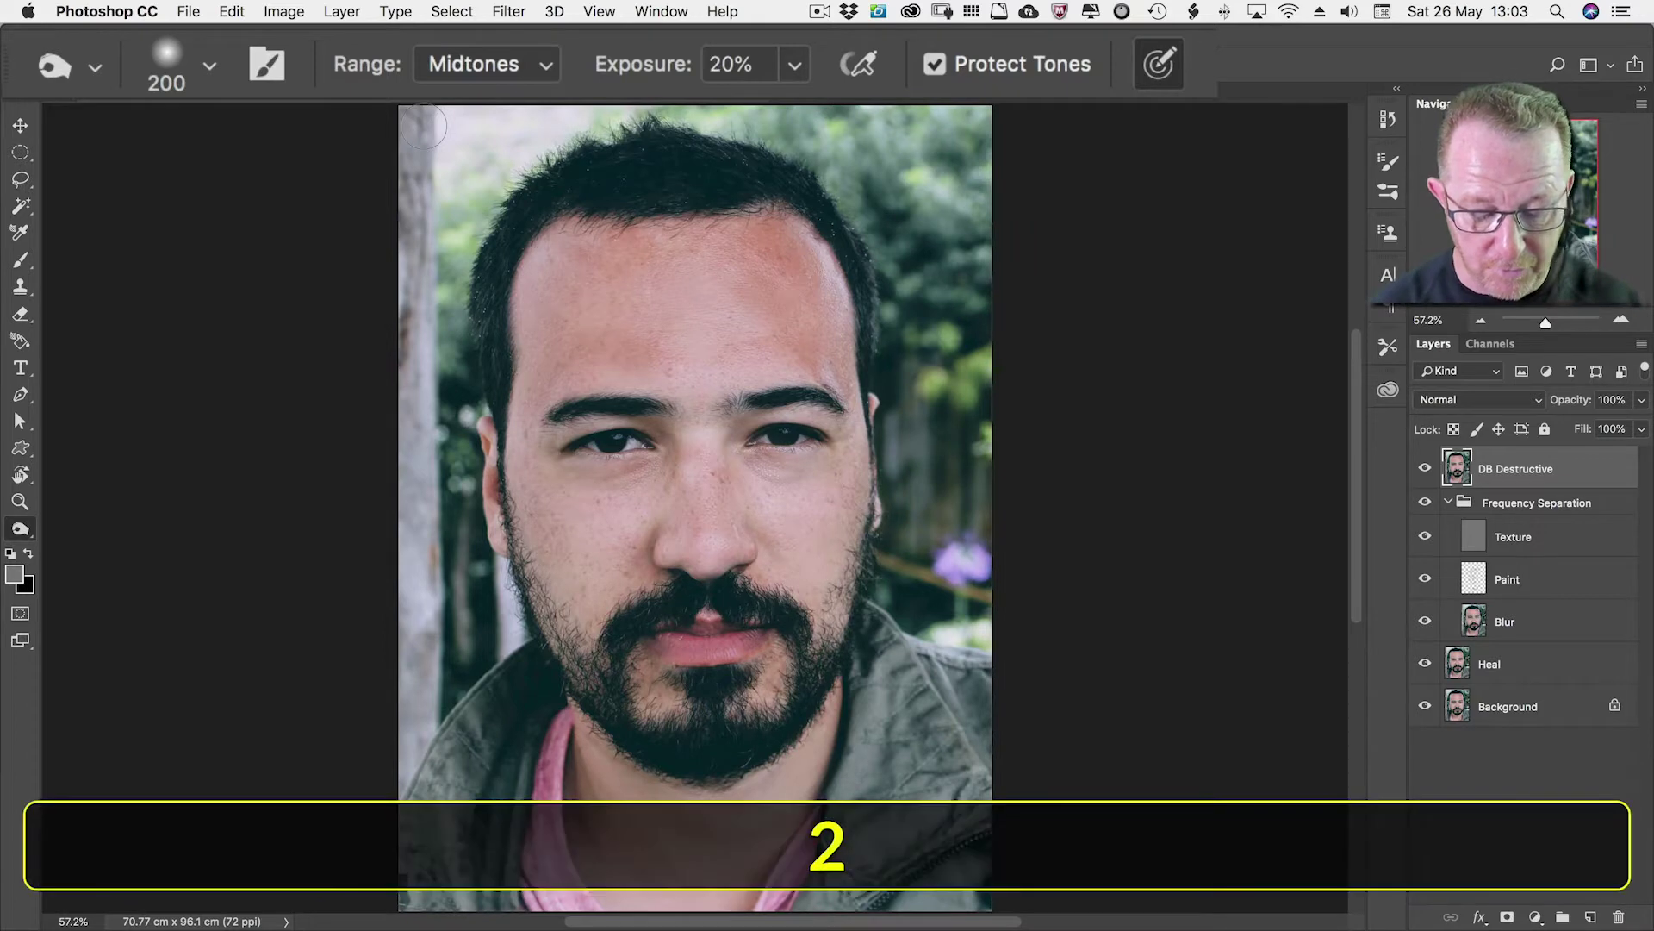
pyautogui.press('5')
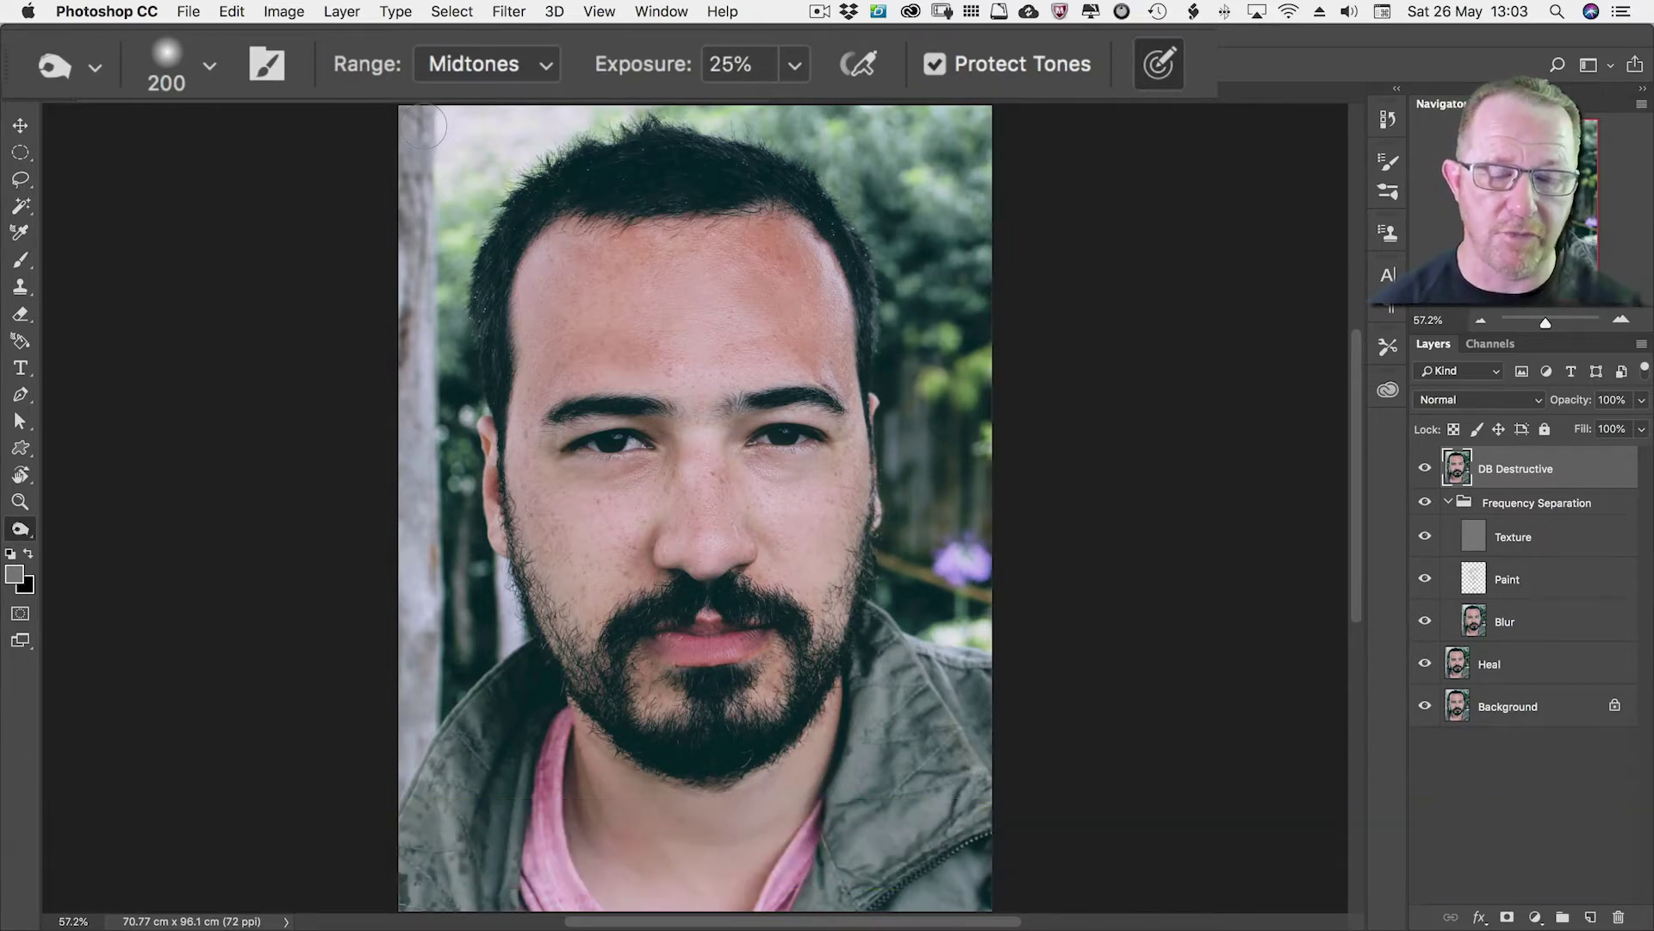
pyautogui.press('3')
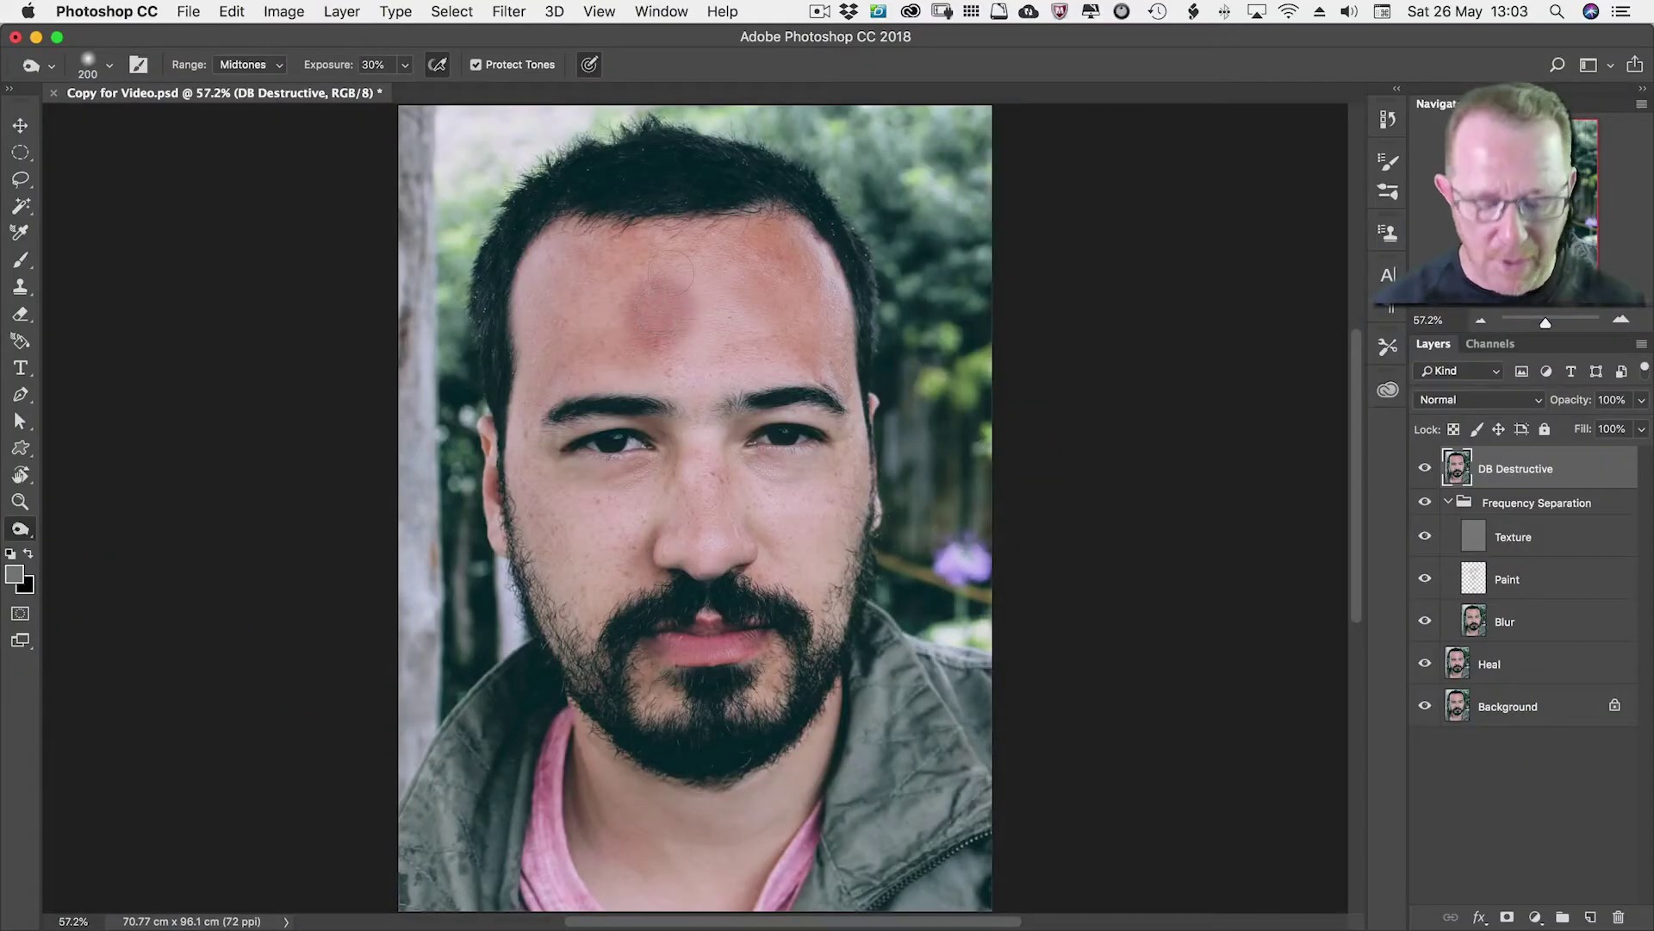
# Undo the test burn on the forehead and turn off the Burn tool's airbrush build-up.
pyautogui.press('super+z')
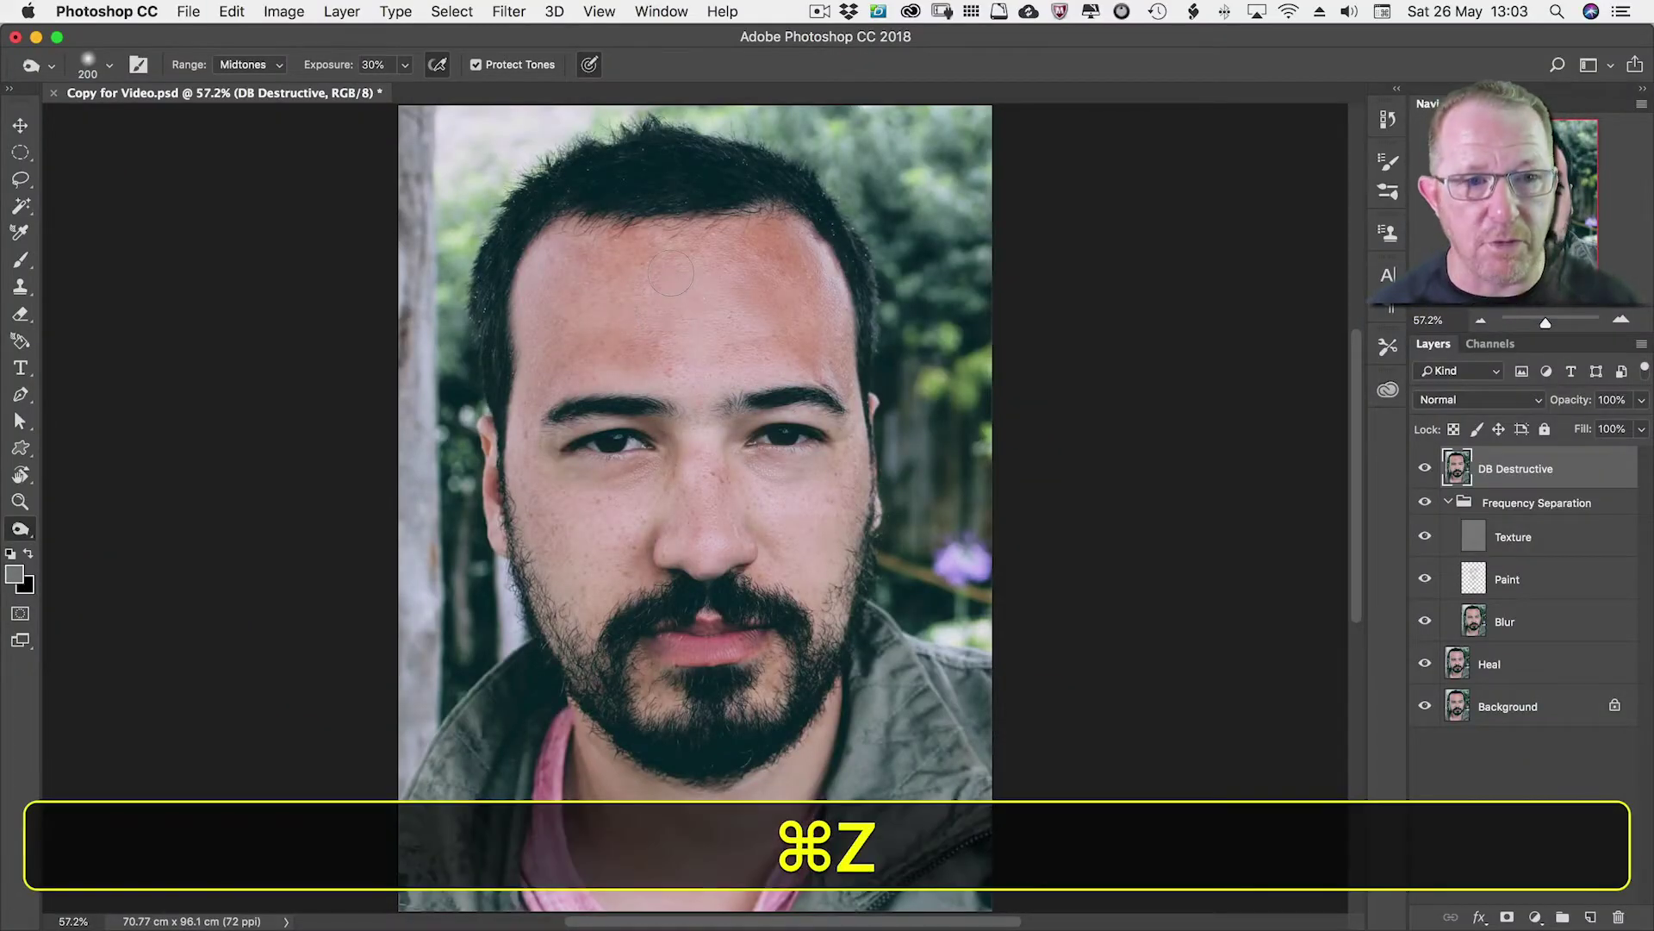
pyautogui.click(437, 65)
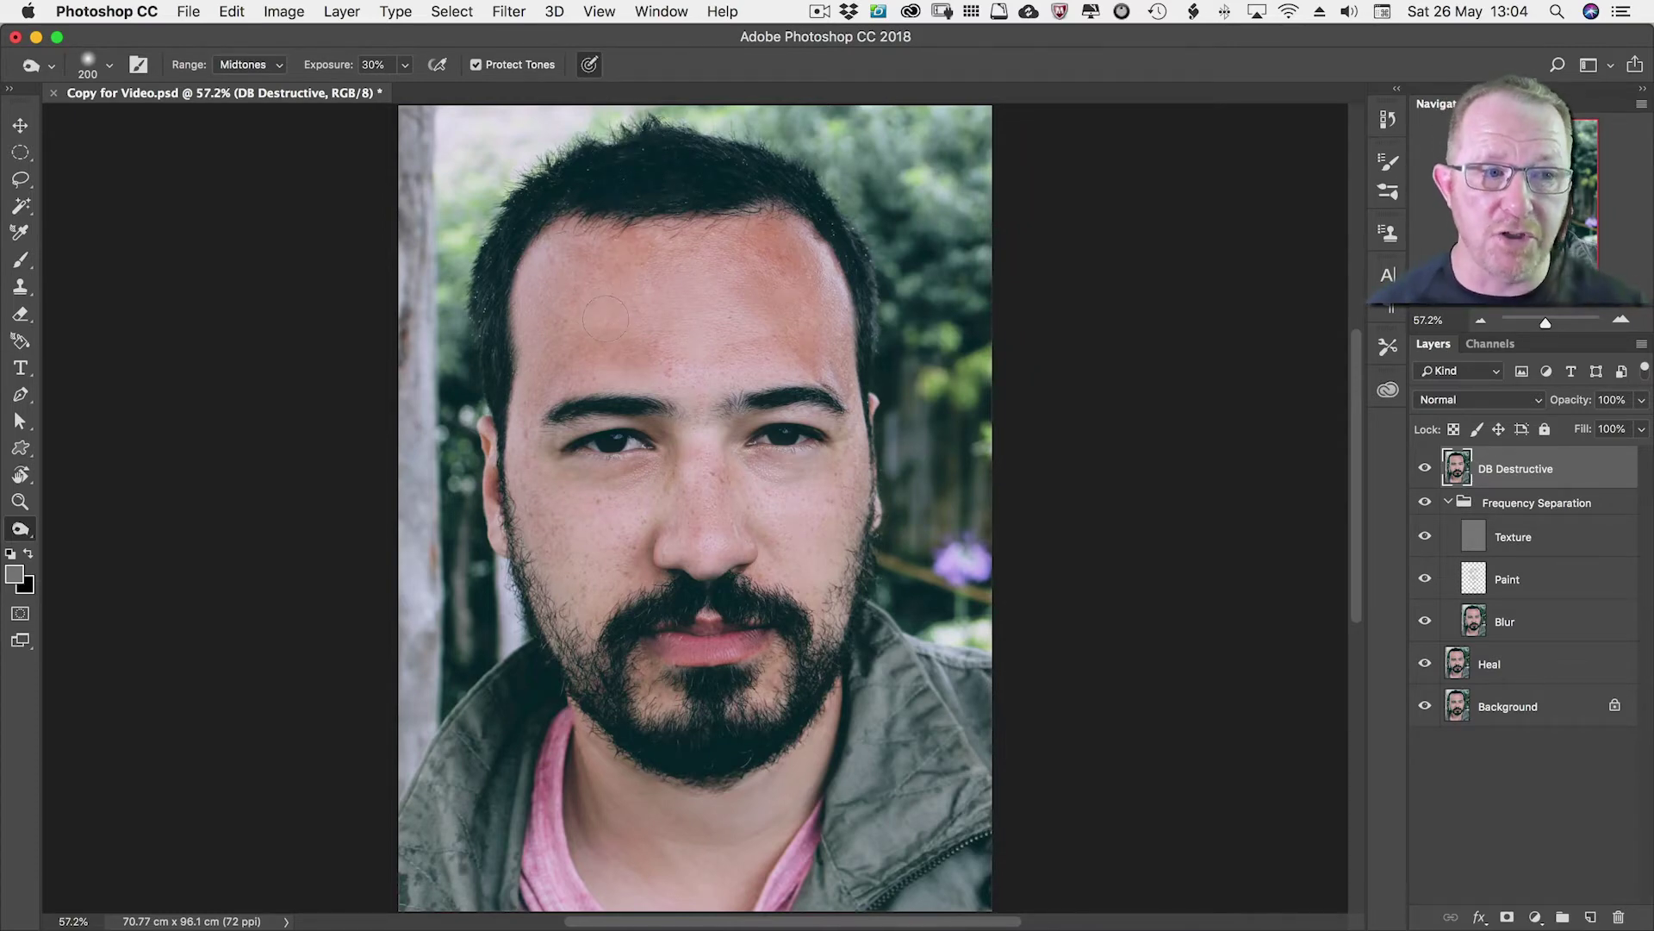
pyautogui.click(100, 67)
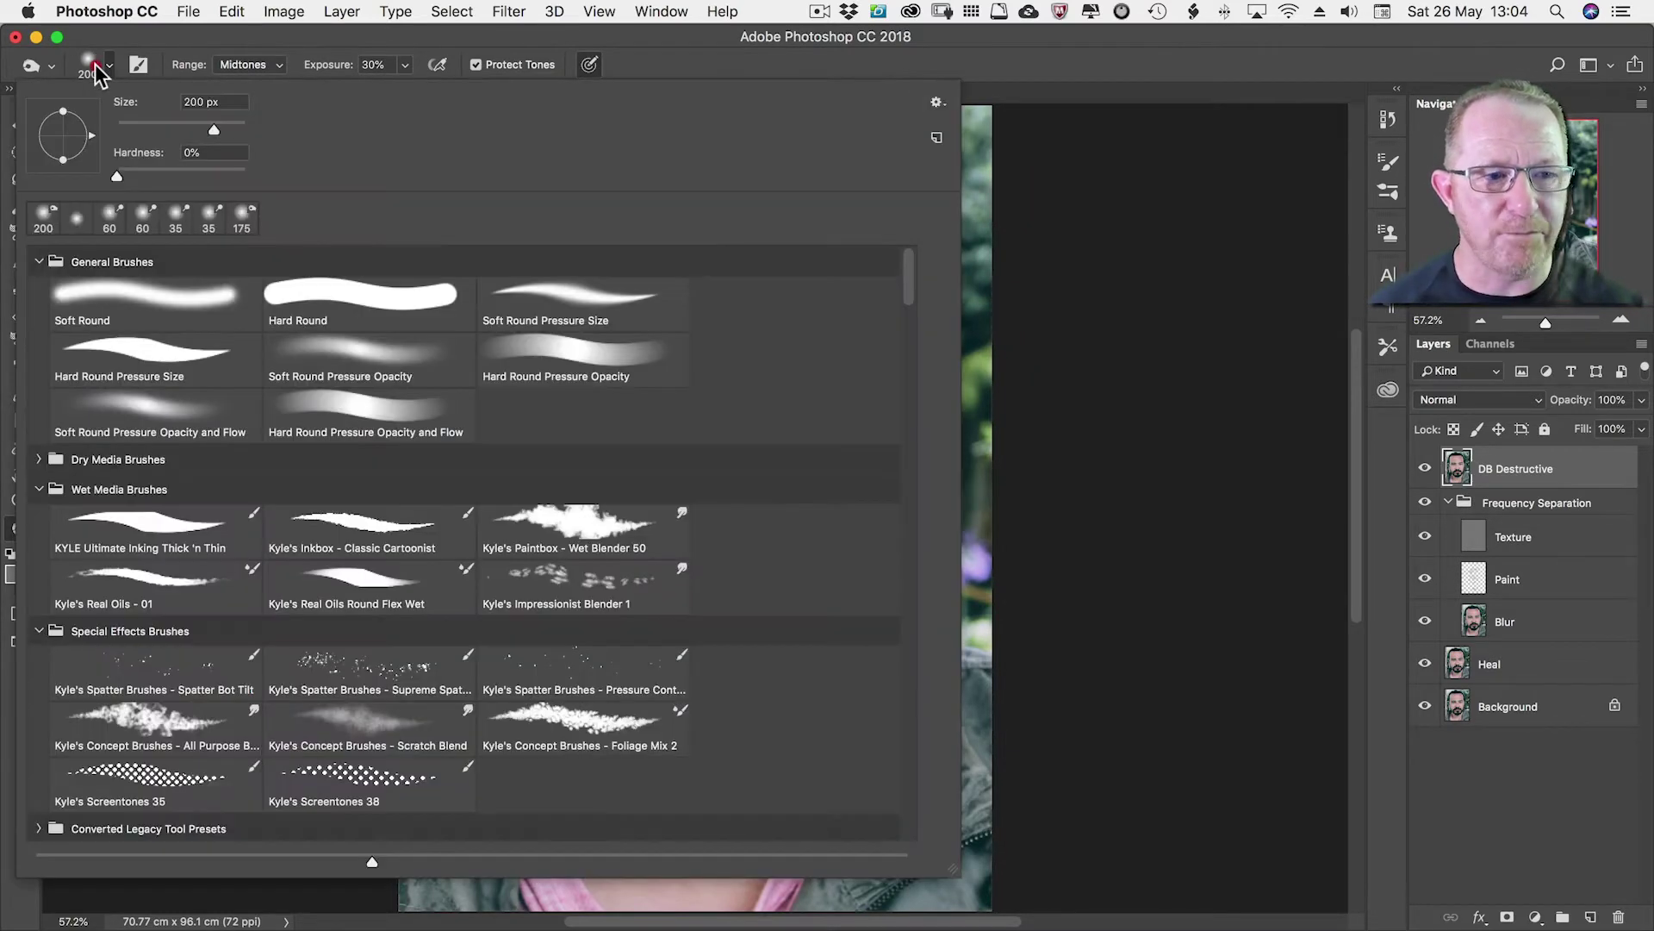
pyautogui.click(95, 62)
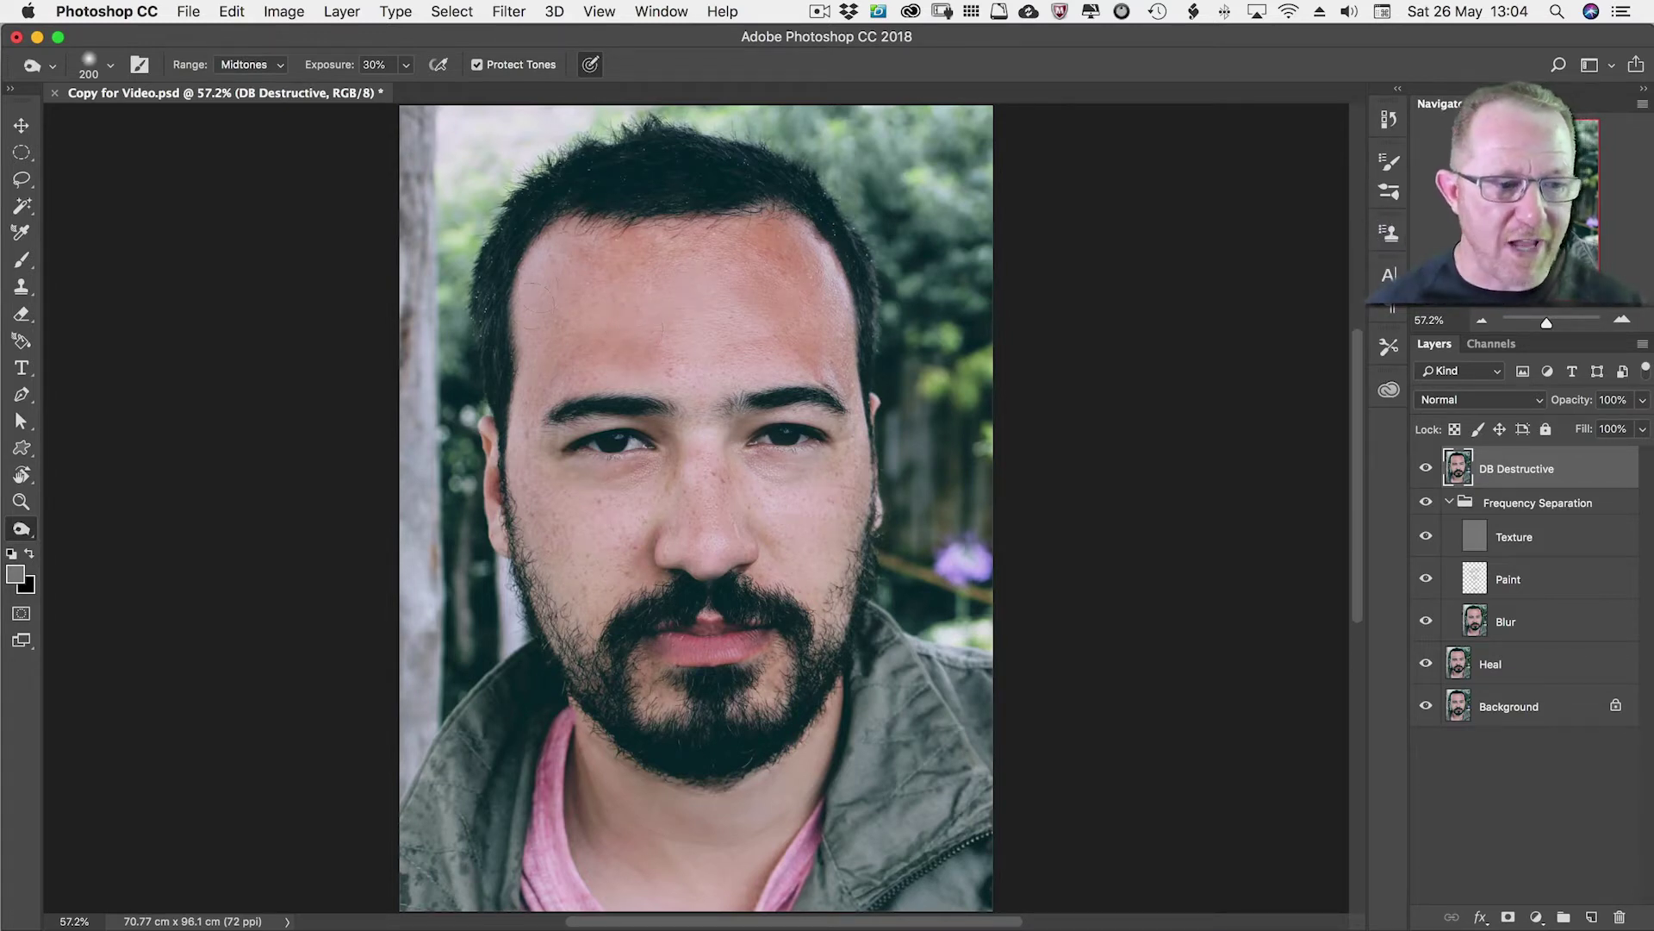
# Switch to the Dodge tool with its range set to Midtones and its exposure to 30%.
pyautogui.press('shift')
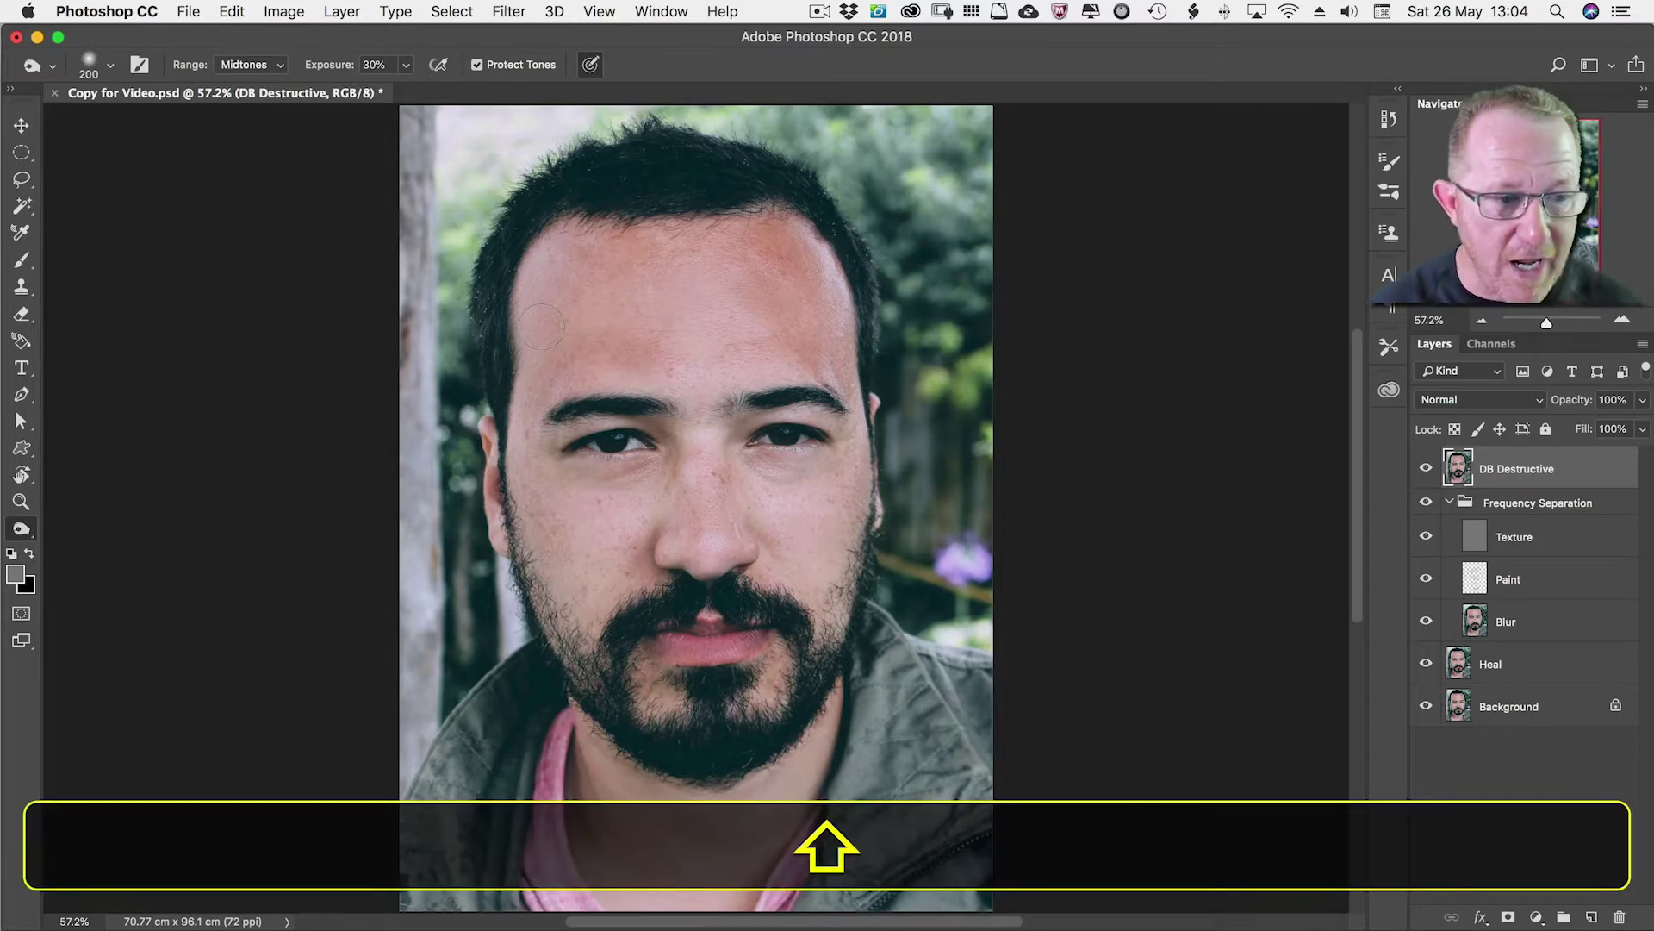
pyautogui.hotkey('shift', 'o')
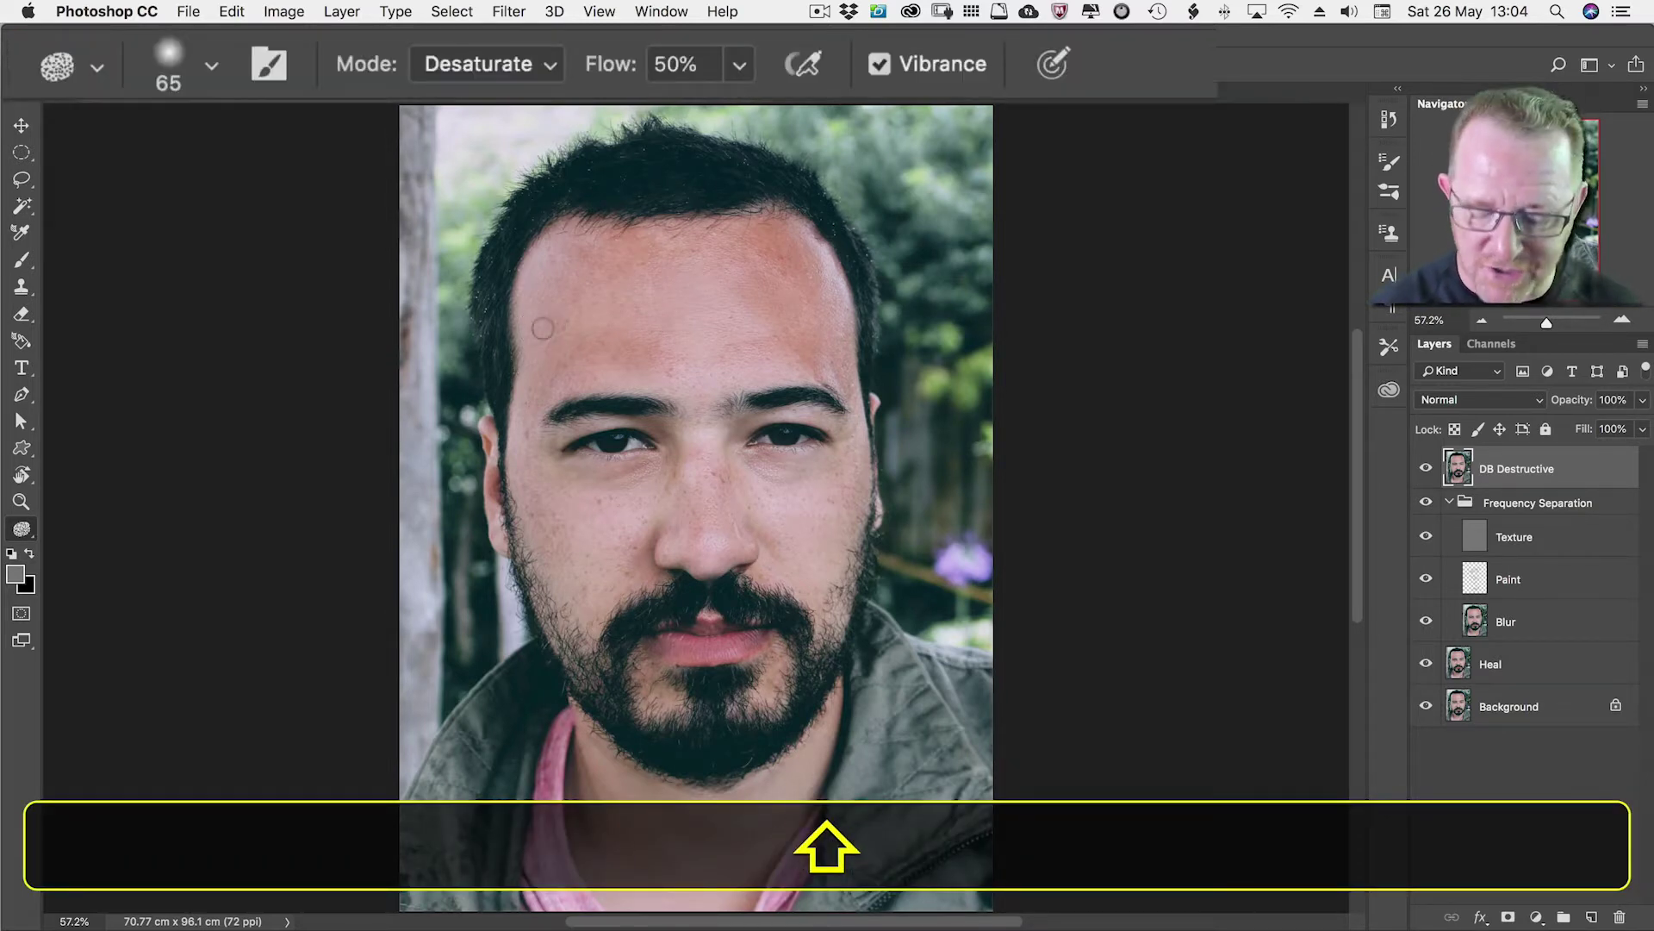
pyautogui.hotkey('shift', 'o')
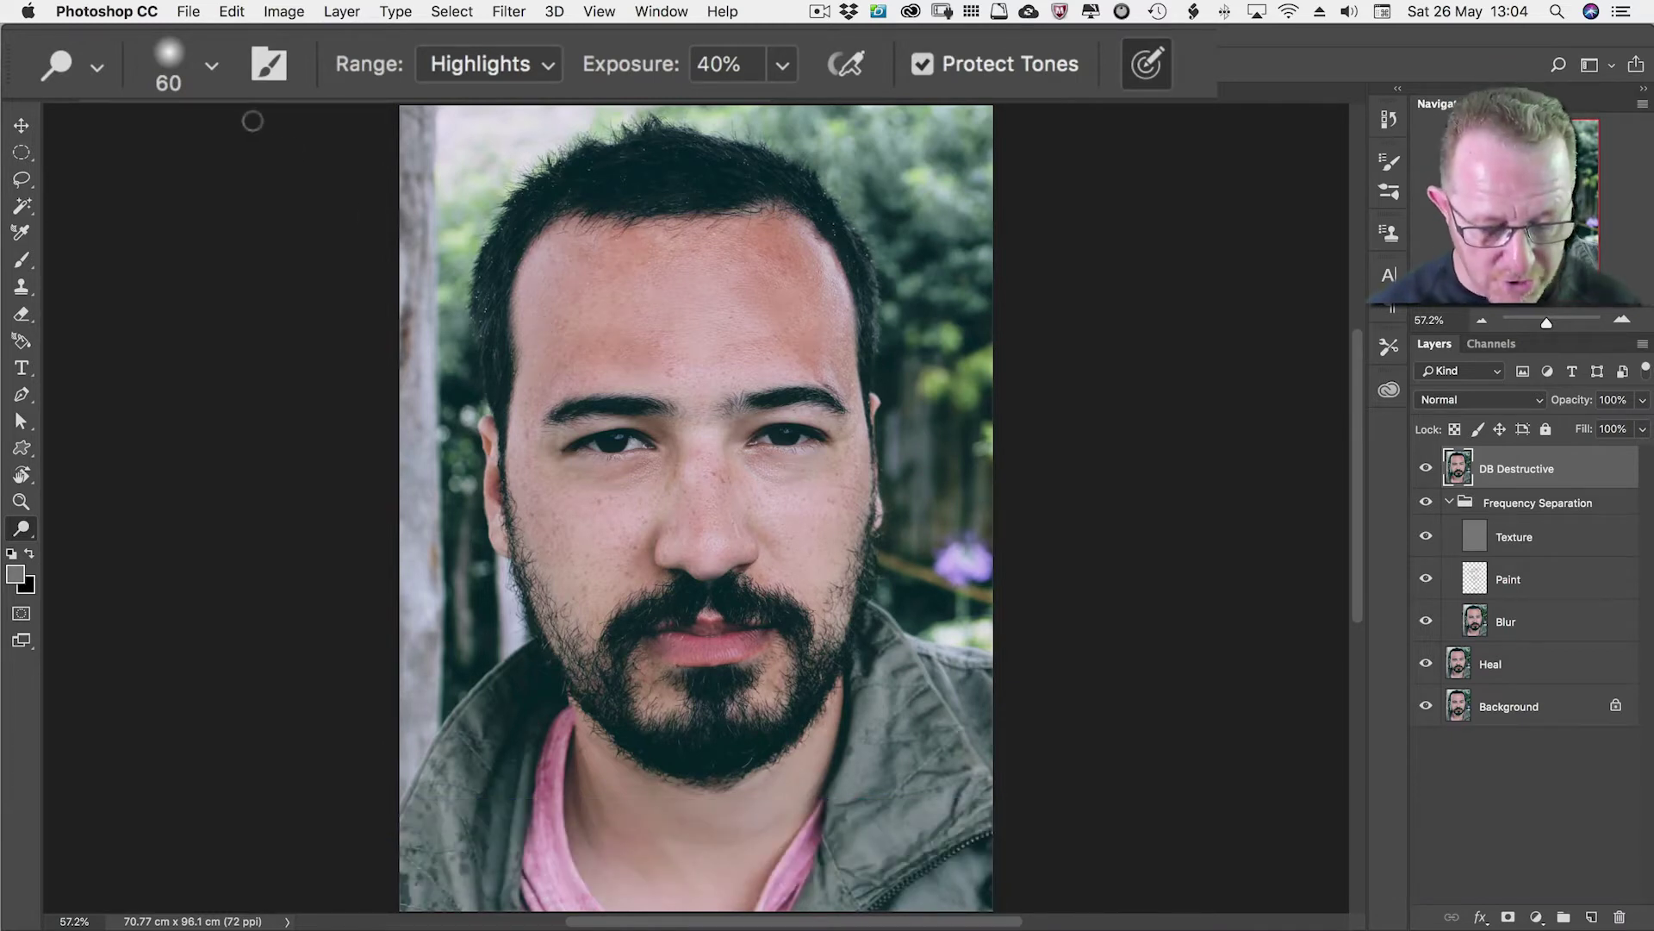
pyautogui.hotkey('shift', '-')
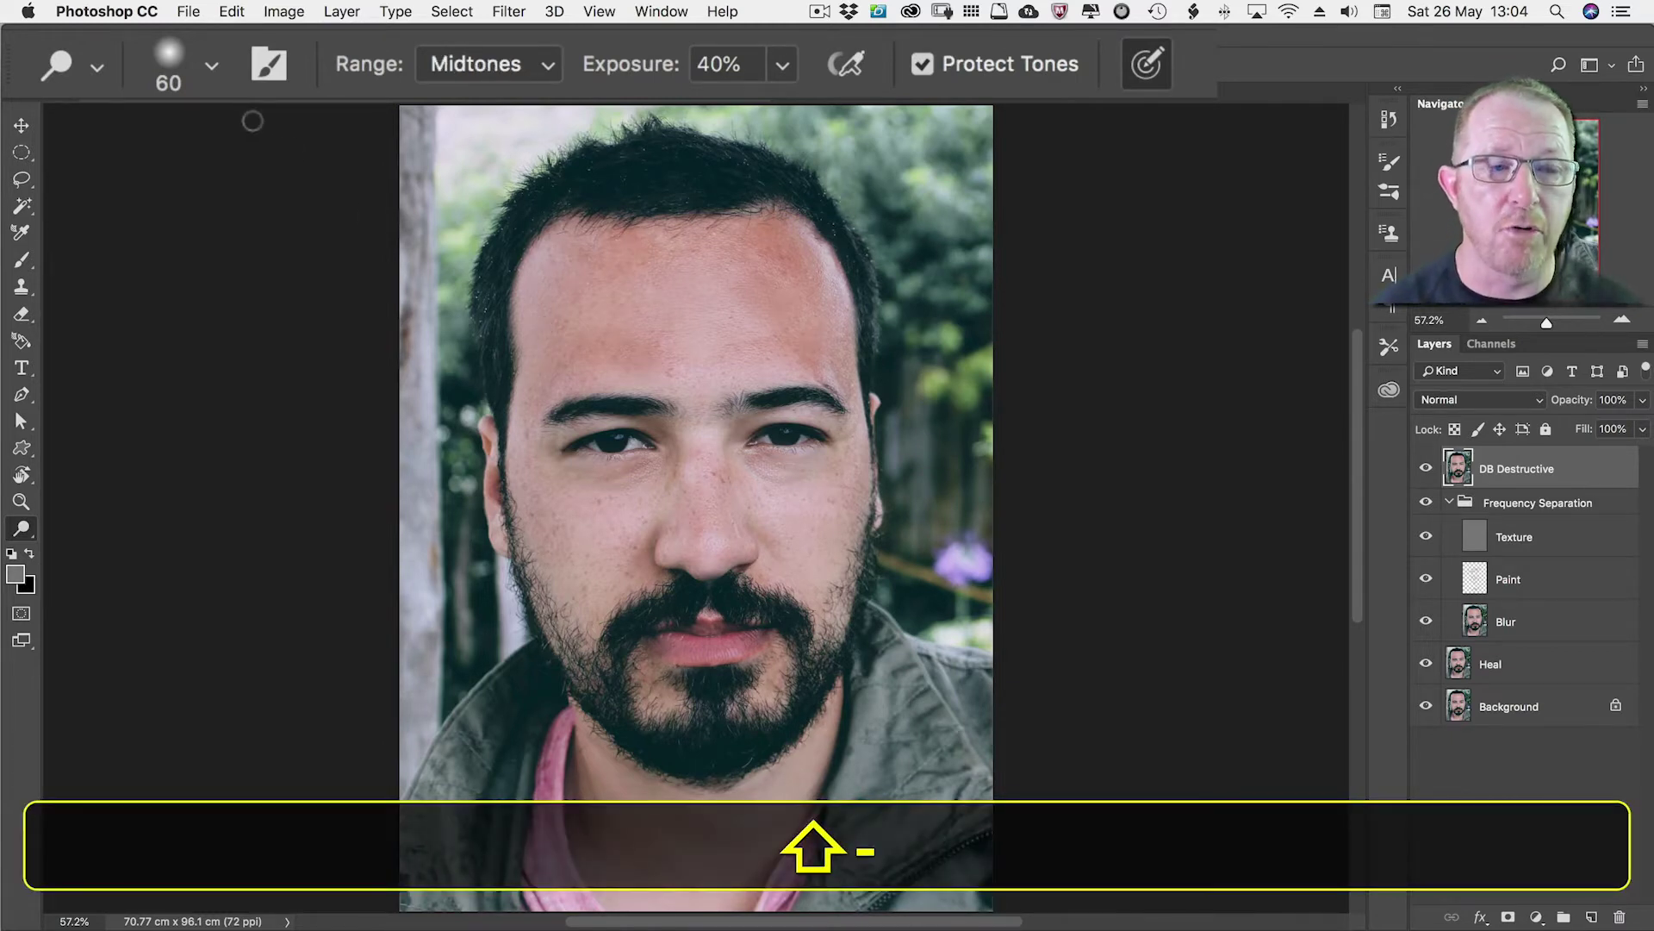
pyautogui.press('3')
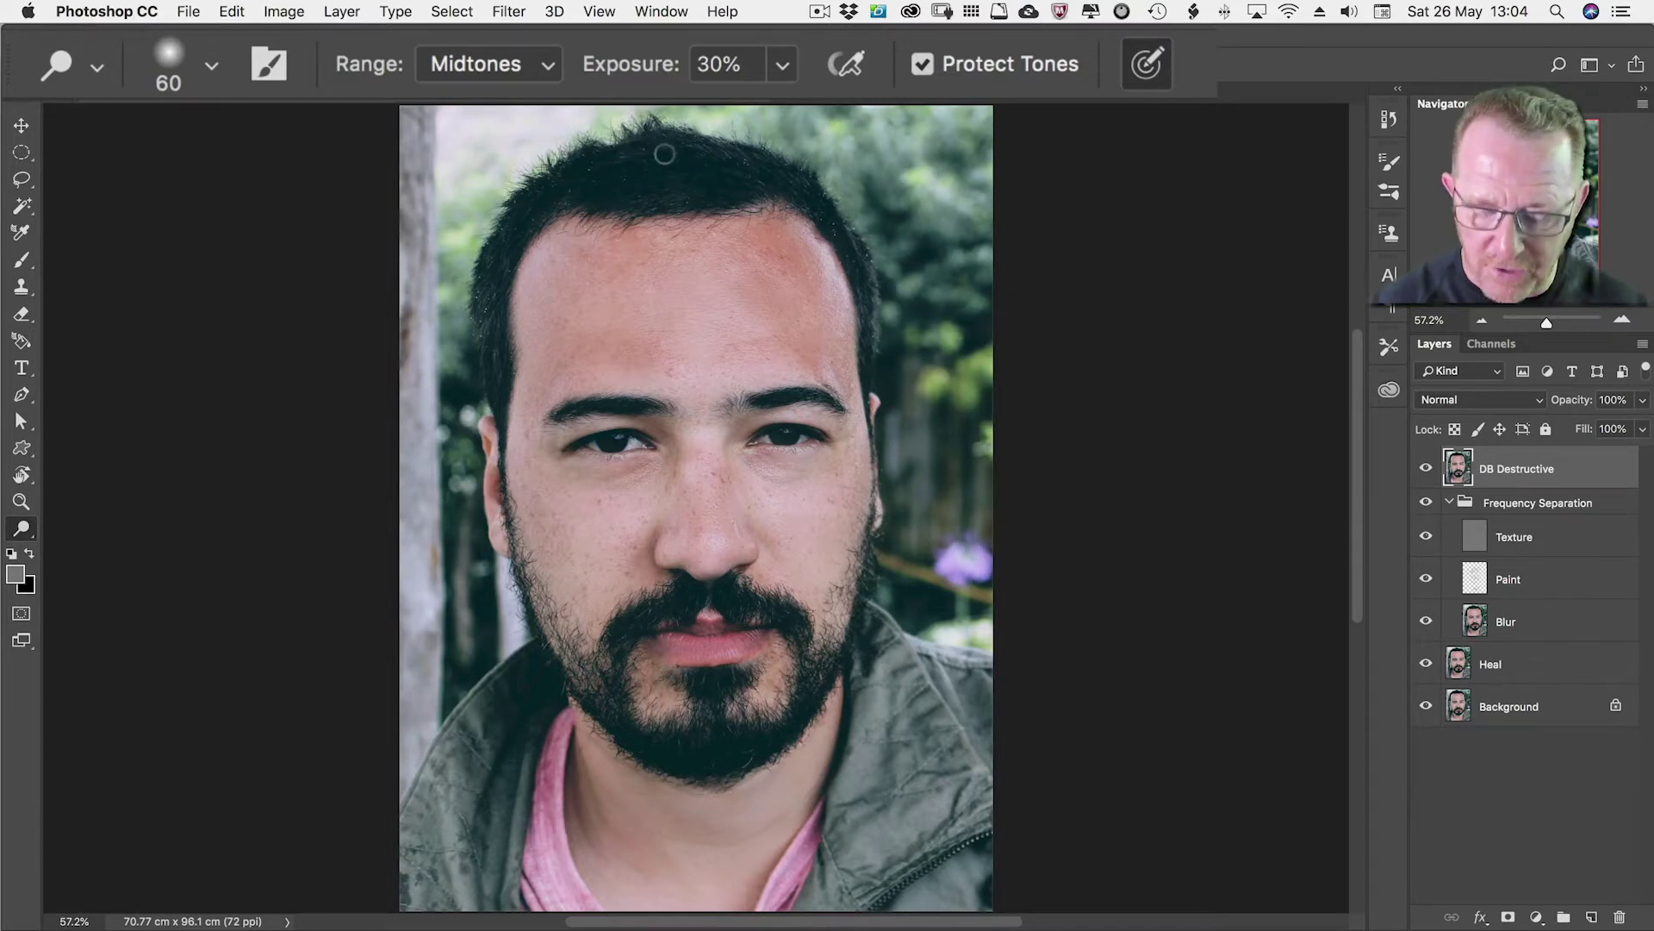
# Enlarge the Dodge brush to 200 px and lighten the skin beneath both eyes on the DB Destructive layer.
pyautogui.press(']')
pyautogui.press(']')
pyautogui.press(']')
pyautogui.press(']')
pyautogui.press(']')
pyautogui.press(']')
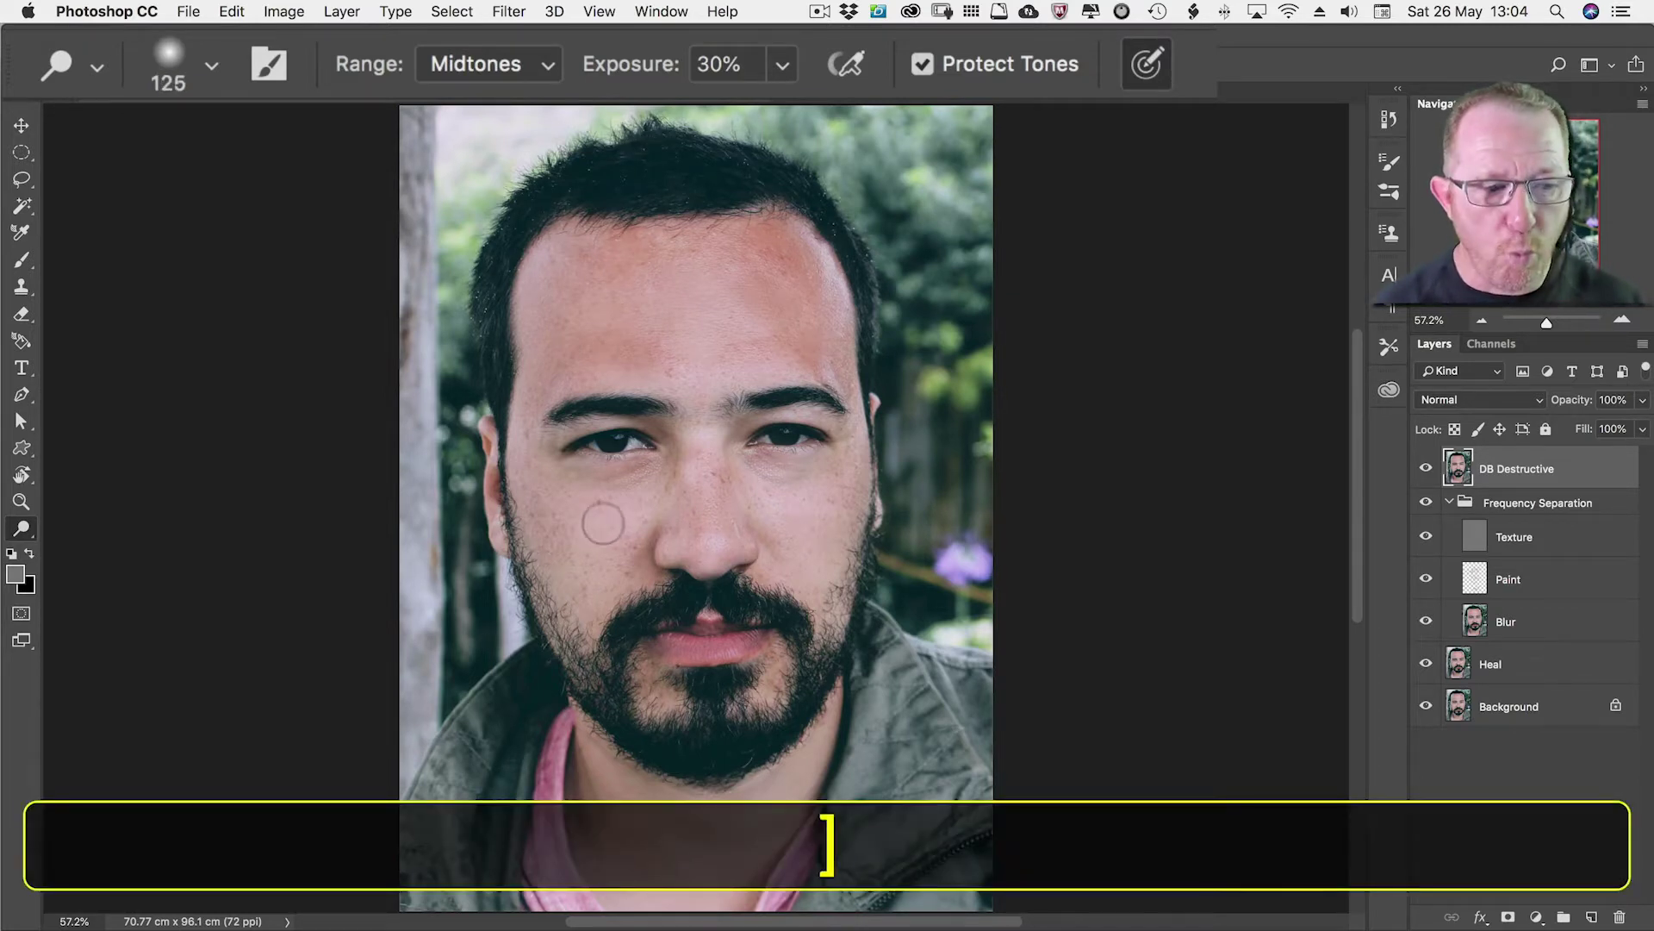
pyautogui.press(']')
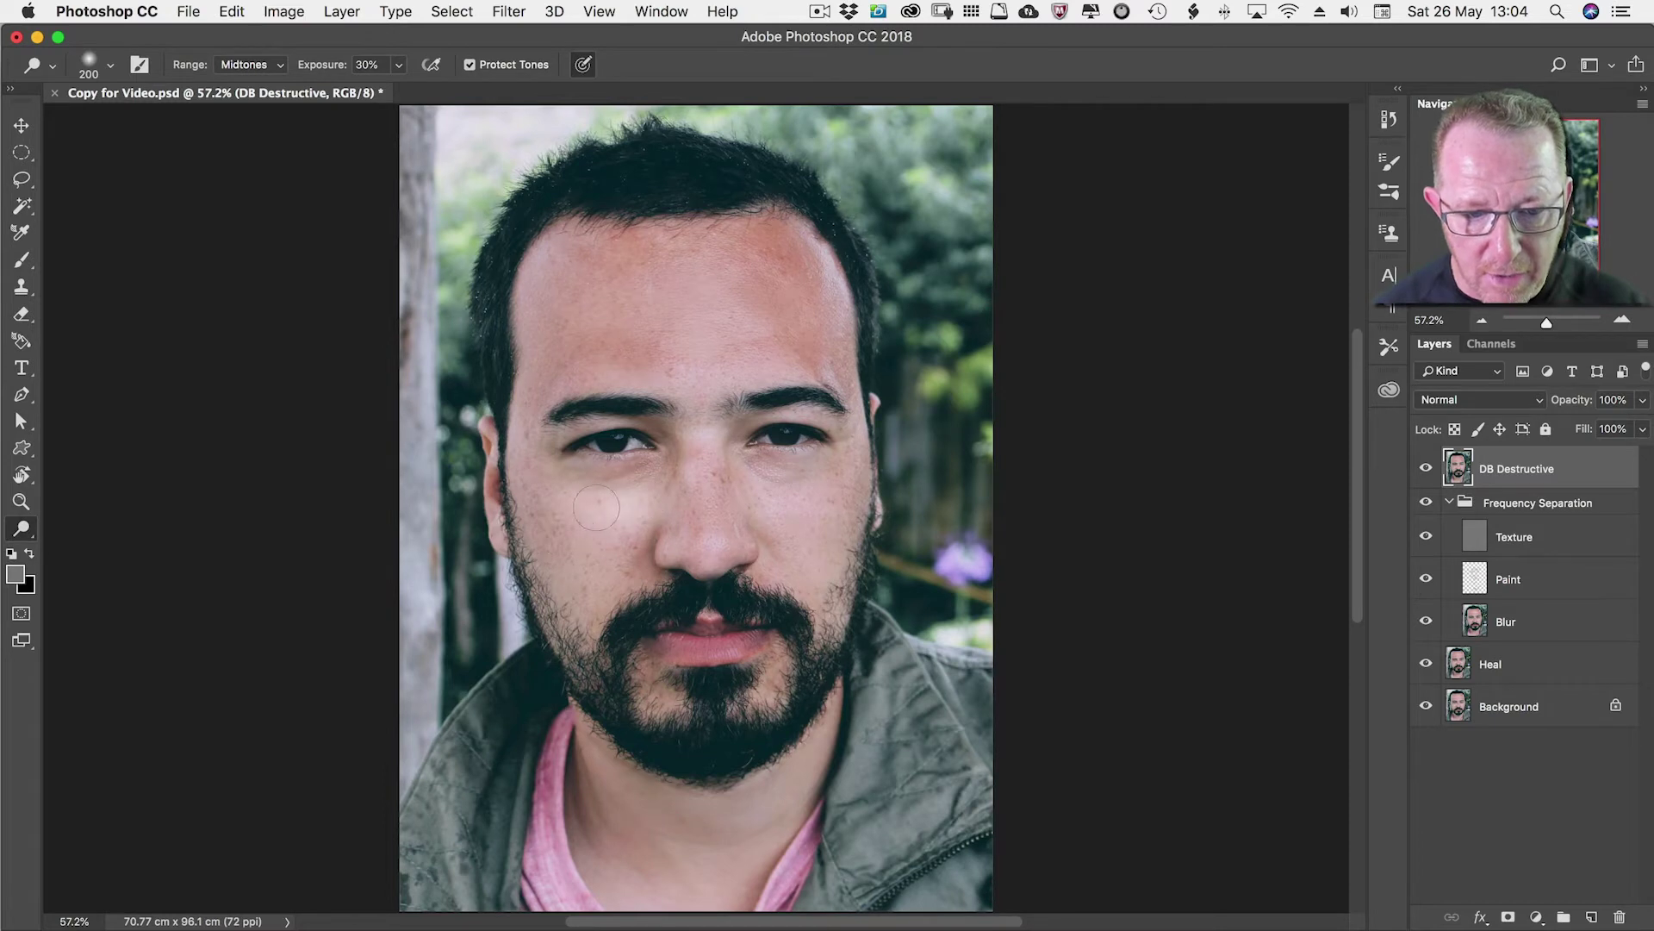
pyautogui.moveTo(749, 491); pyautogui.dragTo(812, 493)
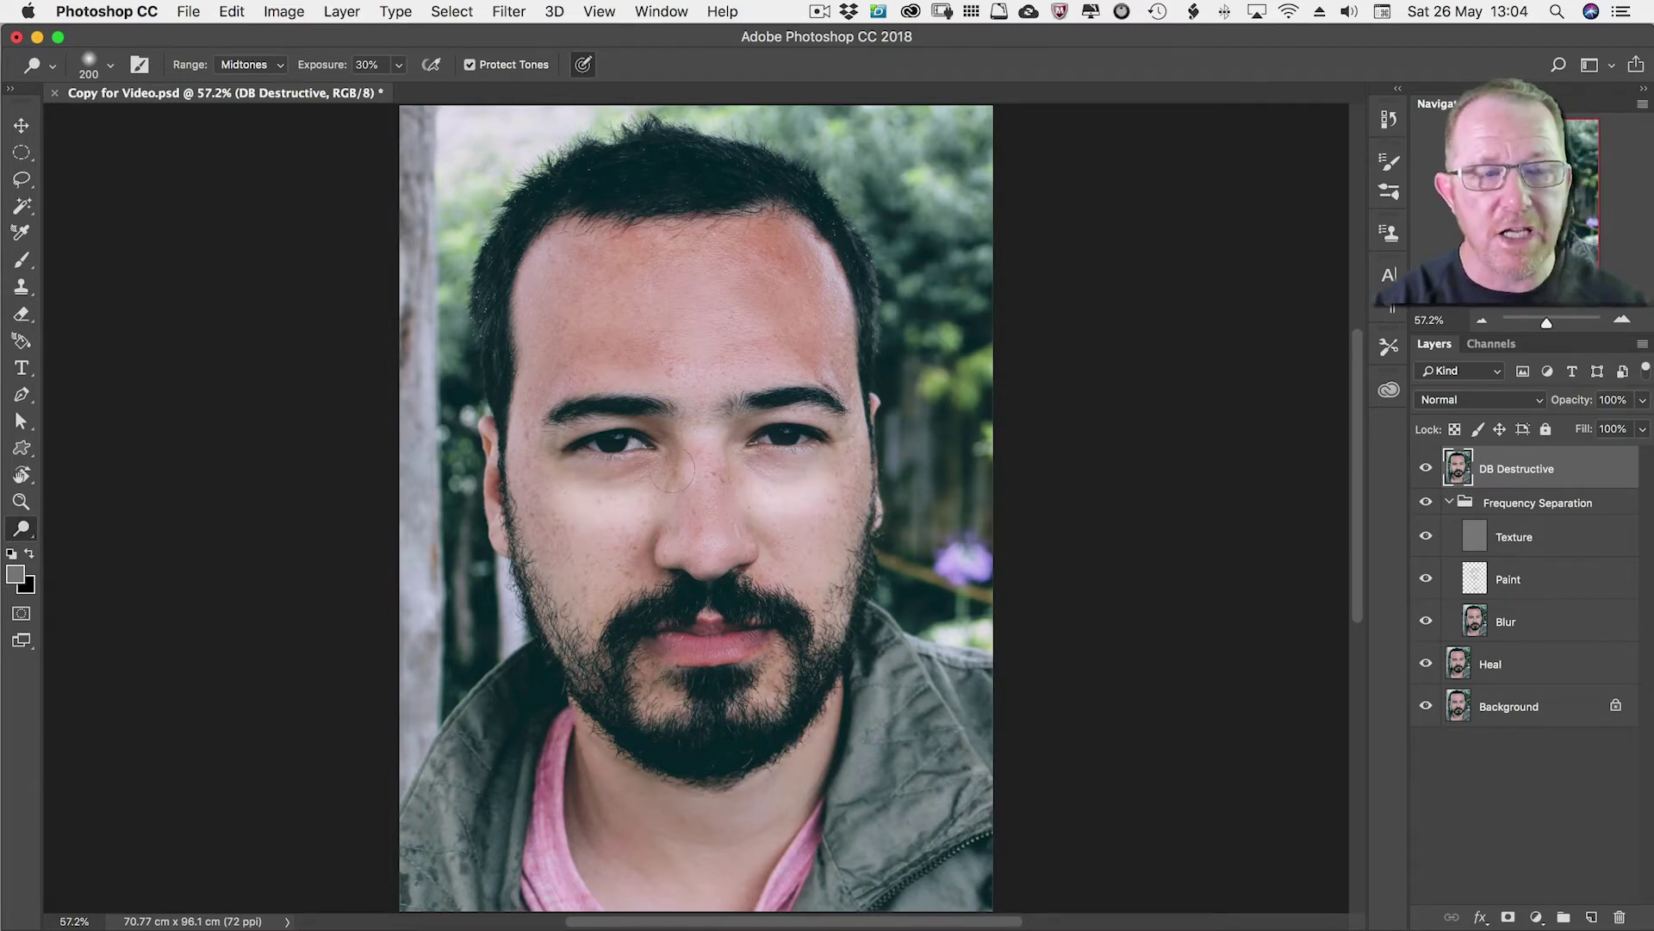
# Compare the portrait with the DB Destructive layer hidden and shown.
pyautogui.press('alt')
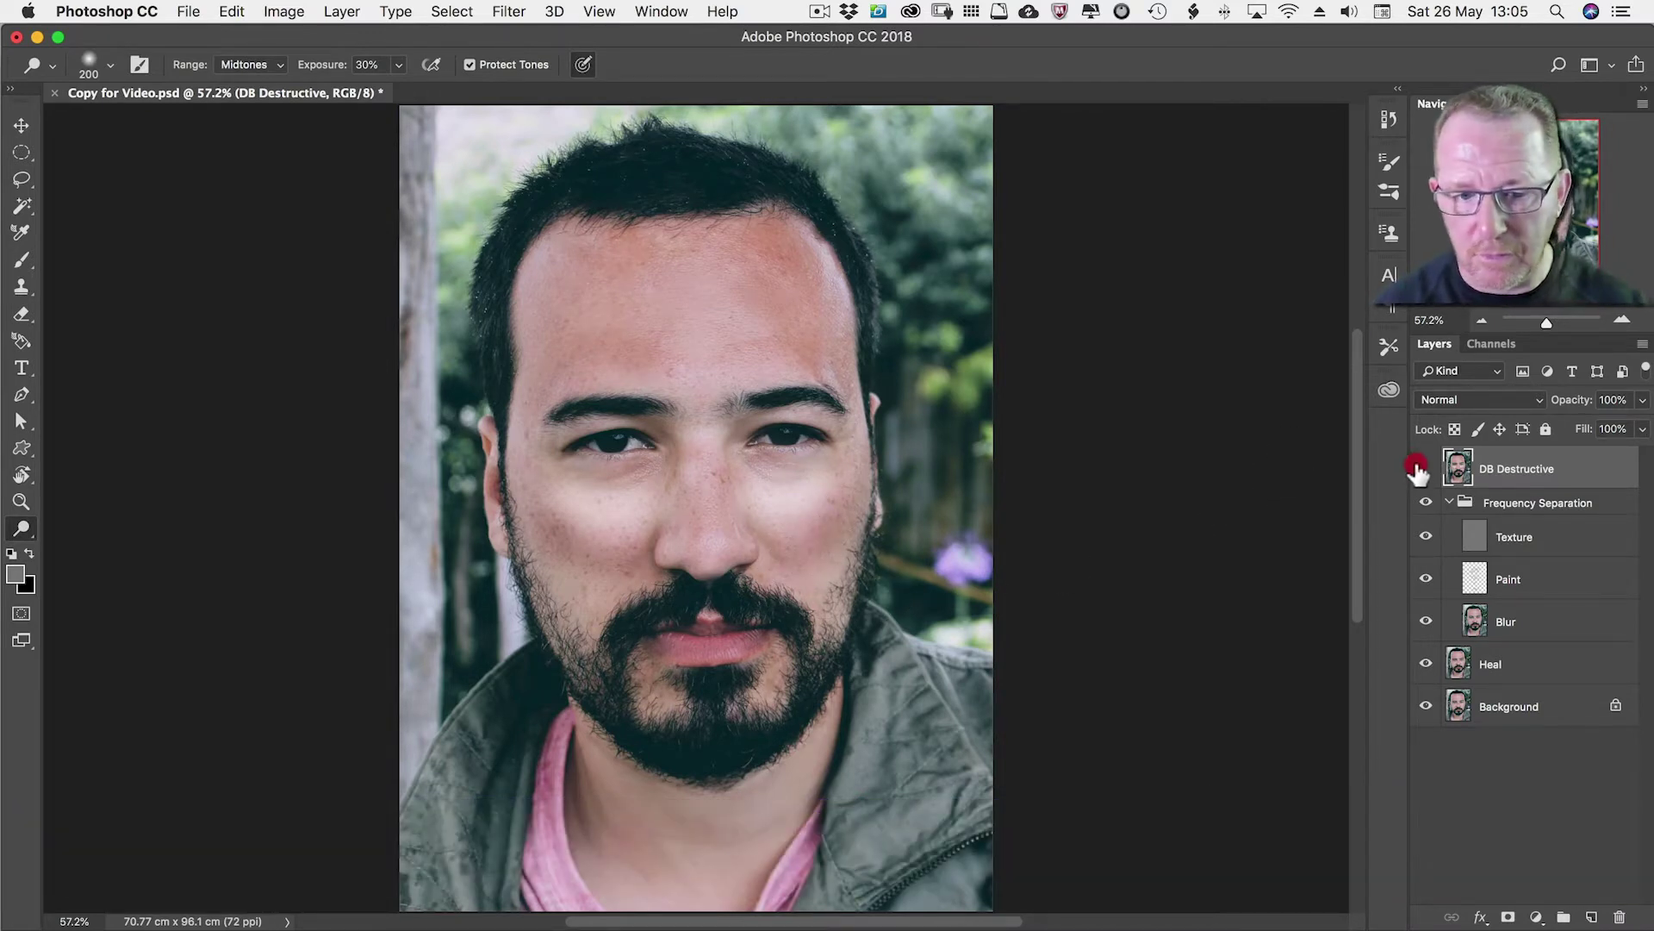
pyautogui.click(1412, 460)
pyautogui.click(1422, 465)
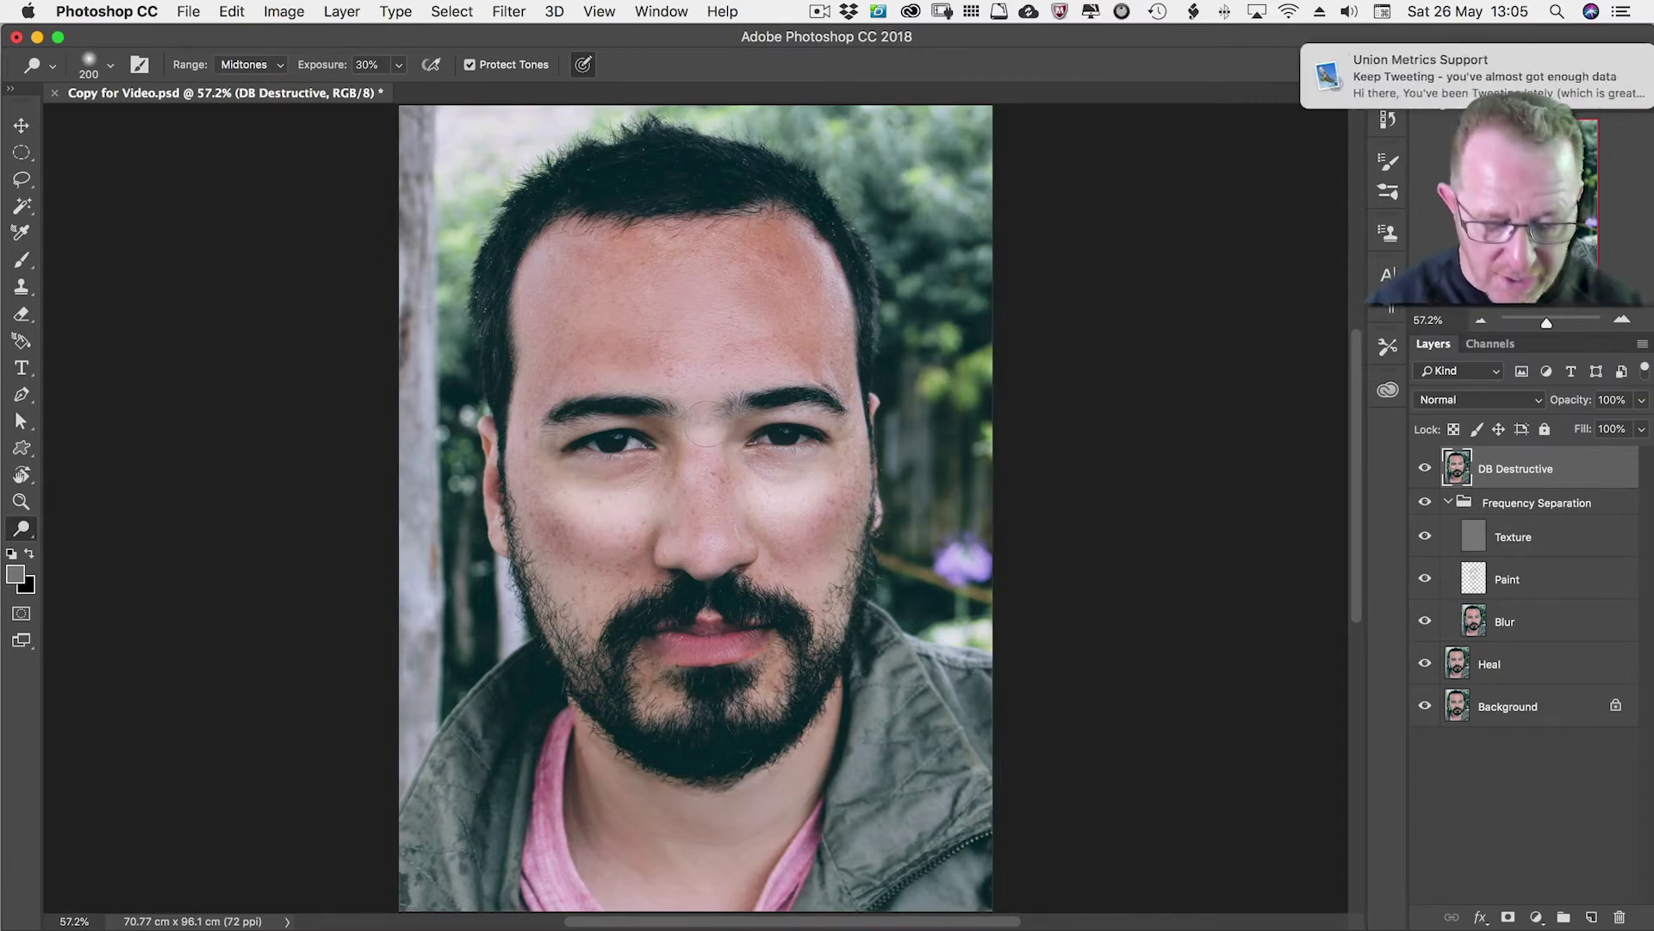
# Reduce the Dodge brush to 40 px for work on the eyes and set its range to Highlights.
pyautogui.press('z')
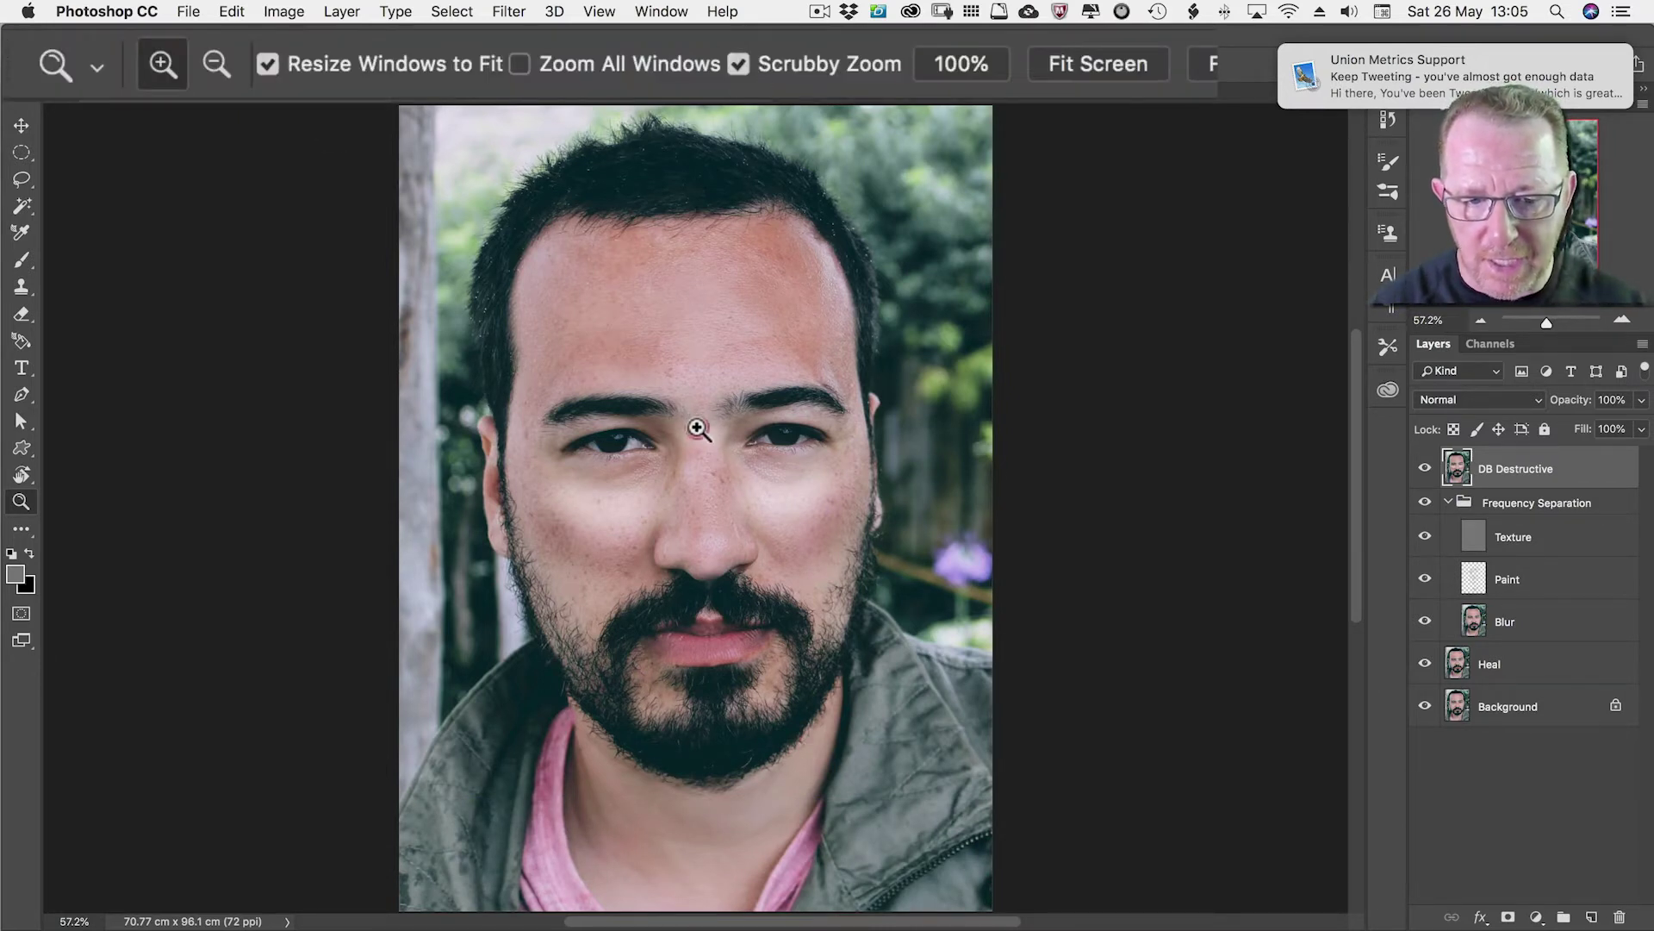
pyautogui.moveTo(696, 428); pyautogui.dragTo(786, 517)
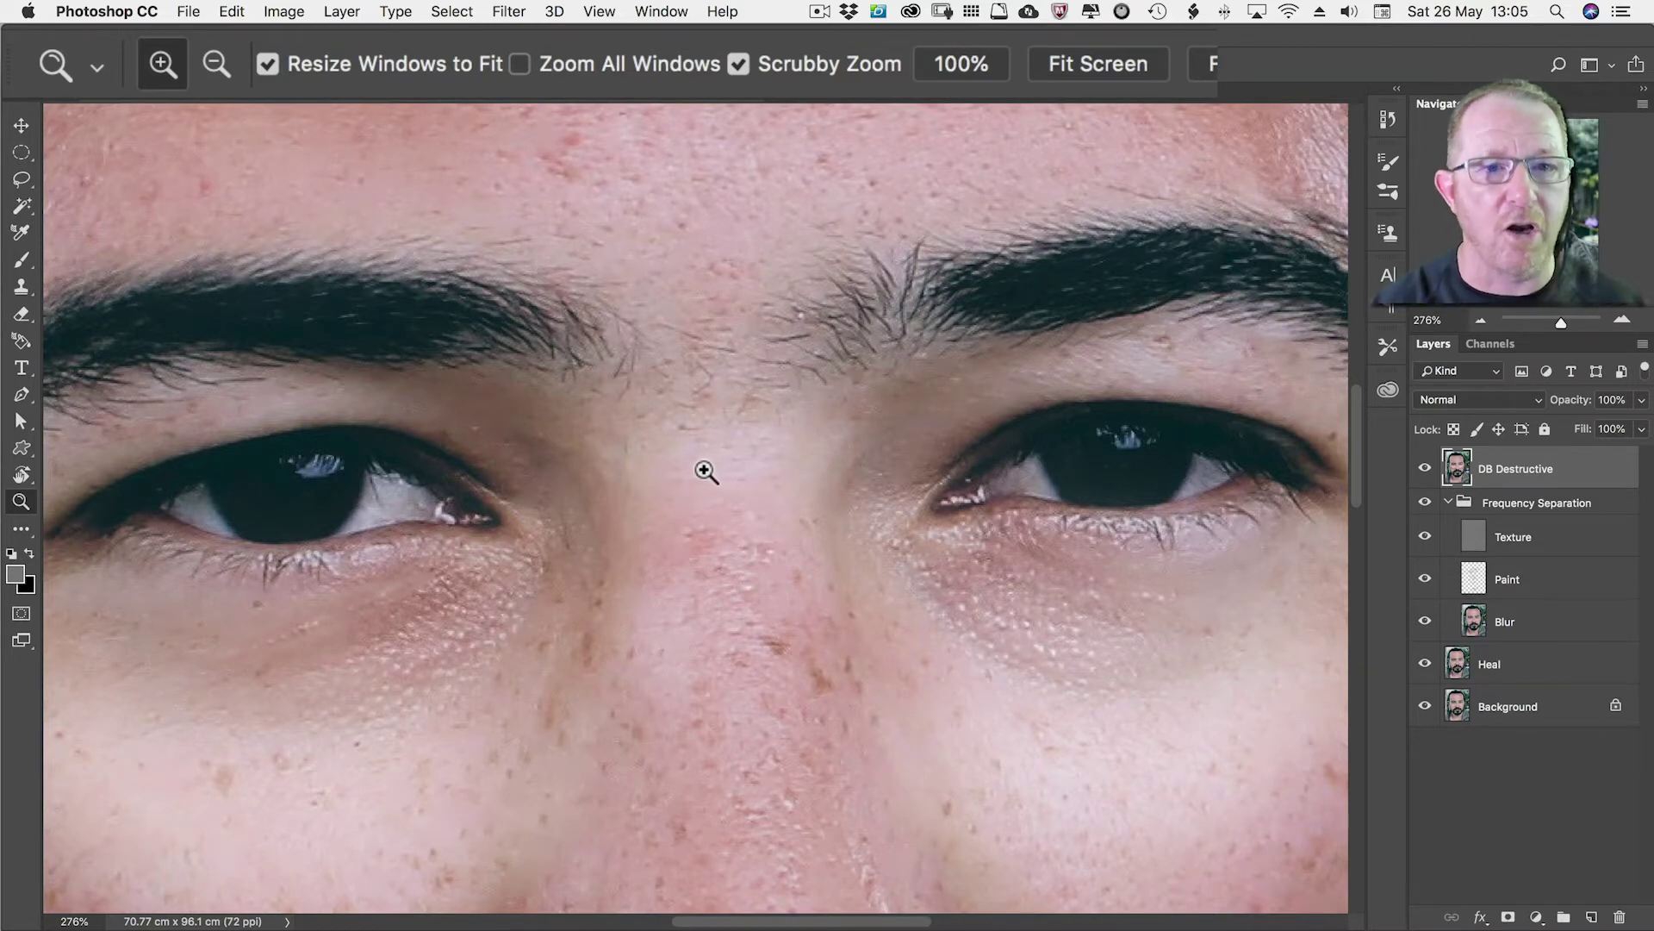
pyautogui.press('o')
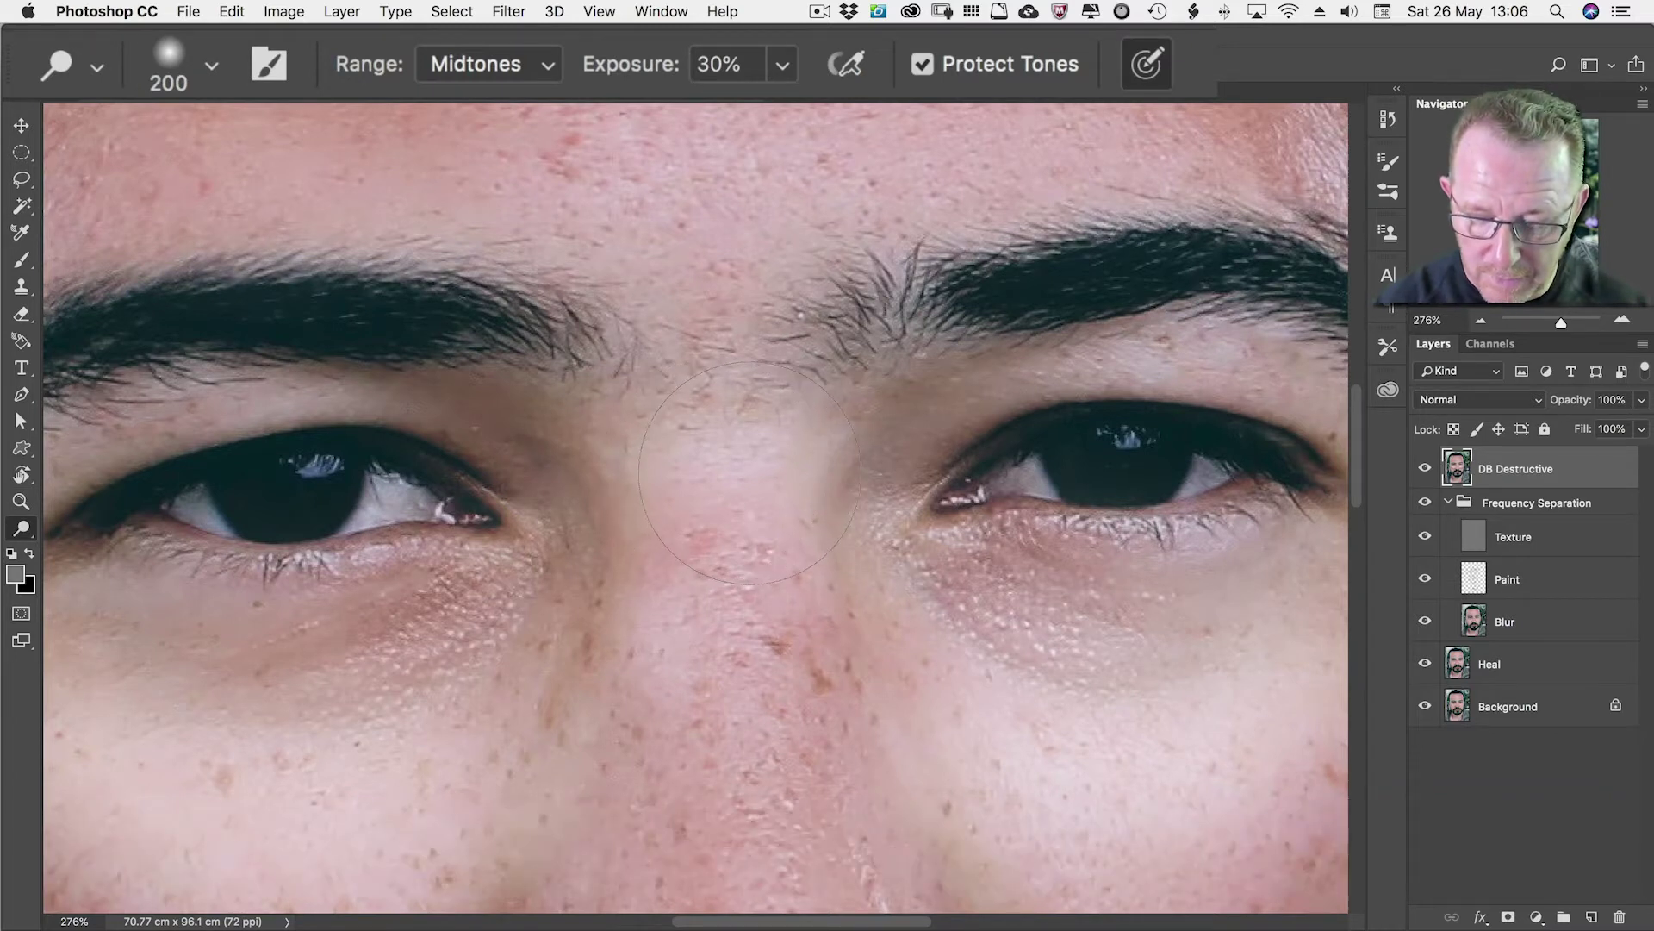
pyautogui.press('[')
pyautogui.press('[')
pyautogui.press('[')
pyautogui.press('[')
pyautogui.press('[')
pyautogui.press('[')
pyautogui.press('[')
pyautogui.press('[')
pyautogui.press('[')
pyautogui.press('[')
pyautogui.press('[')
pyautogui.press('[')
pyautogui.press('[')
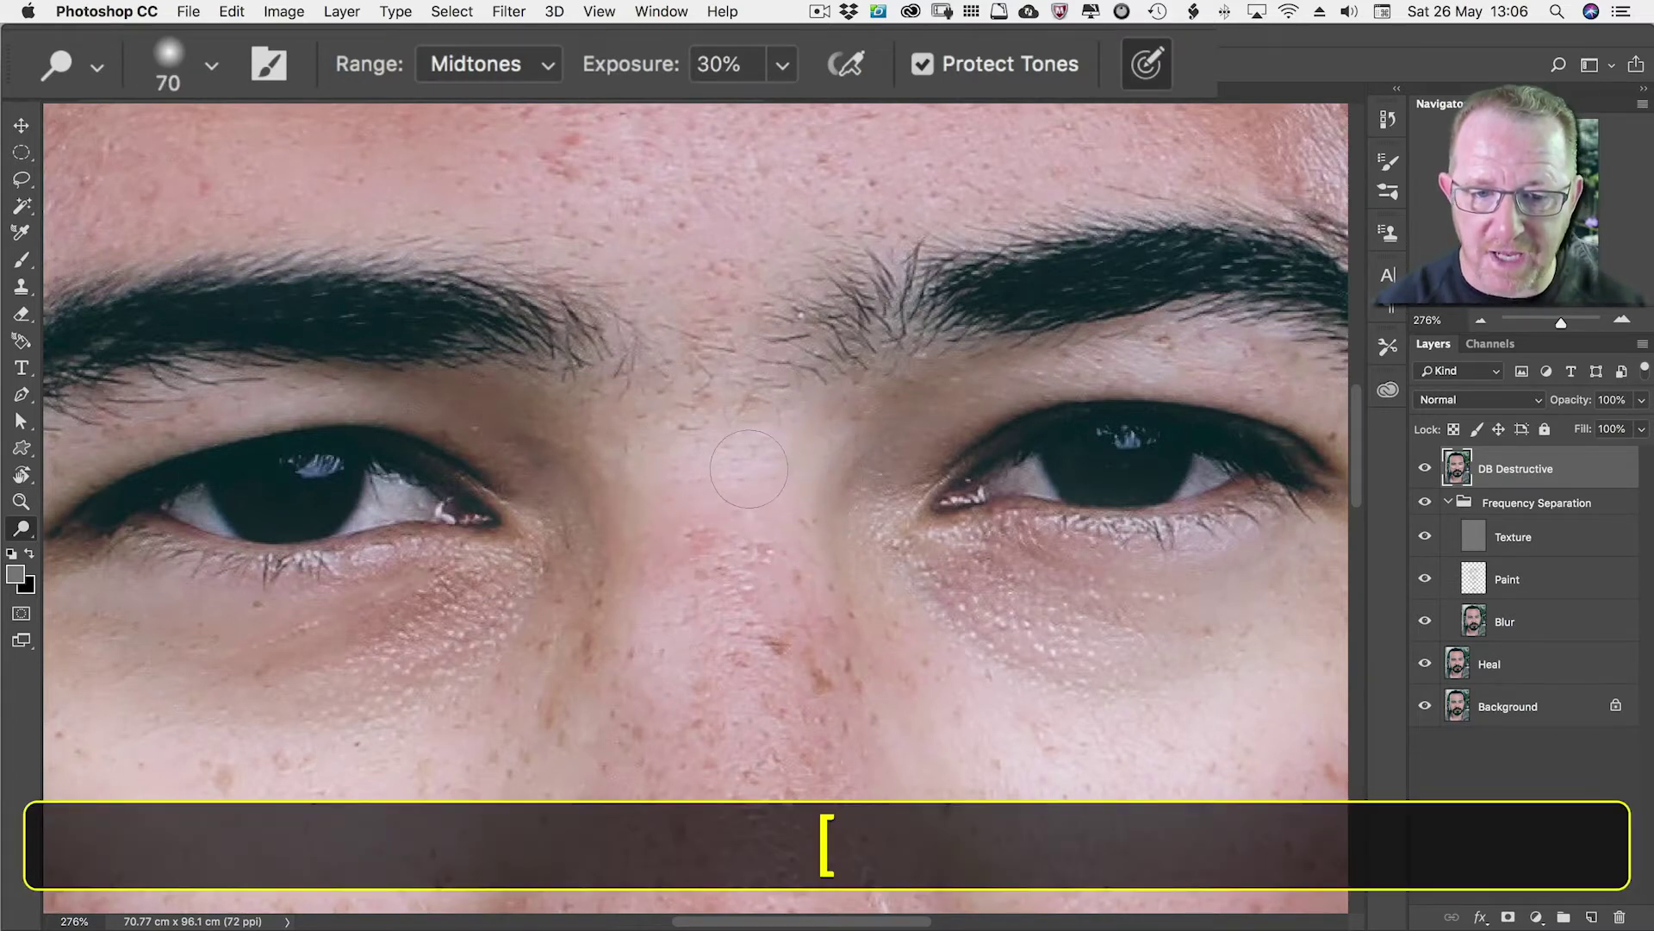
pyautogui.press('[')
pyautogui.press('[')
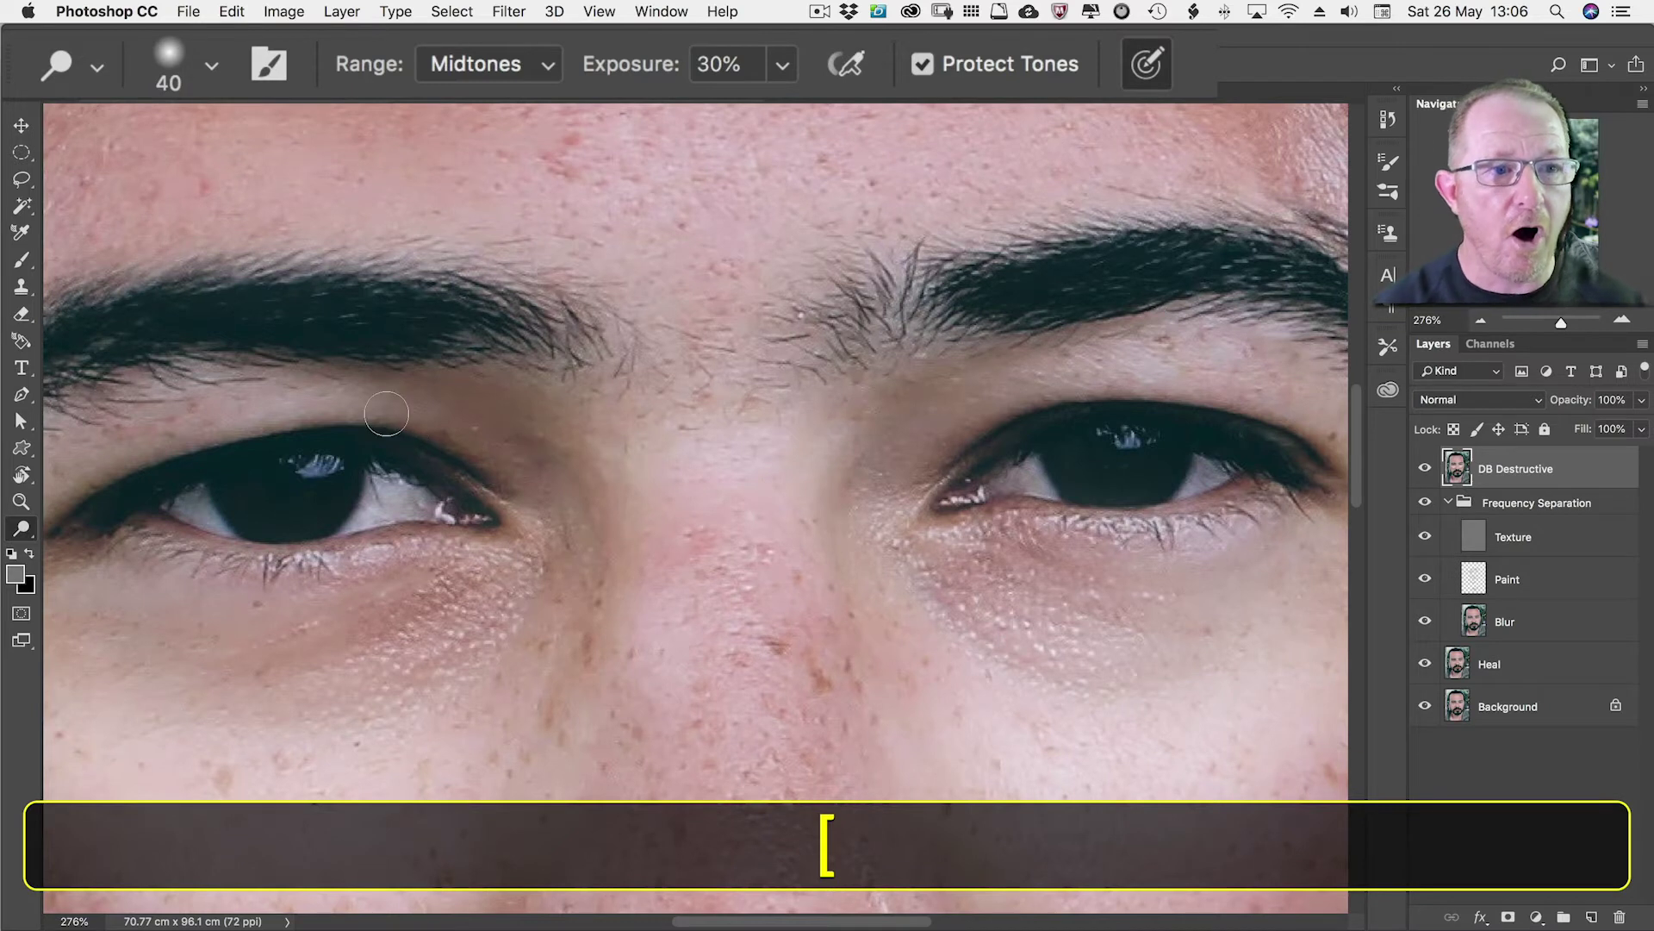
pyautogui.press('shift')
pyautogui.hotkey('shift', '=')
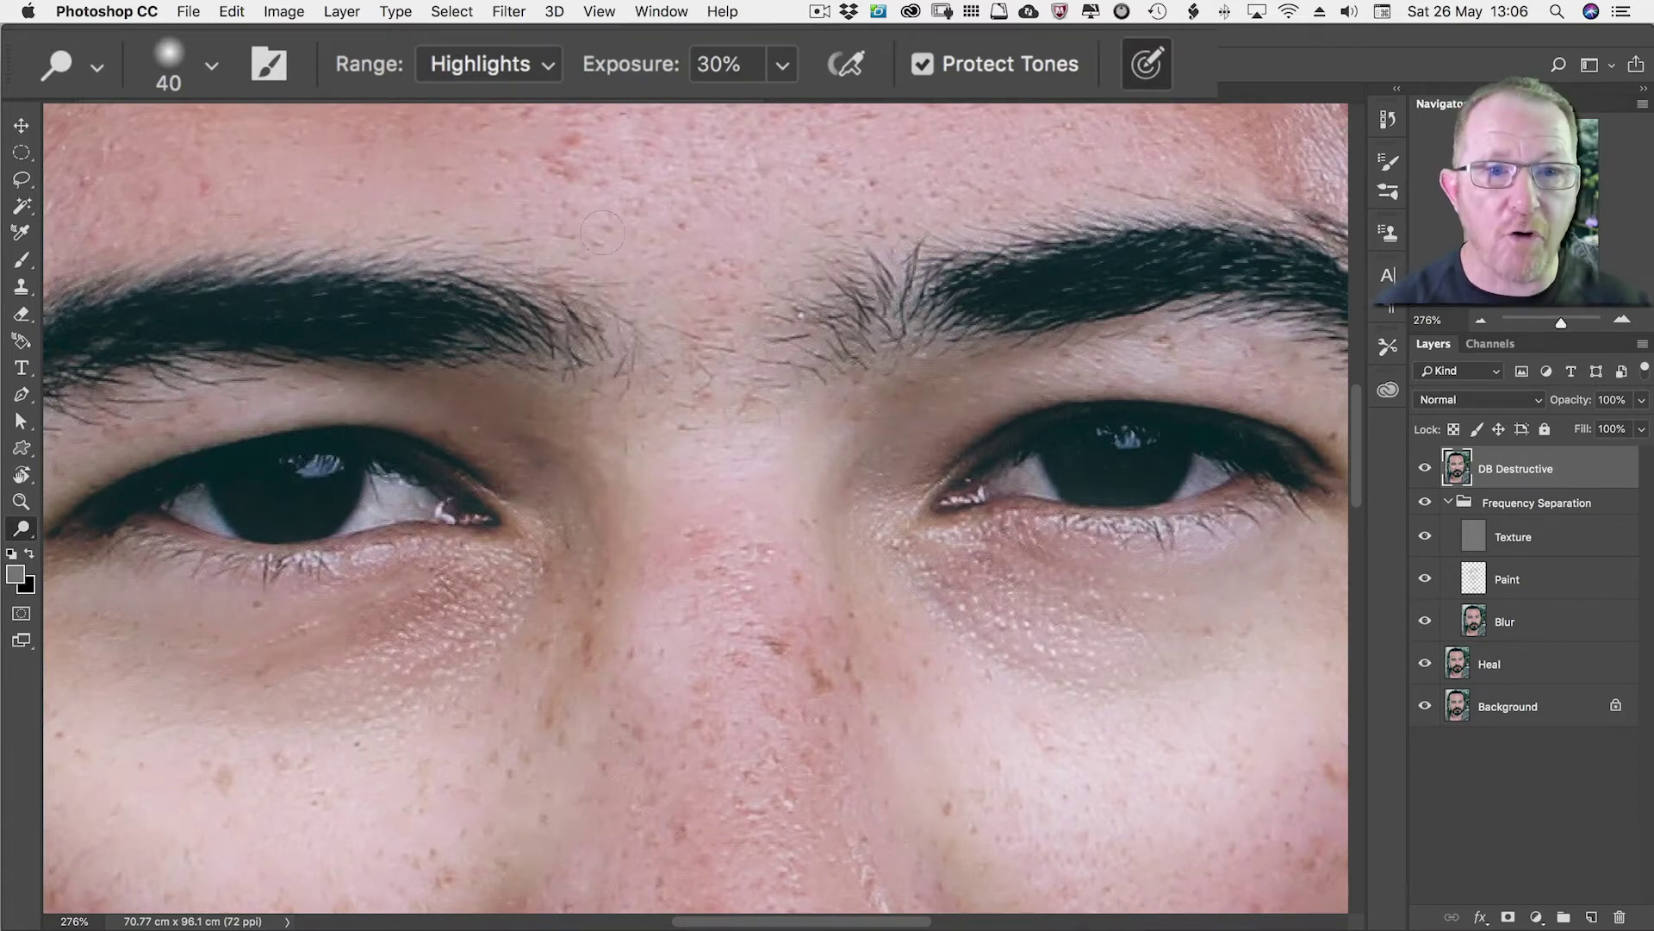
# Show the editing history and brighten the catchlights in both eyes with a 30 px Dodge brush.
pyautogui.click(663, 12)
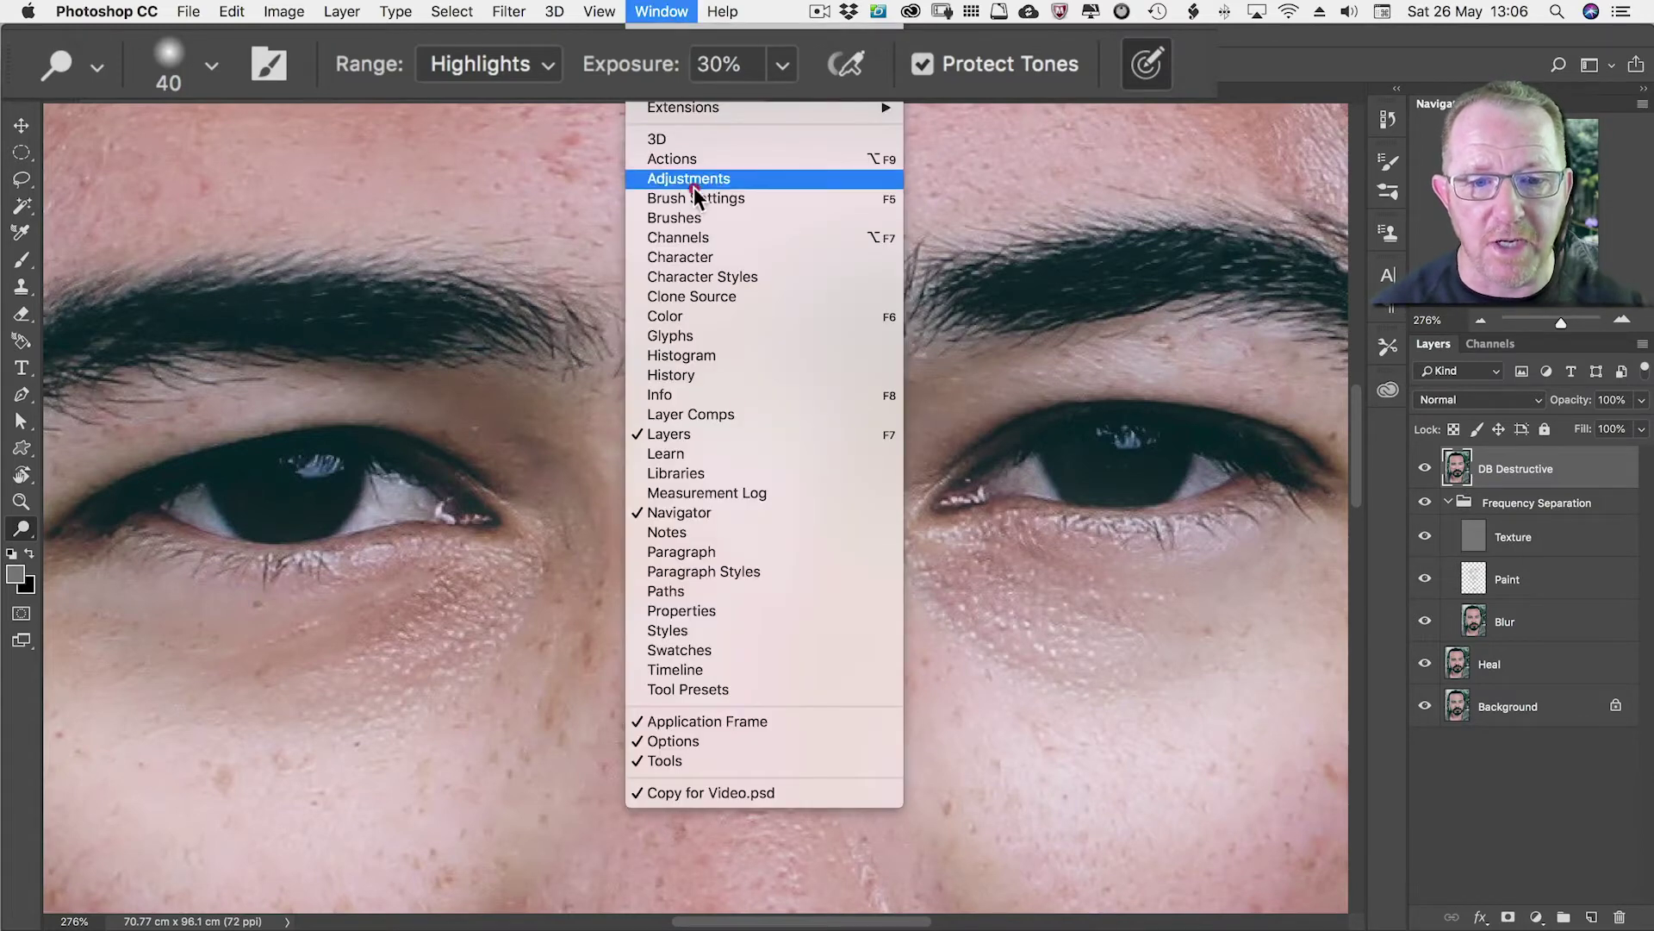
pyautogui.click(679, 376)
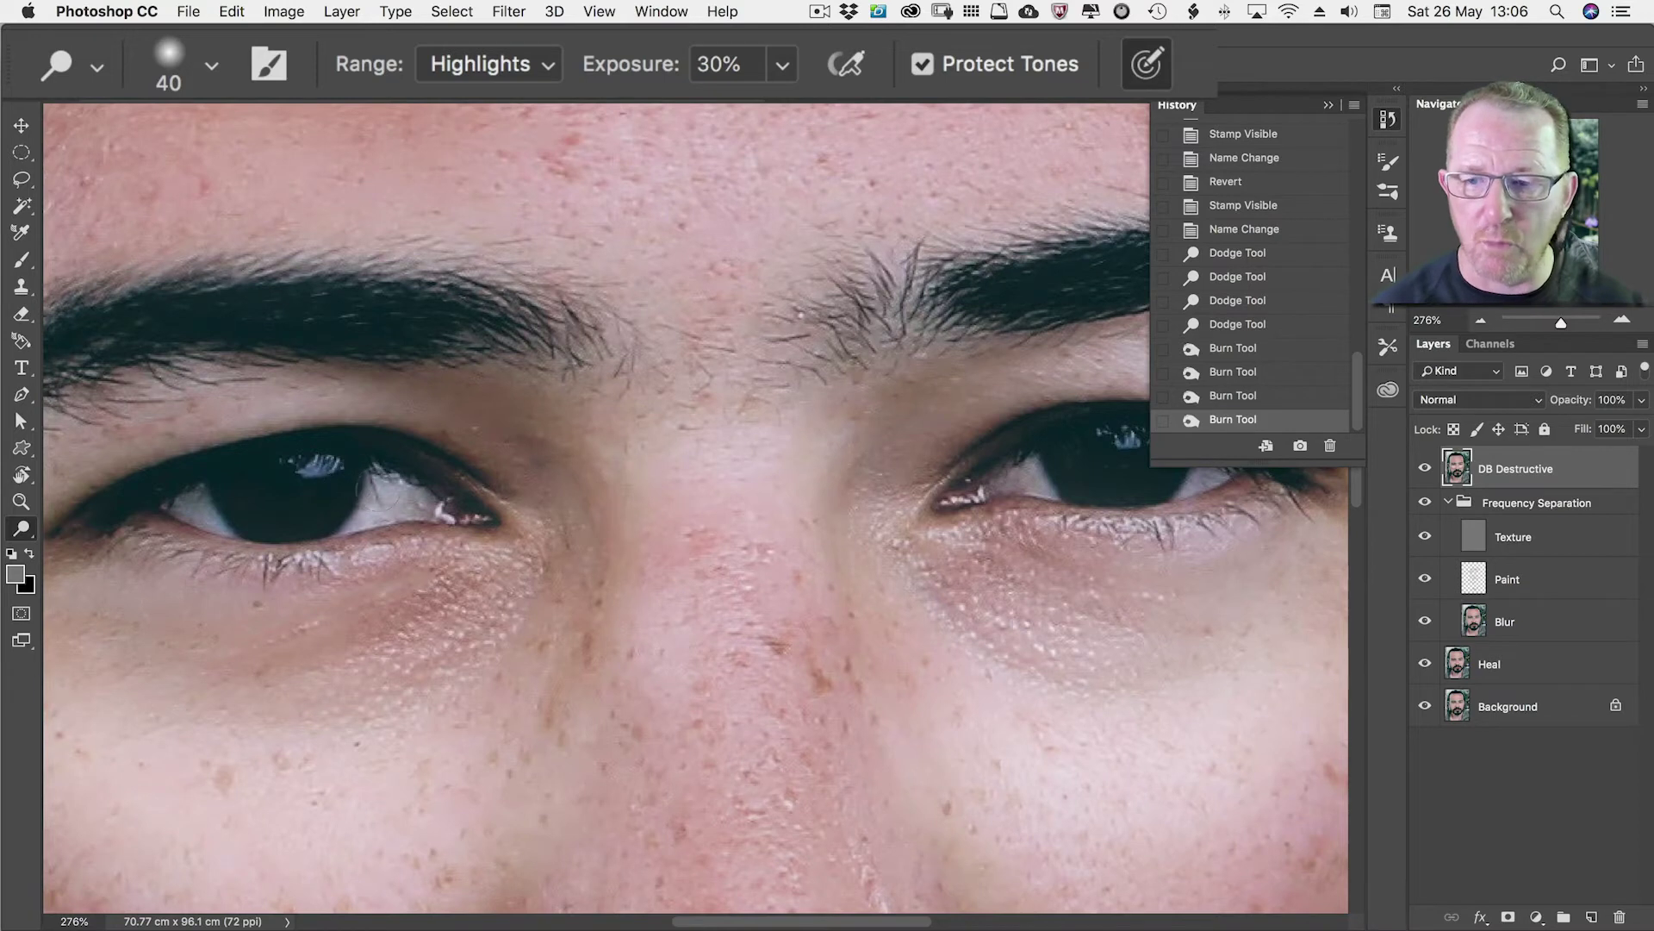
pyautogui.press('[')
pyautogui.press('[')
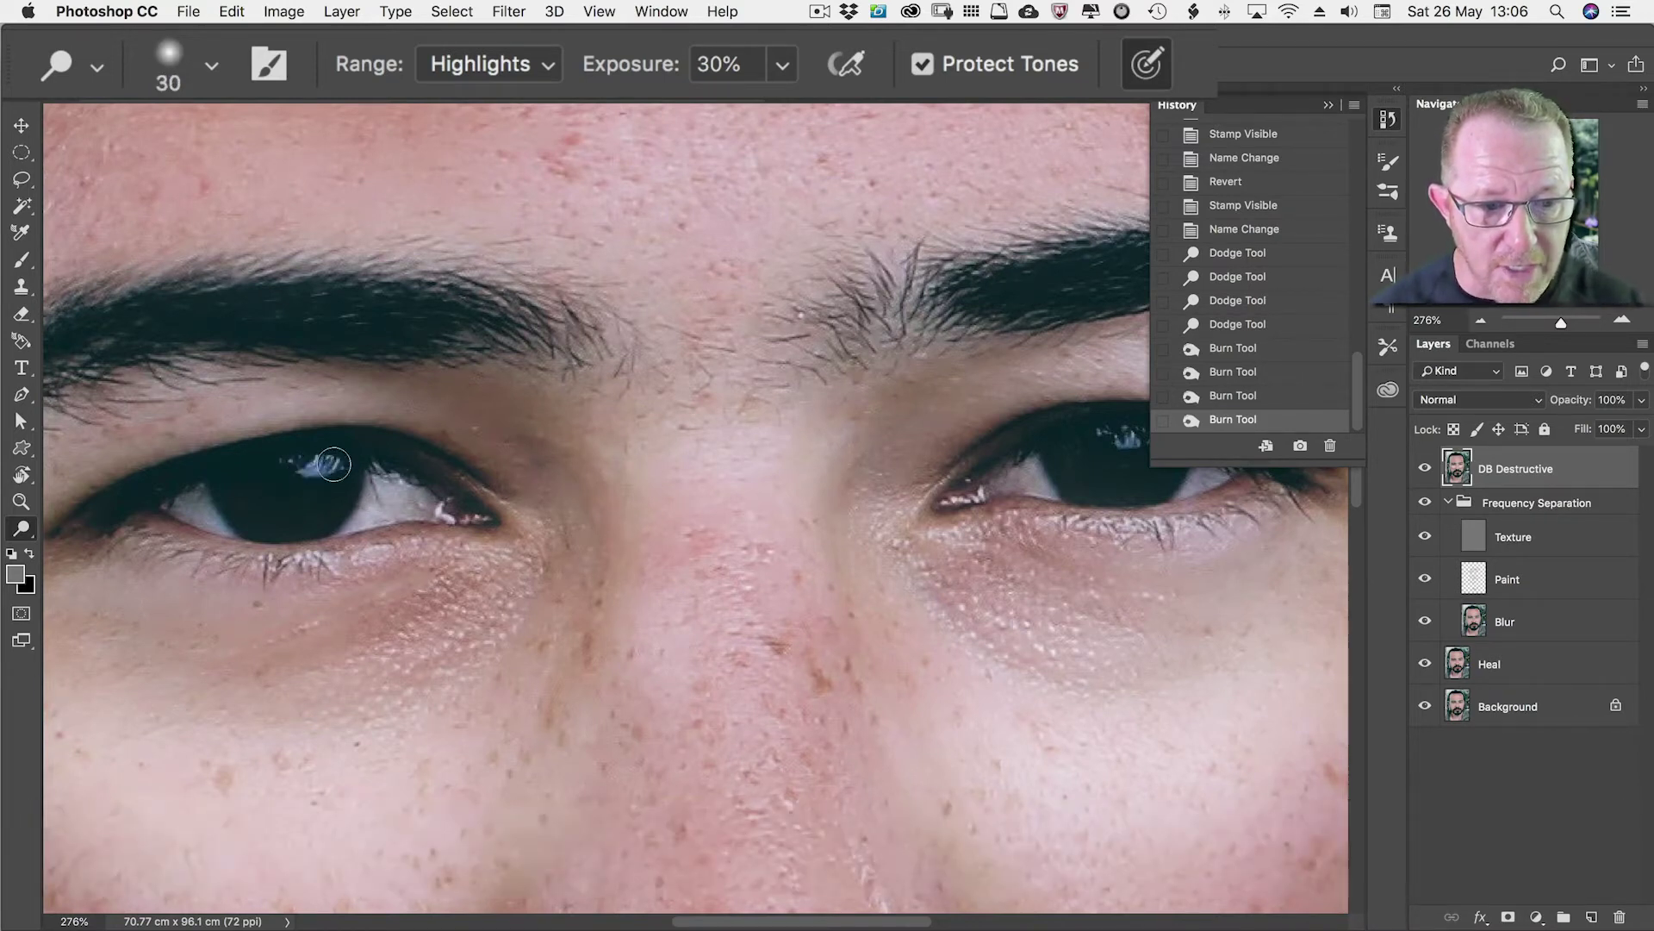
pyautogui.click(312, 465)
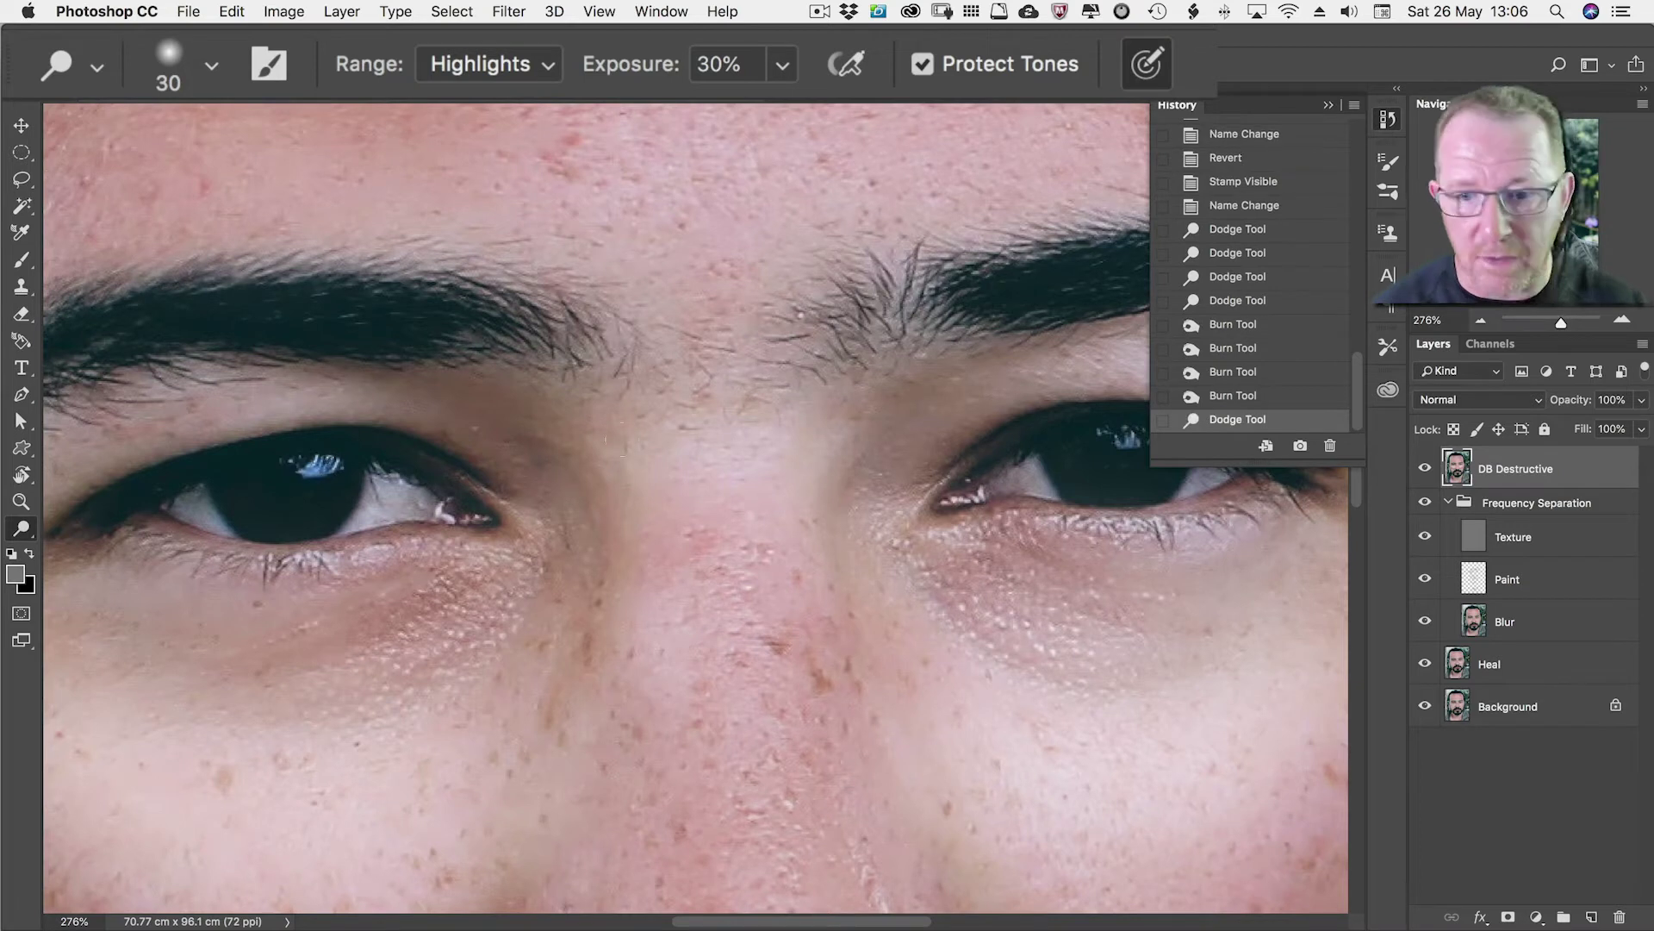
pyautogui.click(1133, 435)
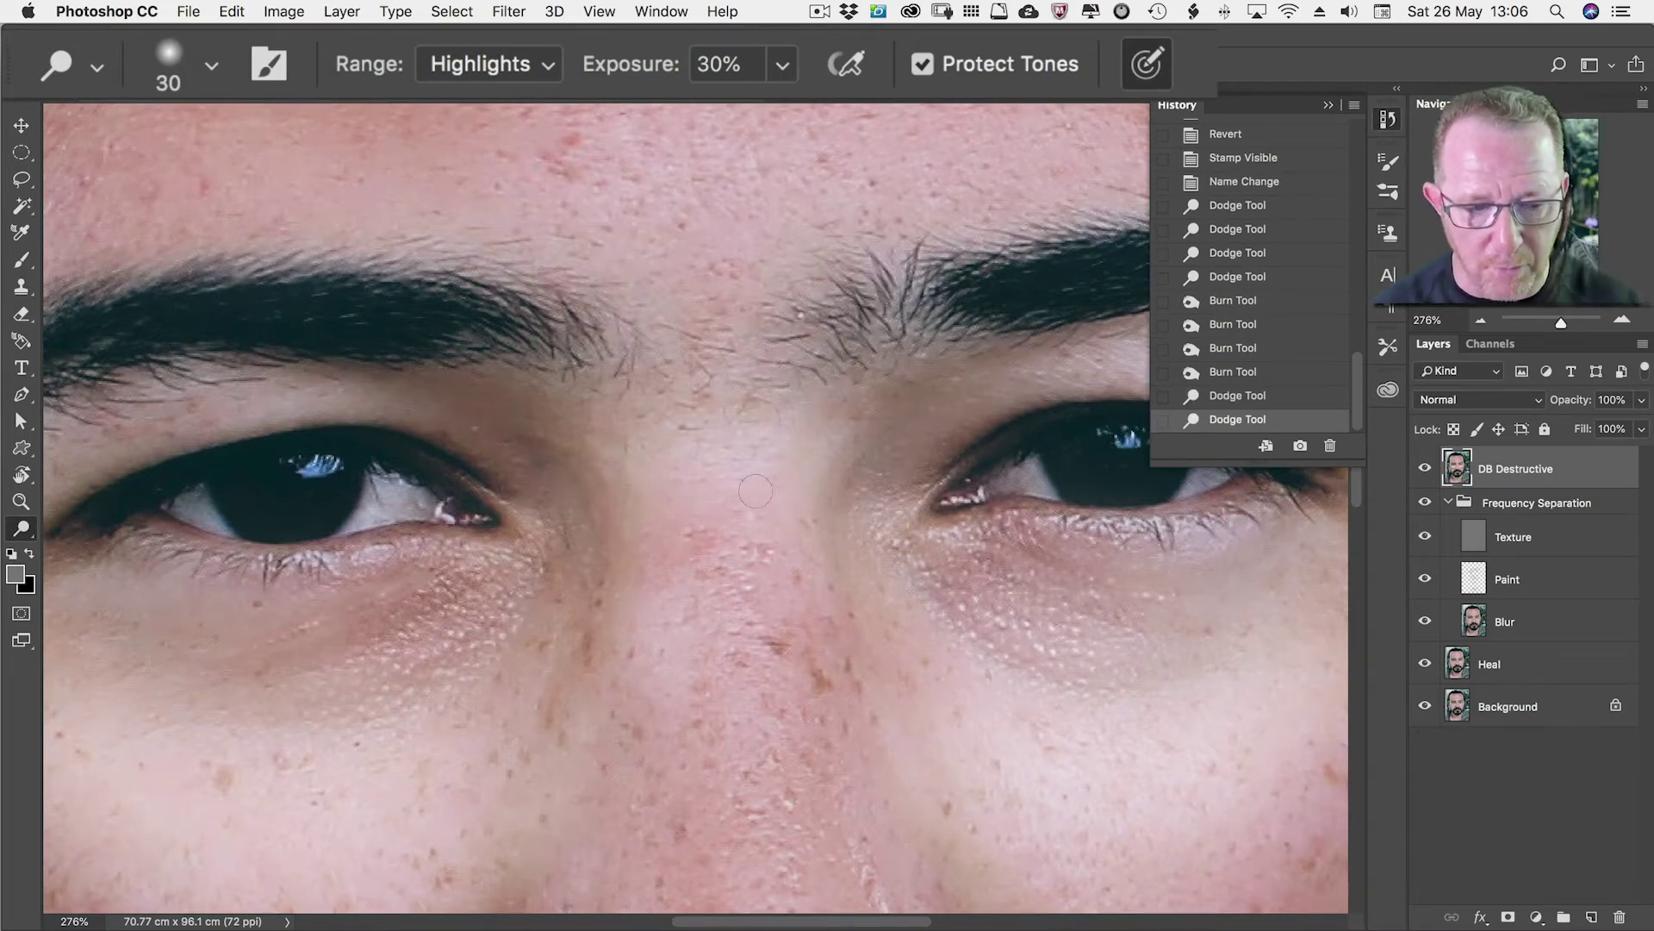
# Set the Dodge range to Shadows and exposure to 40%, and lighten the iris of the eye on the portrait's right side.
pyautogui.press('space')
pyautogui.moveTo(811, 464); pyautogui.dragTo(680, 476)
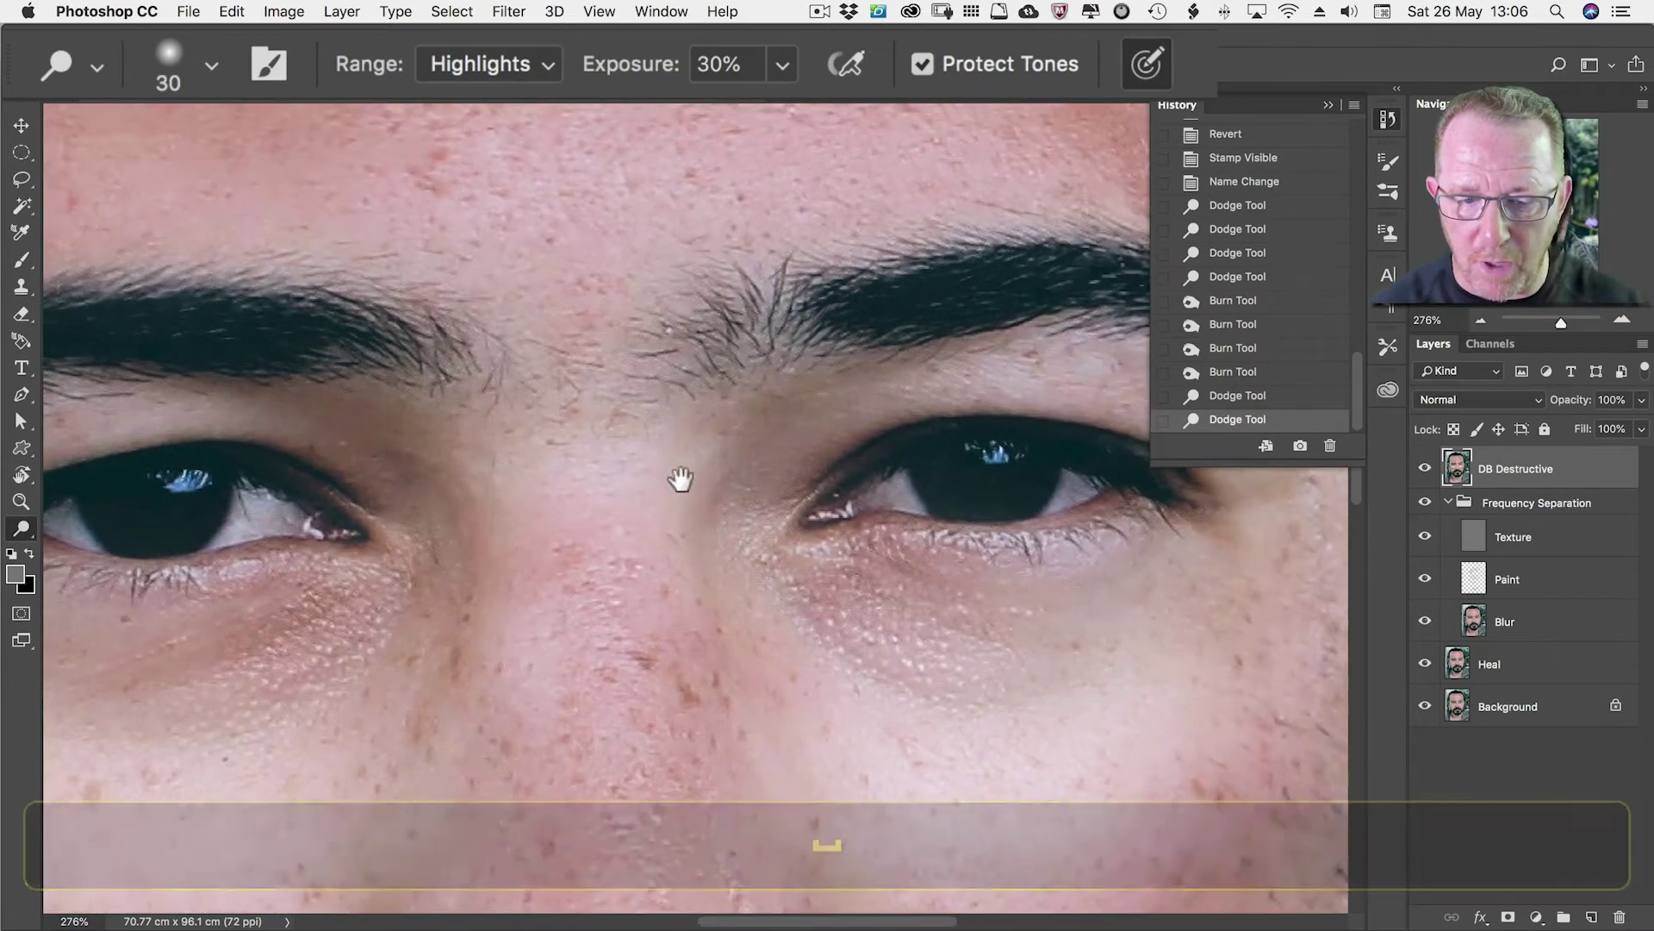
pyautogui.press('space')
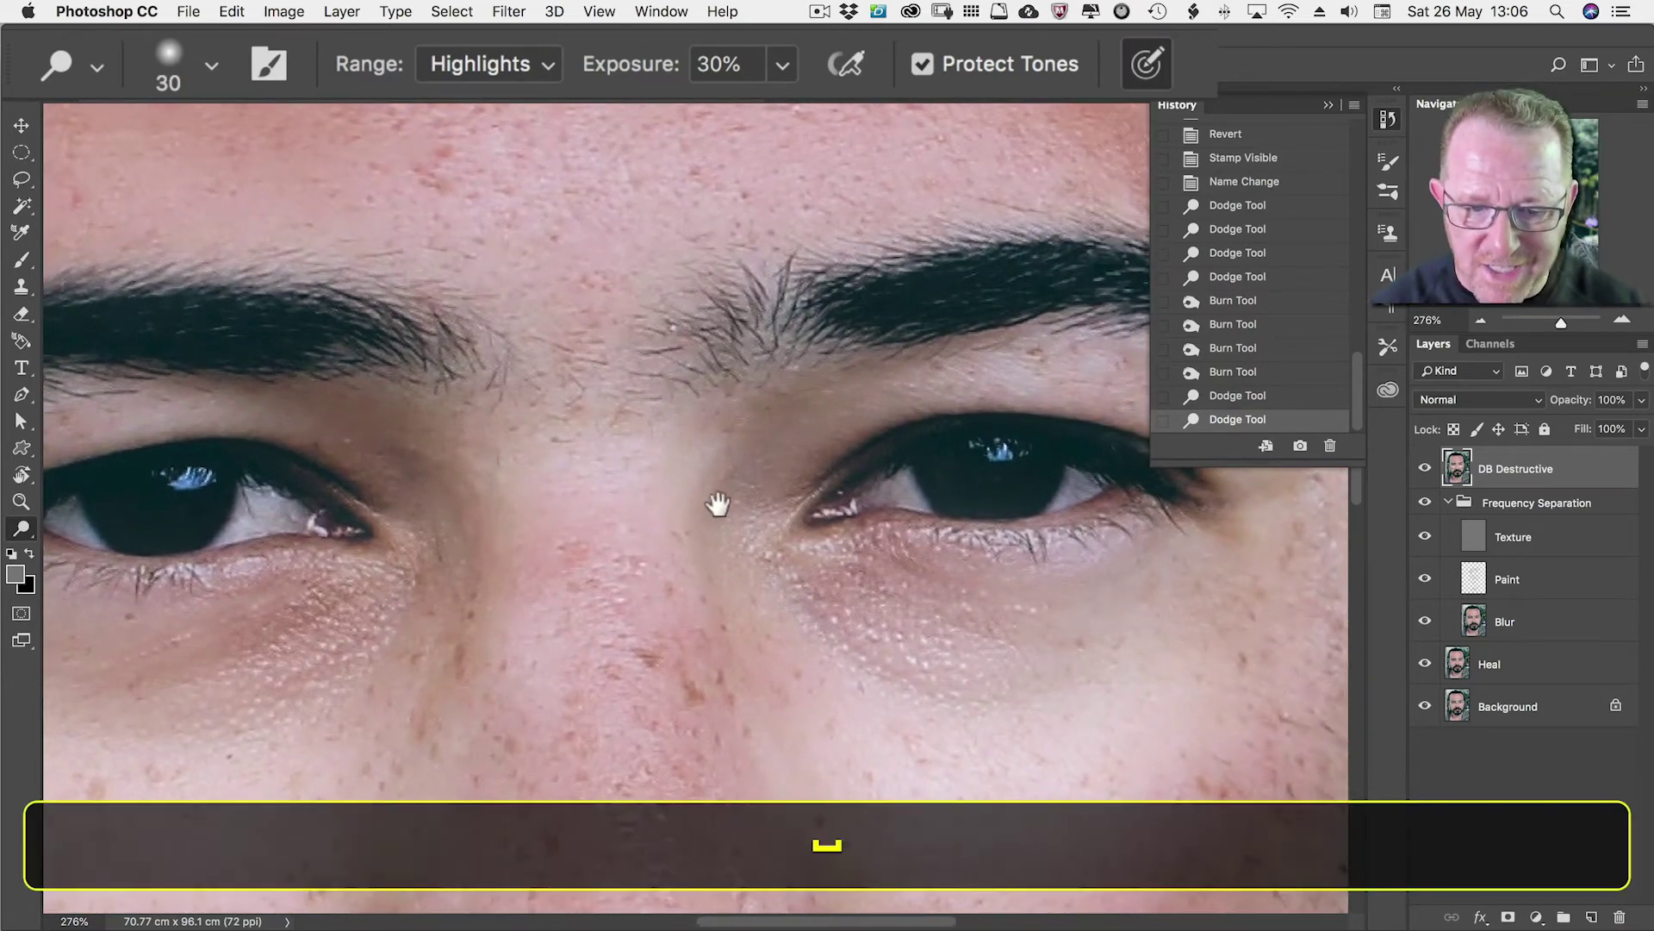
pyautogui.moveTo(691, 500)
pyautogui.mouseDown()
pyautogui.moveTo(632, 499)
pyautogui.moveTo(676, 502)
pyautogui.mouseUp()
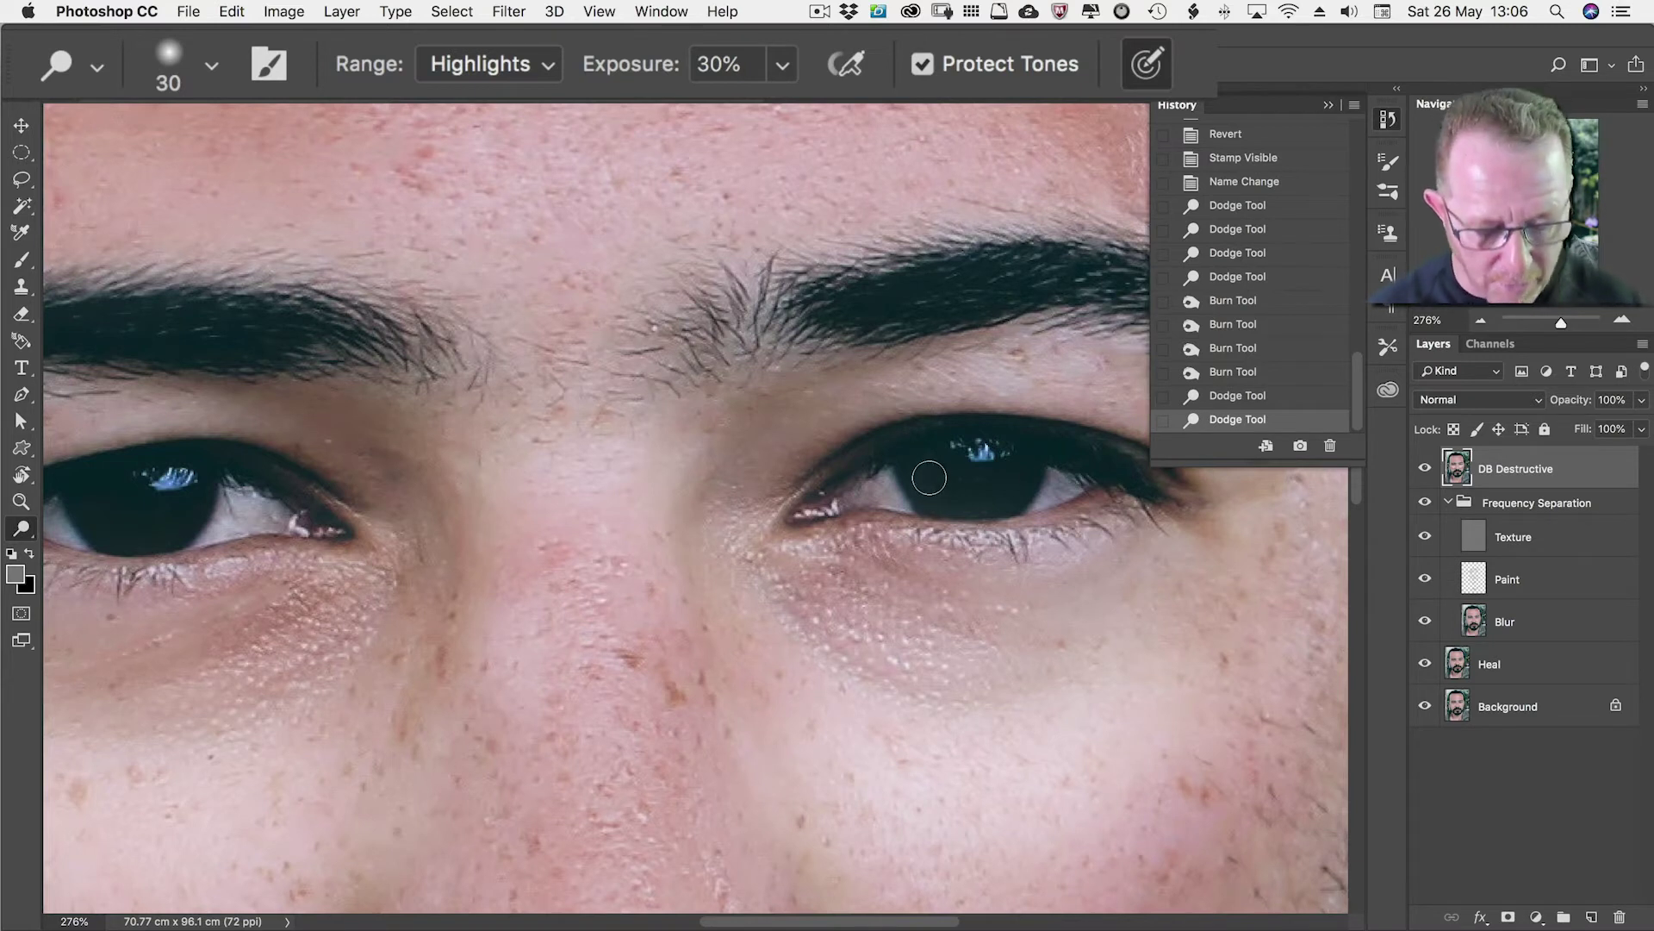
pyautogui.press('shift')
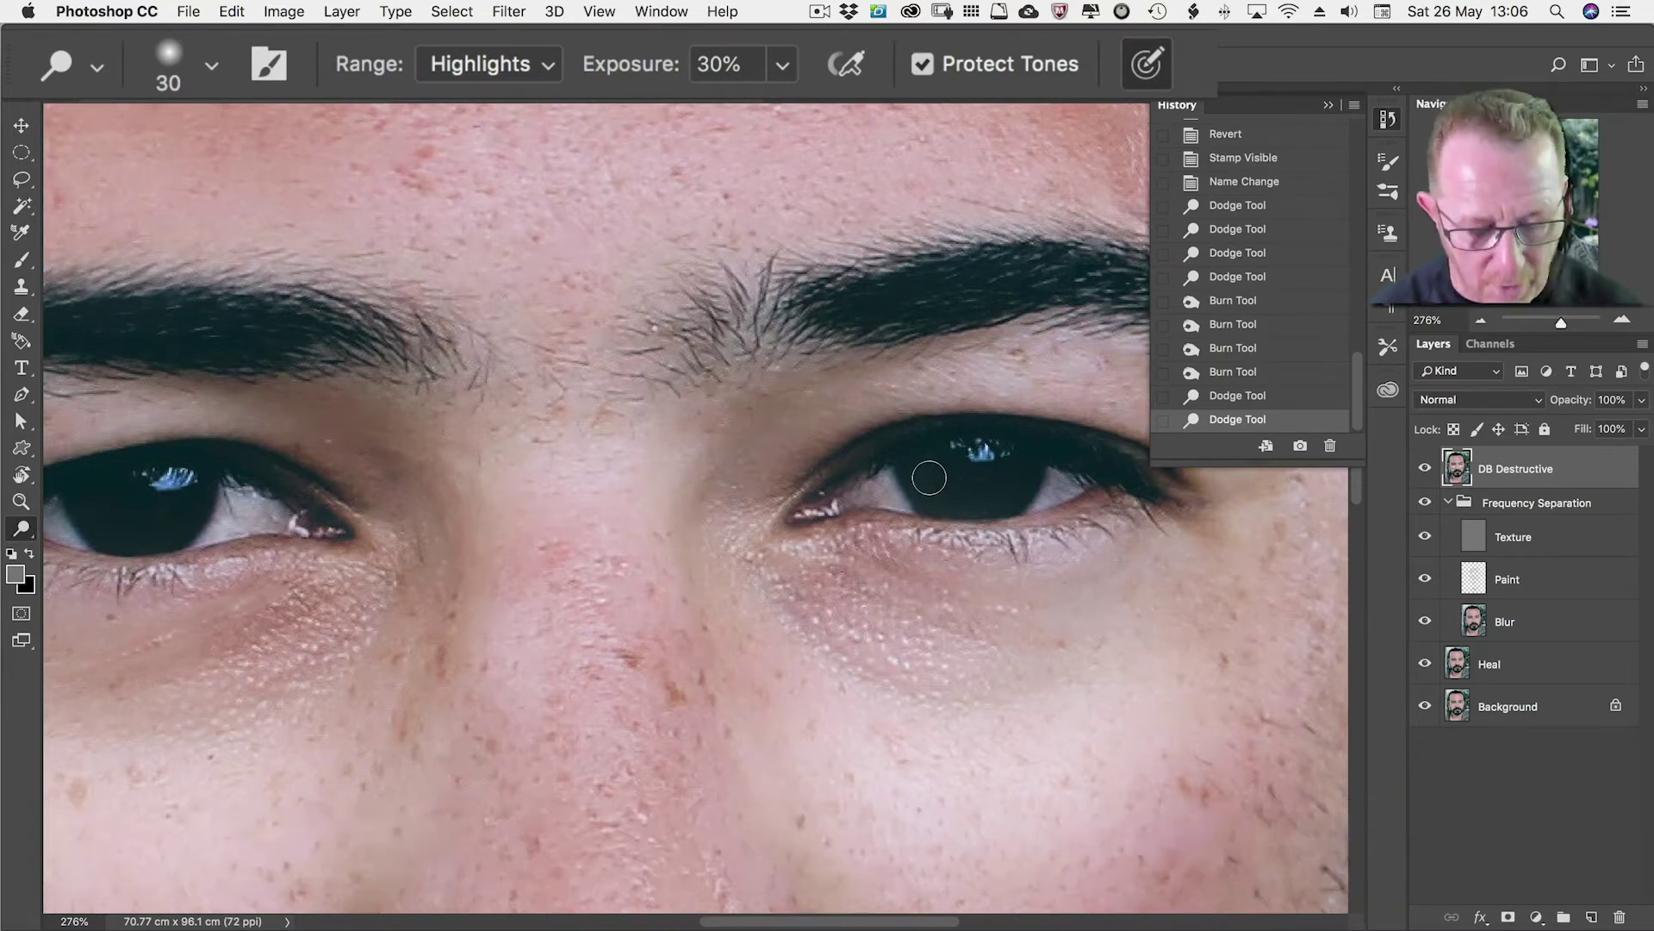
pyautogui.click(462, 55)
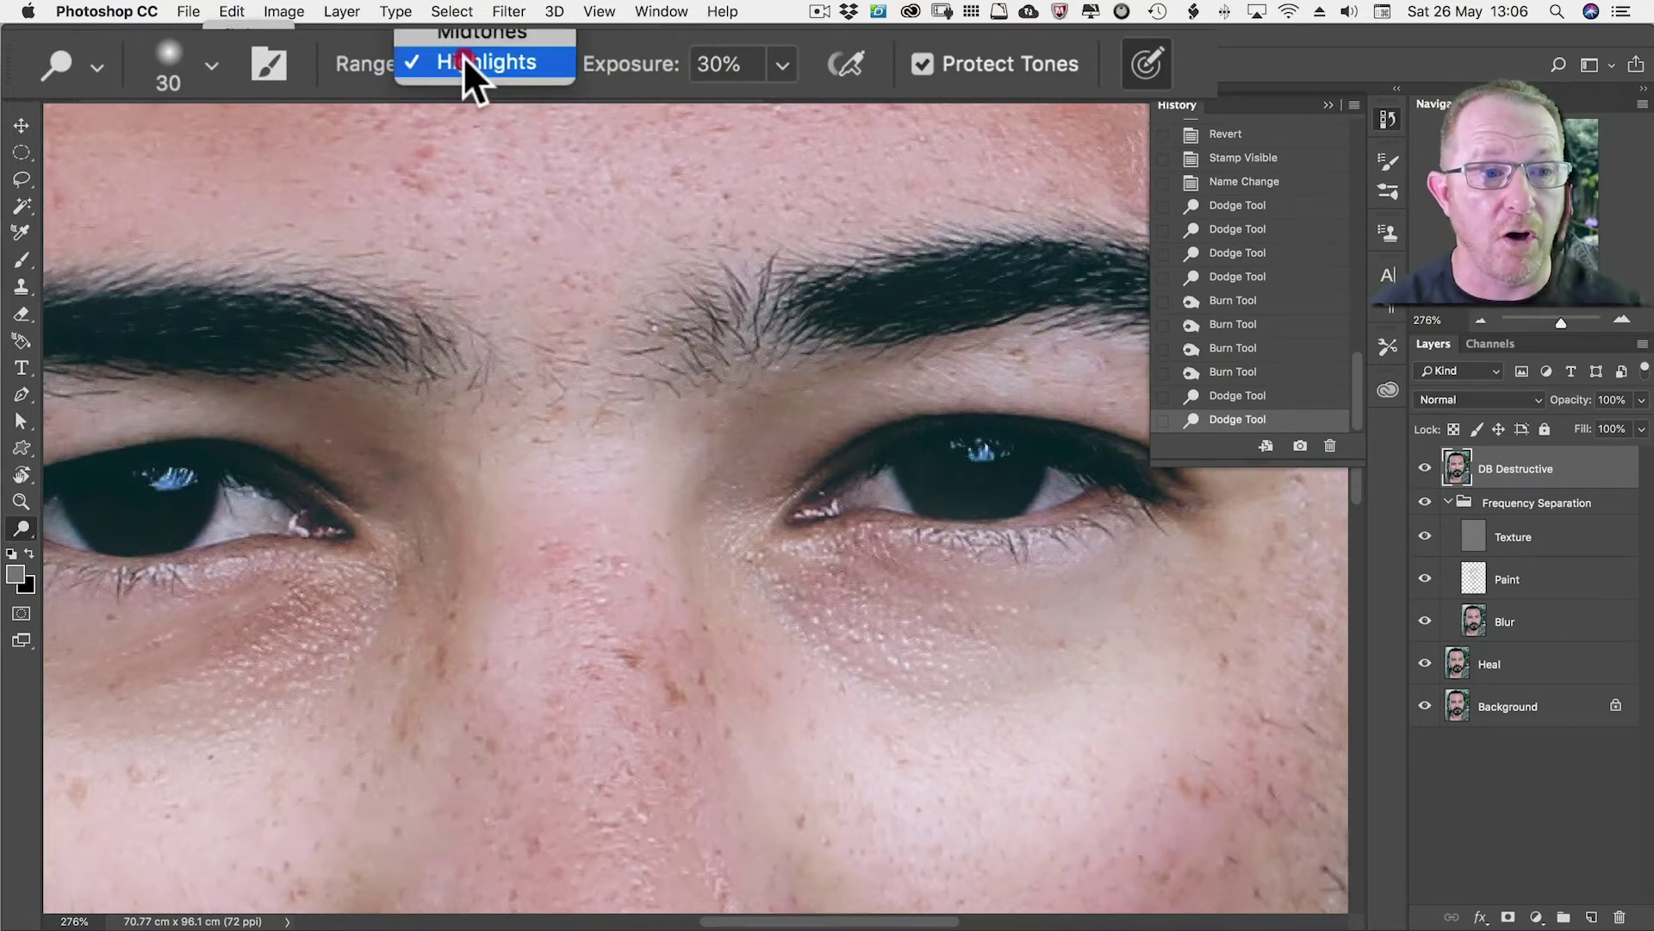
pyautogui.click(482, 17)
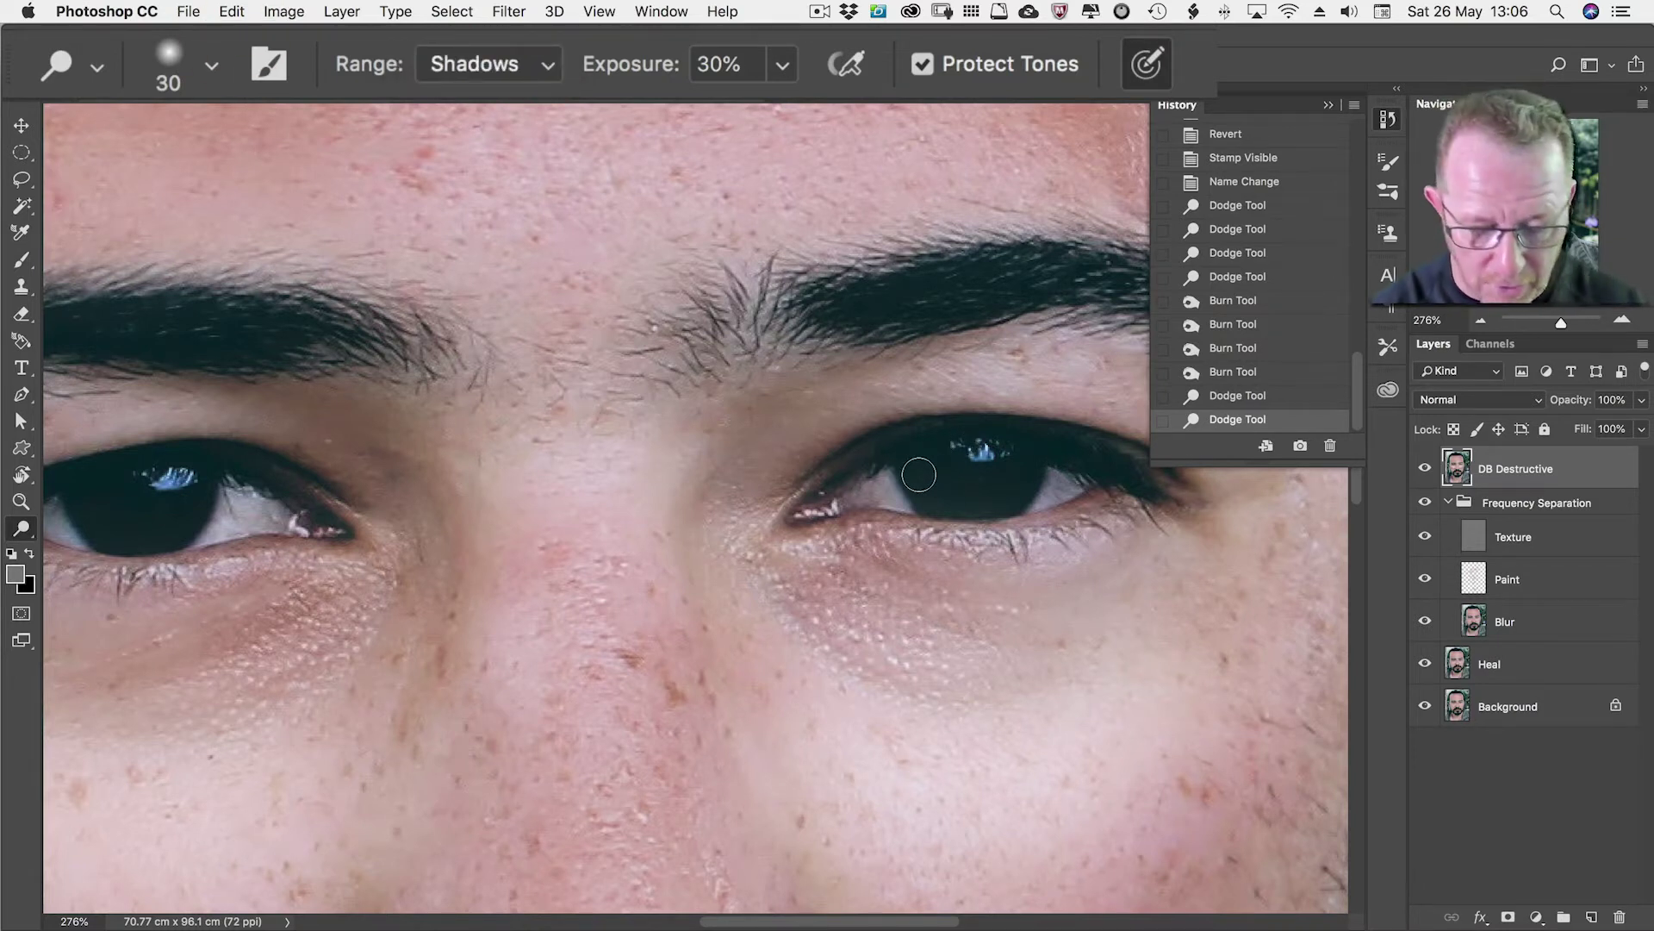
pyautogui.press('4')
pyautogui.moveTo(926, 468)
pyautogui.mouseDown()
pyautogui.moveTo(1002, 480)
pyautogui.moveTo(971, 493)
pyautogui.moveTo(921, 475)
pyautogui.moveTo(958, 490)
pyautogui.moveTo(1030, 472)
pyautogui.moveTo(980, 489)
pyautogui.moveTo(920, 471)
pyautogui.moveTo(1013, 487)
pyautogui.moveTo(963, 495)
pyautogui.moveTo(933, 484)
pyautogui.moveTo(1017, 478)
pyautogui.moveTo(952, 477)
pyautogui.moveTo(946, 457)
pyautogui.moveTo(955, 485)
pyautogui.moveTo(1003, 482)
pyautogui.moveTo(954, 493)
pyautogui.moveTo(919, 471)
pyautogui.moveTo(928, 486)
pyautogui.moveTo(1034, 488)
pyautogui.moveTo(1024, 470)
pyautogui.moveTo(951, 489)
pyautogui.moveTo(883, 448)
pyautogui.mouseUp()
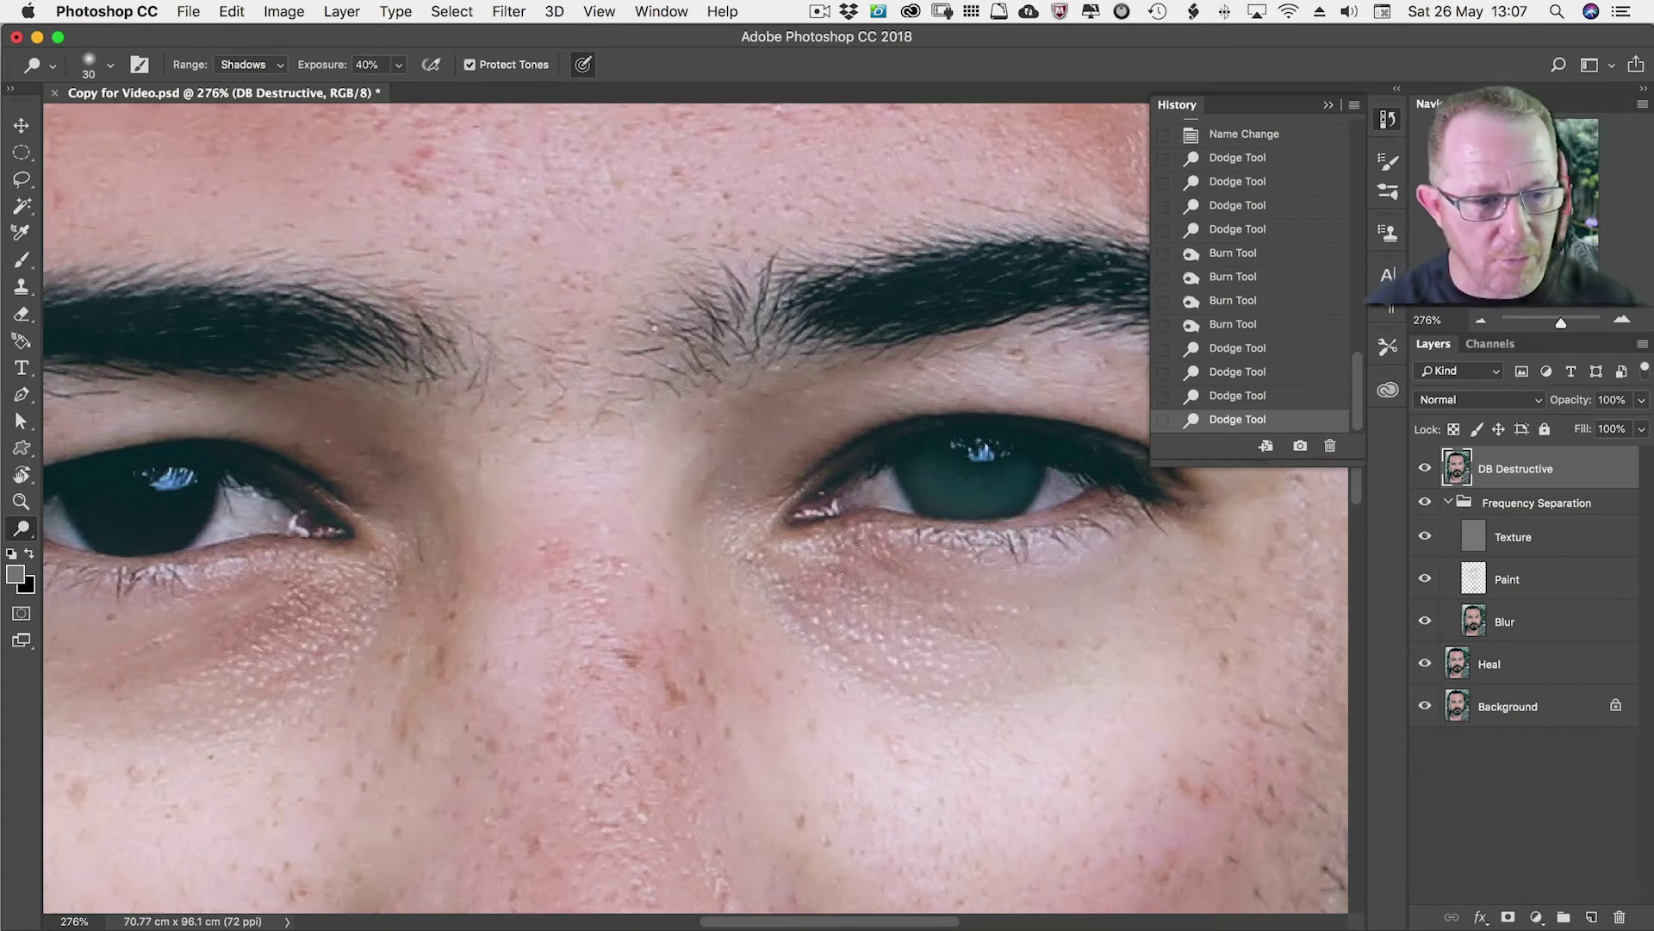
# Lighten the iris of the eye on the portrait's left side with the same Dodge settings.
pyautogui.press('space')
pyautogui.moveTo(388, 433); pyautogui.dragTo(607, 451)
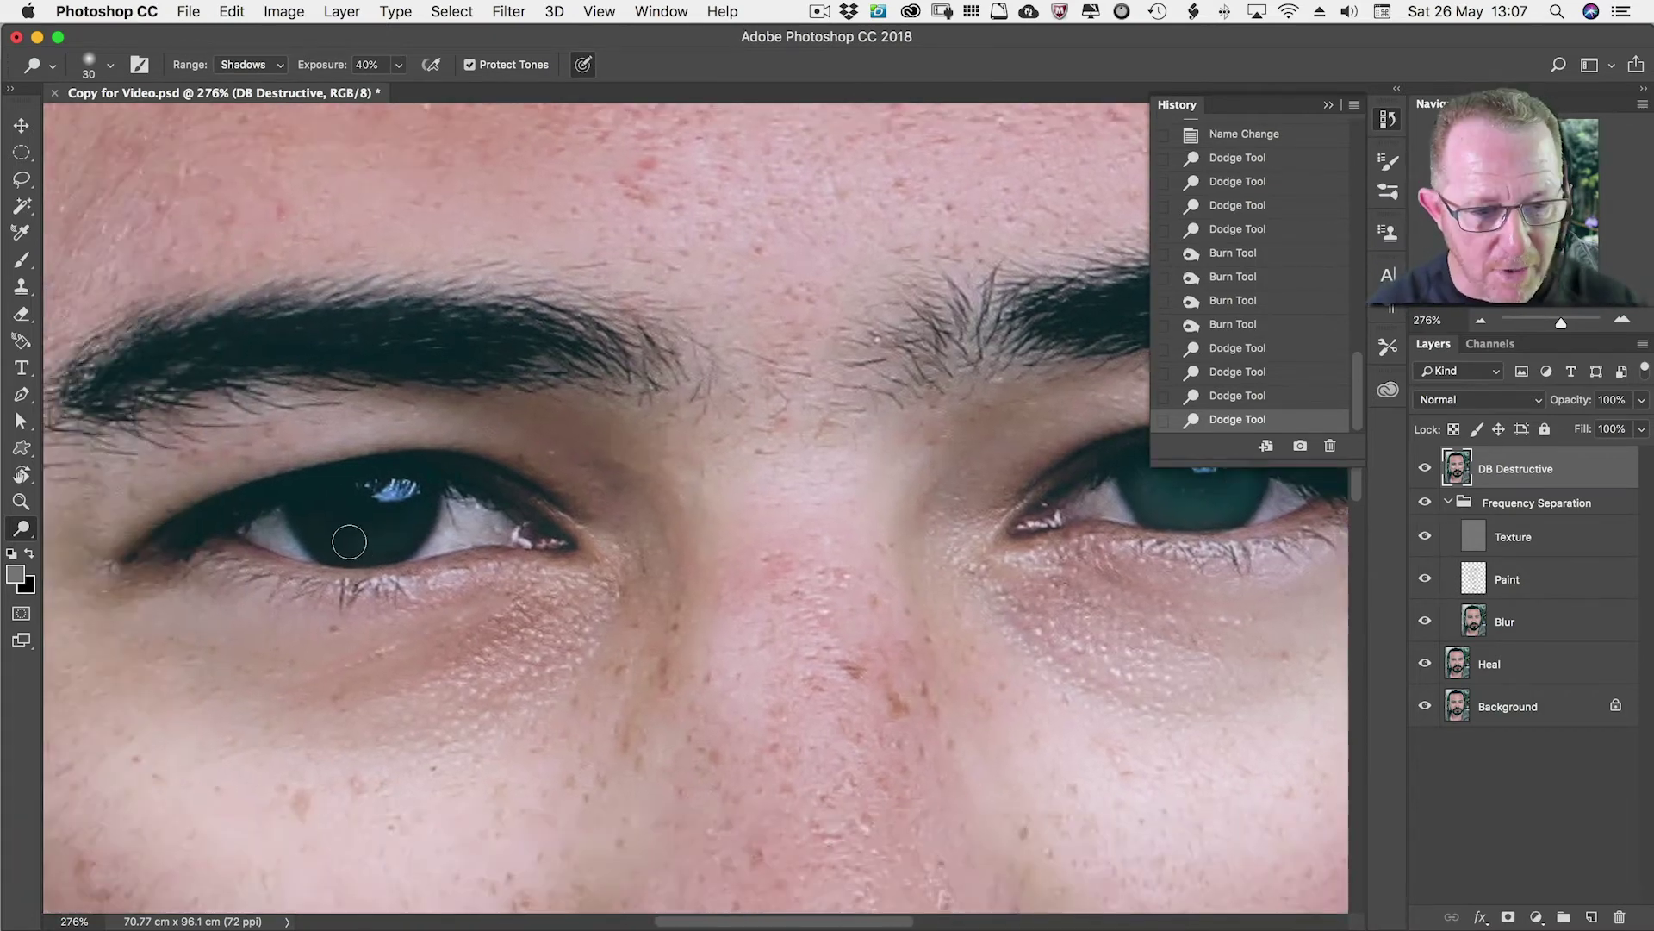
pyautogui.moveTo(362, 525)
pyautogui.mouseDown()
pyautogui.moveTo(315, 506)
pyautogui.moveTo(347, 539)
pyautogui.moveTo(400, 527)
pyautogui.moveTo(349, 532)
pyautogui.moveTo(323, 513)
pyautogui.moveTo(337, 529)
pyautogui.moveTo(403, 519)
pyautogui.moveTo(303, 510)
pyautogui.moveTo(349, 538)
pyautogui.moveTo(322, 529)
pyautogui.moveTo(420, 520)
pyautogui.moveTo(353, 538)
pyautogui.moveTo(336, 522)
pyautogui.moveTo(382, 519)
pyautogui.mouseUp()
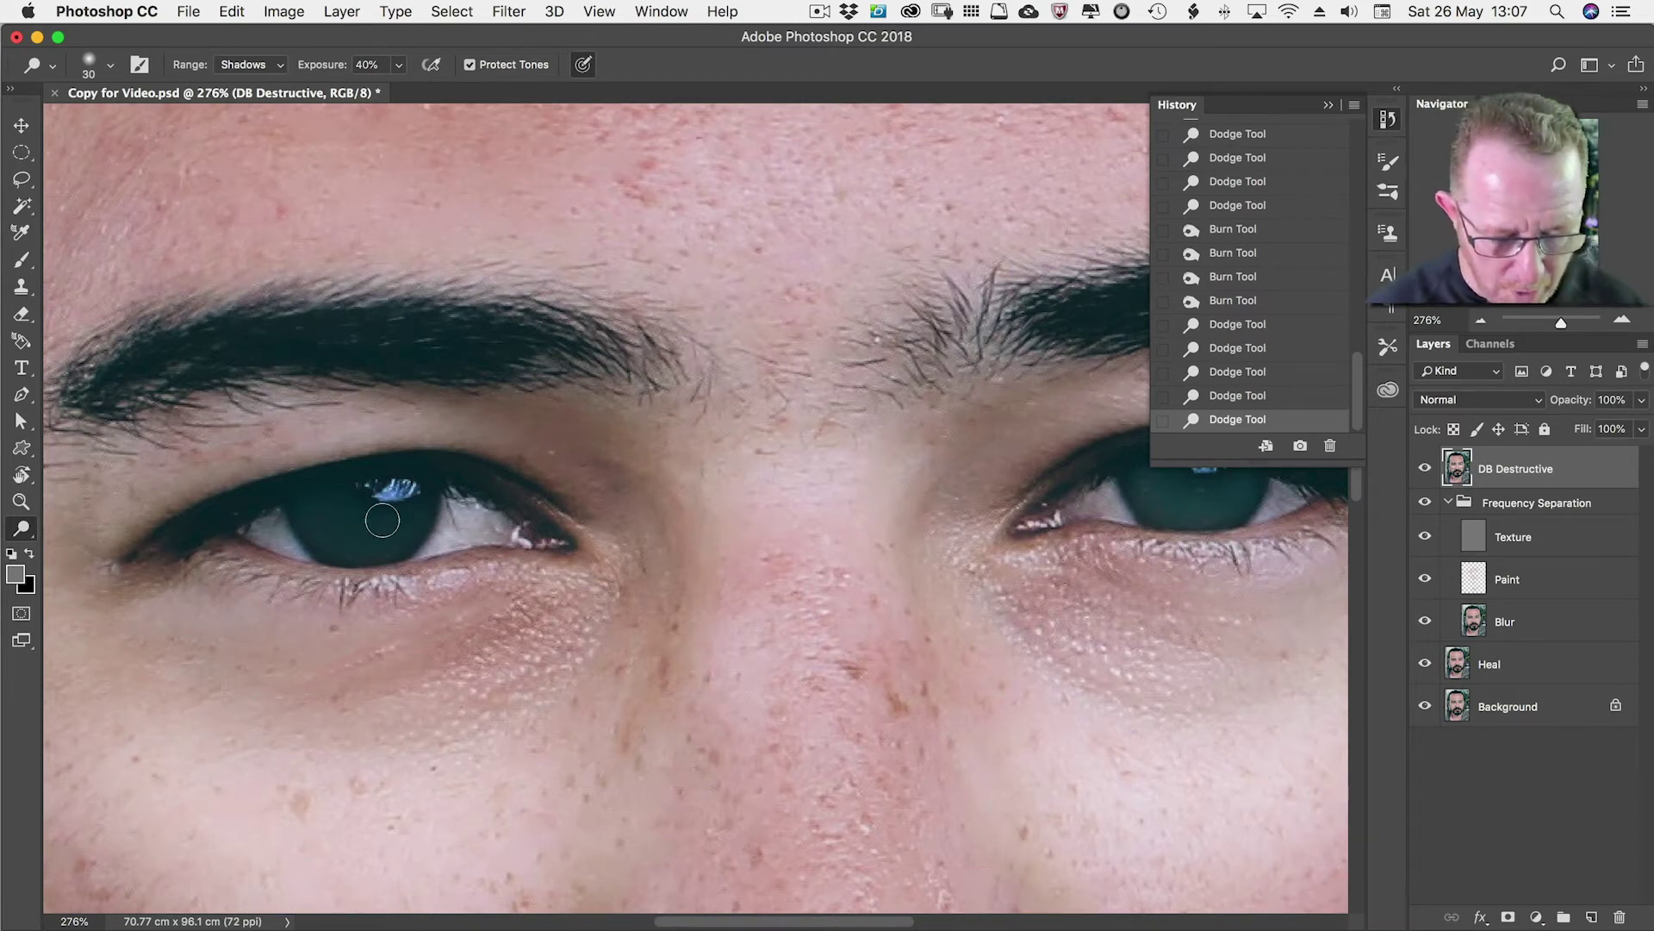
# Enlarge the Dodge brush to 175 px for work on the whole face.
pyautogui.press('super')
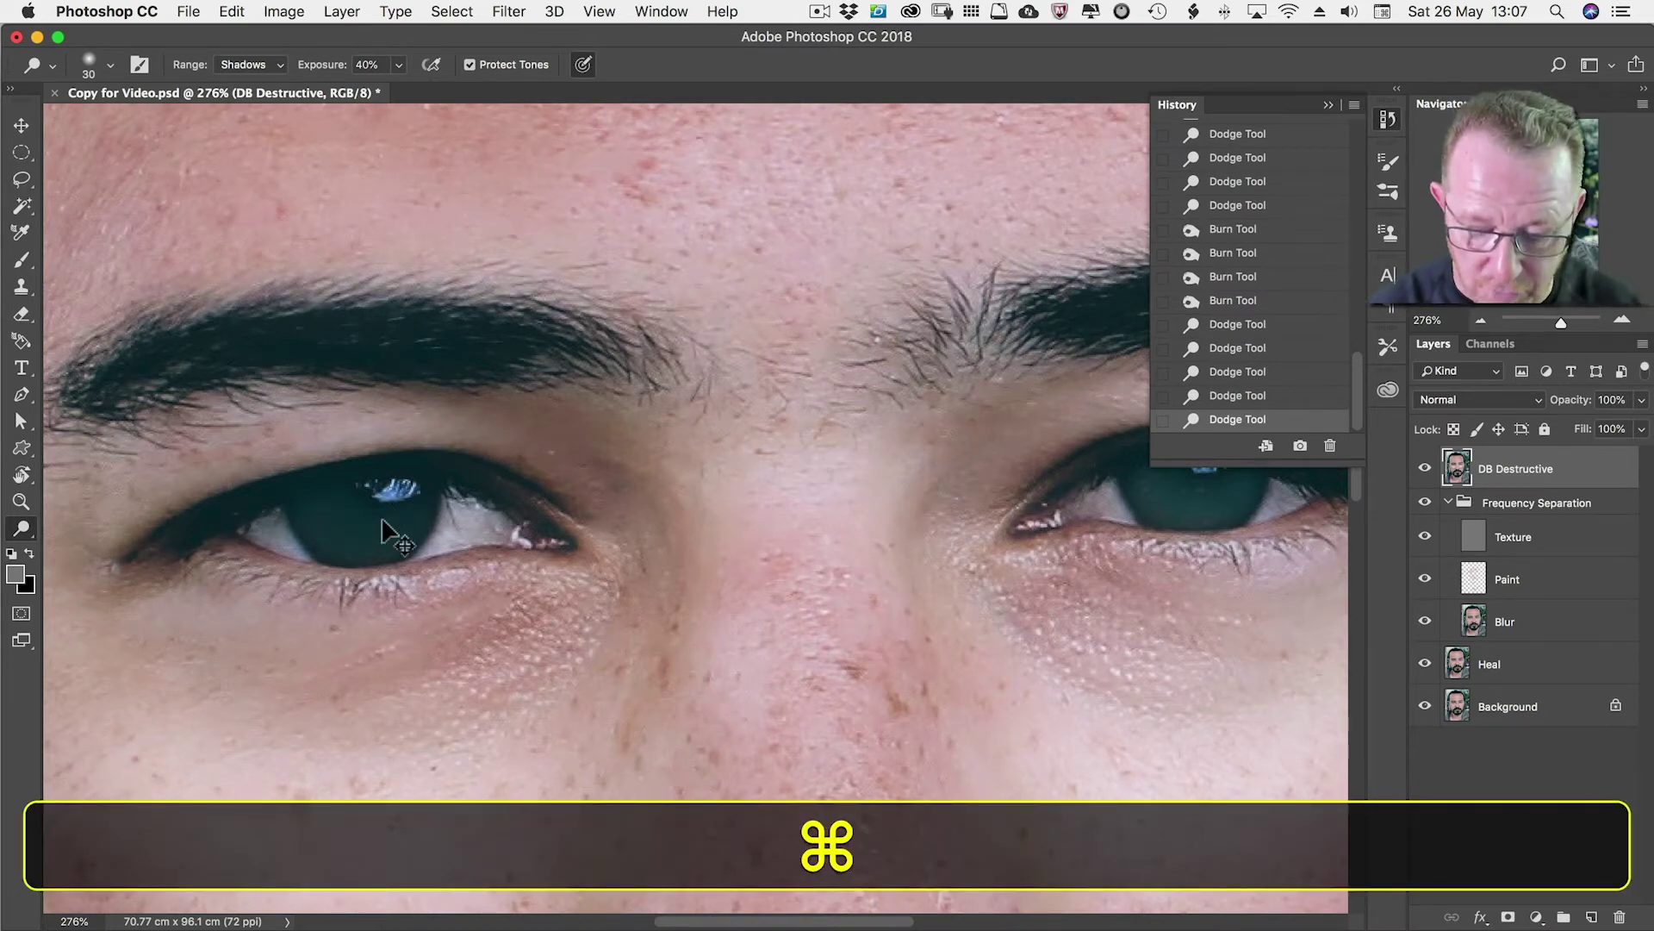
pyautogui.press('super+0')
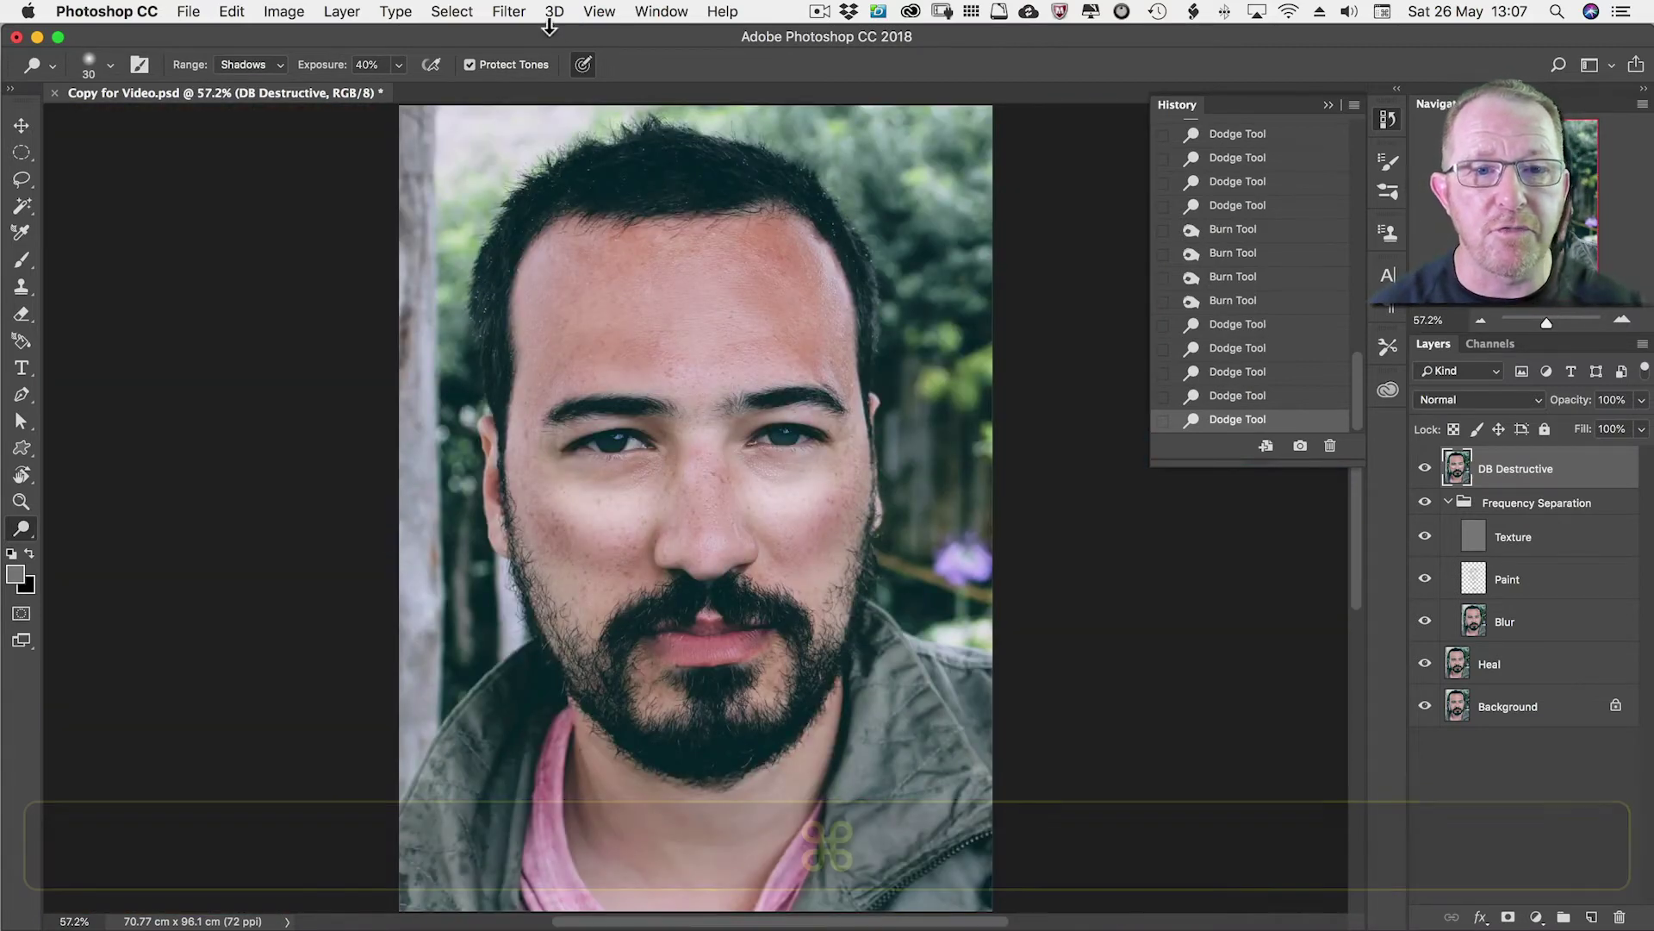
pyautogui.click(599, 11)
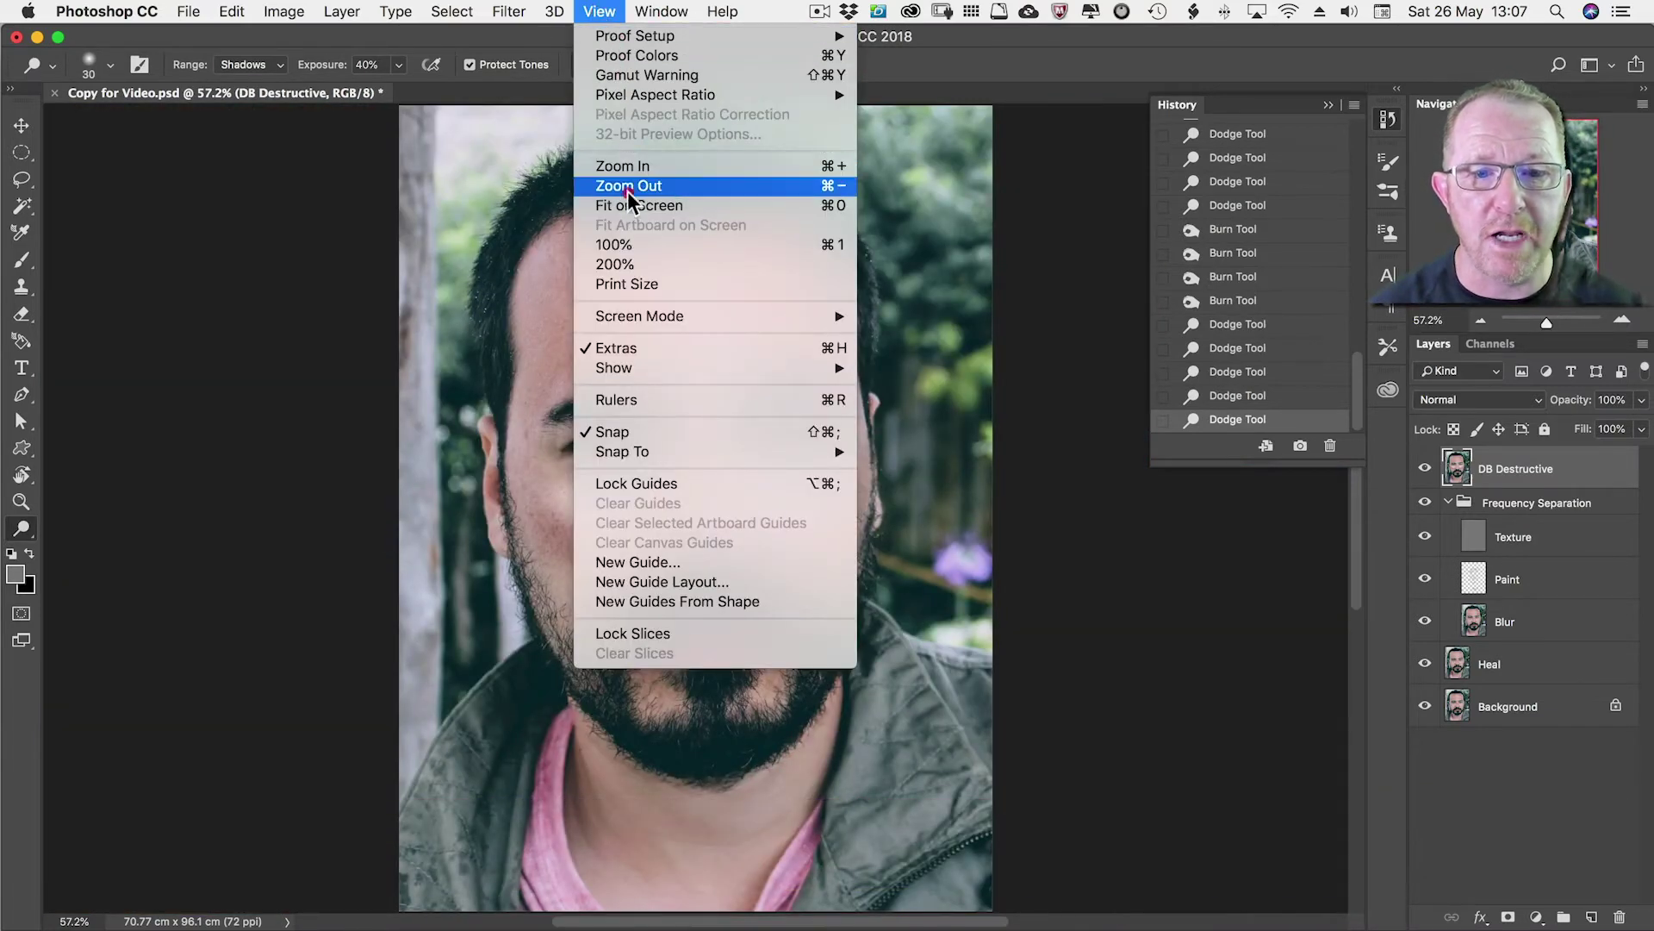
pyautogui.click(631, 190)
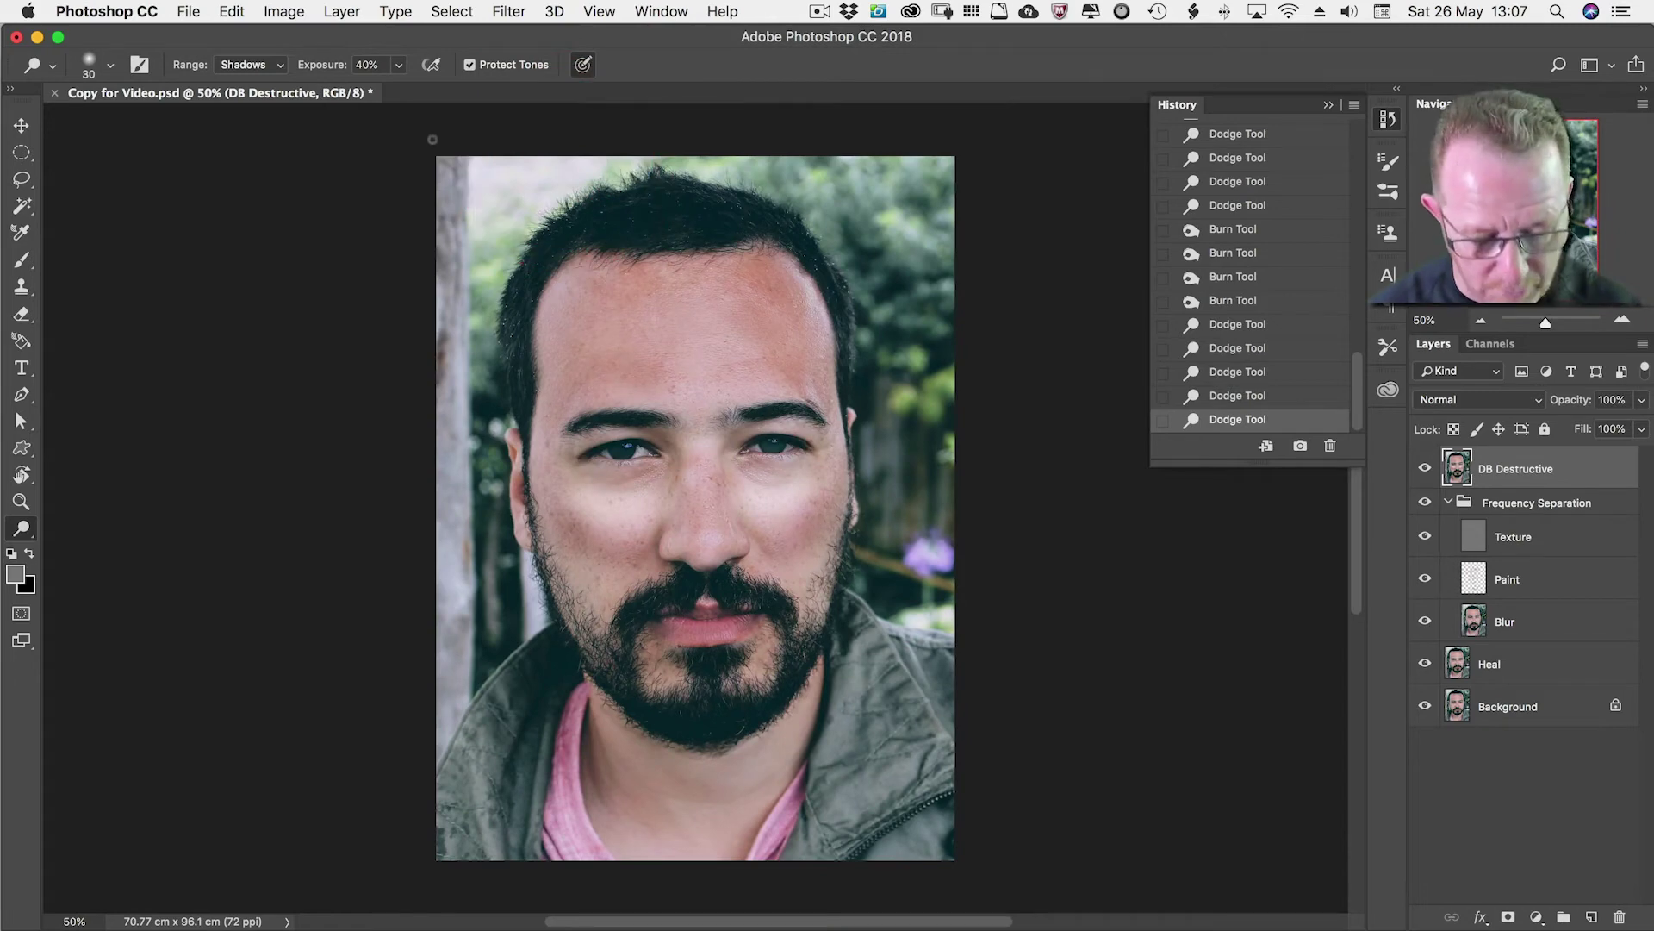
pyautogui.press('super+0')
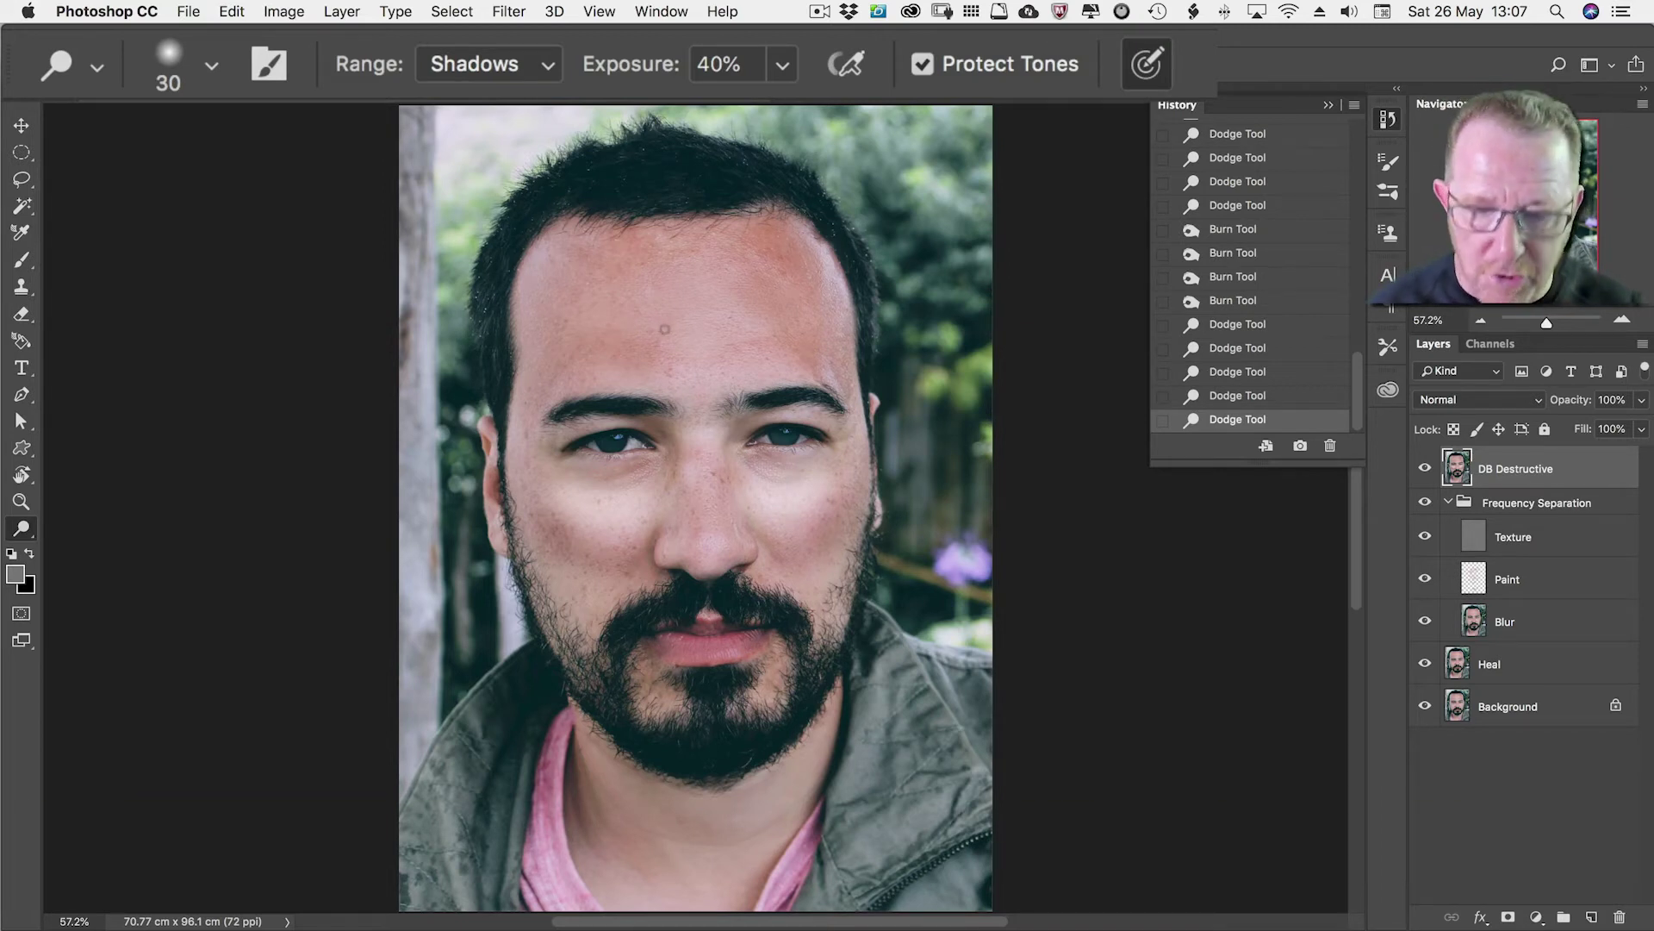
pyautogui.press(']')
pyautogui.press(']')
pyautogui.press(']')
pyautogui.press(']')
pyautogui.press(']')
pyautogui.press(']')
pyautogui.press(']')
pyautogui.press(']')
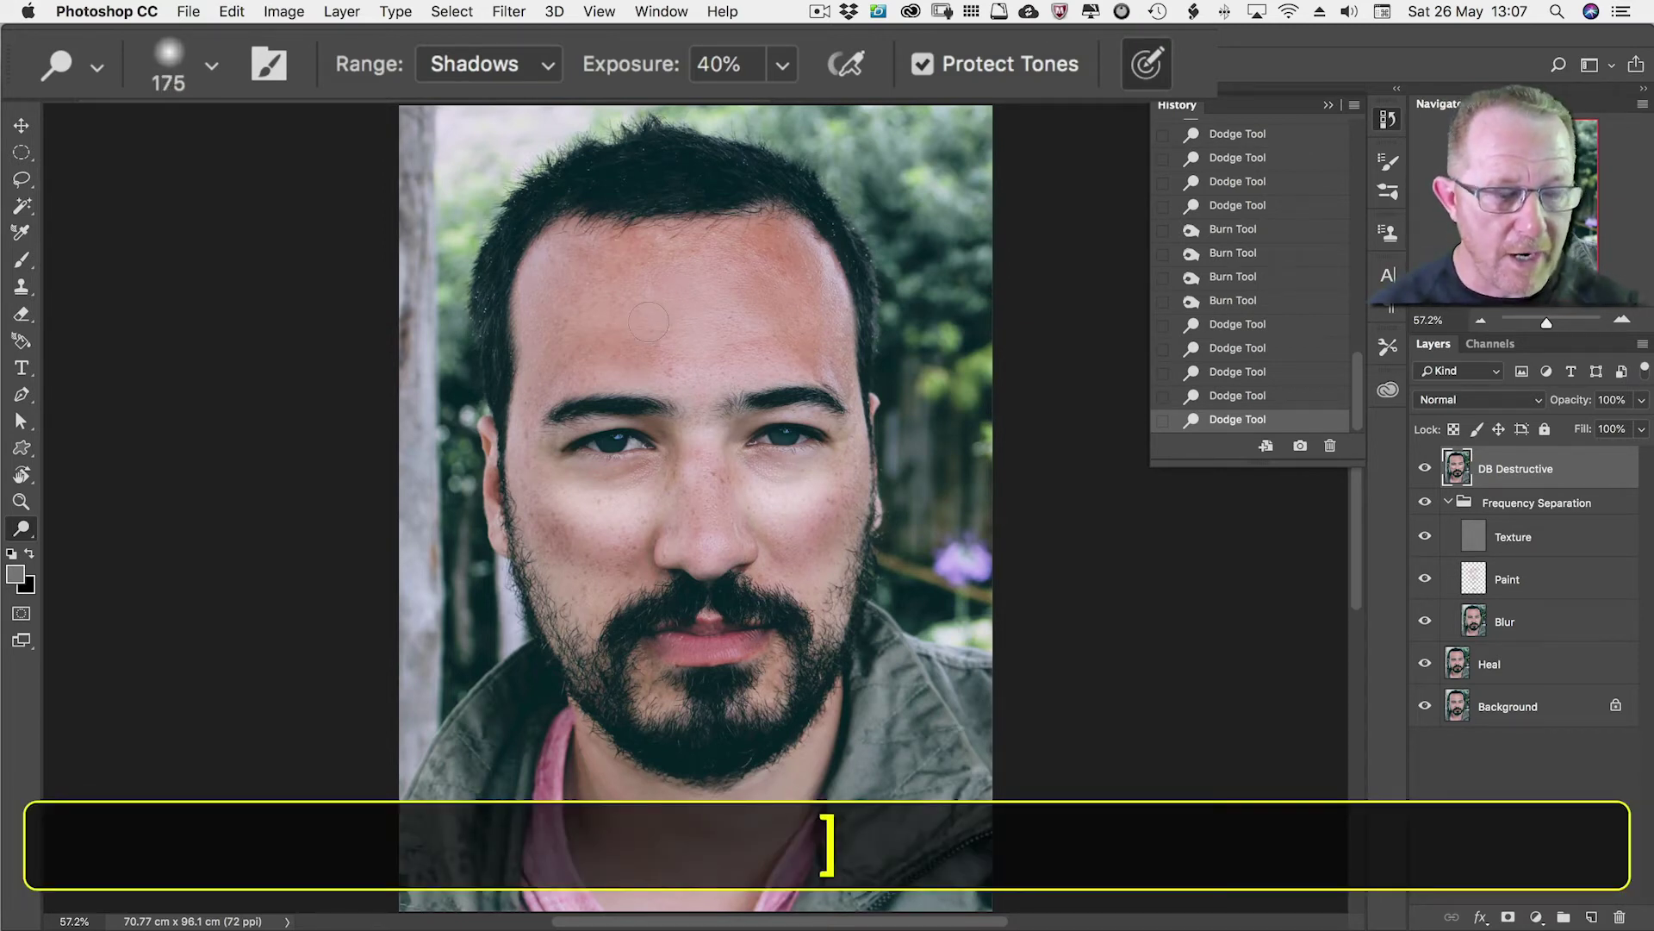
# Switch to the Burn tool at 5% exposure and darken the forehead with a 700 px brush.
pyautogui.hotkey('shift', 'o')
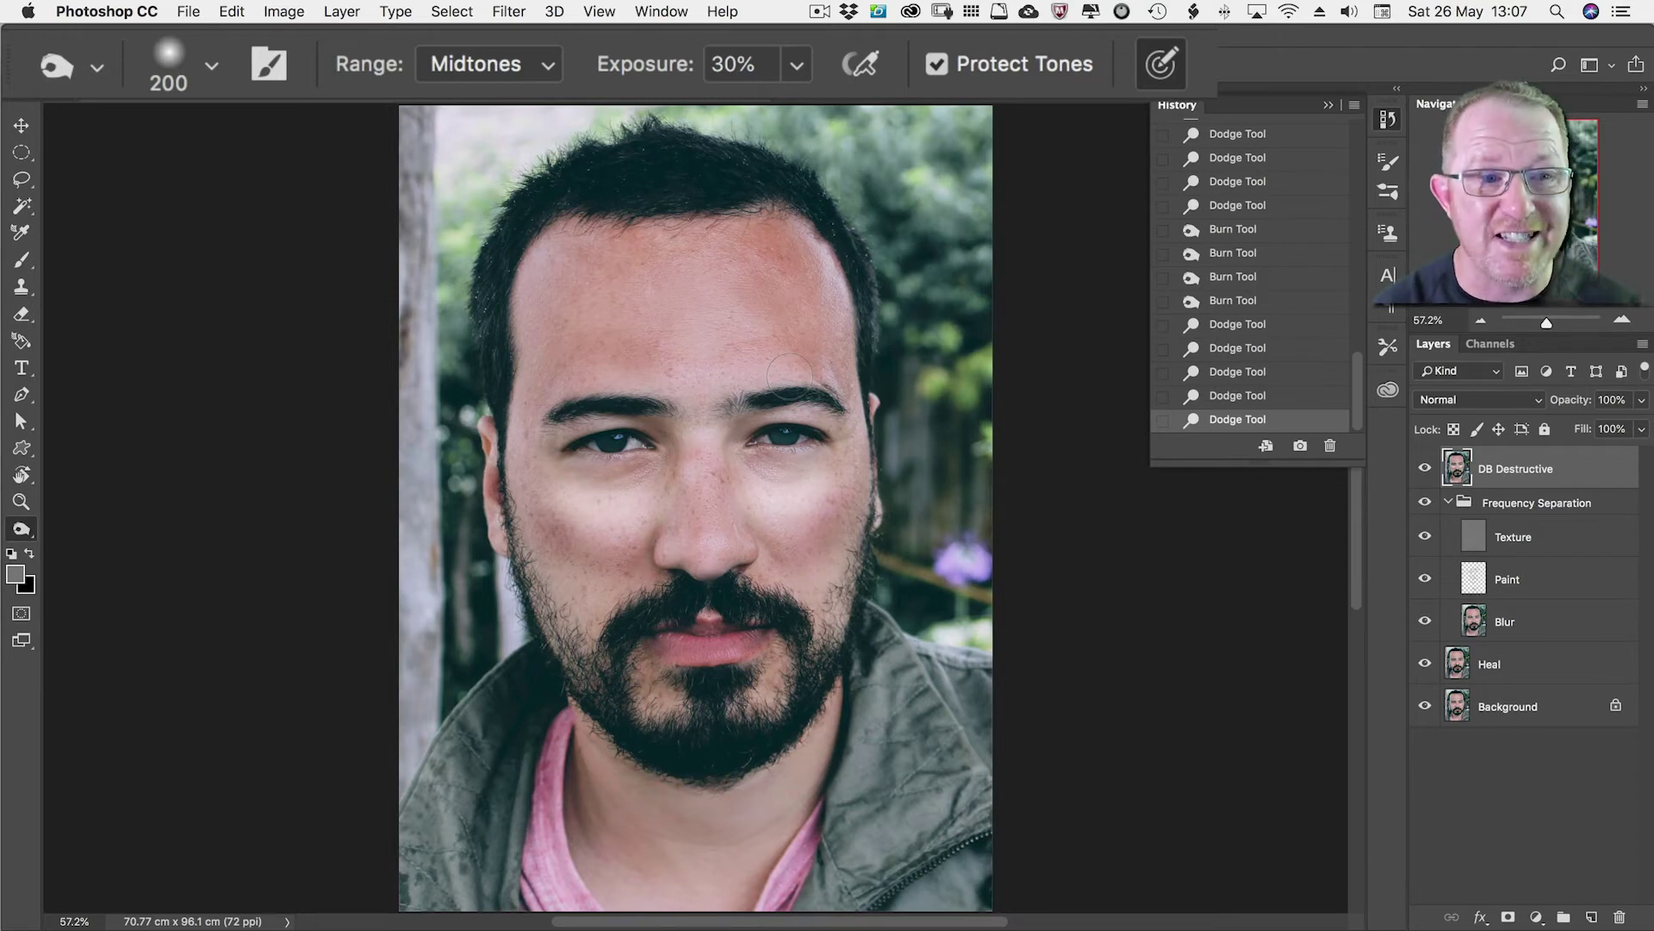
pyautogui.press('0')
pyautogui.press('5')
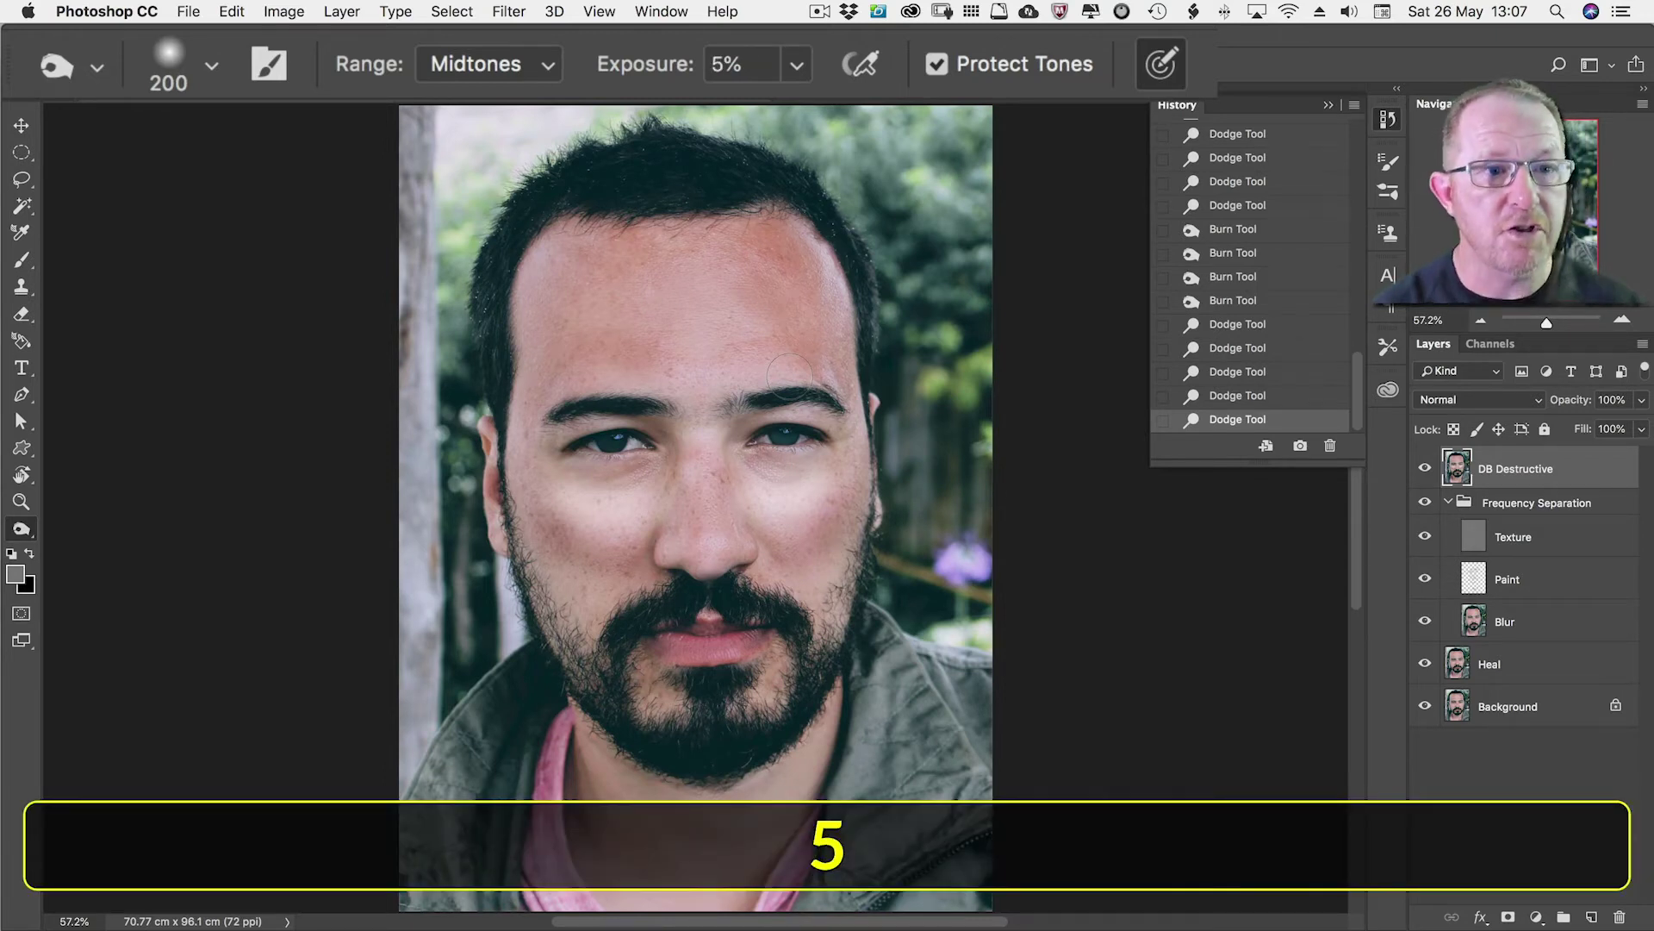
pyautogui.press(']')
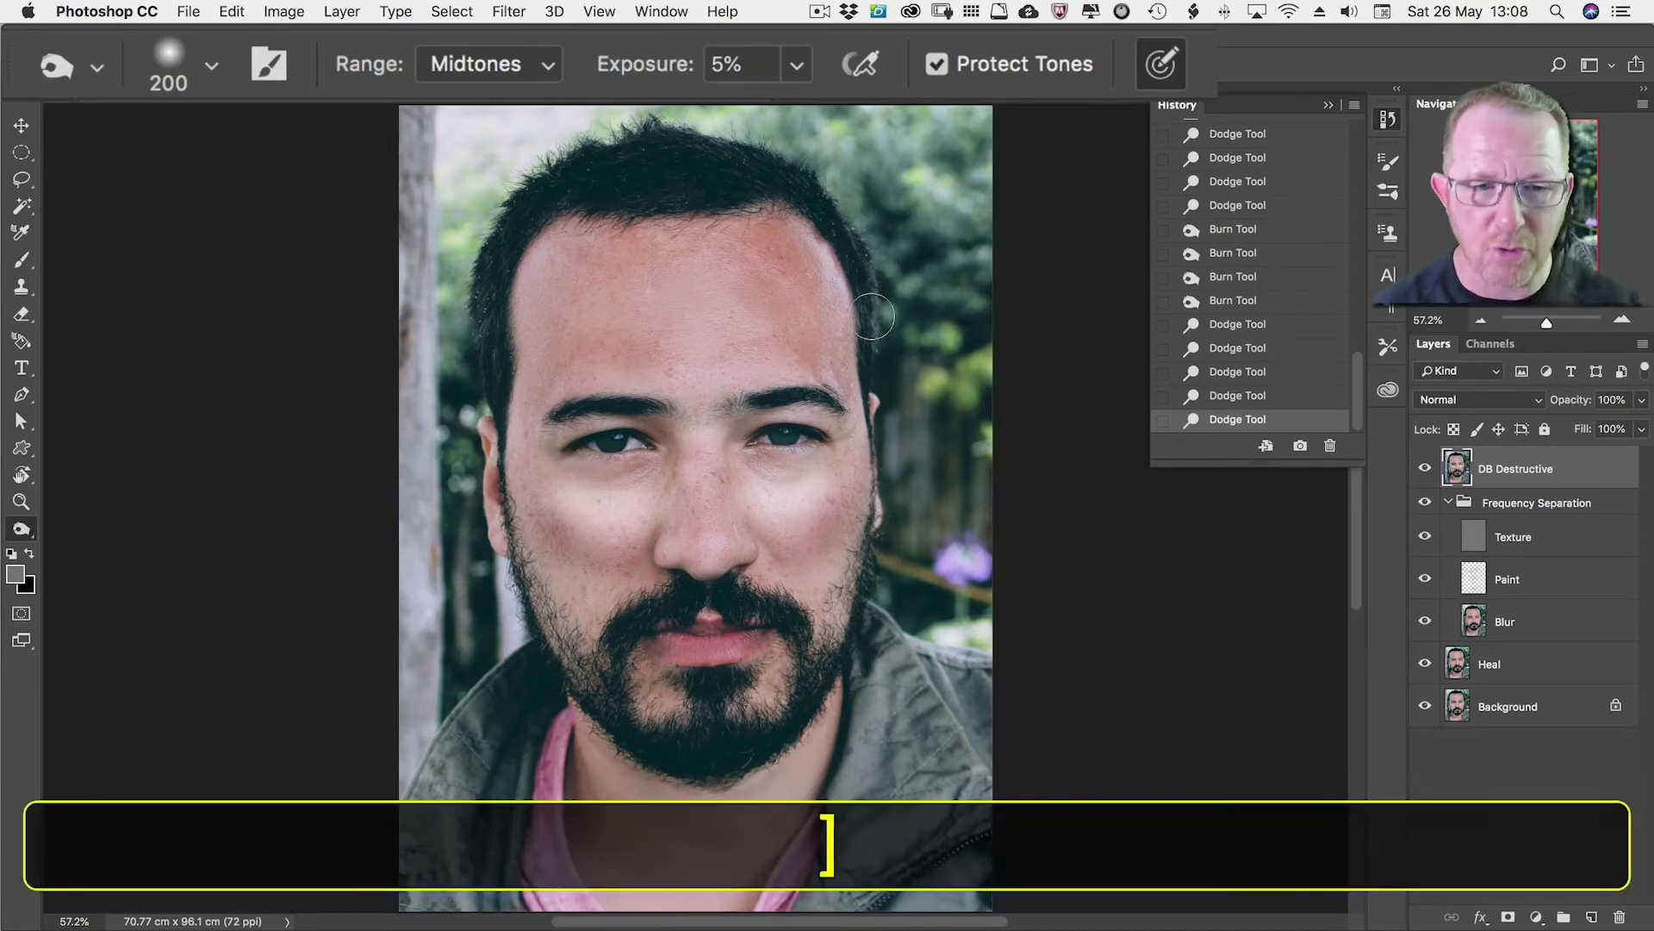
pyautogui.press(']')
pyautogui.press(']')
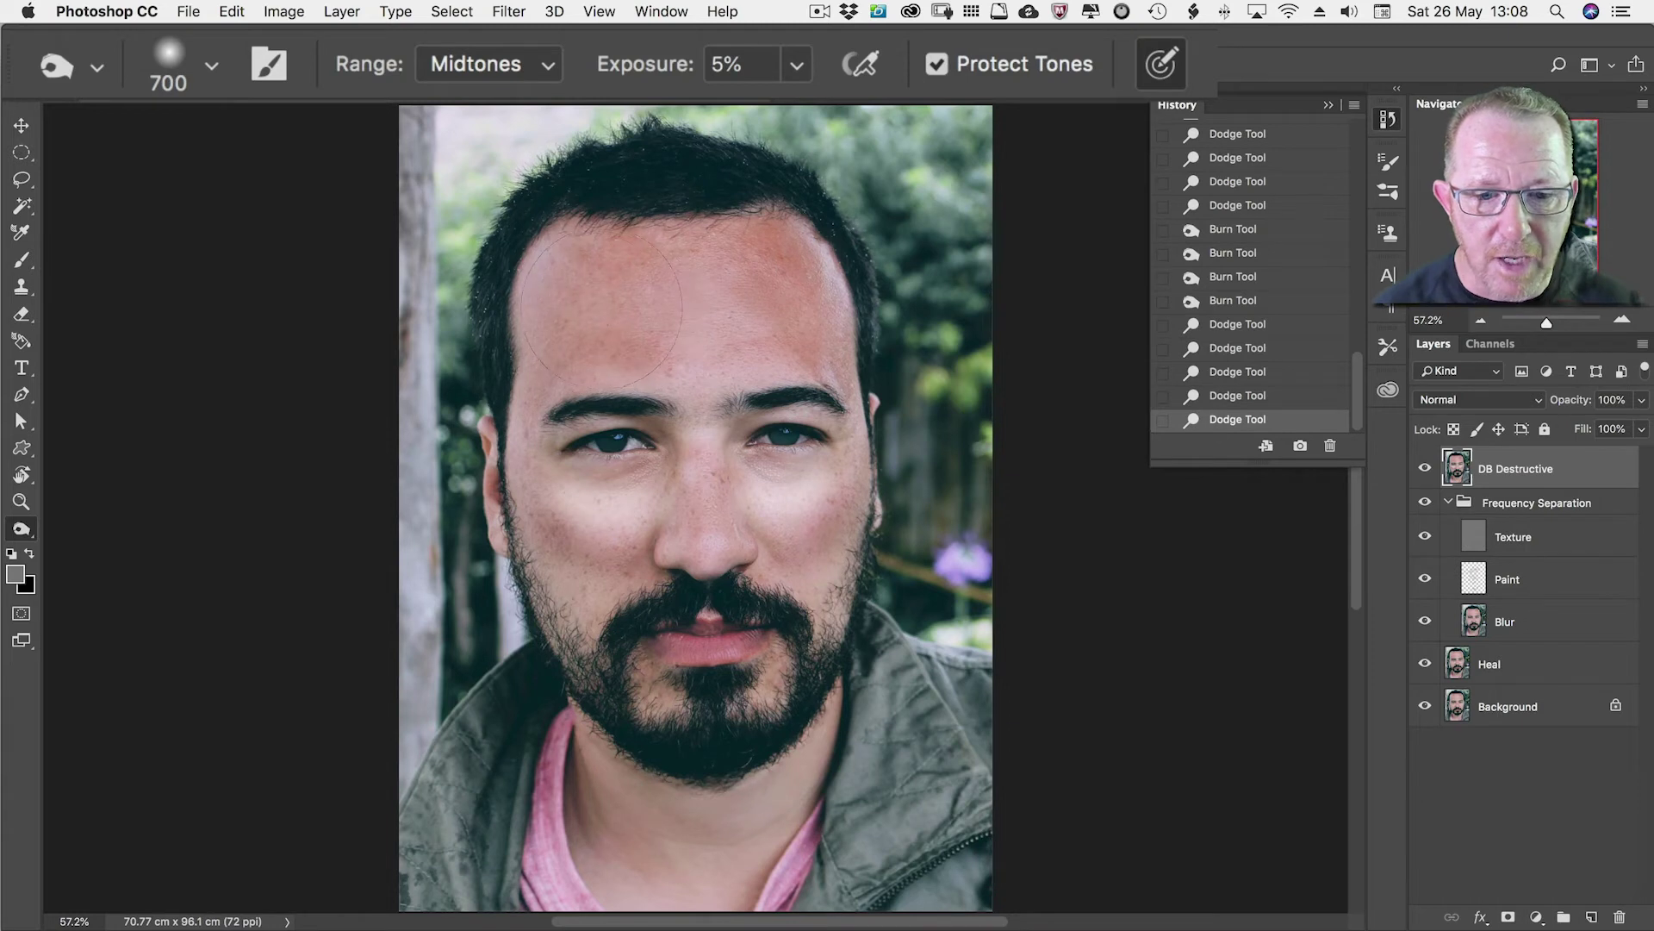
pyautogui.click(602, 308)
# Burn small areas of the forehead and face at 10% exposure with a 175 px brush.
pyautogui.press('[')
pyautogui.press('[')
pyautogui.press('[')
pyautogui.press('[')
pyautogui.press('[')
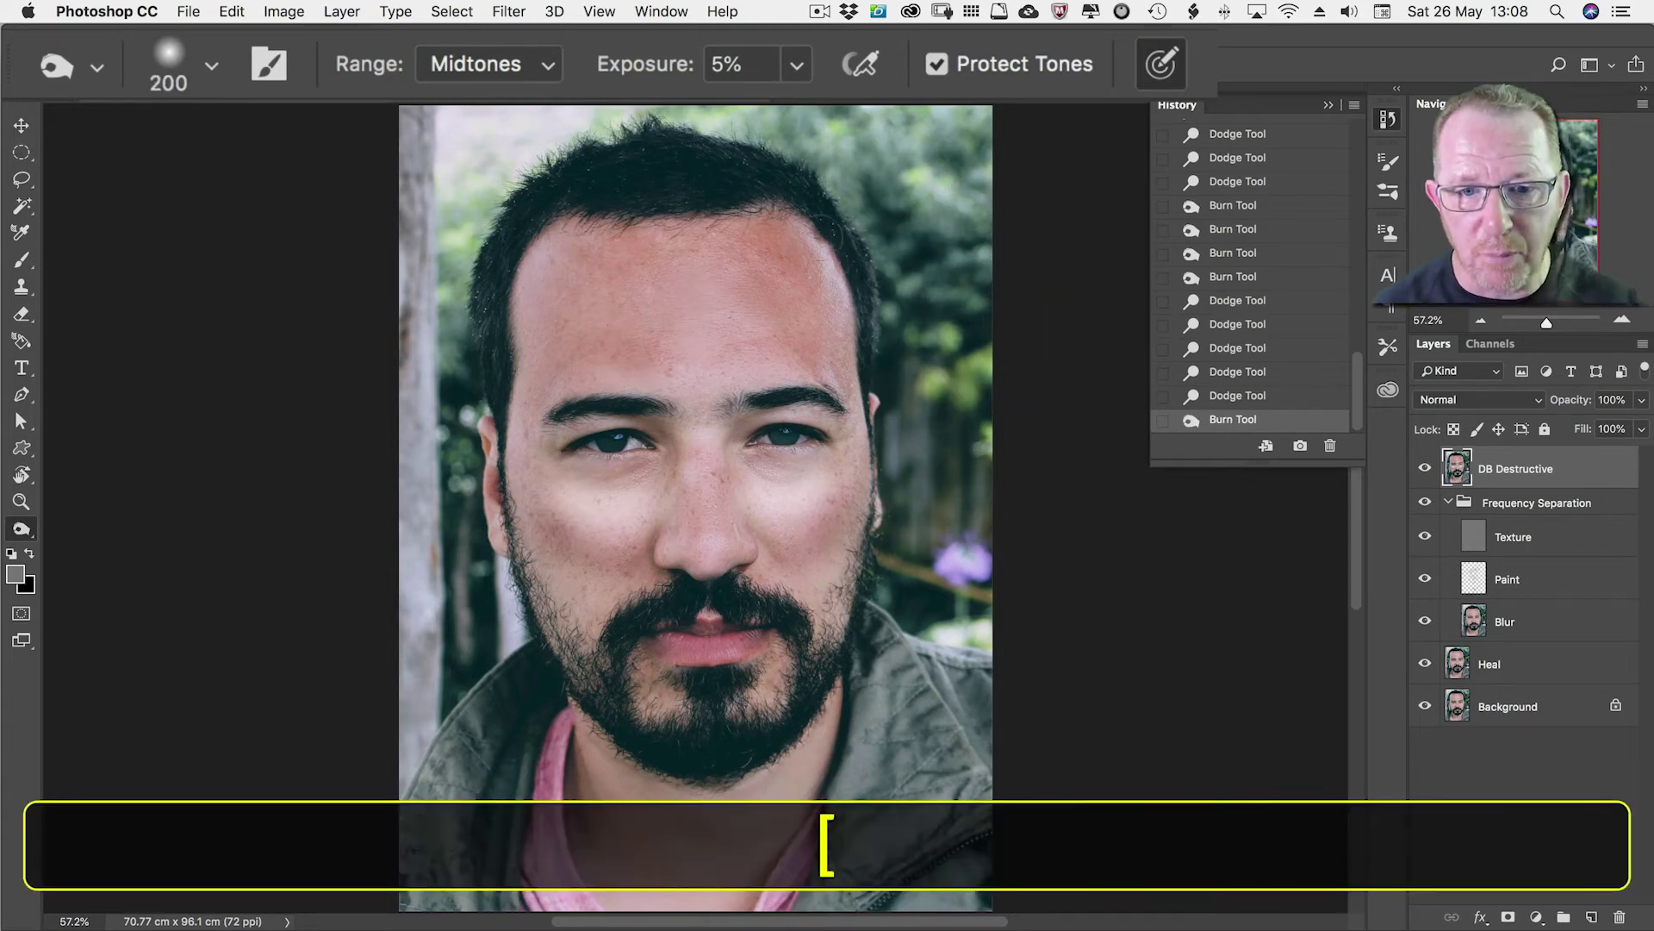
pyautogui.press('[')
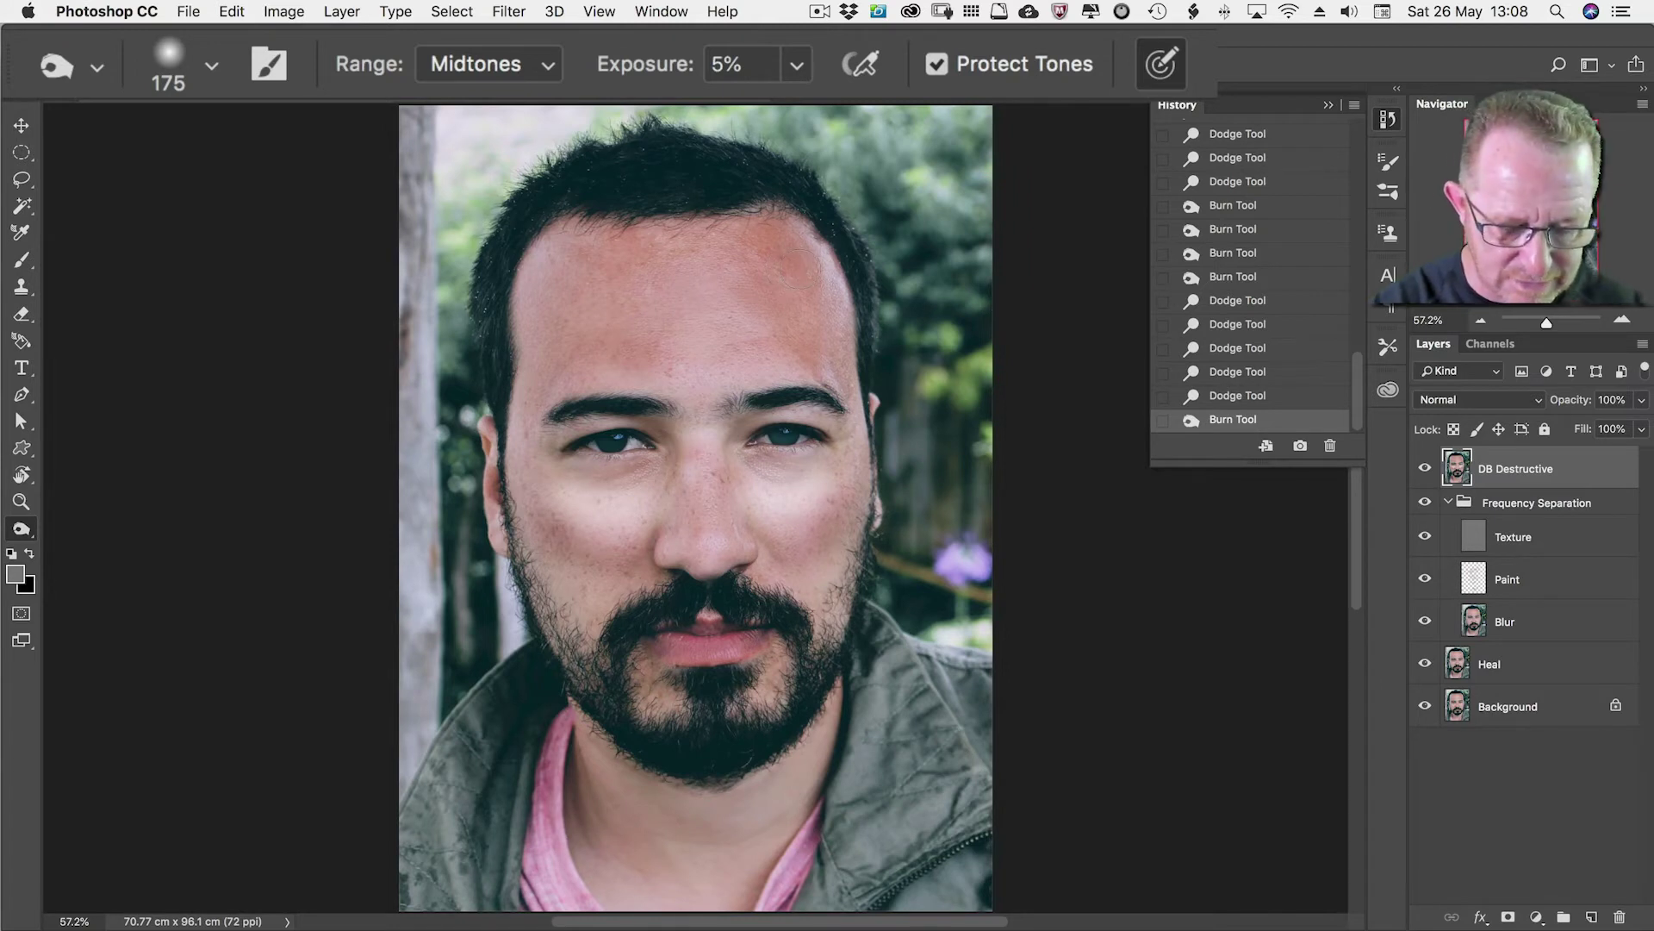
pyautogui.press('1')
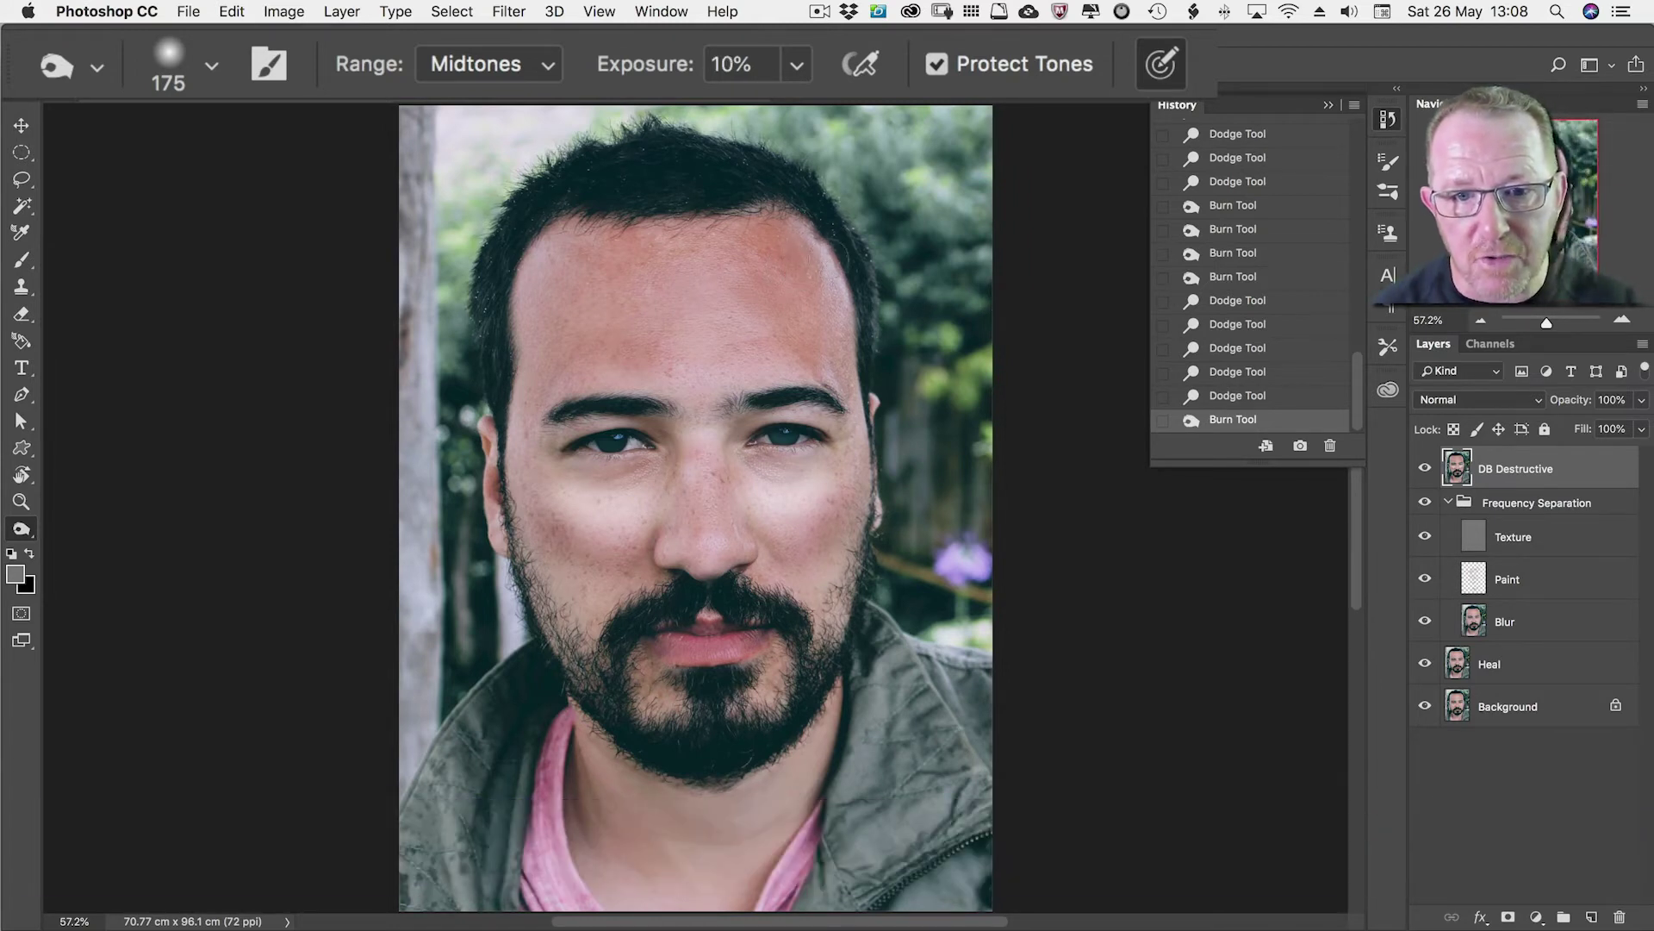
pyautogui.moveTo(788, 241); pyautogui.dragTo(823, 288)
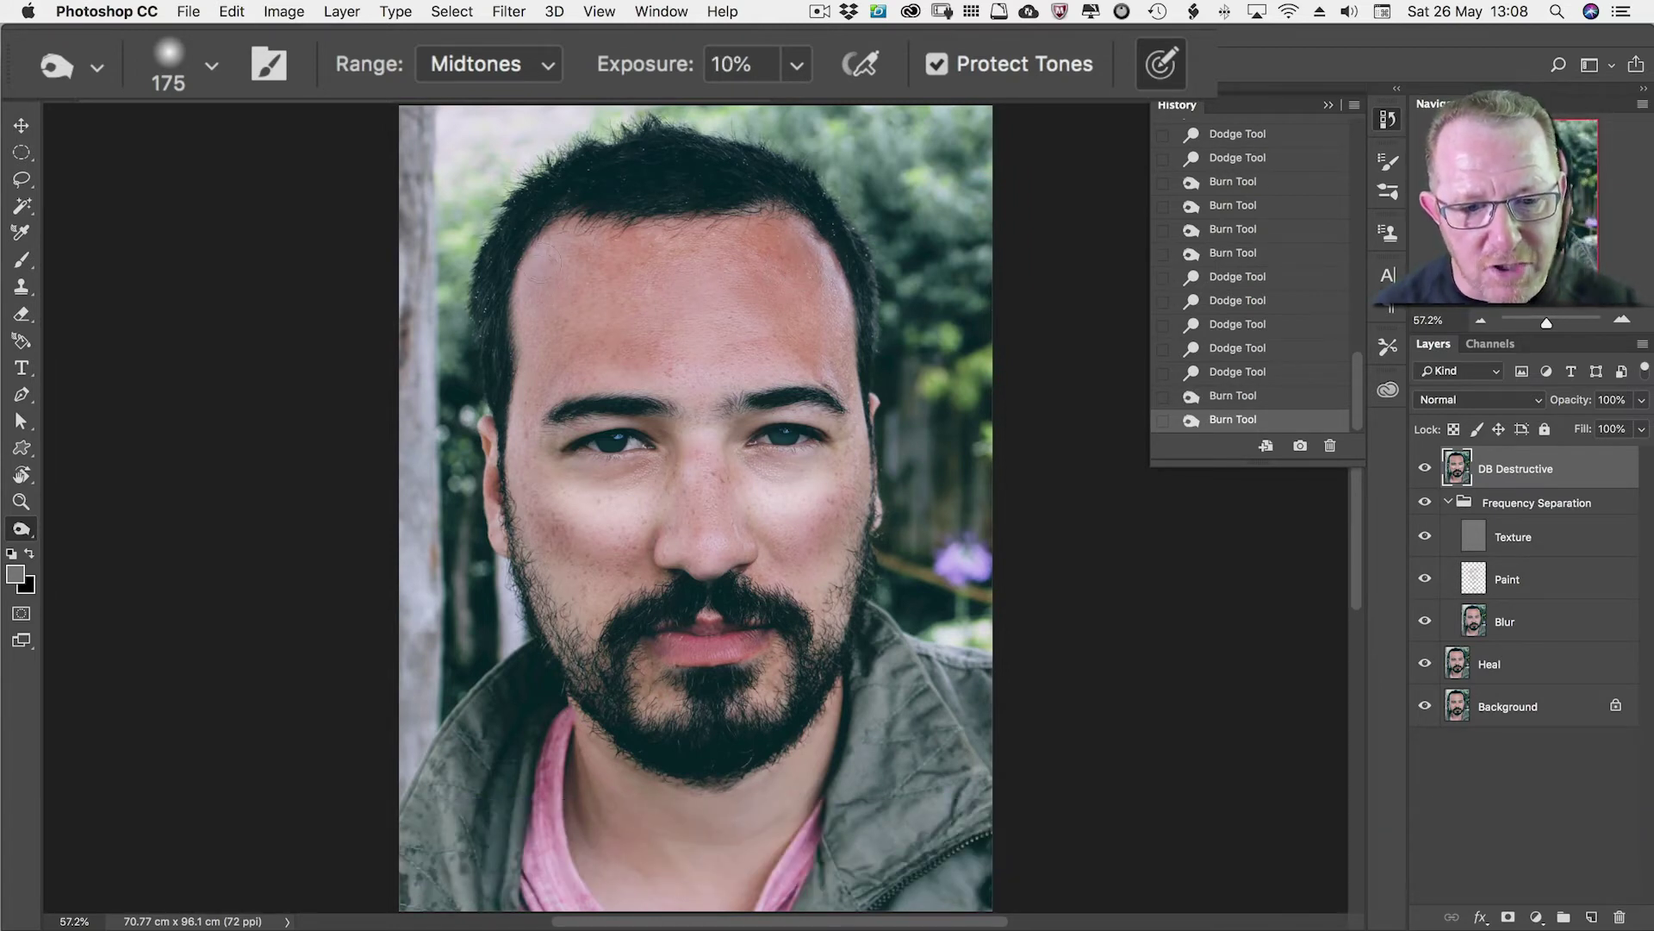
pyautogui.moveTo(759, 504); pyautogui.dragTo(776, 523)
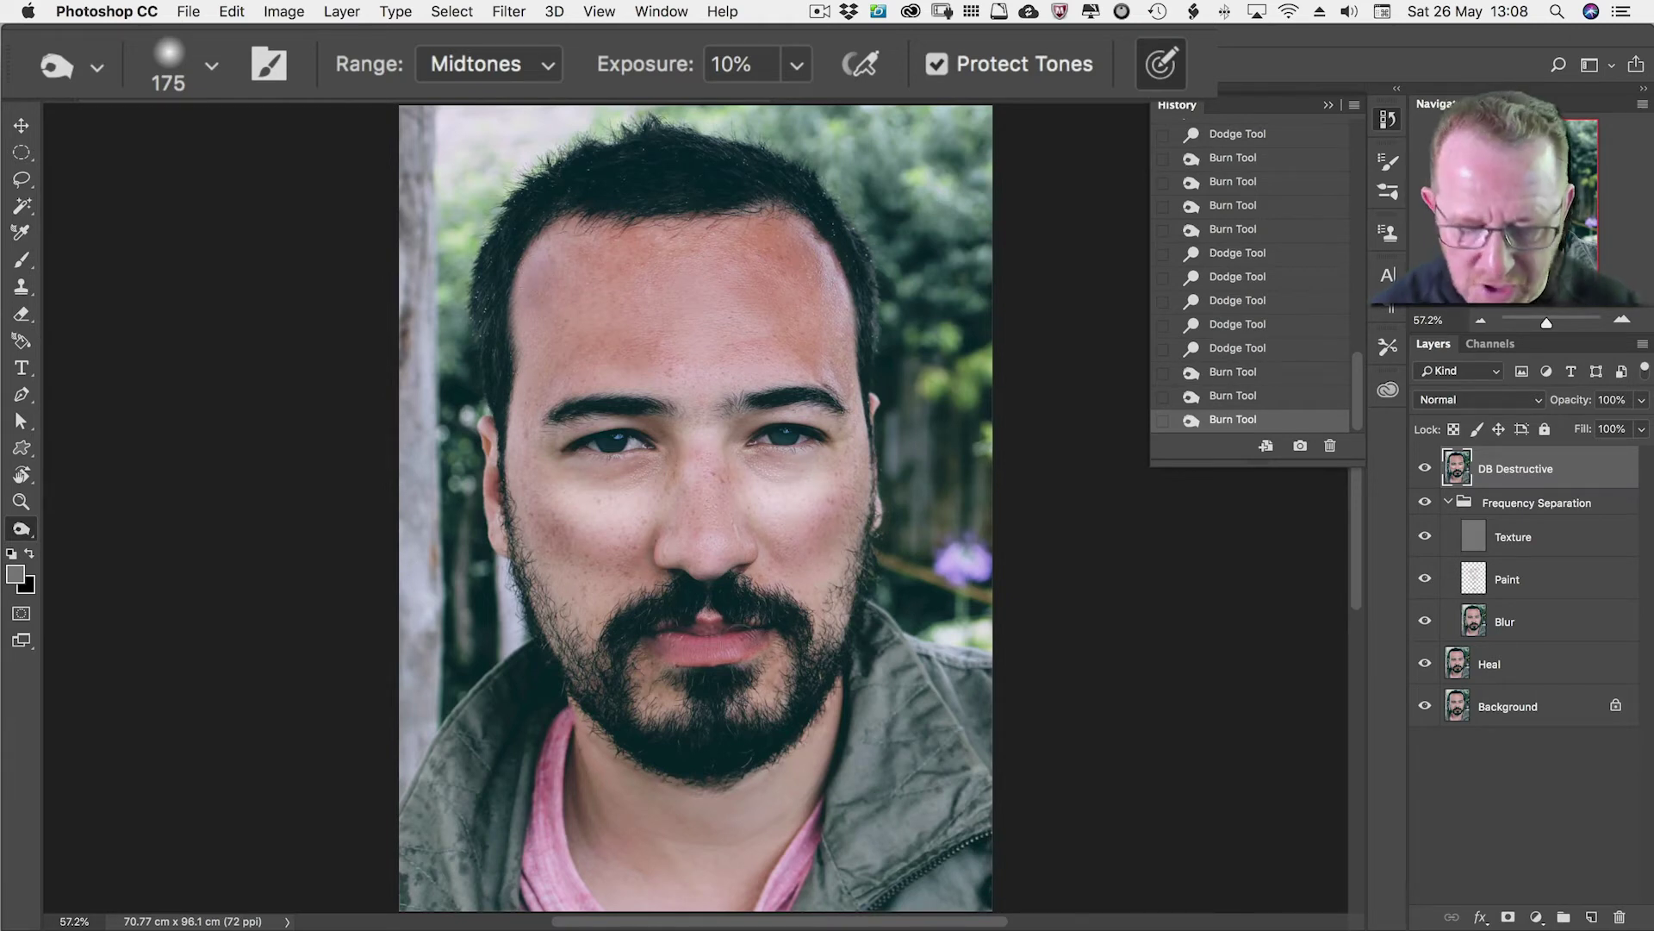
# Switch to the Dodge tool for the lips, with a 50 px brush and the Highlights range.
pyautogui.press('z')
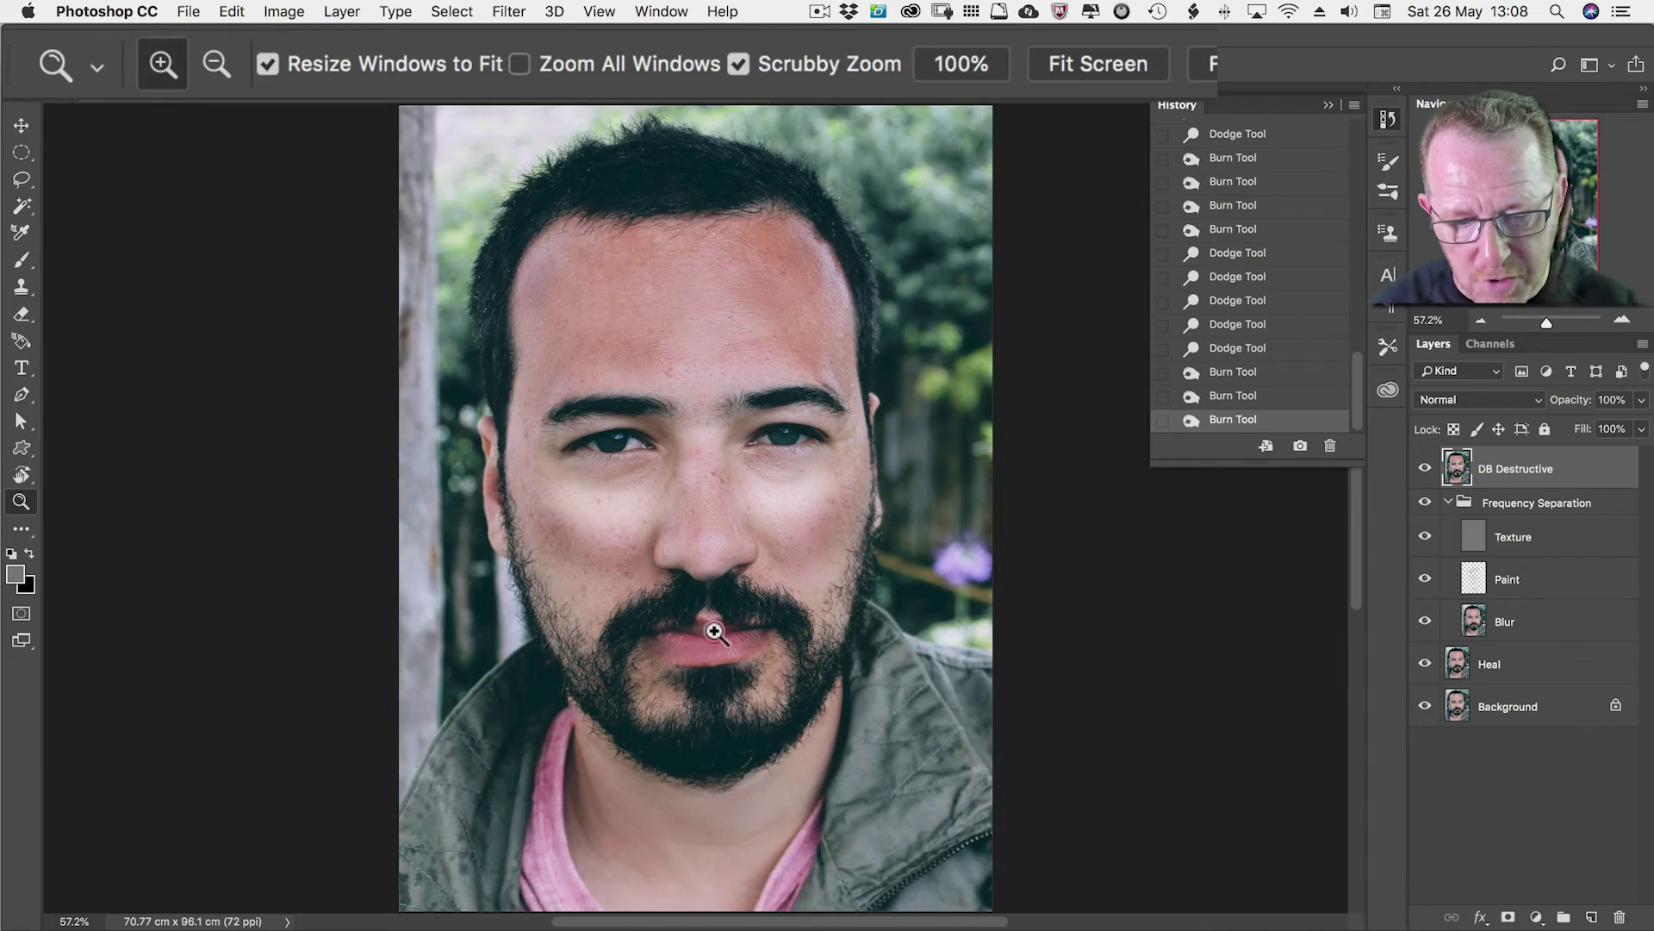
pyautogui.moveTo(715, 632); pyautogui.dragTo(807, 694)
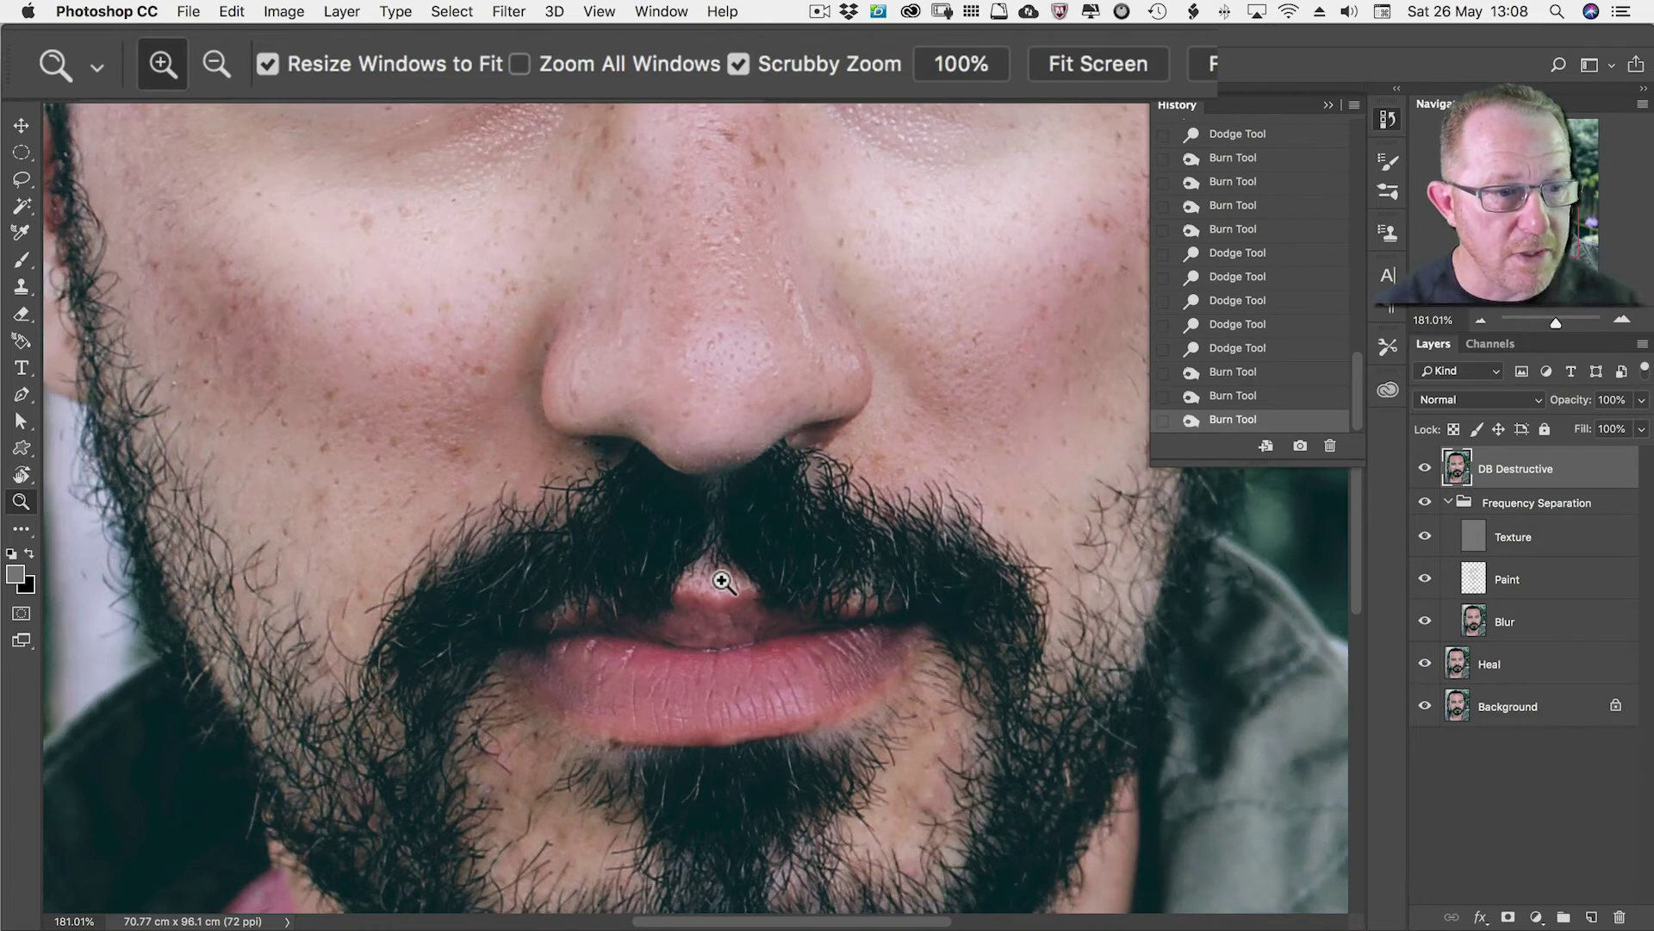
pyautogui.press('o')
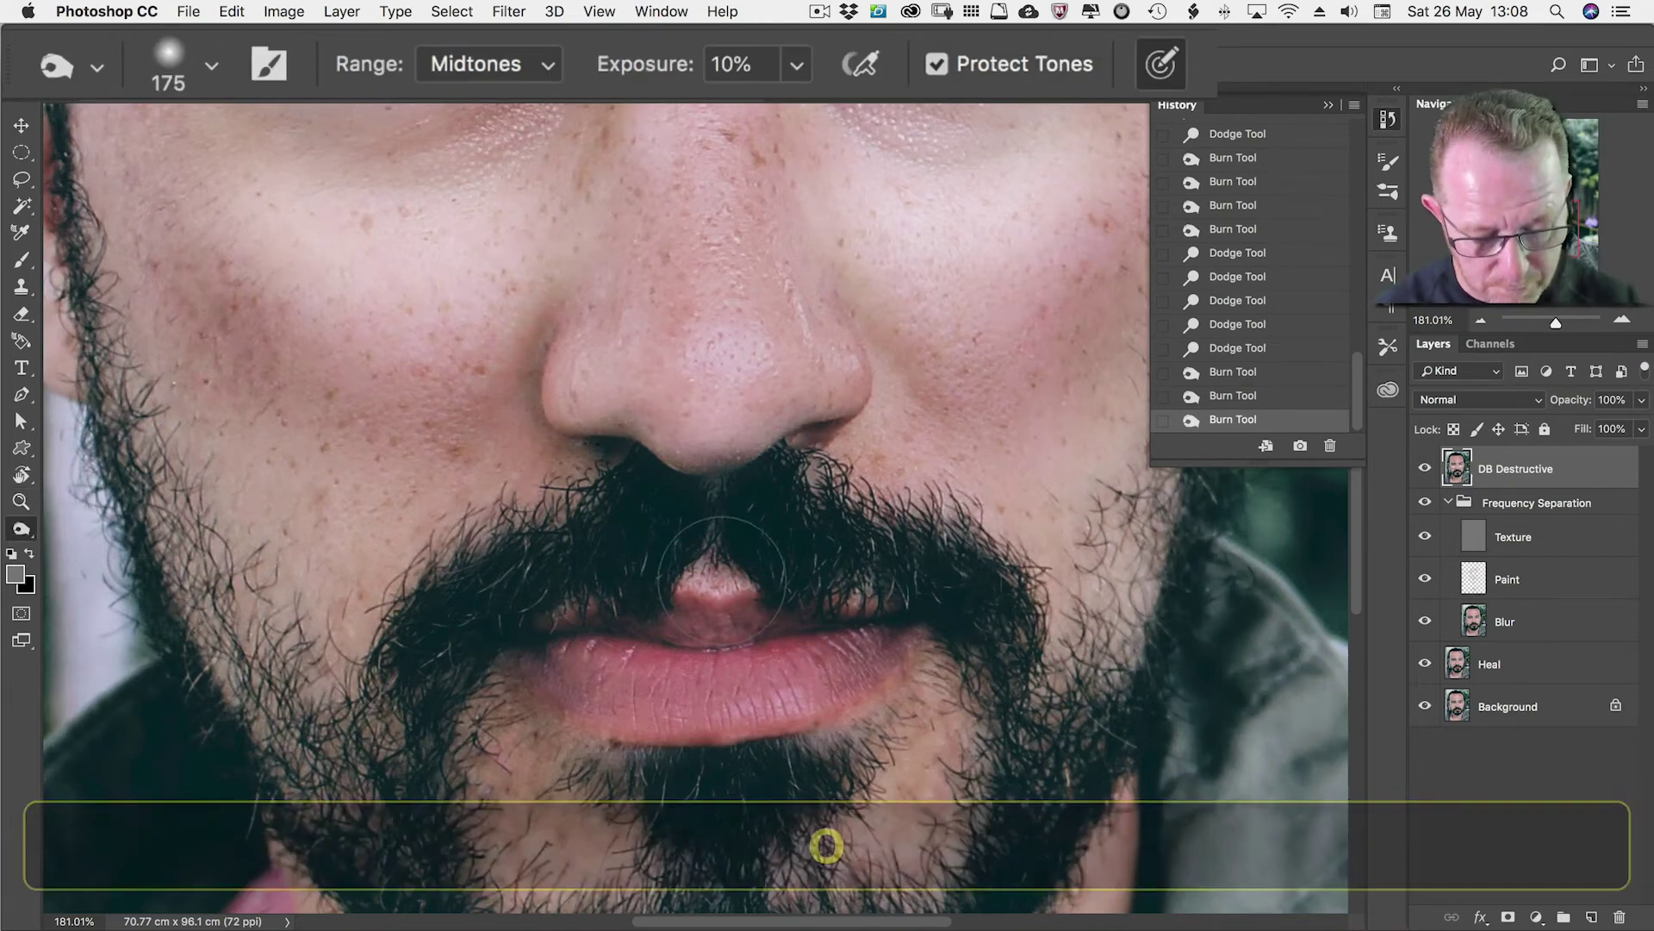
pyautogui.hotkey('shift', 'o')
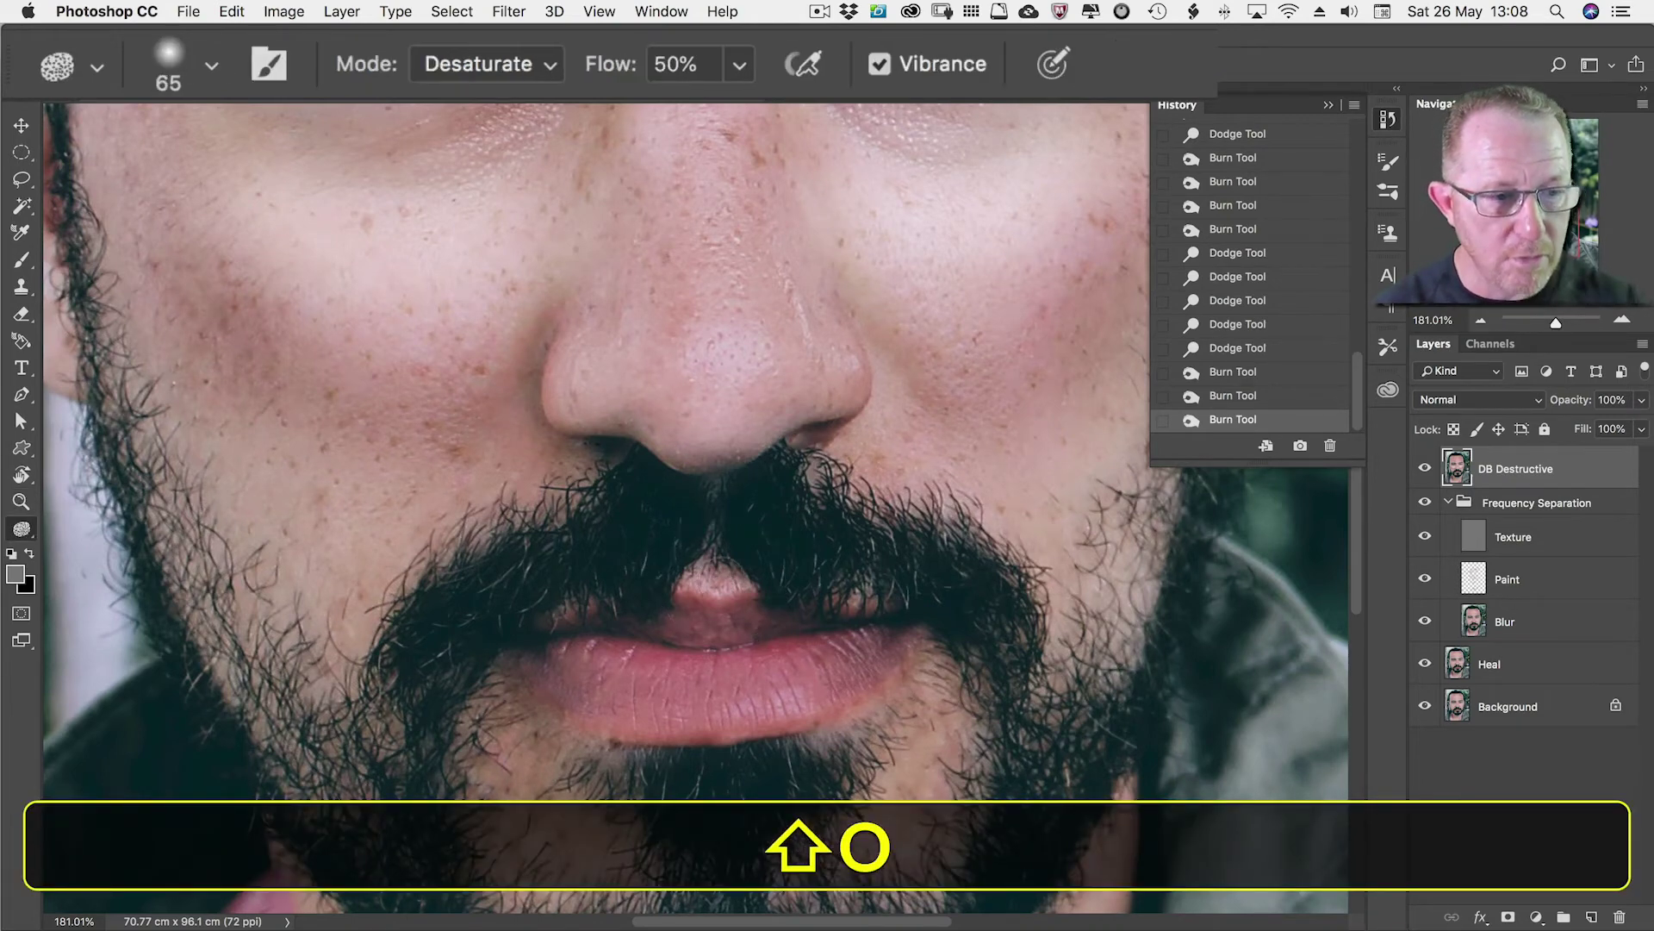
pyautogui.hotkey('shift', 'o')
pyautogui.press('[')
pyautogui.press('[')
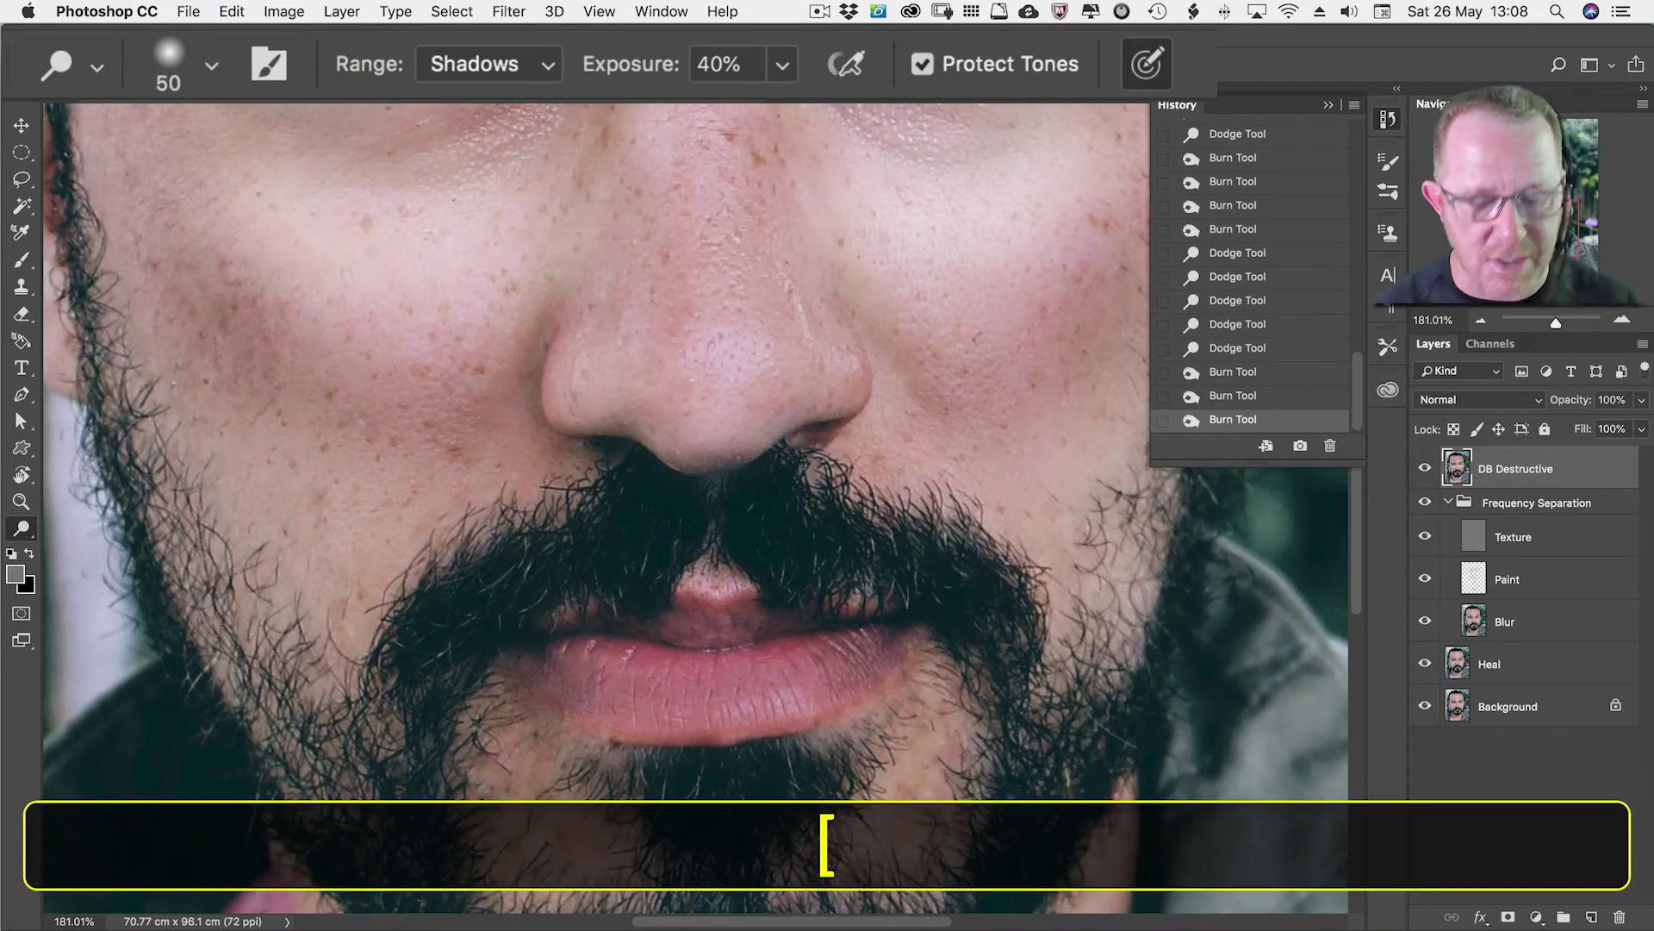
pyautogui.hotkey('shift', '-')
pyautogui.hotkey('shift', '-')
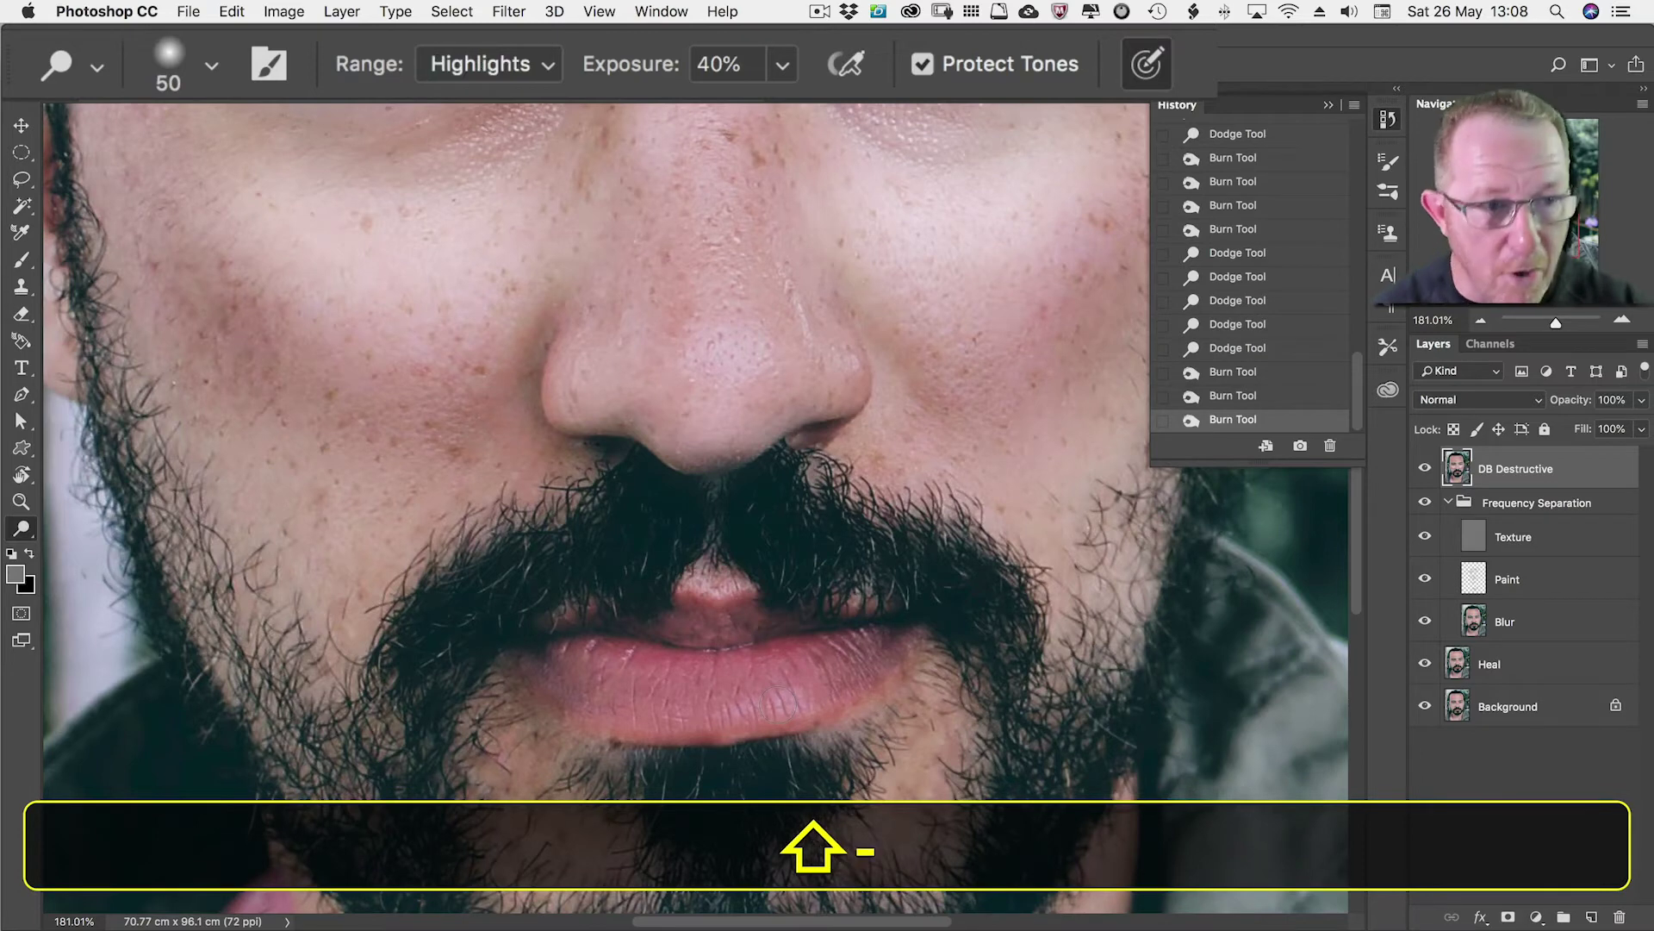
pyautogui.hotkey('shift', '=')
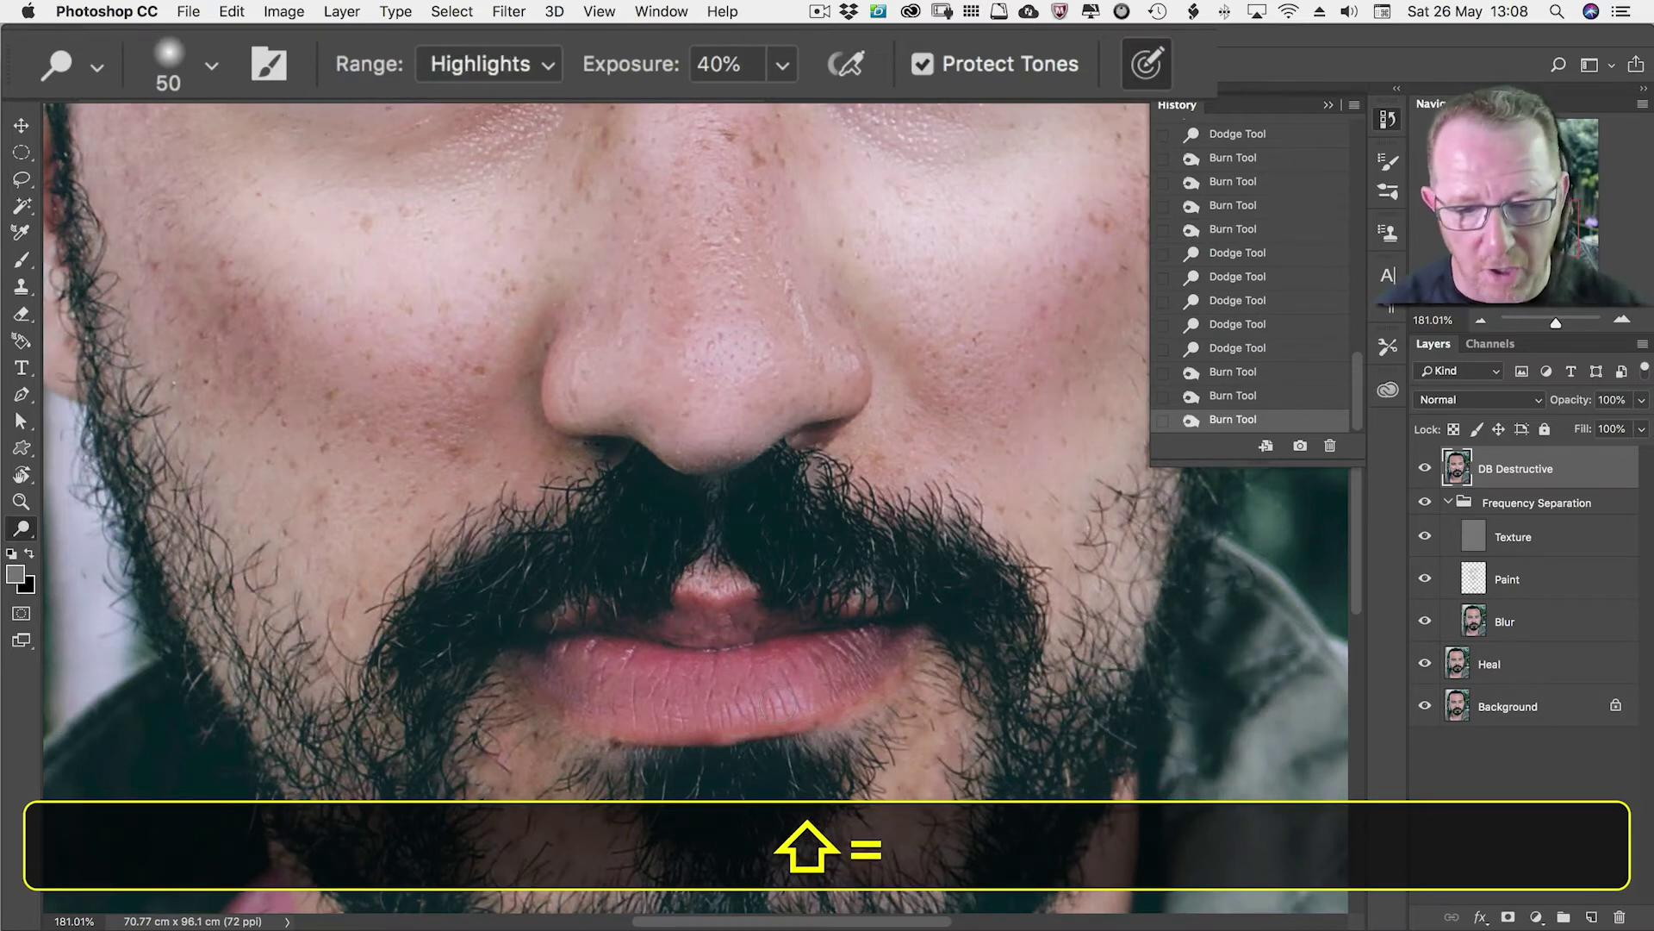
# Try to brighten the lower lip's highlights with the Dodge tool at 40% exposure.
pyautogui.click(780, 702)
pyautogui.click(780, 702)
pyautogui.moveTo(785, 698); pyautogui.dragTo(737, 716)
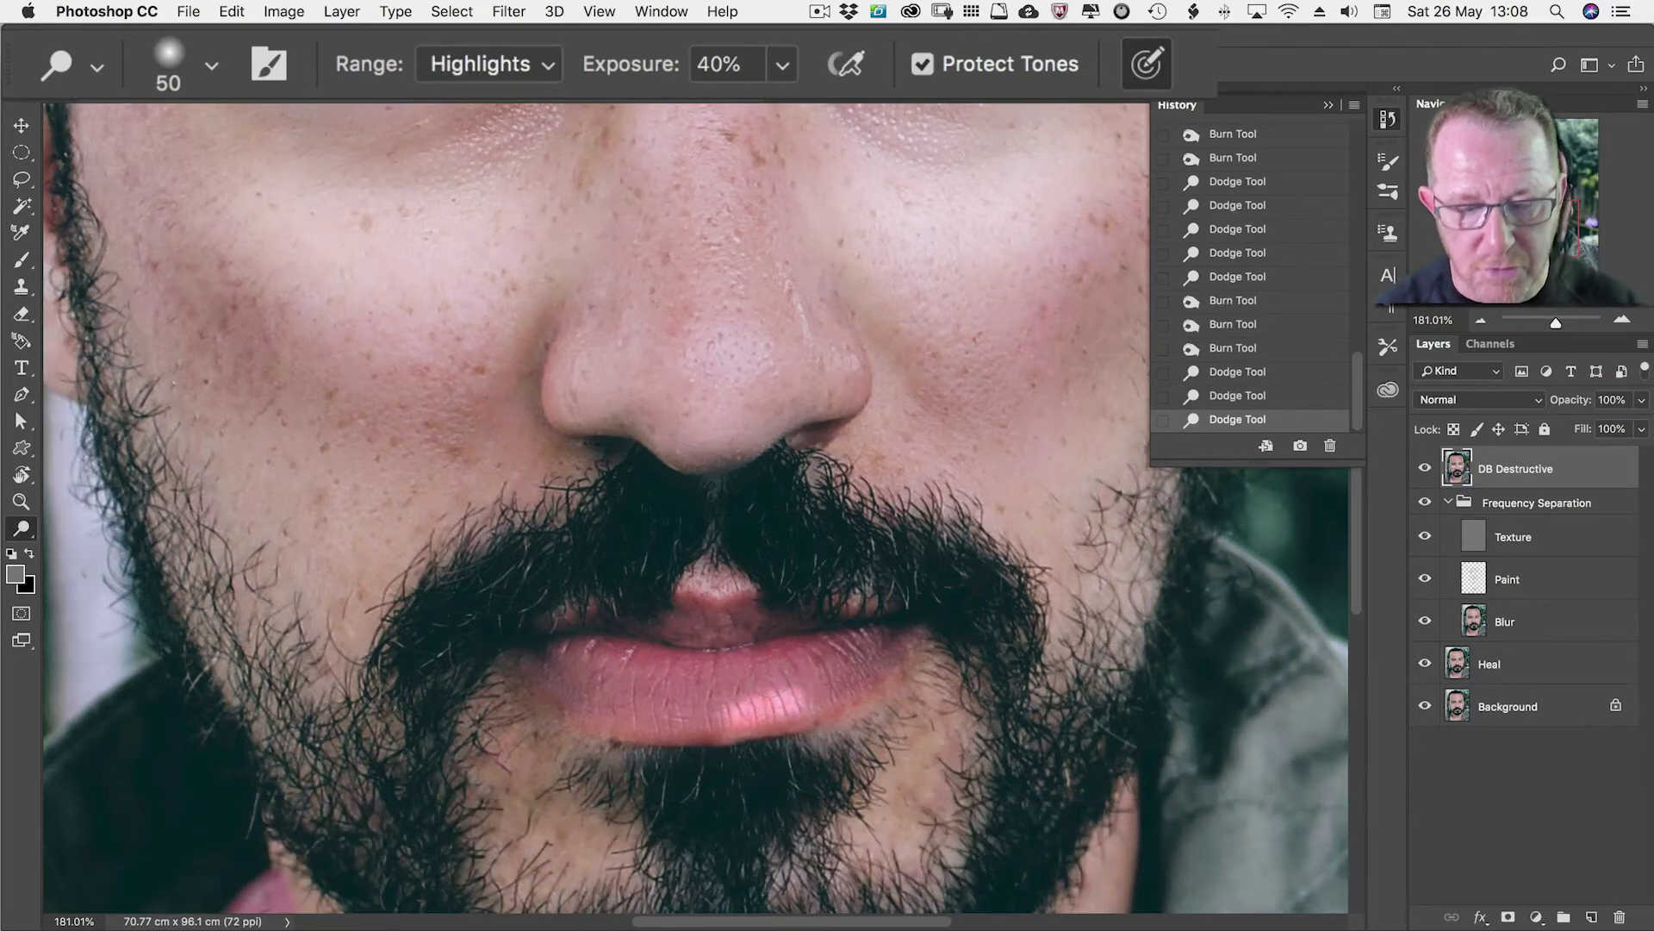
pyautogui.press('super+z')
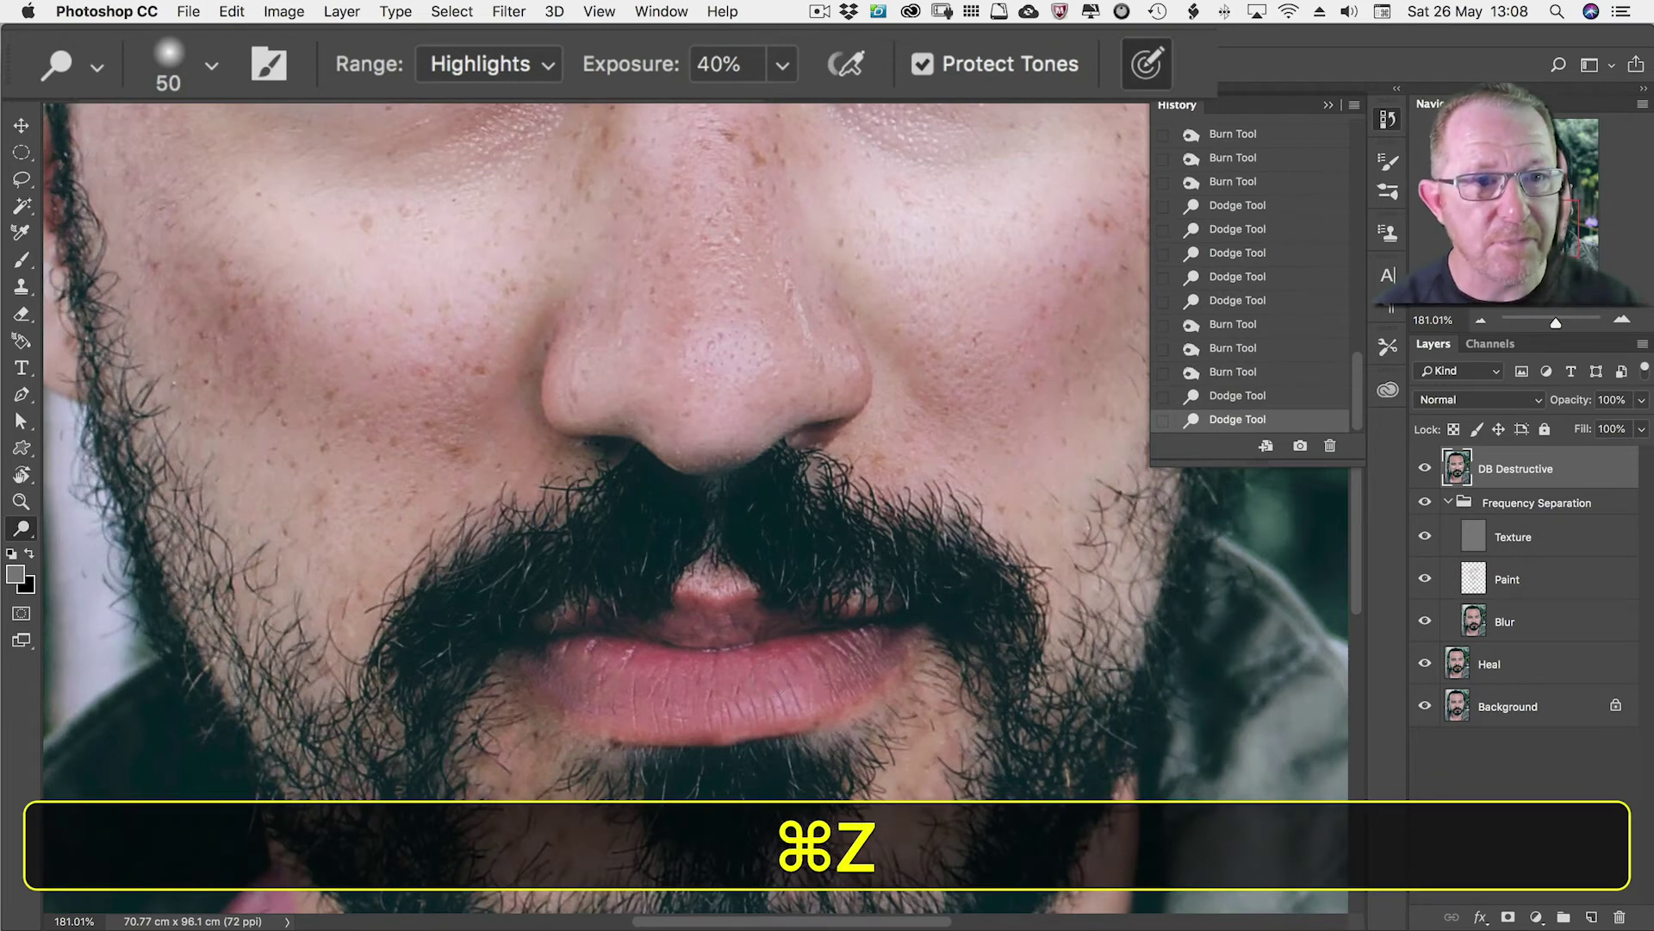
# Dodge the lip highlights at 10% exposure, and lighten the lower lip with a 90 px brush set to Midtones at 30%.
pyautogui.press('1')
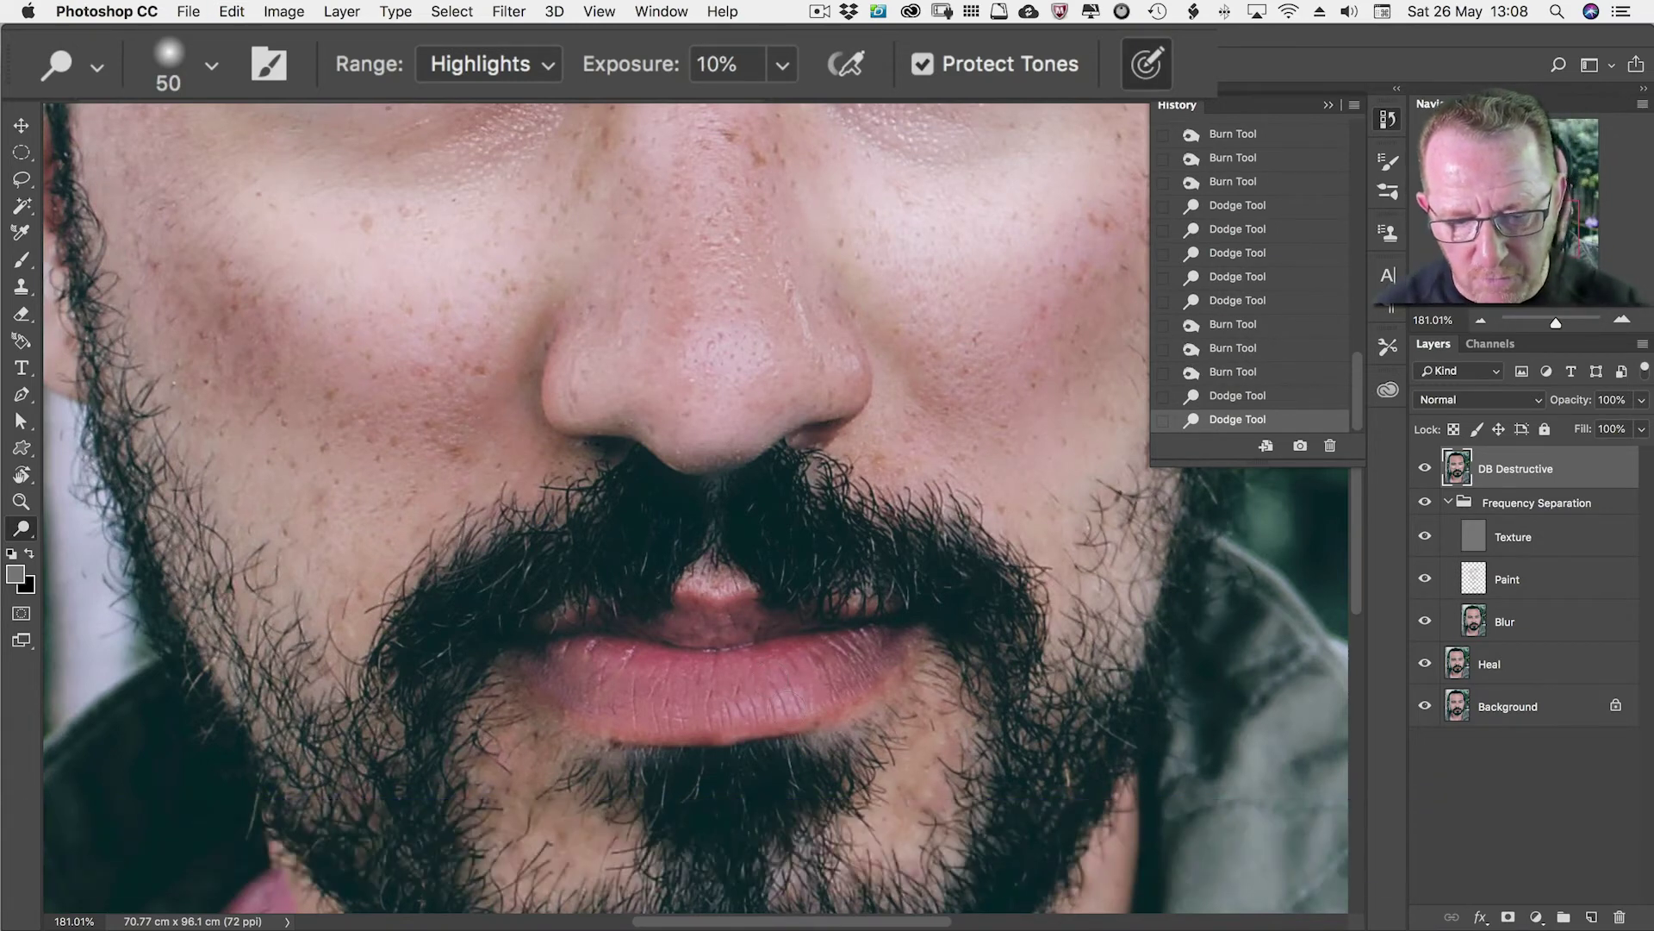
pyautogui.click(706, 601)
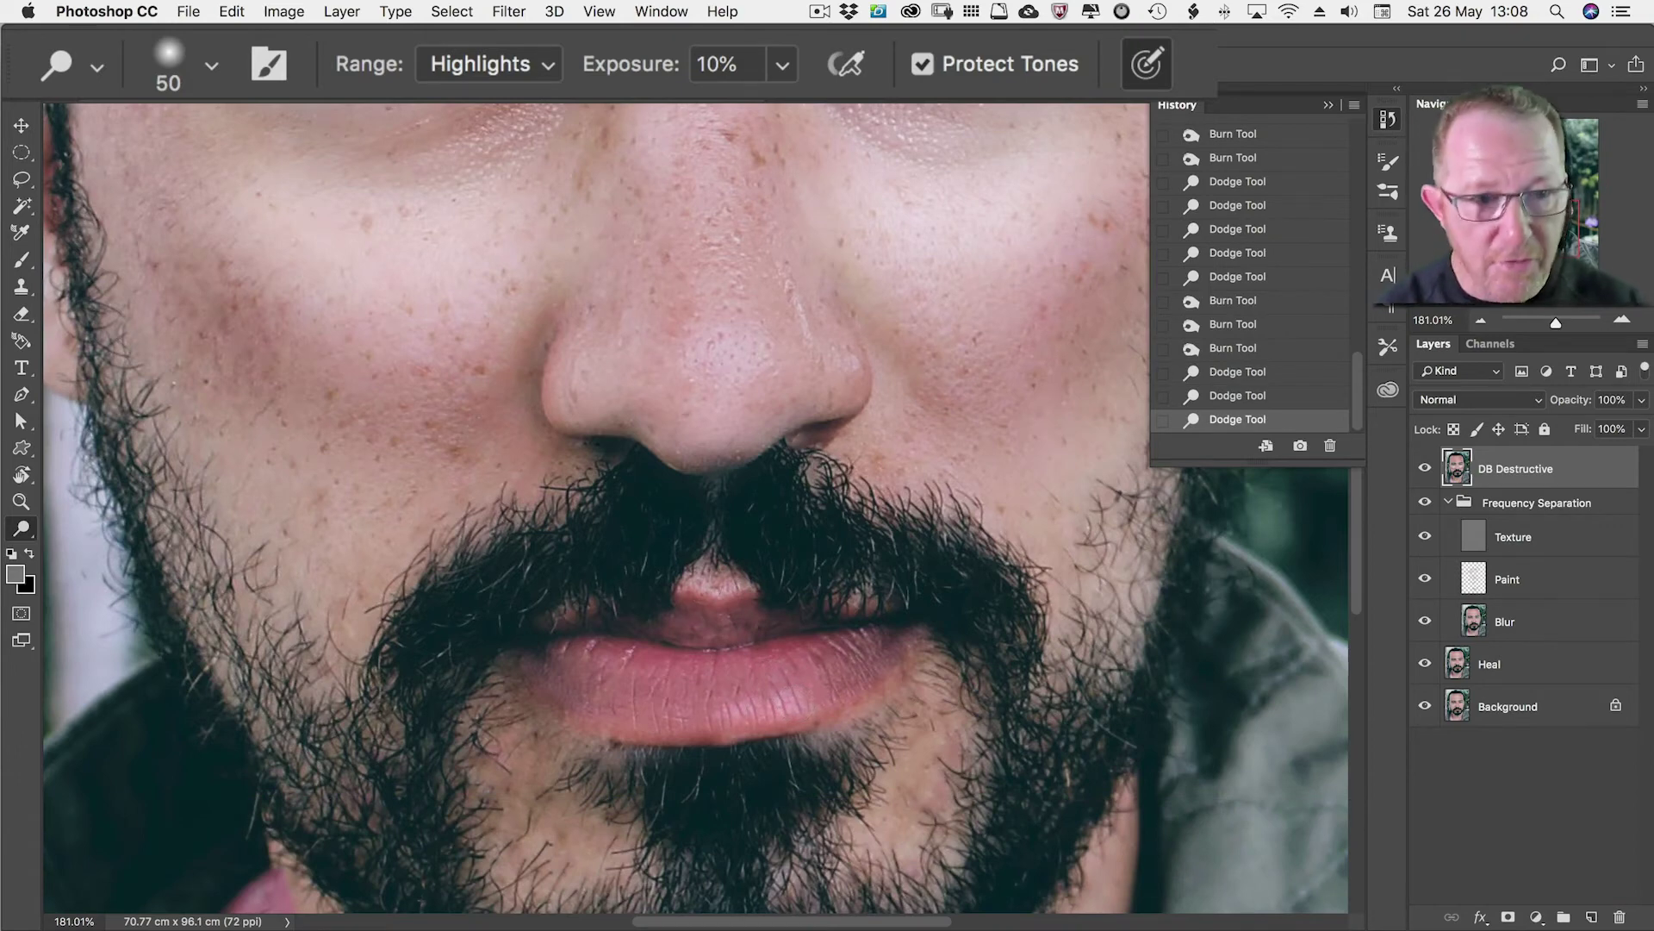
pyautogui.hotkey('shift', '=')
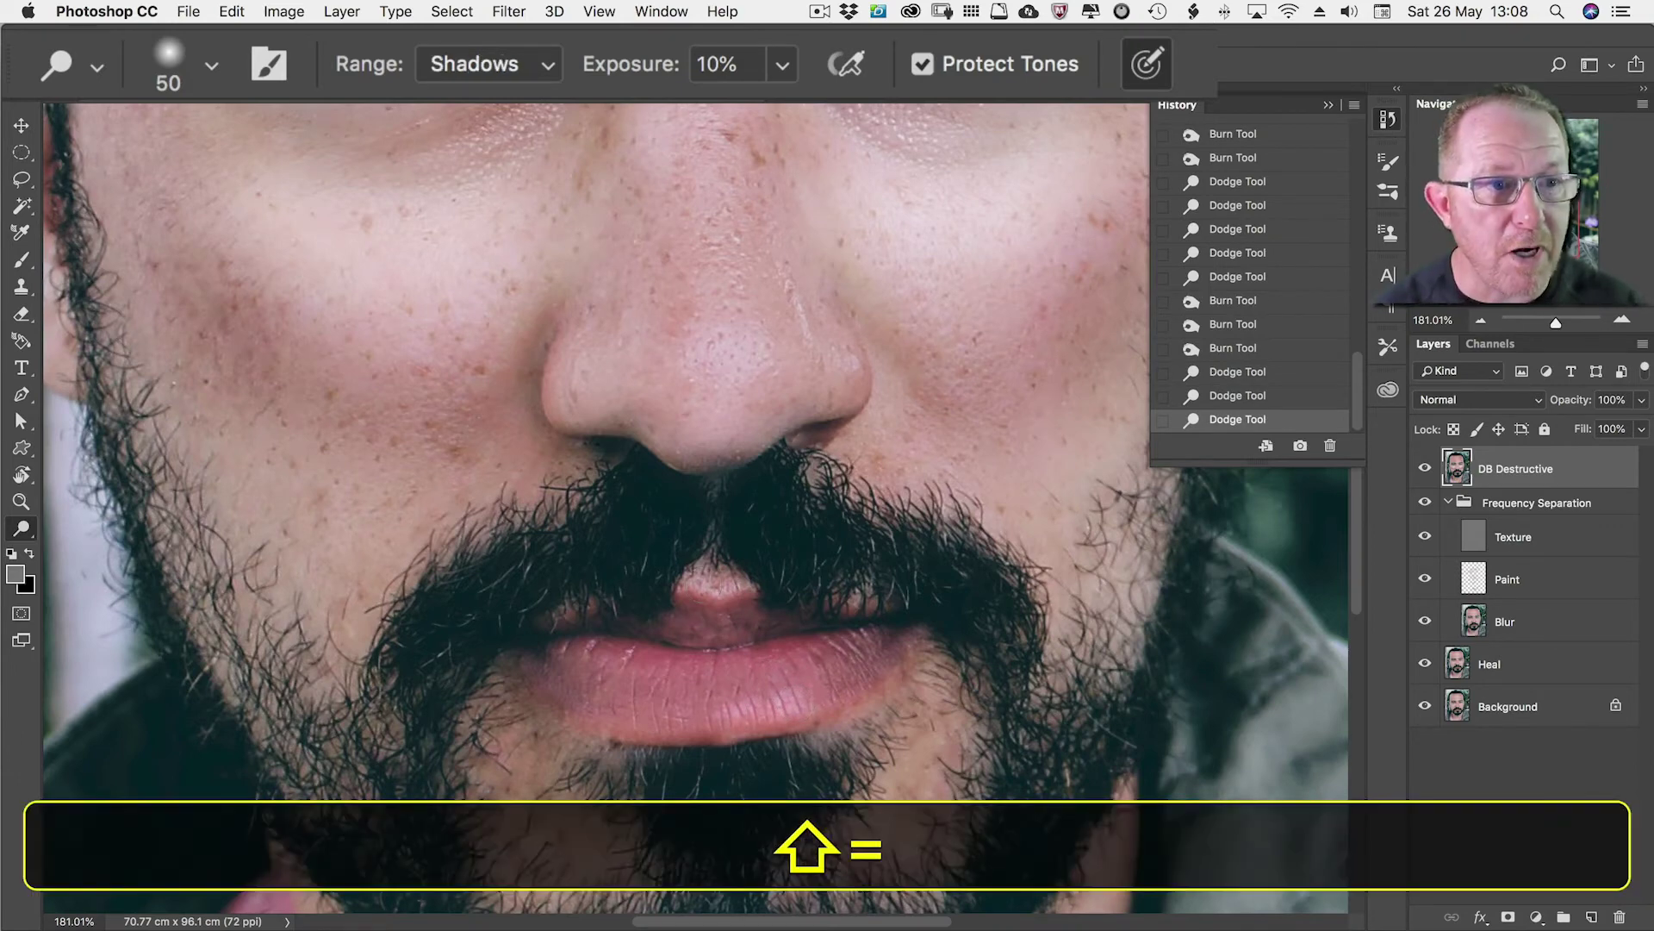
pyautogui.hotkey('shift', '=')
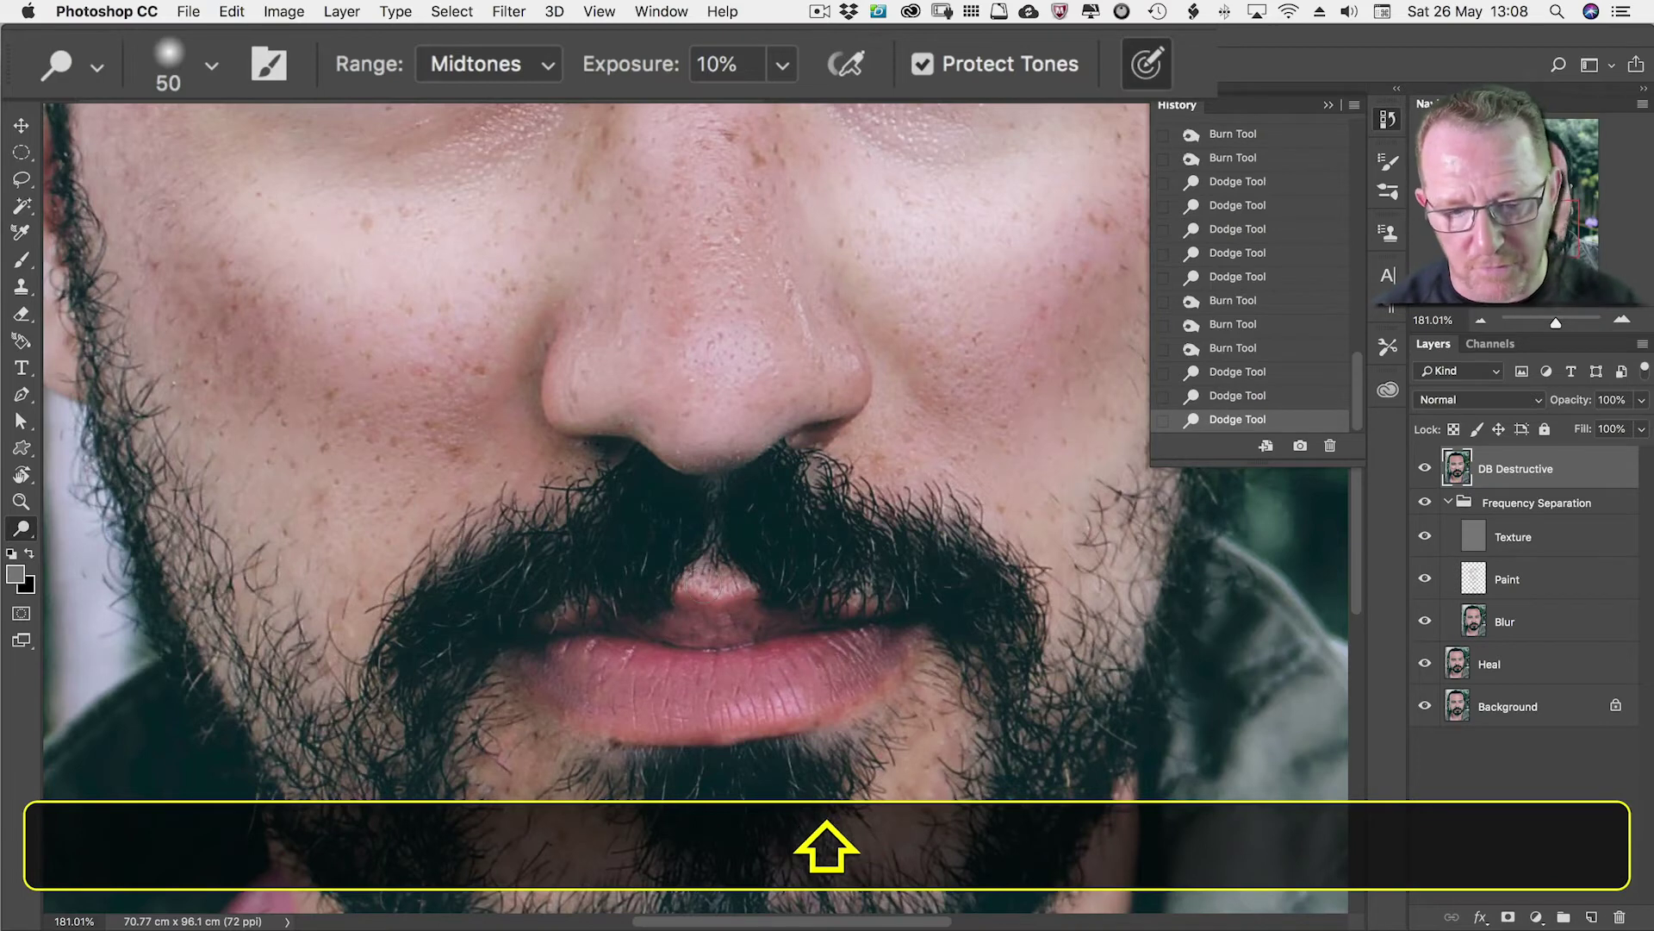
pyautogui.press(']')
pyautogui.press(']')
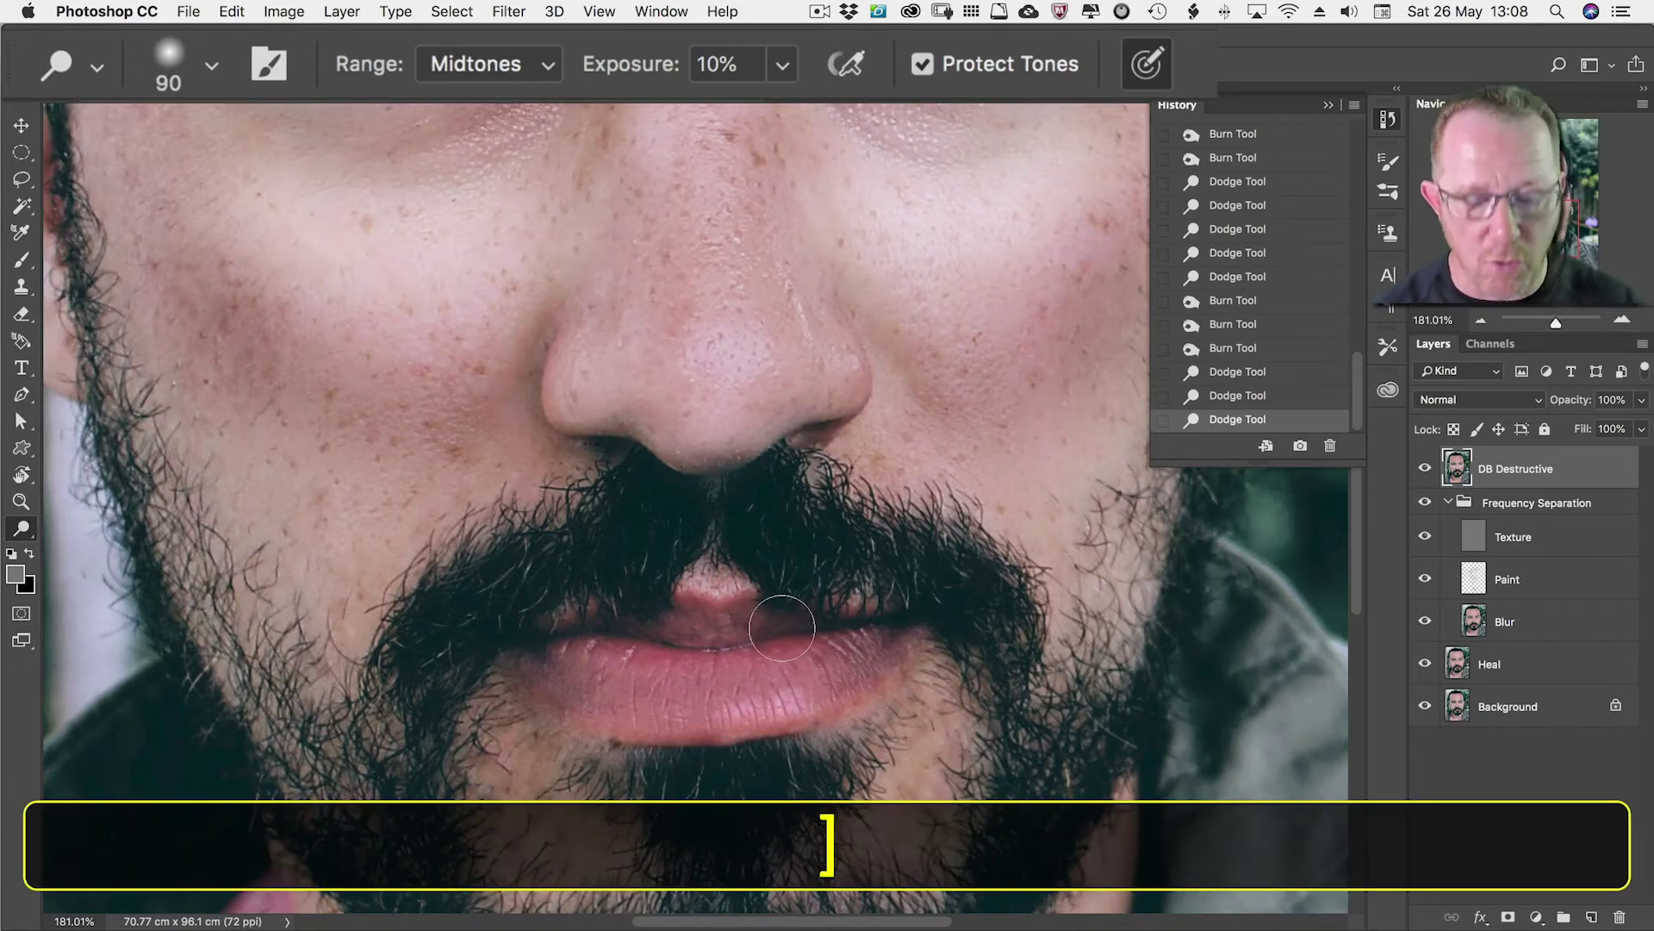
pyautogui.press('3')
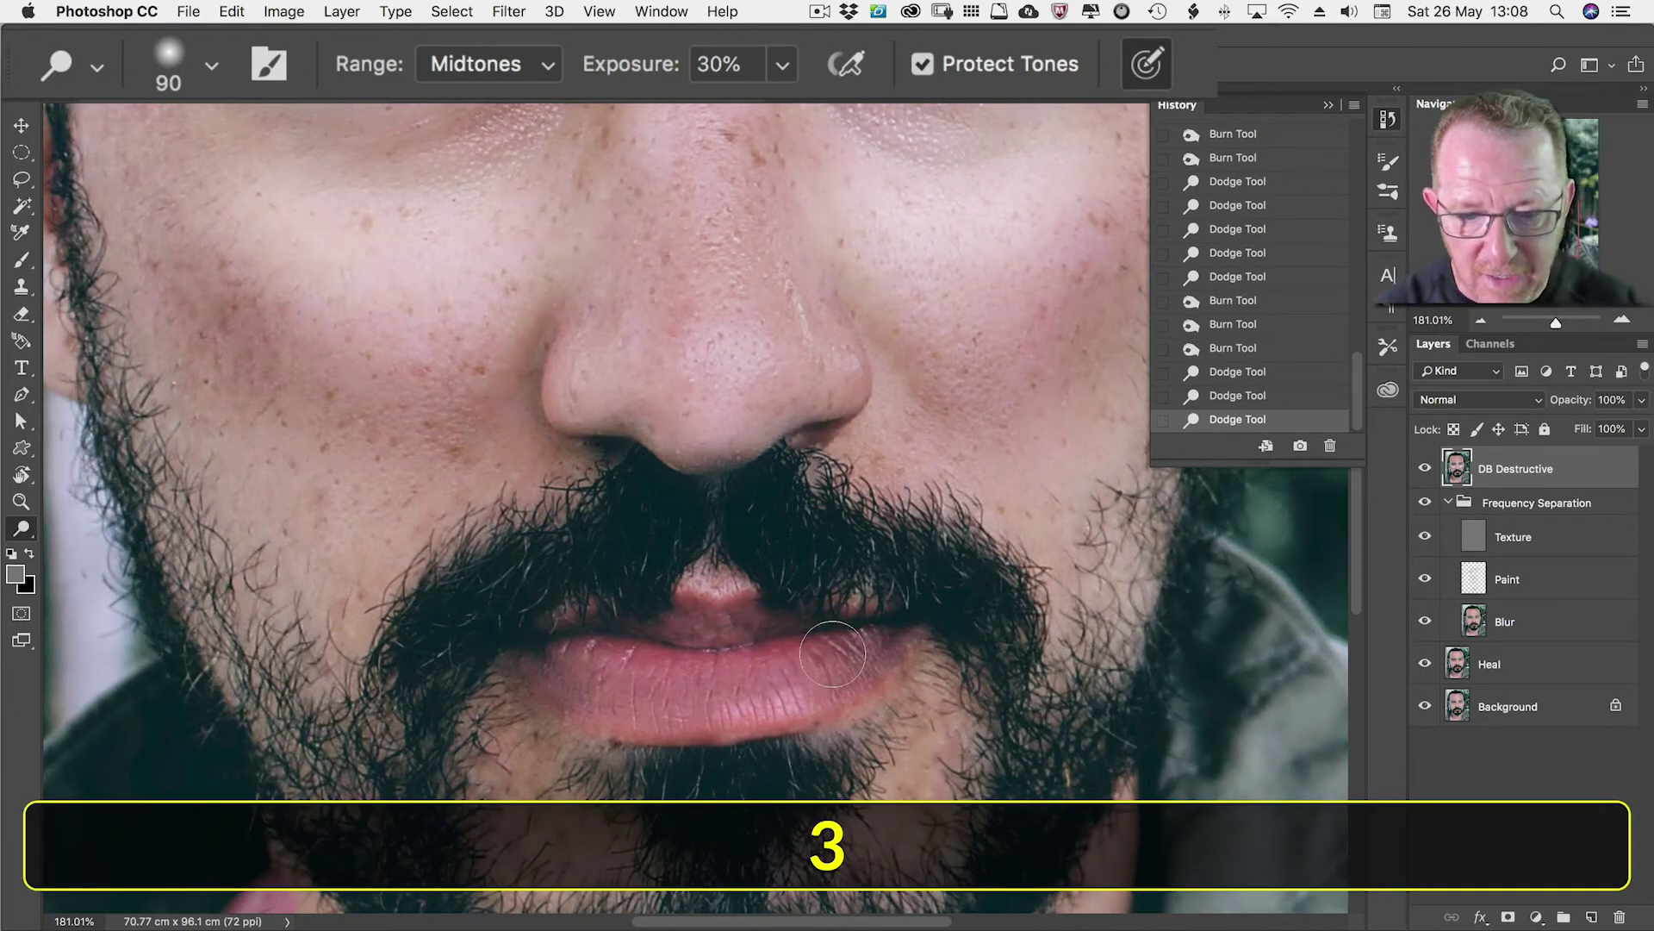
pyautogui.moveTo(720, 676)
pyautogui.mouseDown()
pyautogui.moveTo(580, 672)
pyautogui.moveTo(718, 629)
pyautogui.moveTo(739, 652)
pyautogui.moveTo(860, 661)
pyautogui.mouseUp()
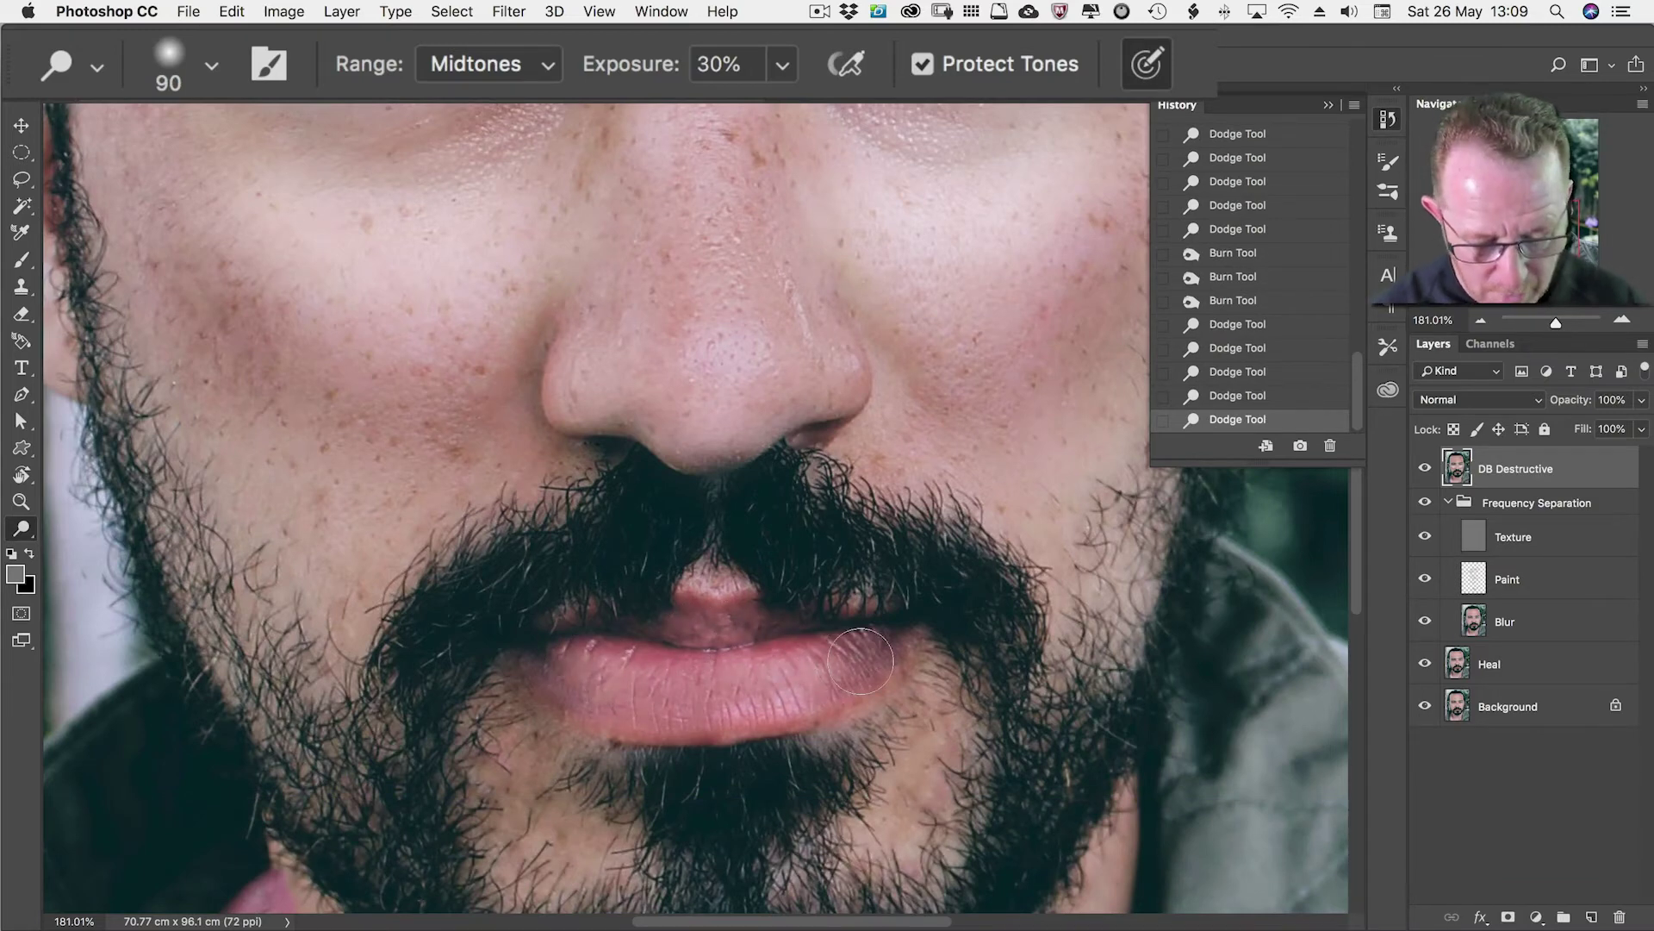
# Compare the whole portrait with and without the DB Destructive layer, and leave that layer hidden.
pyautogui.press('super+0')
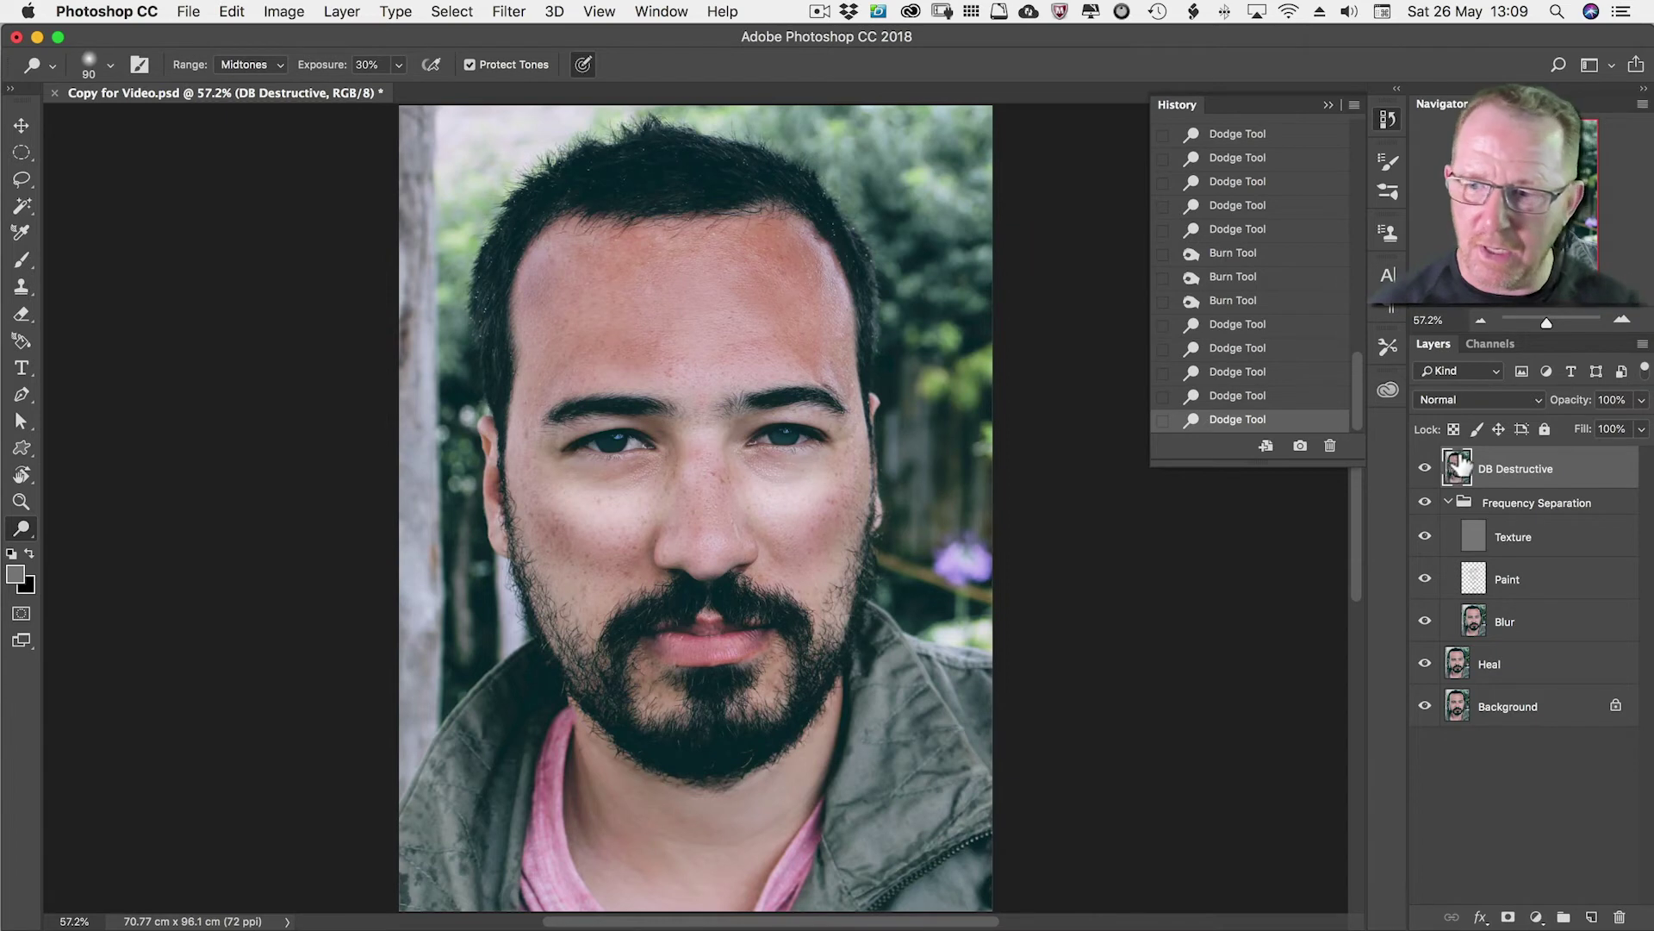
pyautogui.click(1425, 468)
pyautogui.click(1426, 468)
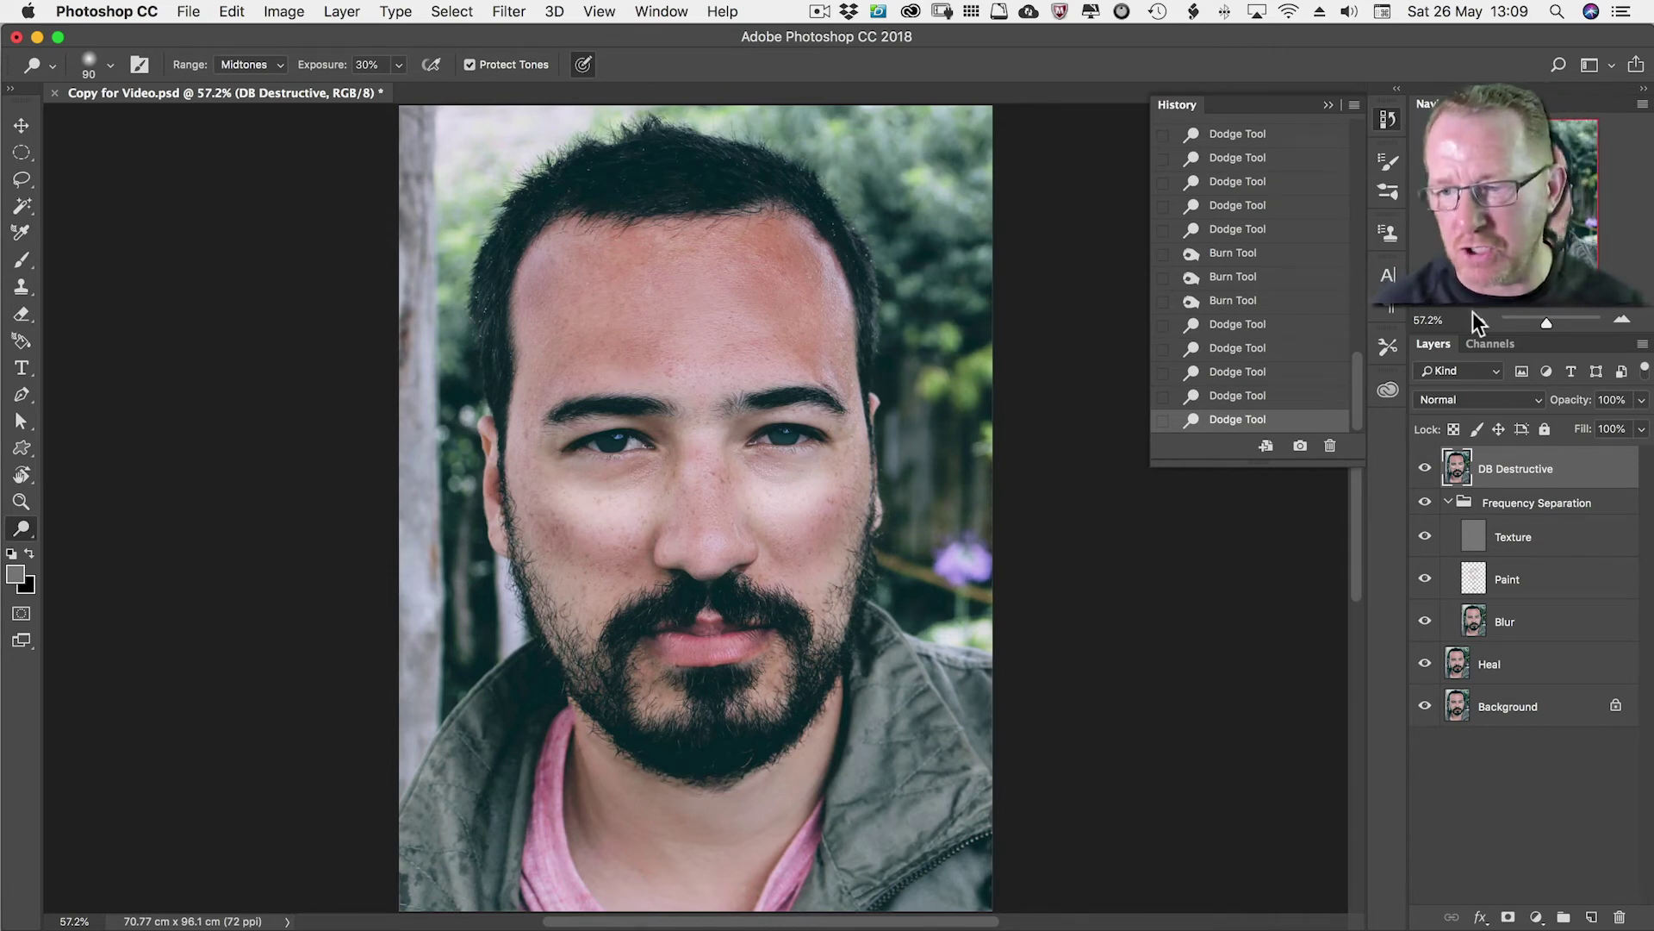
pyautogui.click(1424, 467)
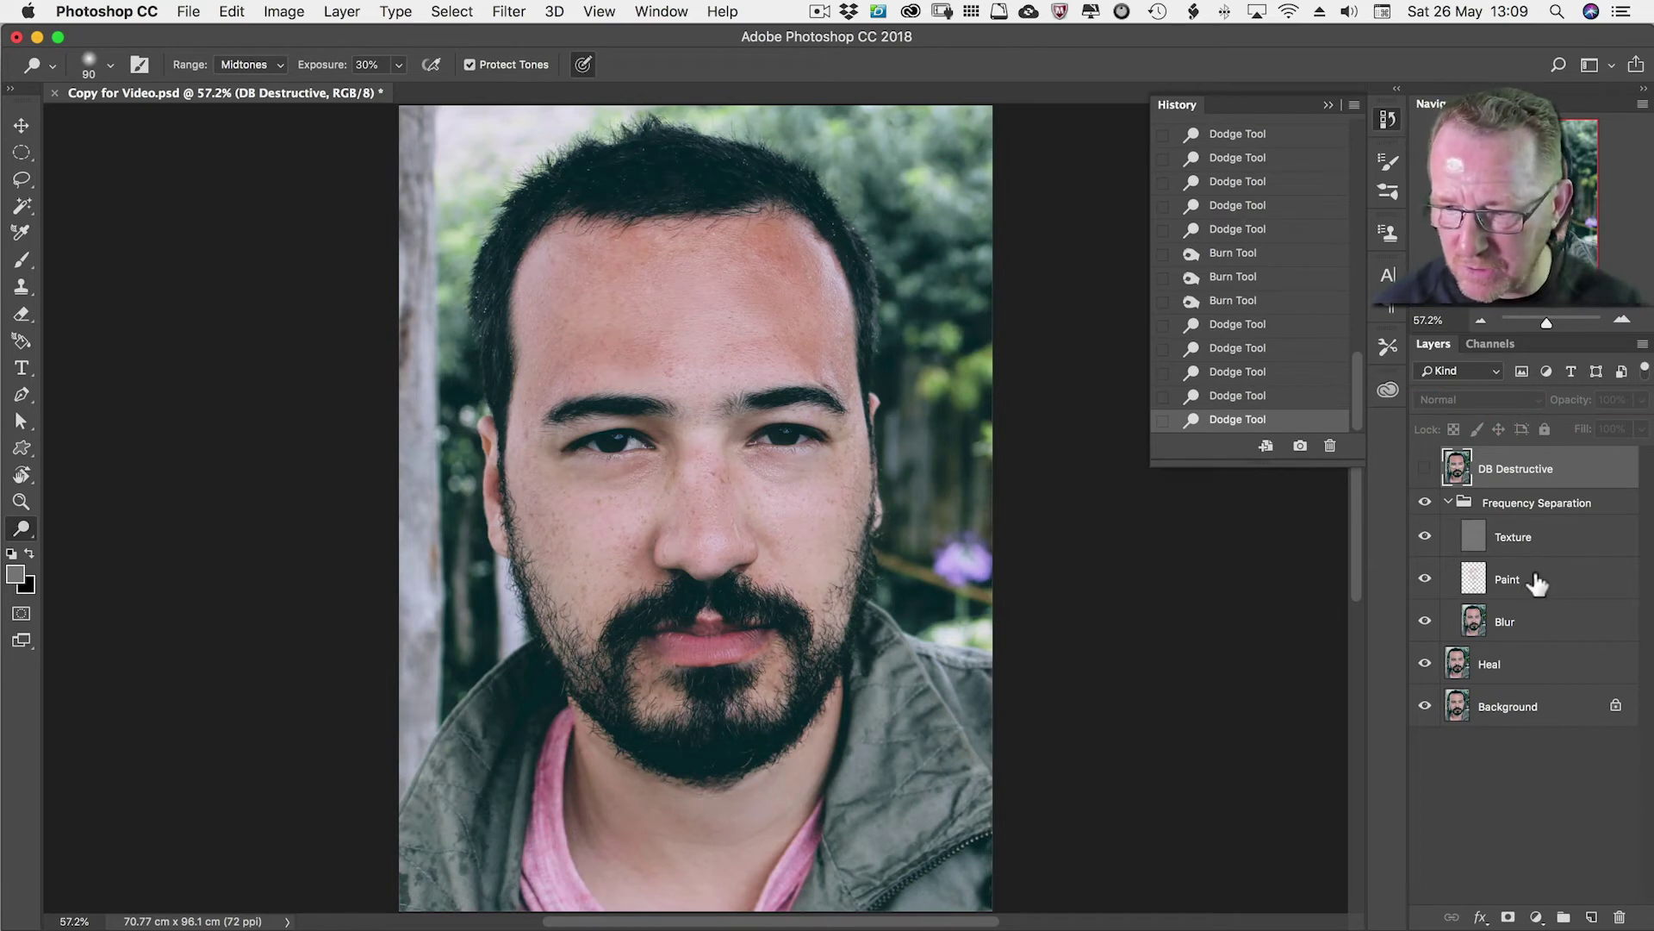
# Select the Paint layer in the Frequency Separation group and toggle its visibility to check its effect.
pyautogui.click(1528, 573)
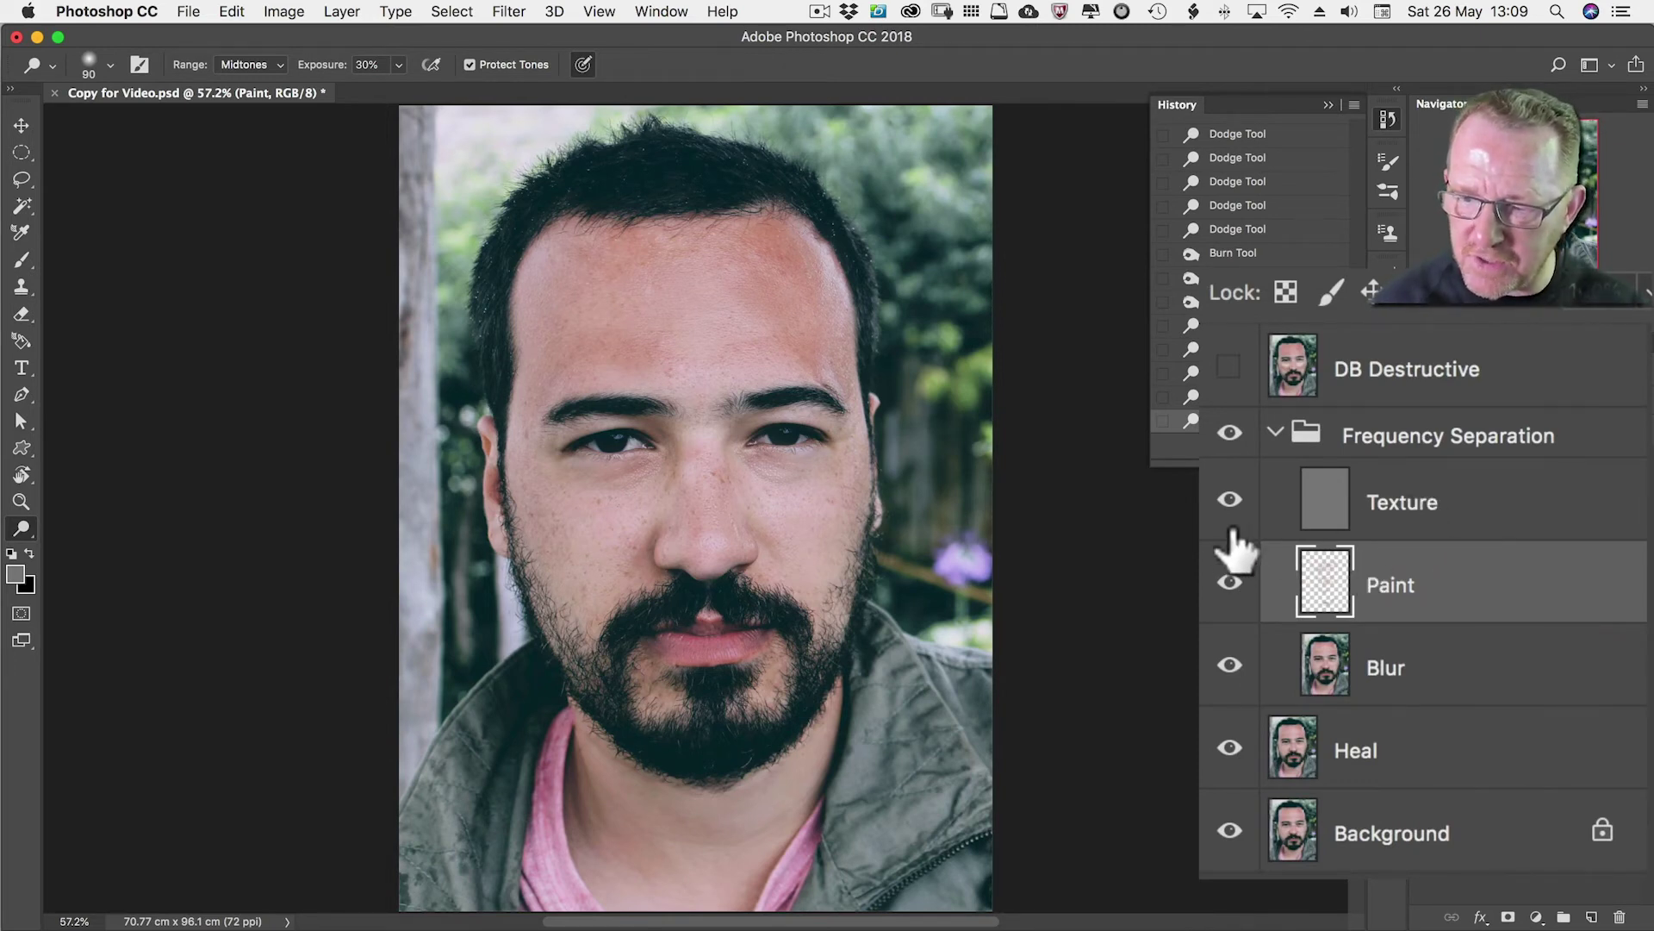
pyautogui.click(1231, 586)
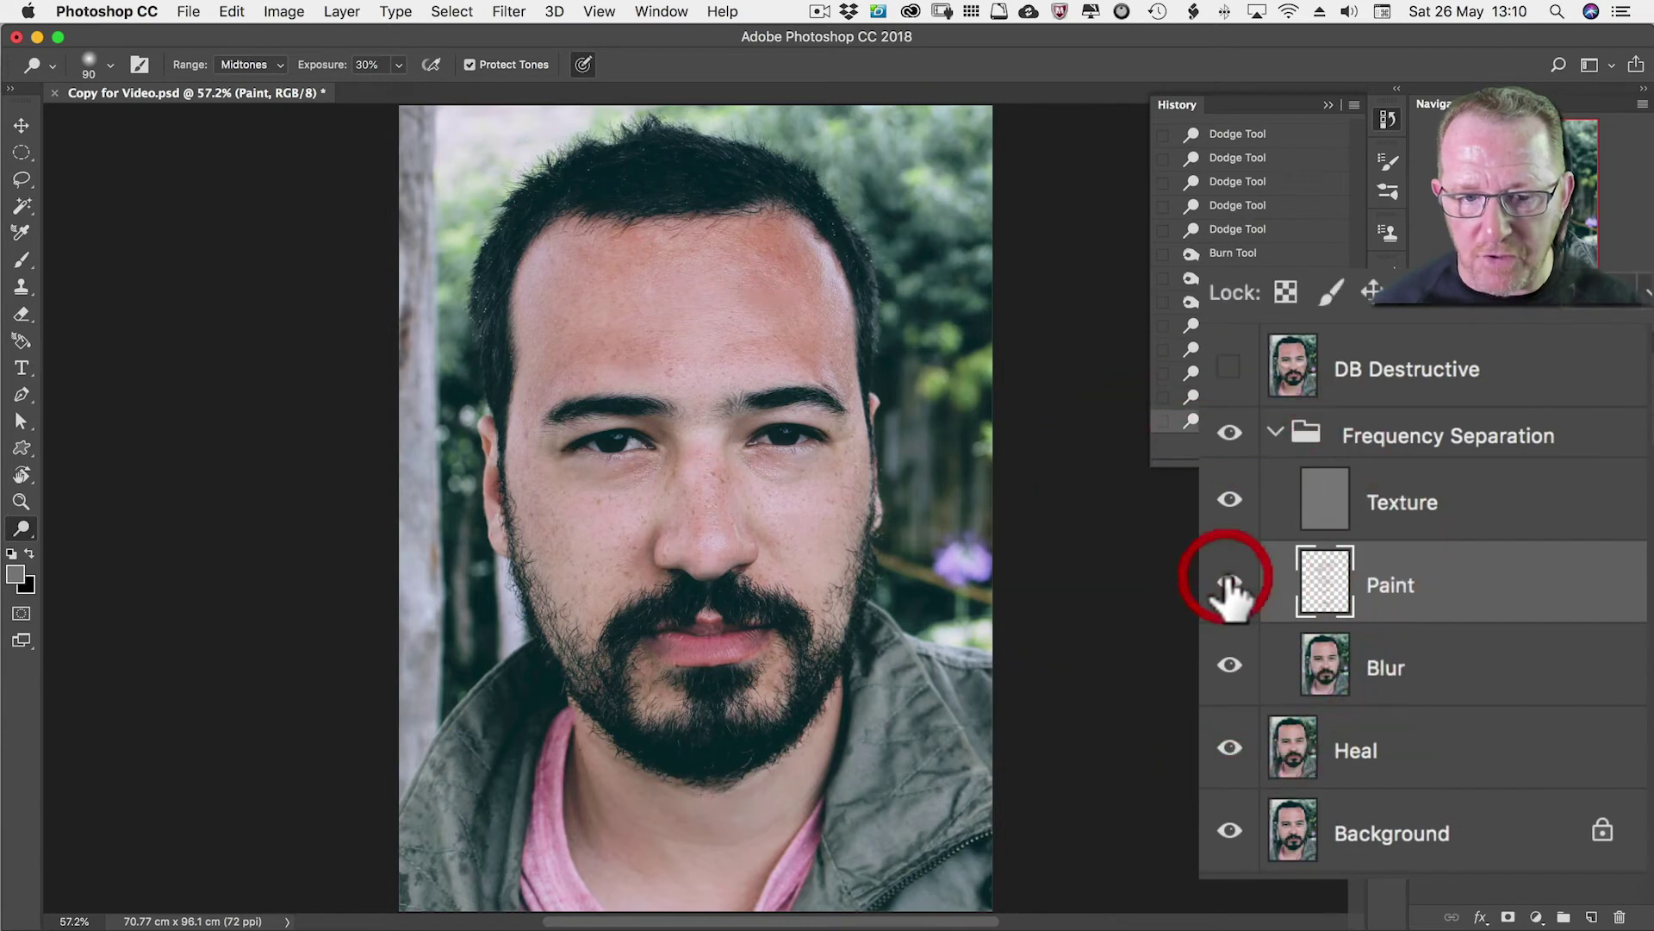
pyautogui.click(1230, 586)
pyautogui.click(1230, 588)
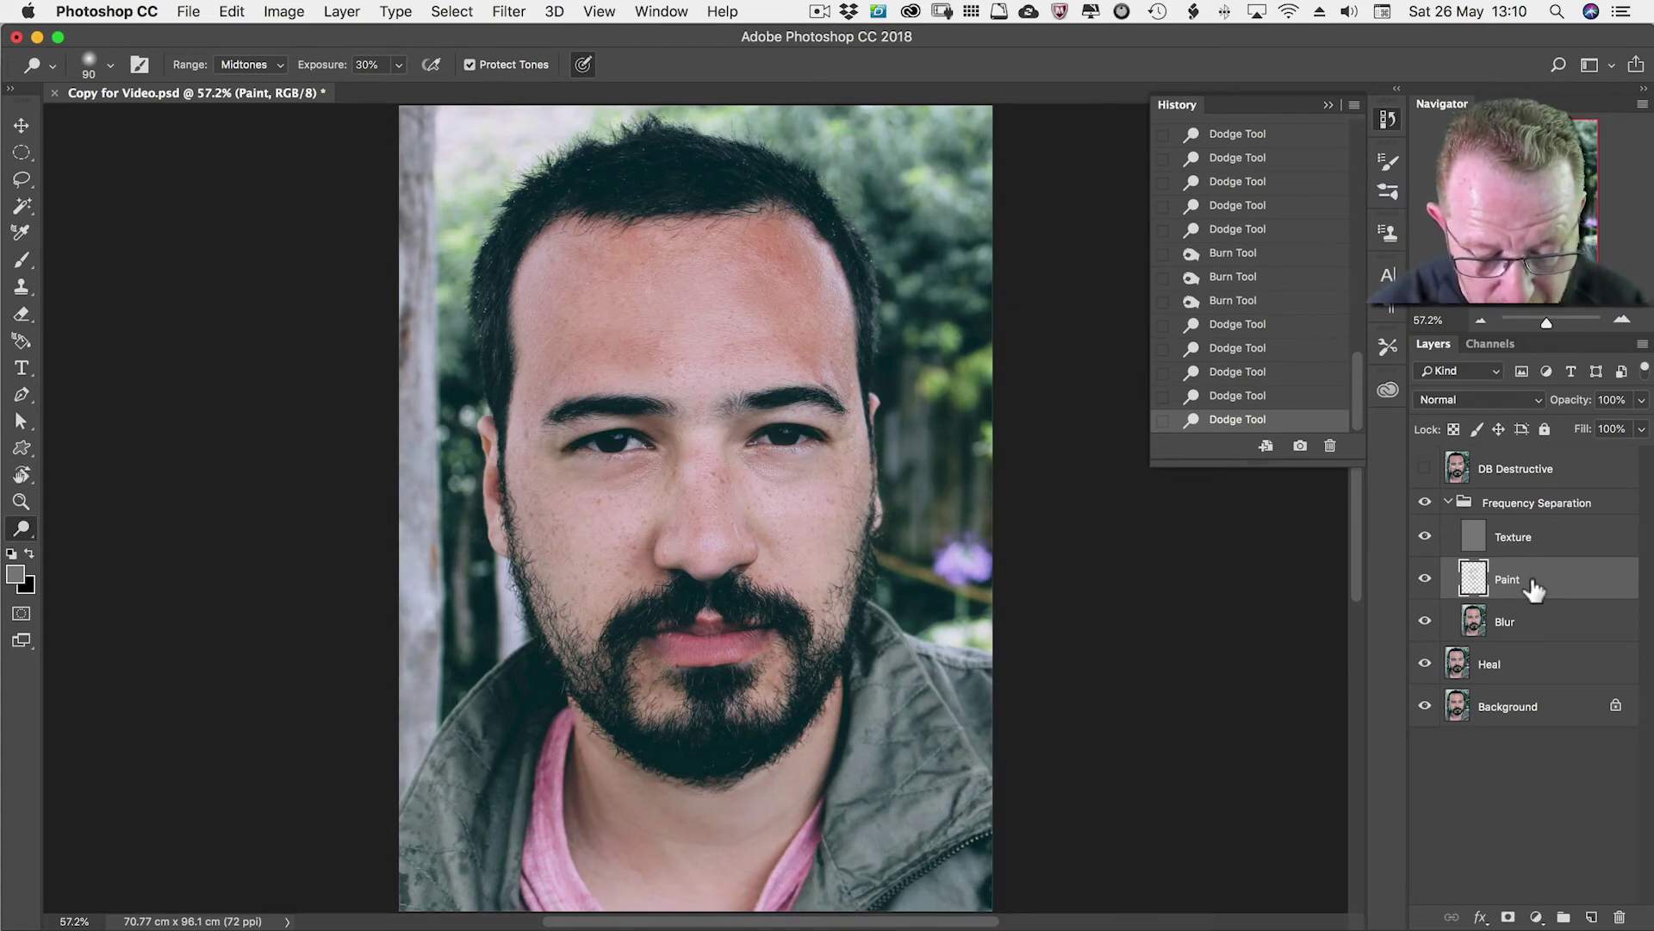
# Create a layer named DB Overlay above Paint, in Overlay mode and filled with Overlay-neutral 50% gray.
pyautogui.press('super+shift+n')
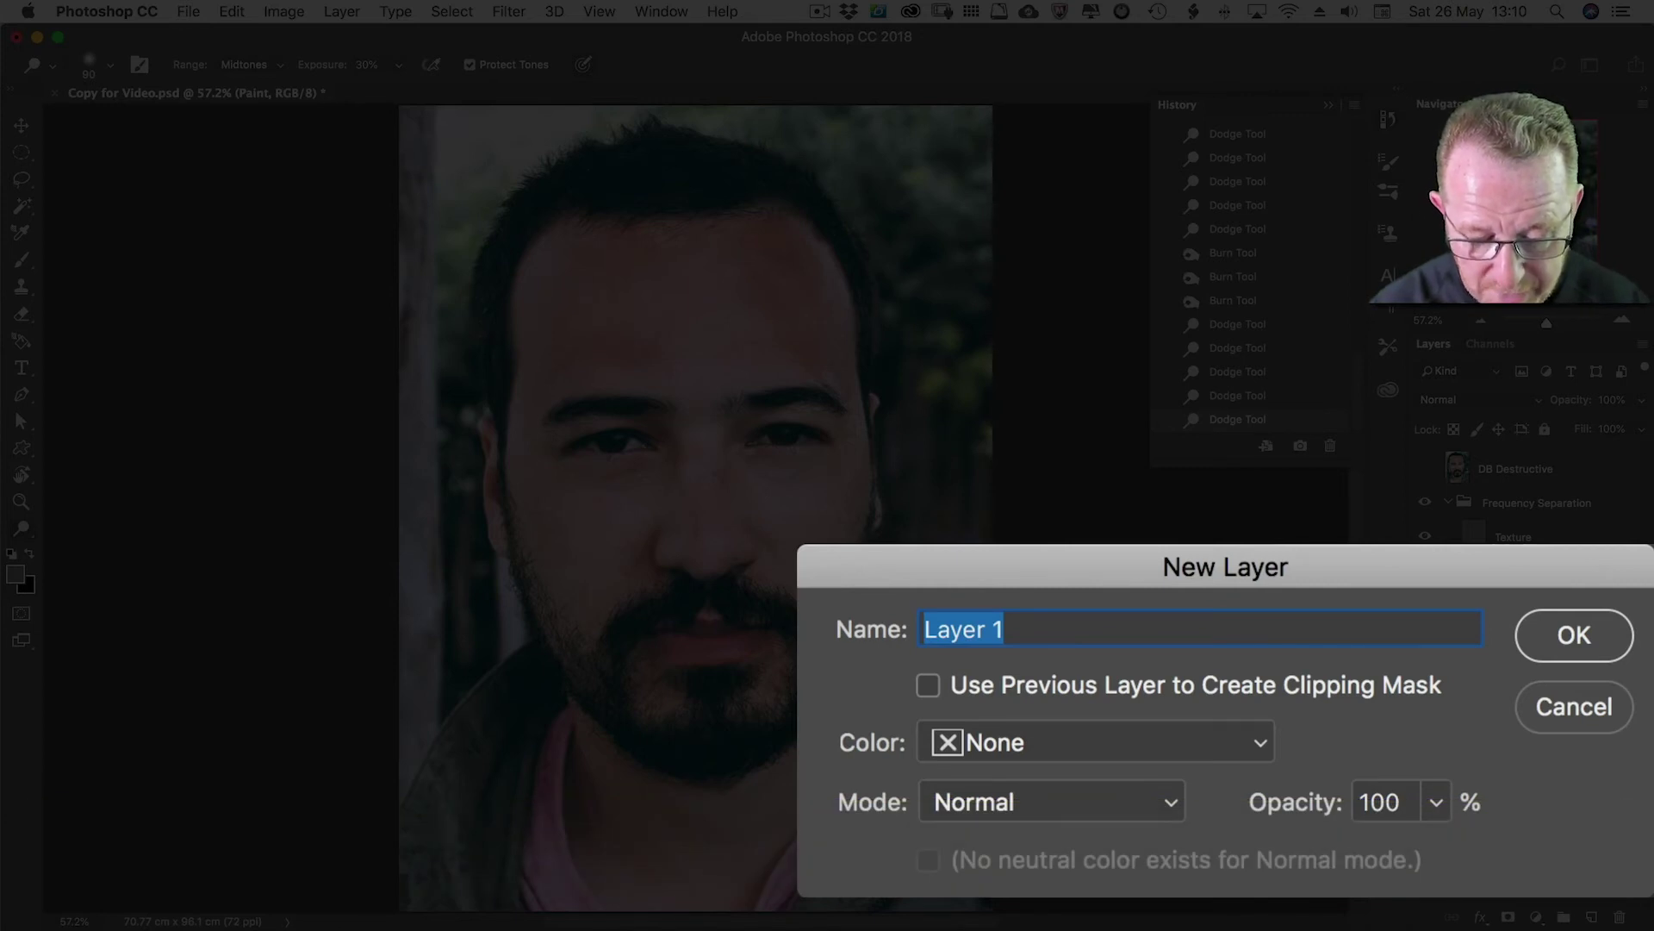
pyautogui.write('DB ')
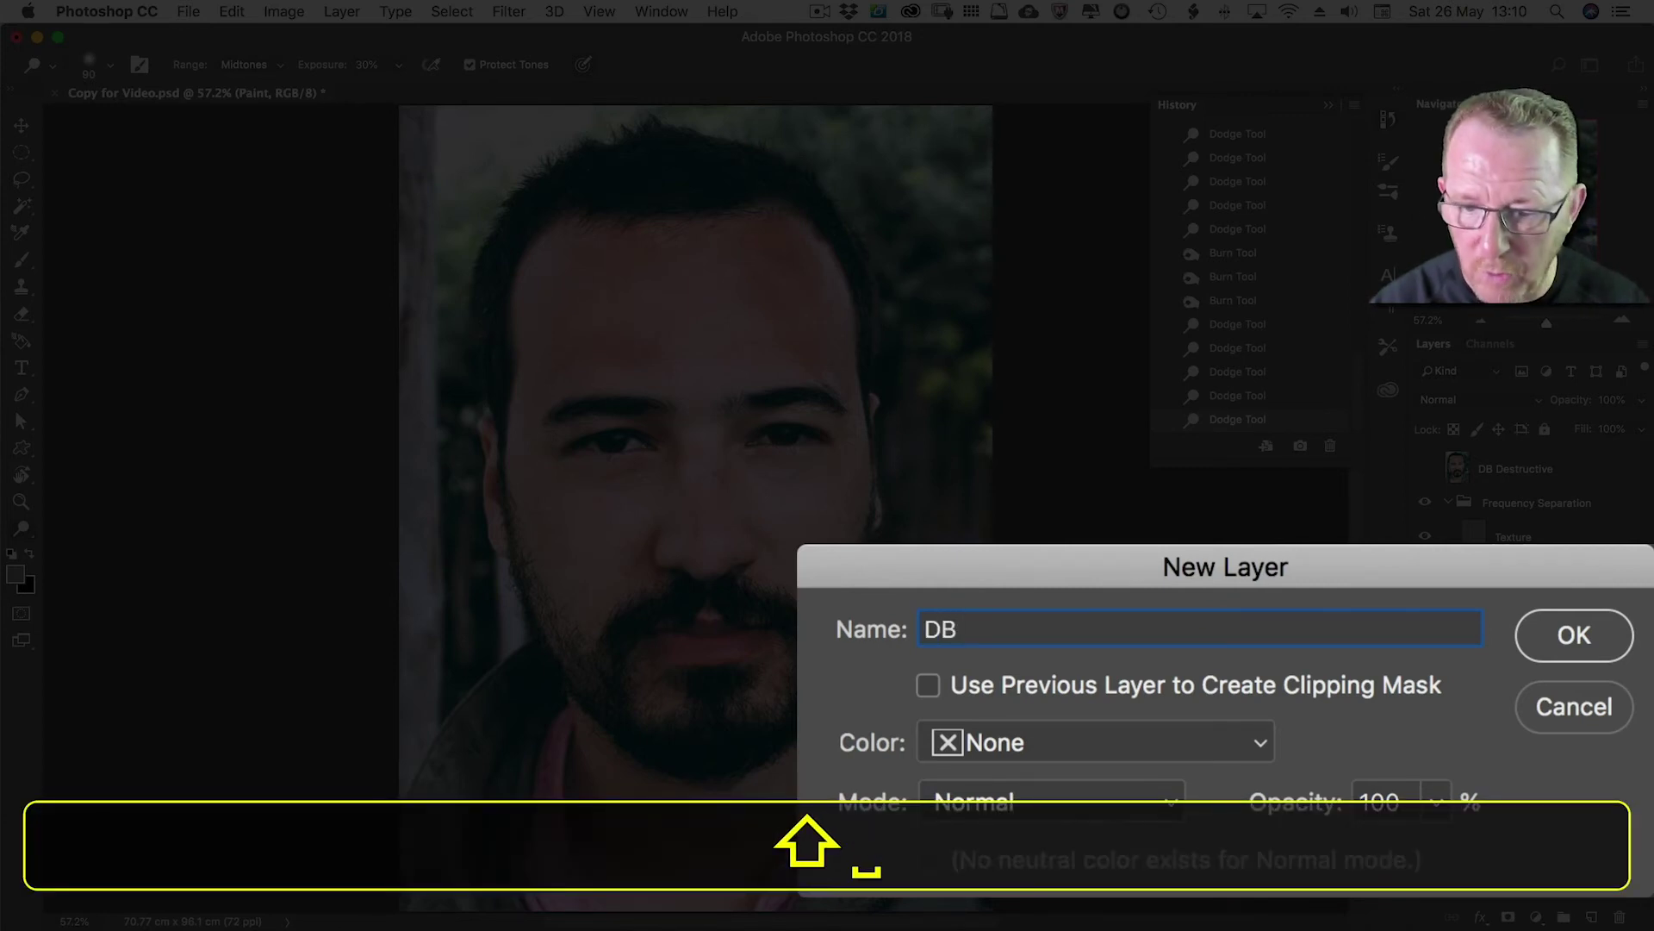
pyautogui.write('Overlay')
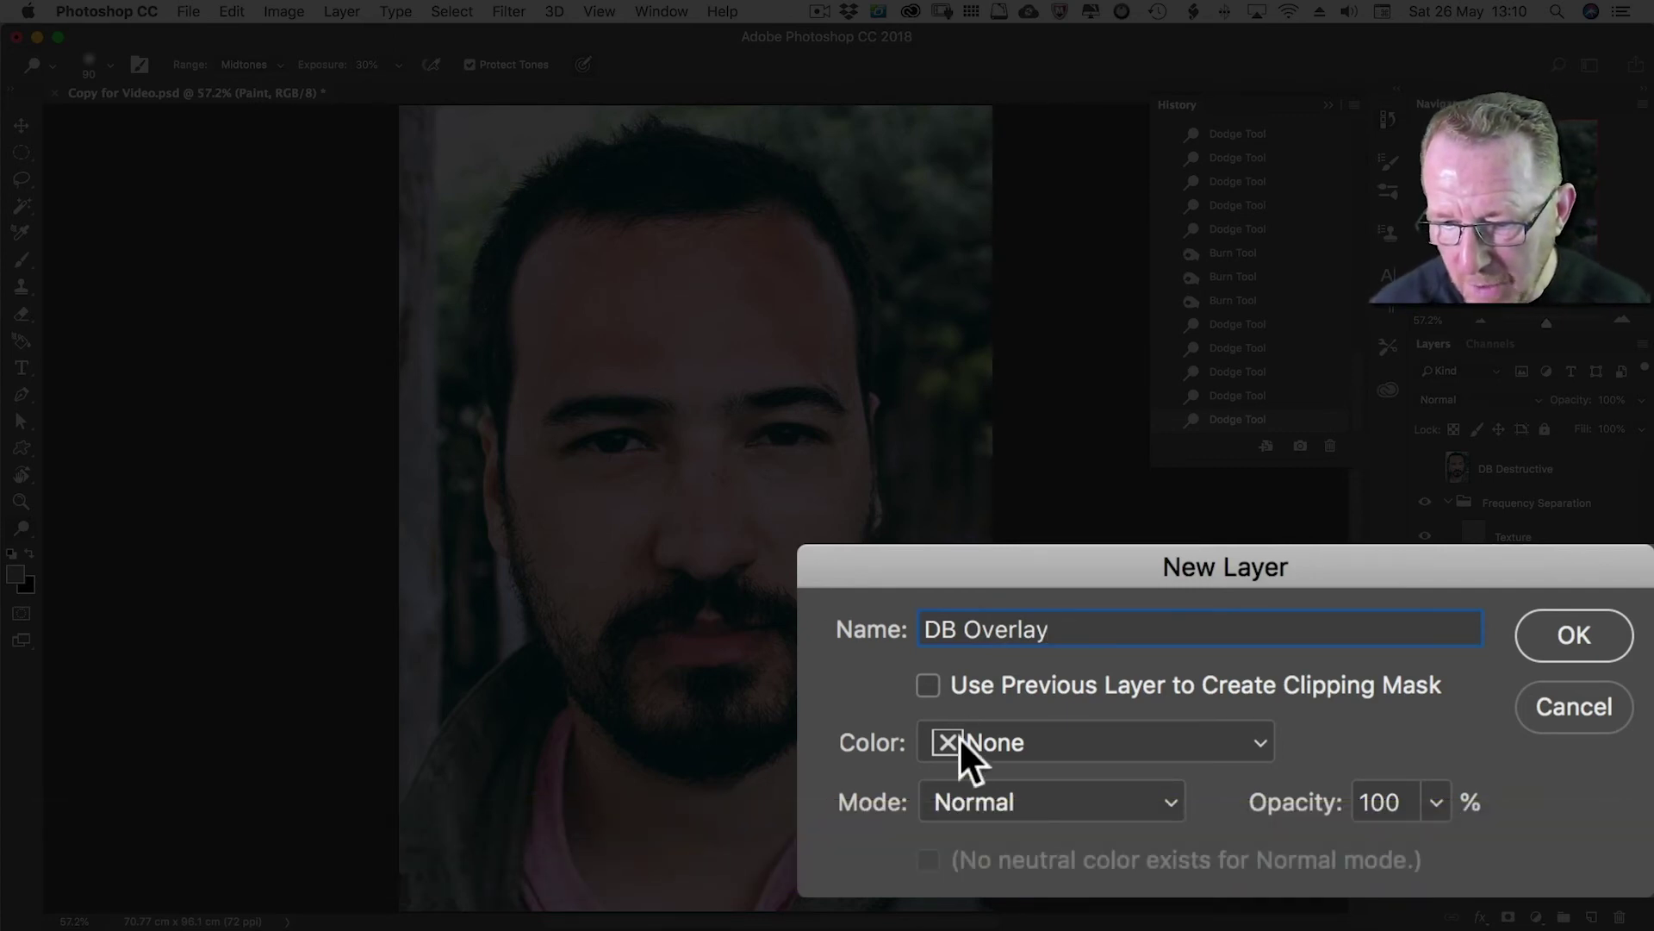
pyautogui.click(995, 799)
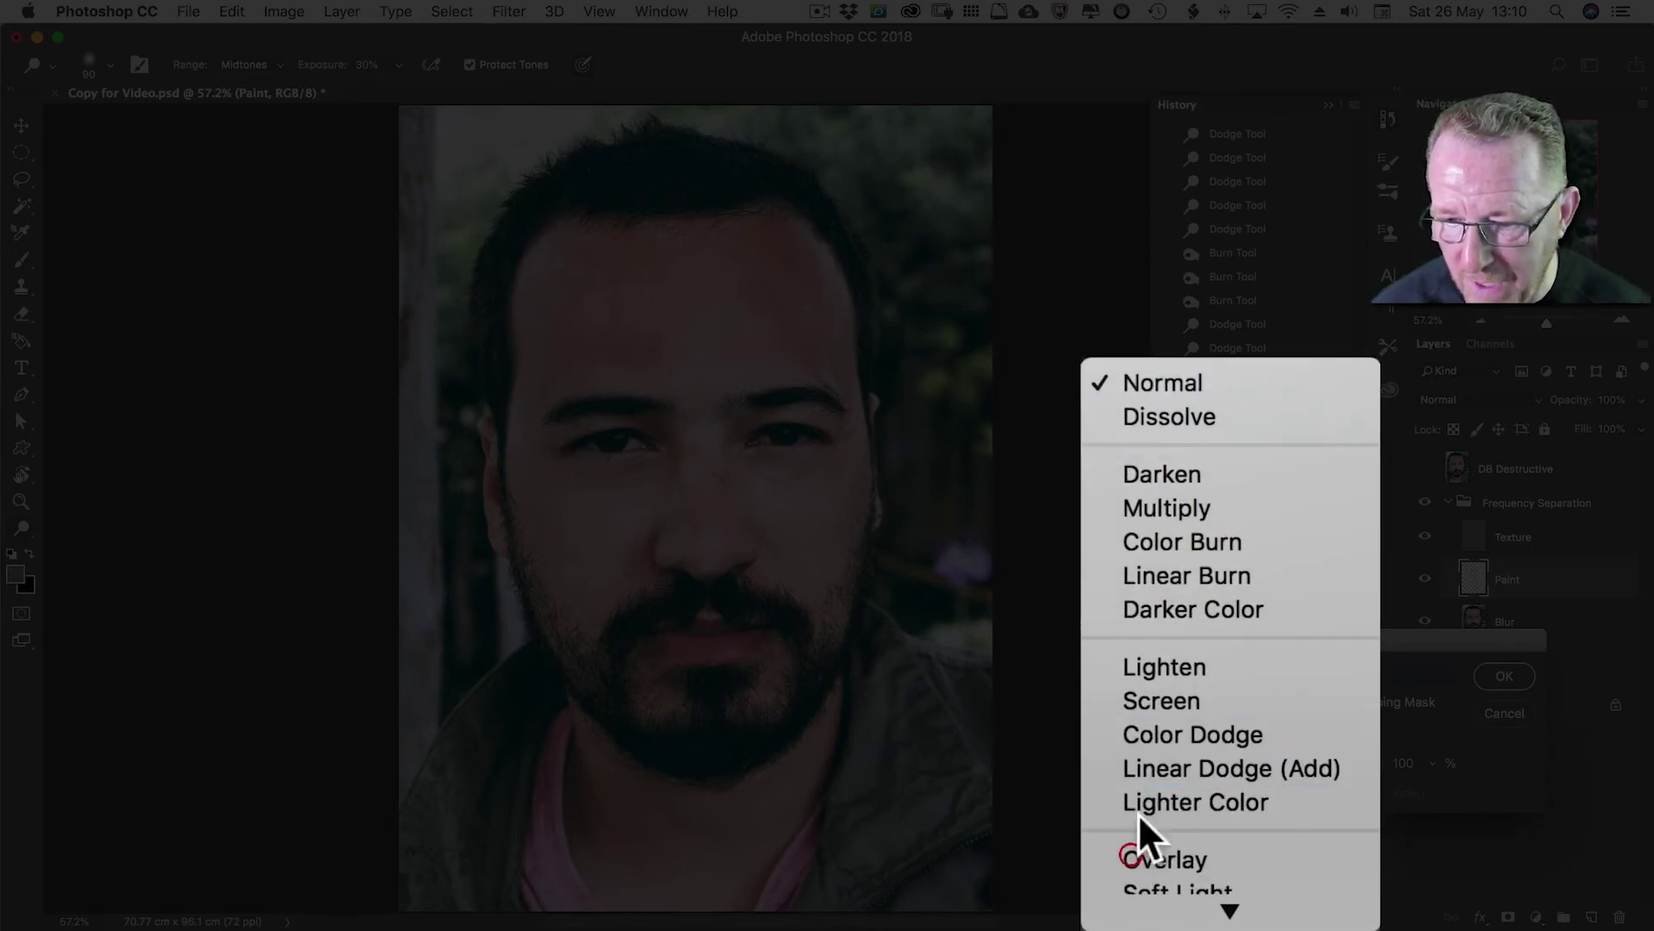
pyautogui.click(1136, 855)
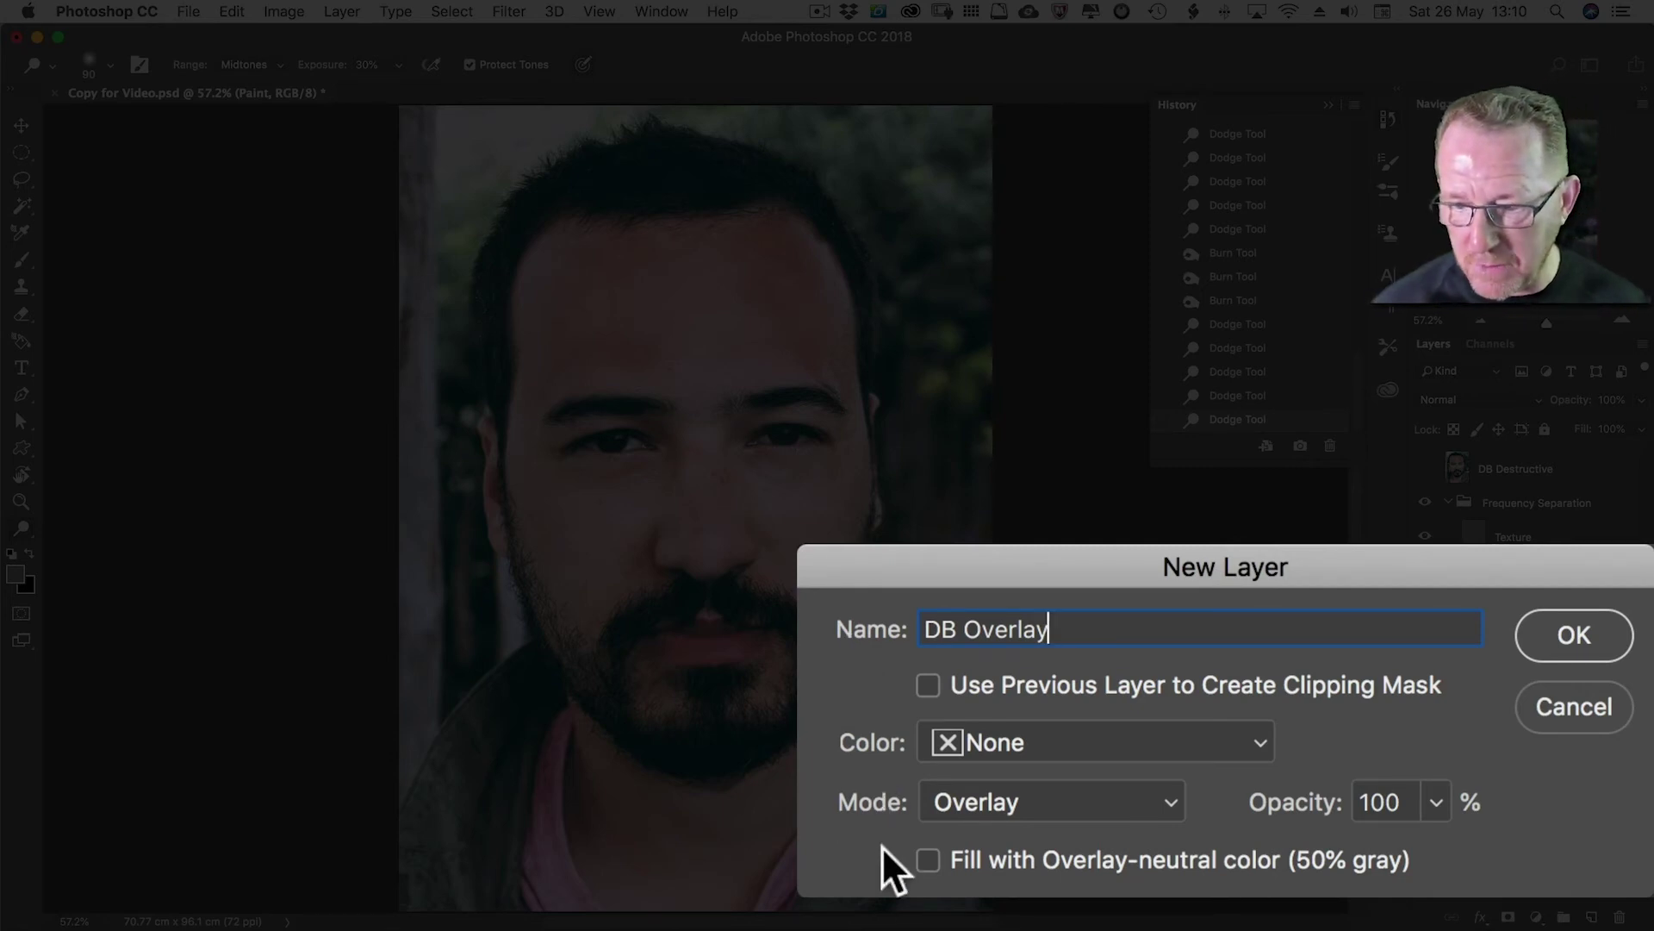
pyautogui.click(928, 860)
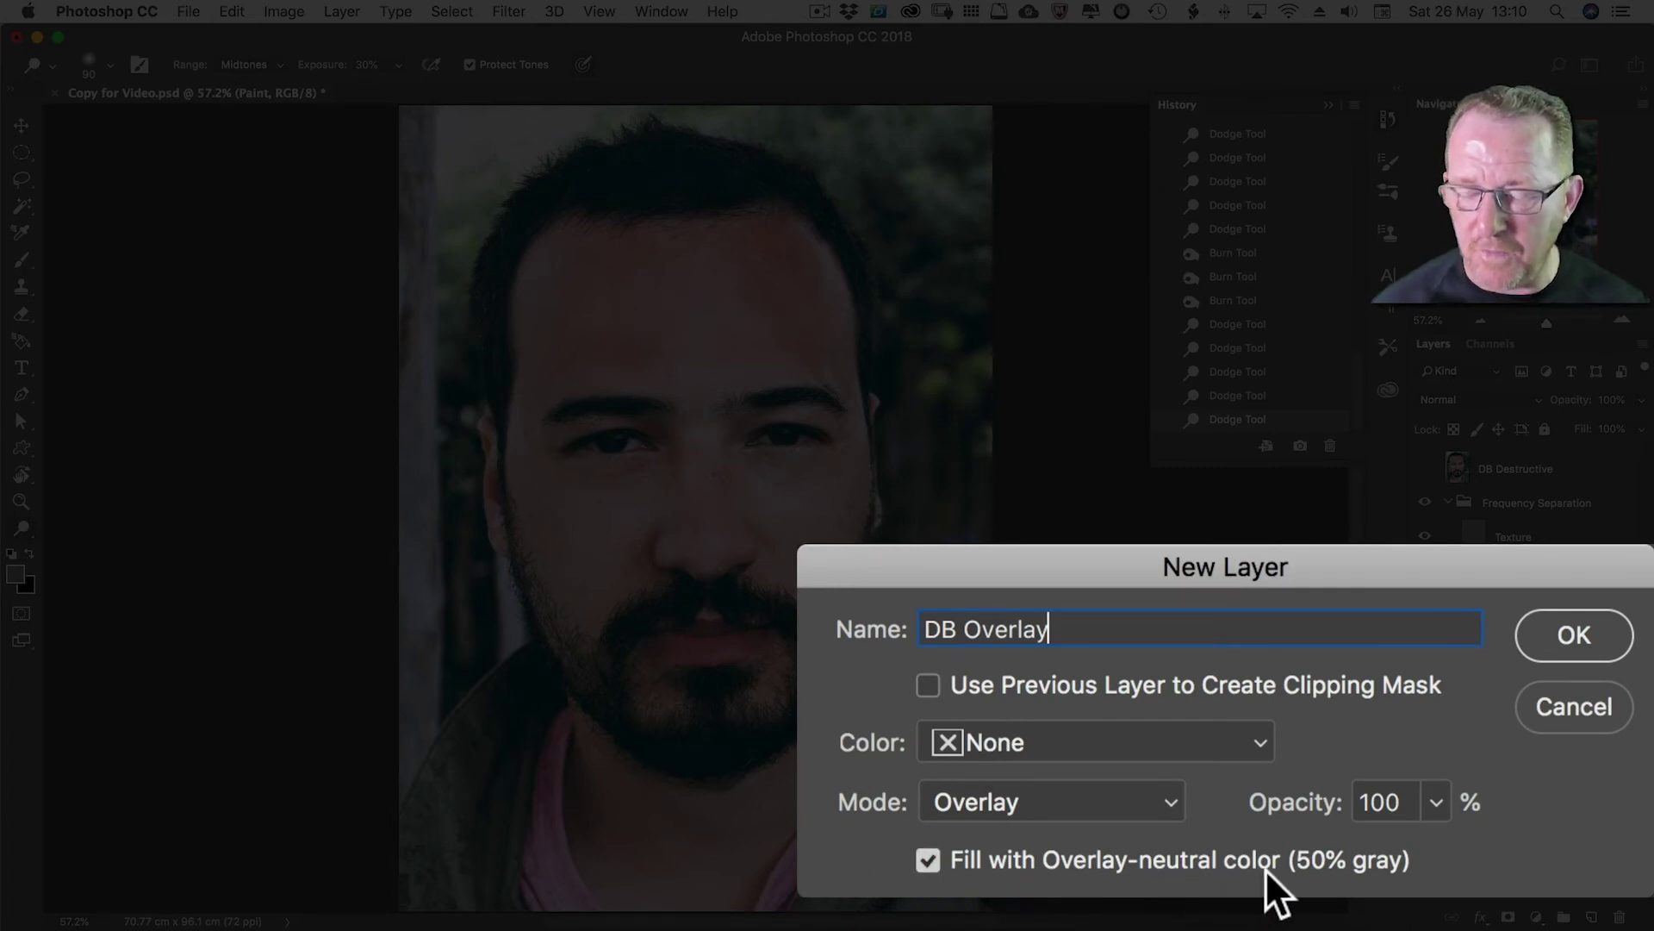
pyautogui.click(1561, 636)
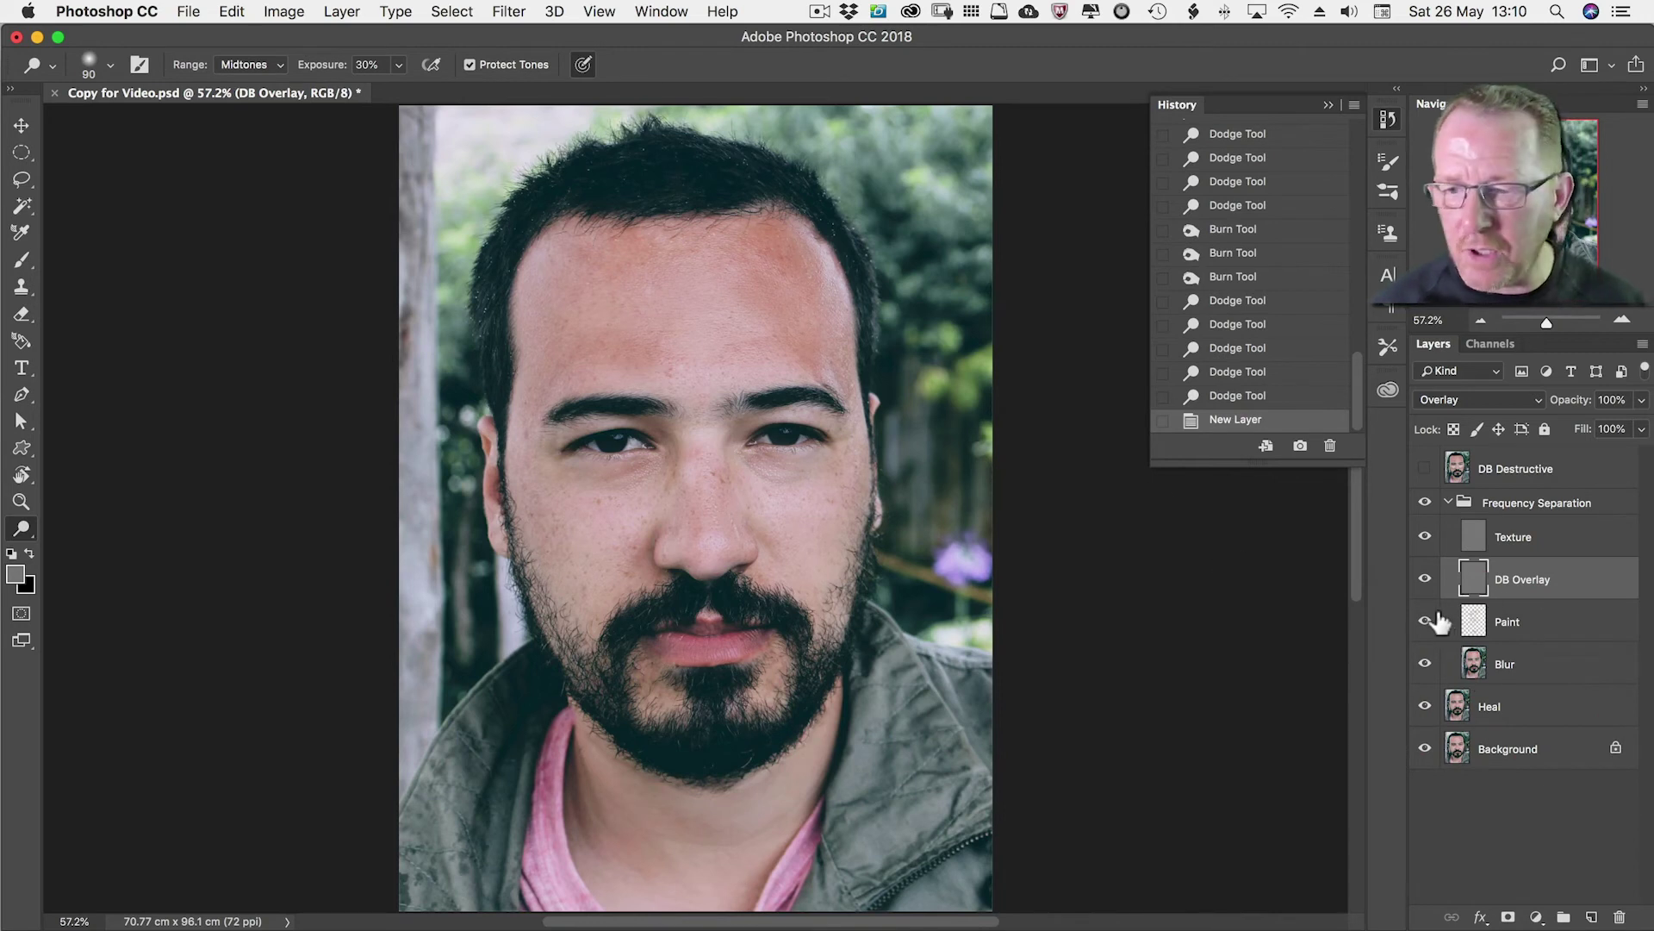
# Inspect the Fill dialog's 50% Gray option without applying it, and check the gray foreground color's values in the Color Picker.
pyautogui.click(232, 14)
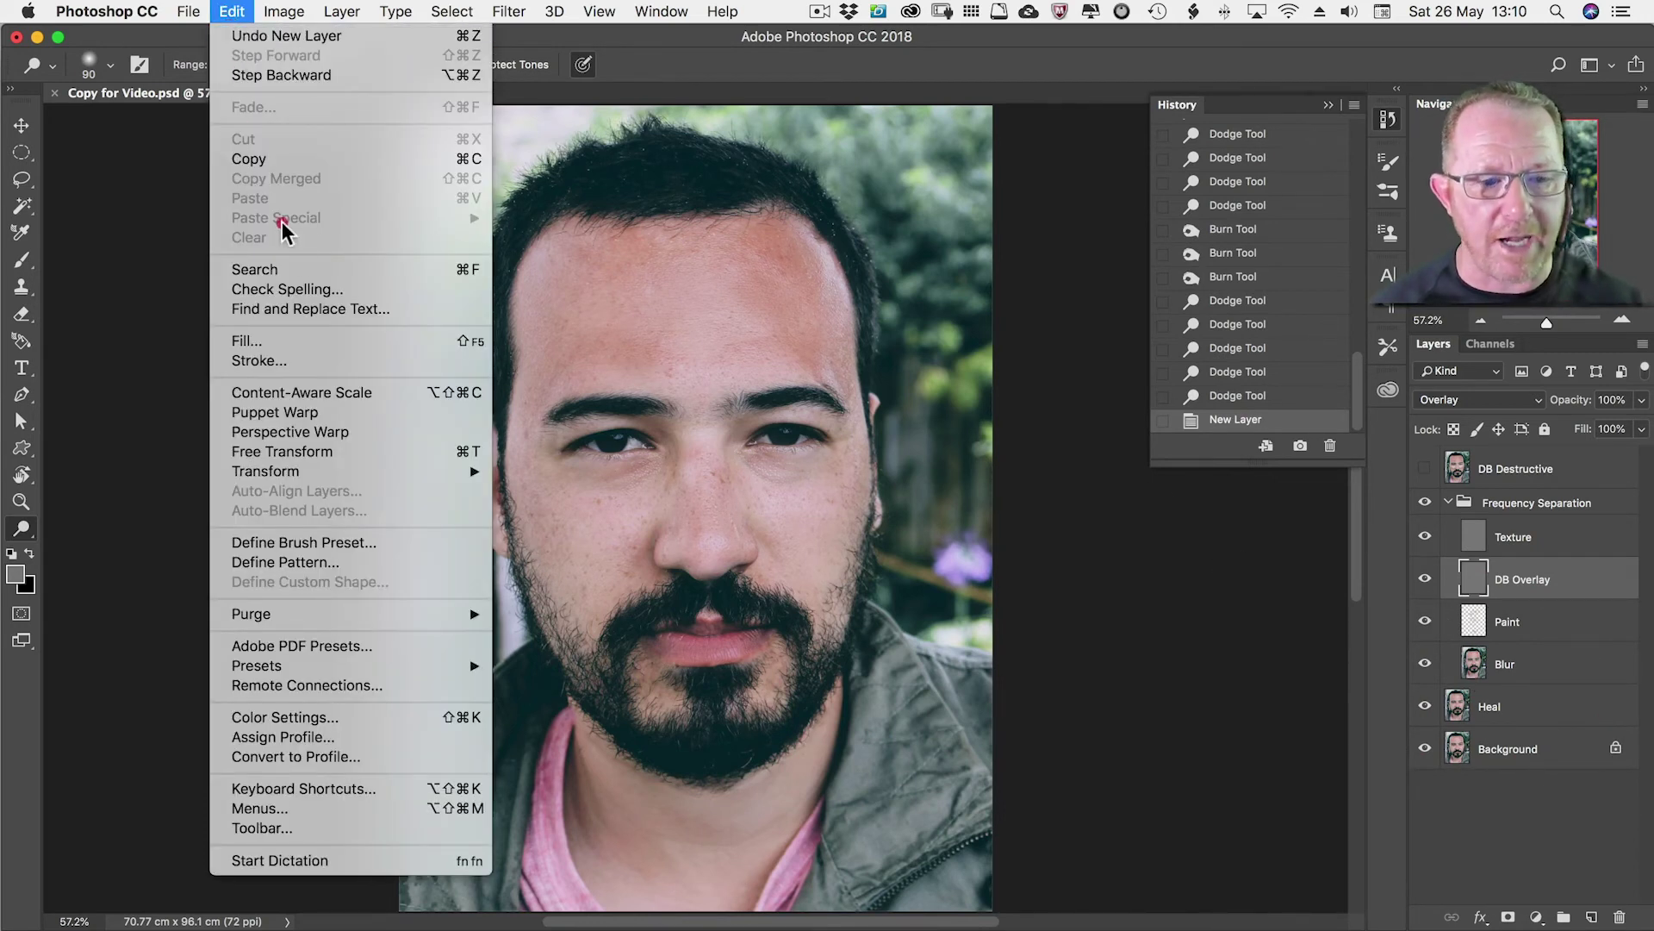
pyautogui.click(294, 348)
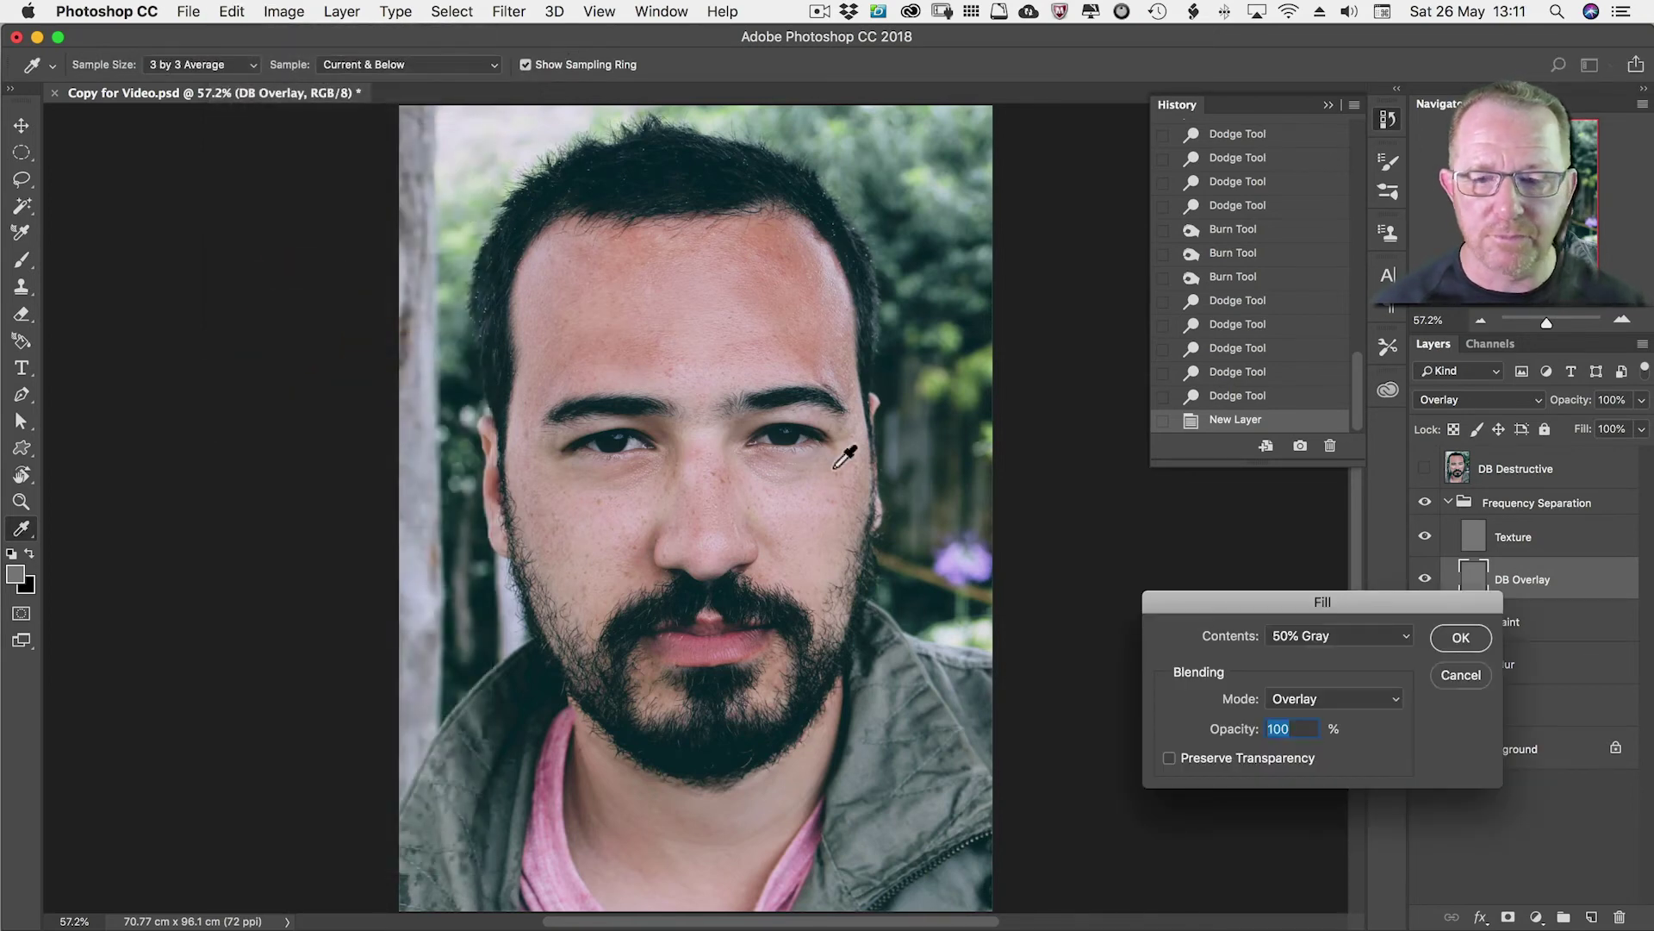
pyautogui.click(1453, 677)
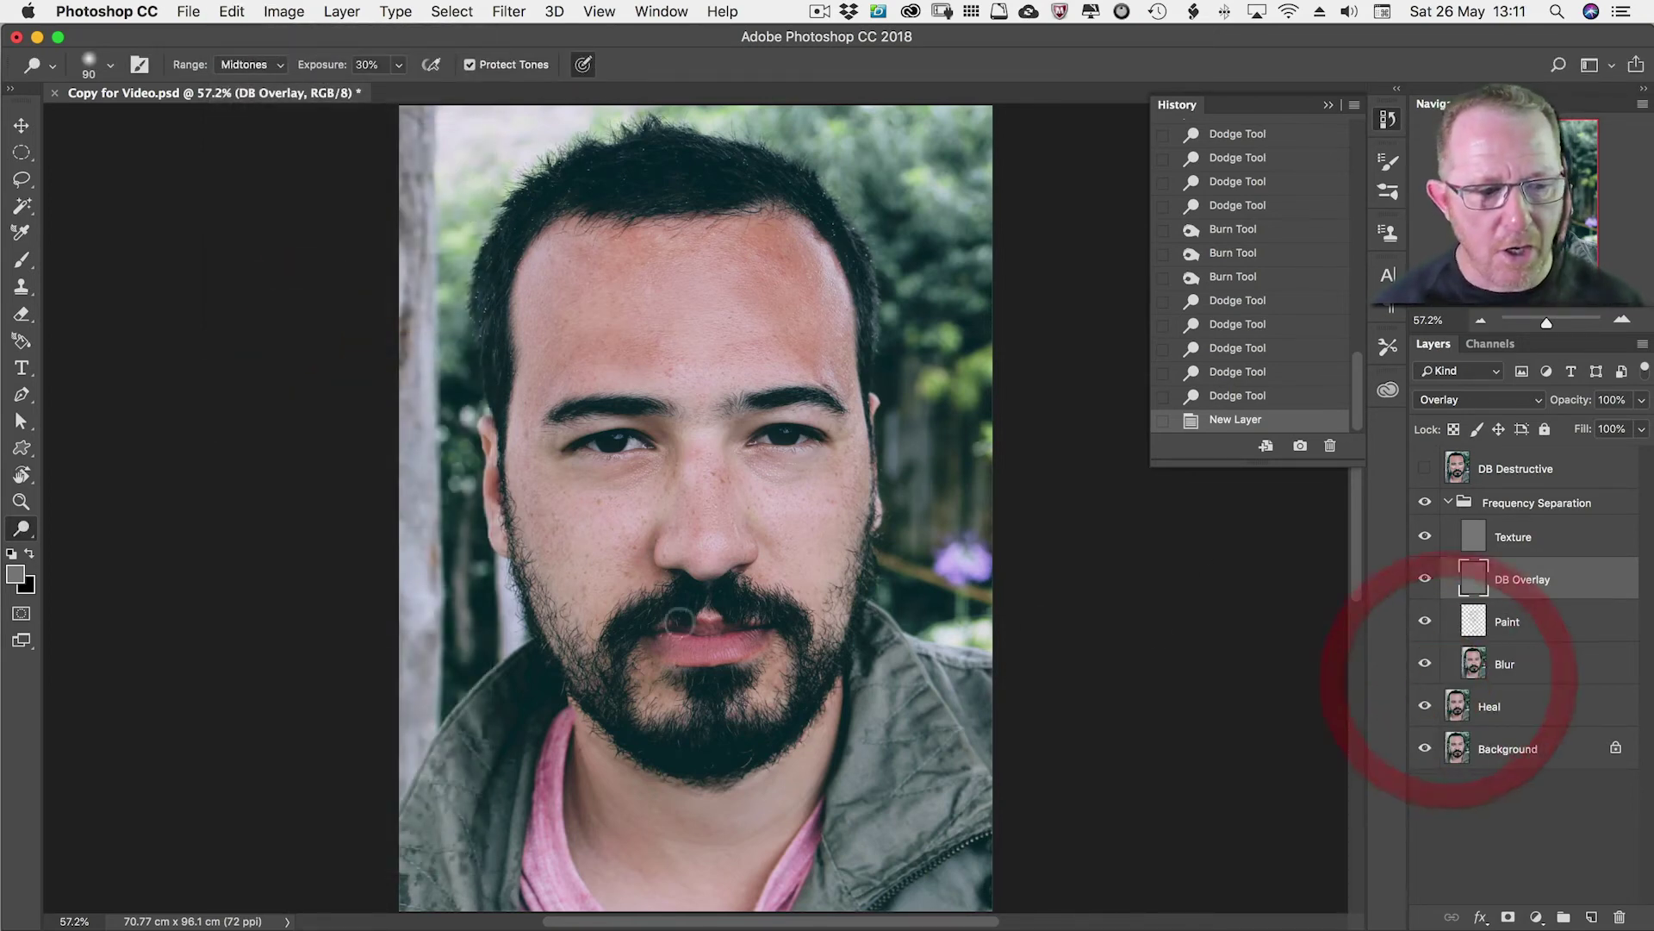
pyautogui.click(15, 573)
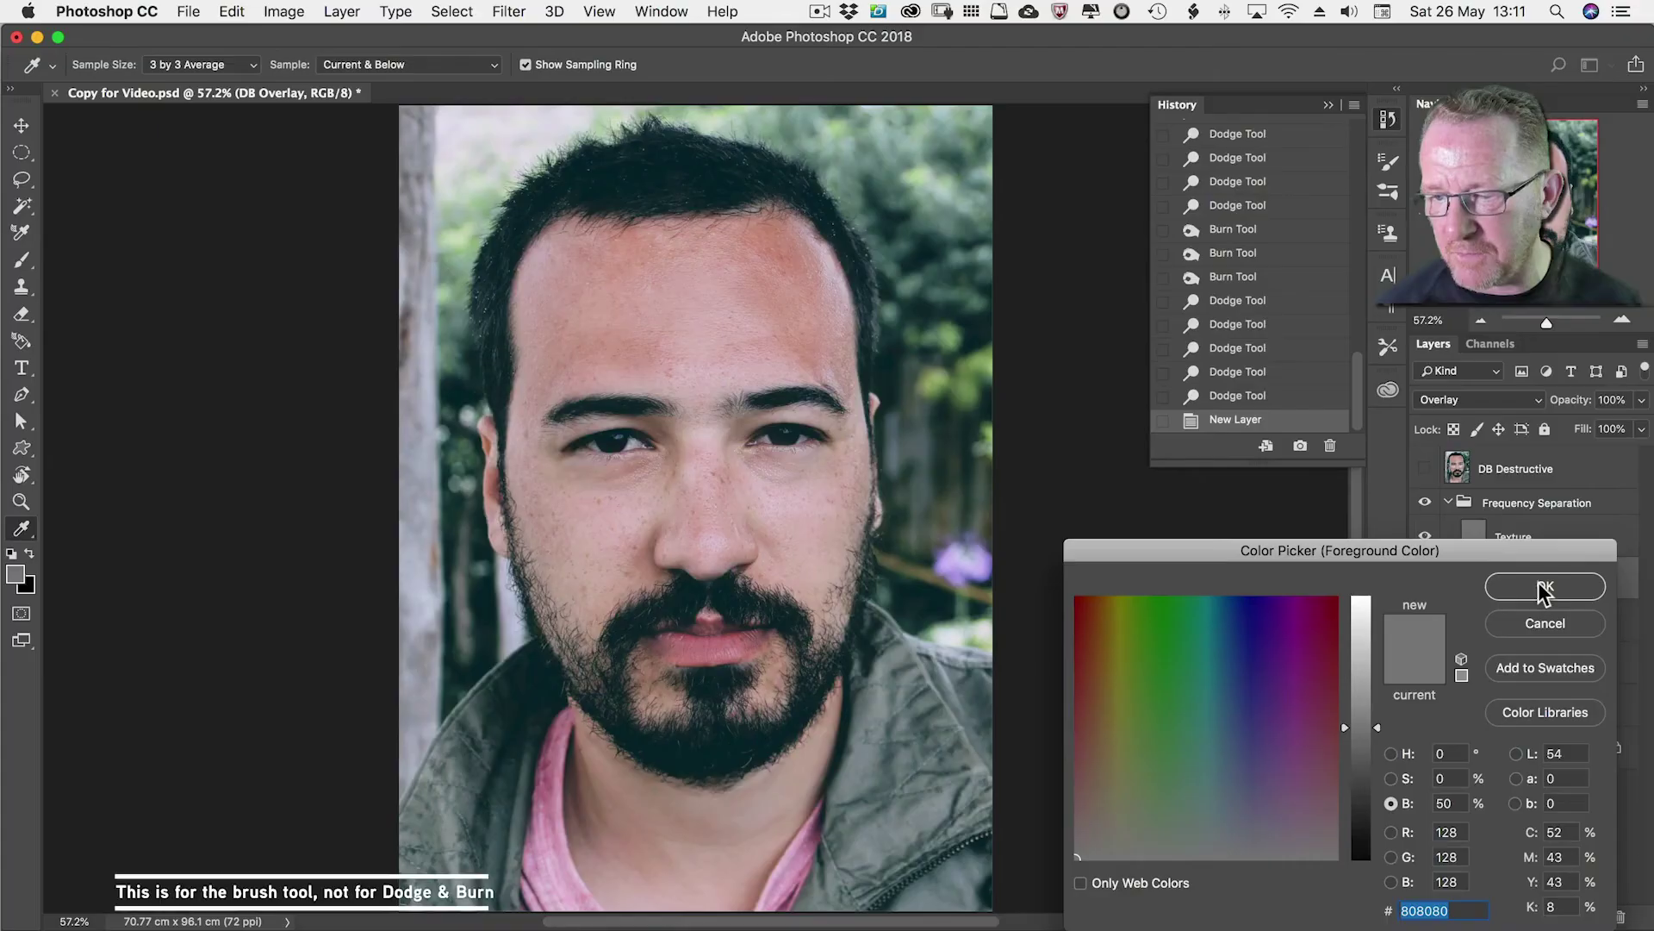
pyautogui.click(1543, 591)
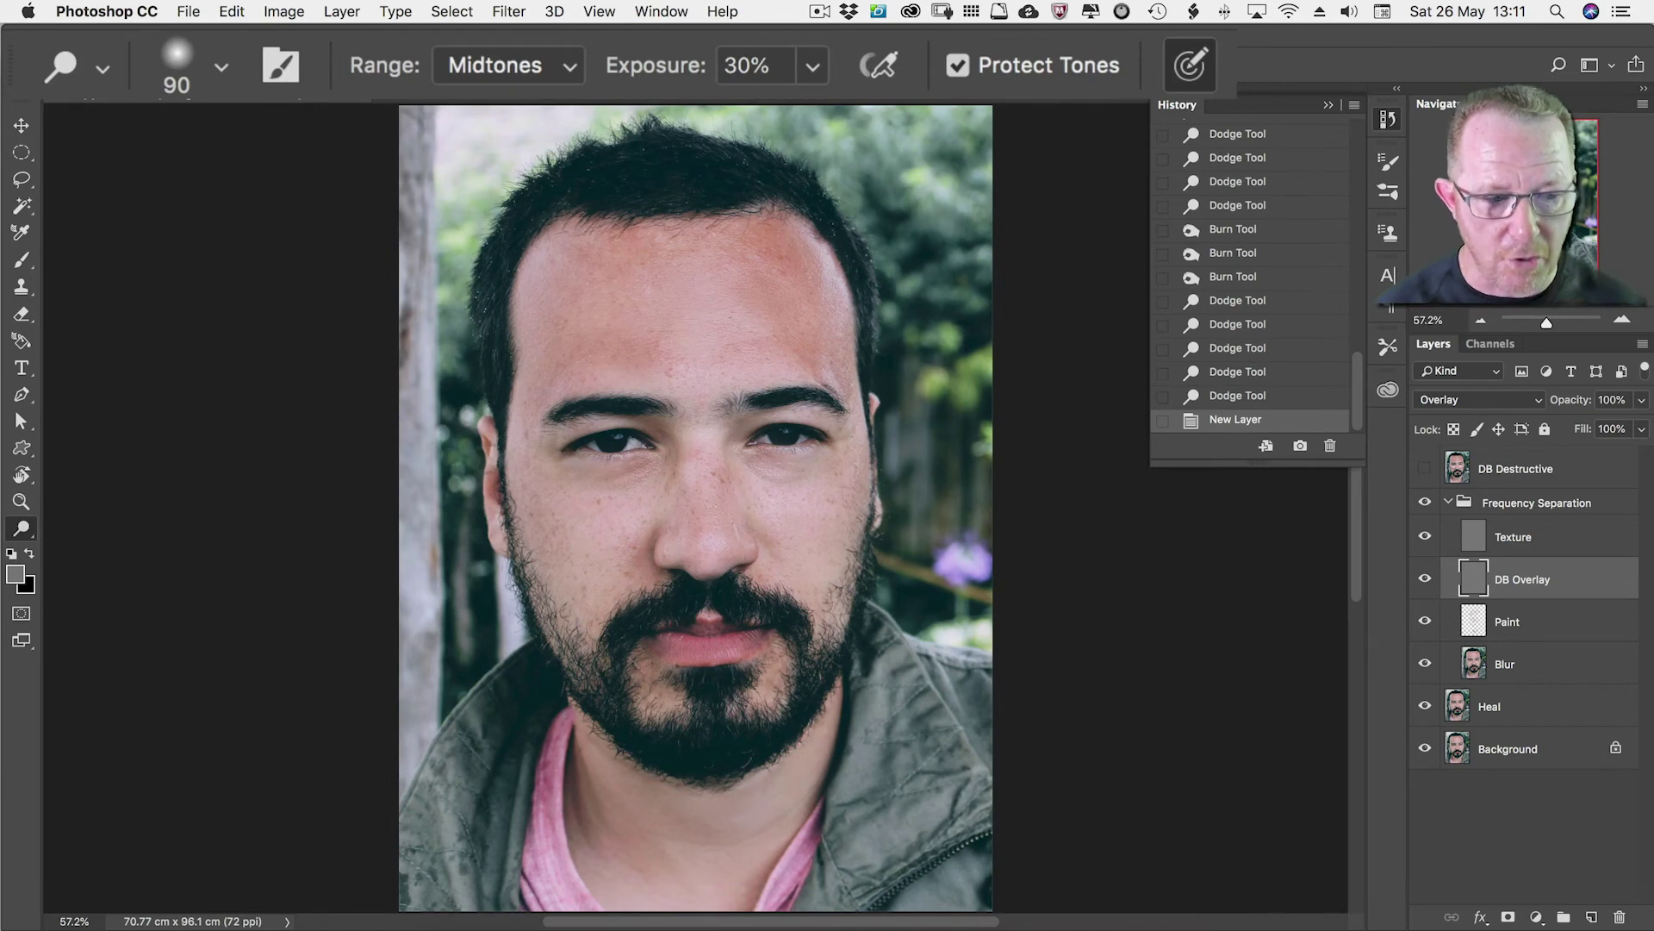
# On DB Overlay, burn below both cheekbones with a 250 px brush set to Midtones at 30%, and dodge the cheeks under the eyes.
pyautogui.hotkey('shift', 'o')
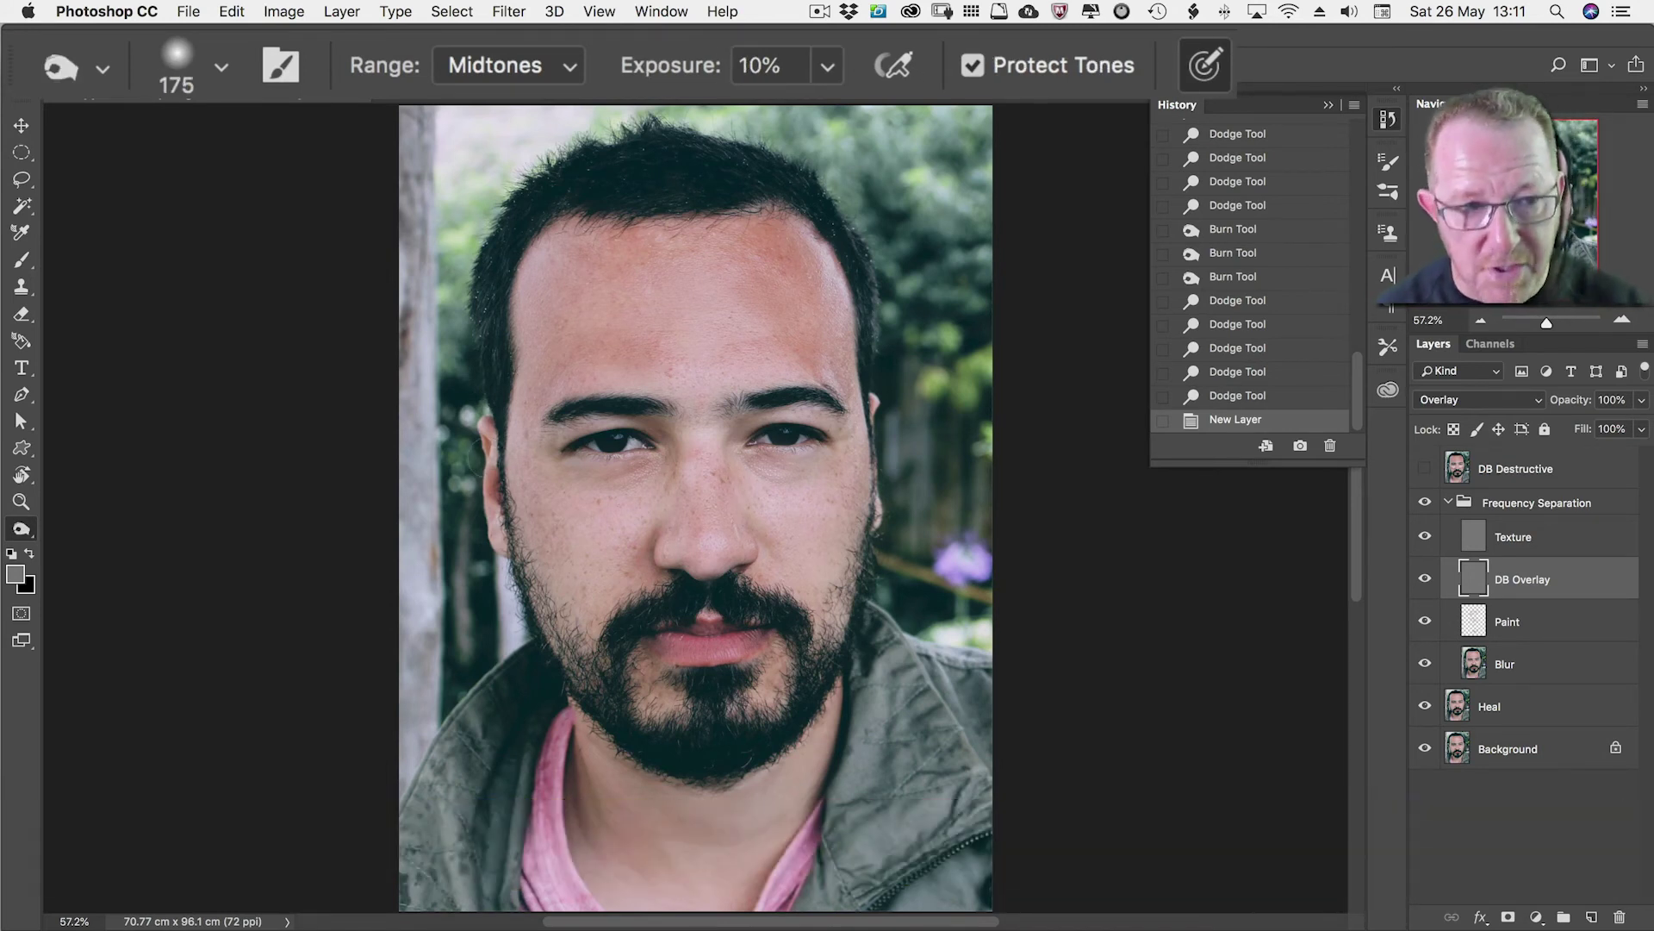
pyautogui.press('3')
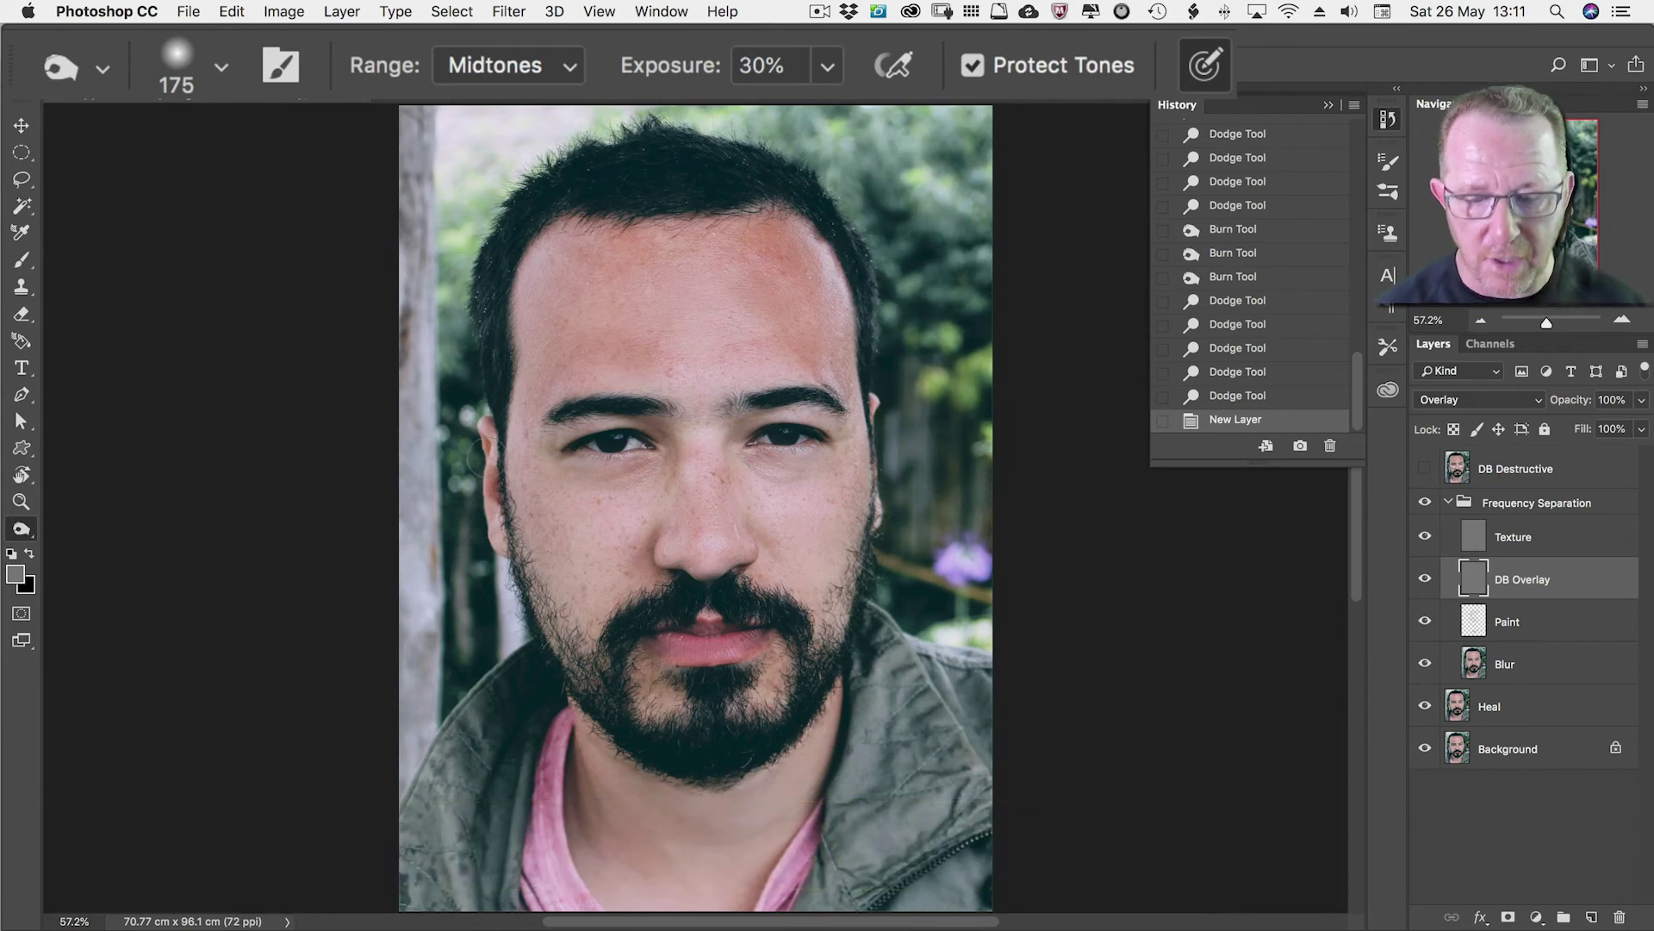
pyautogui.press(']')
pyautogui.press(']')
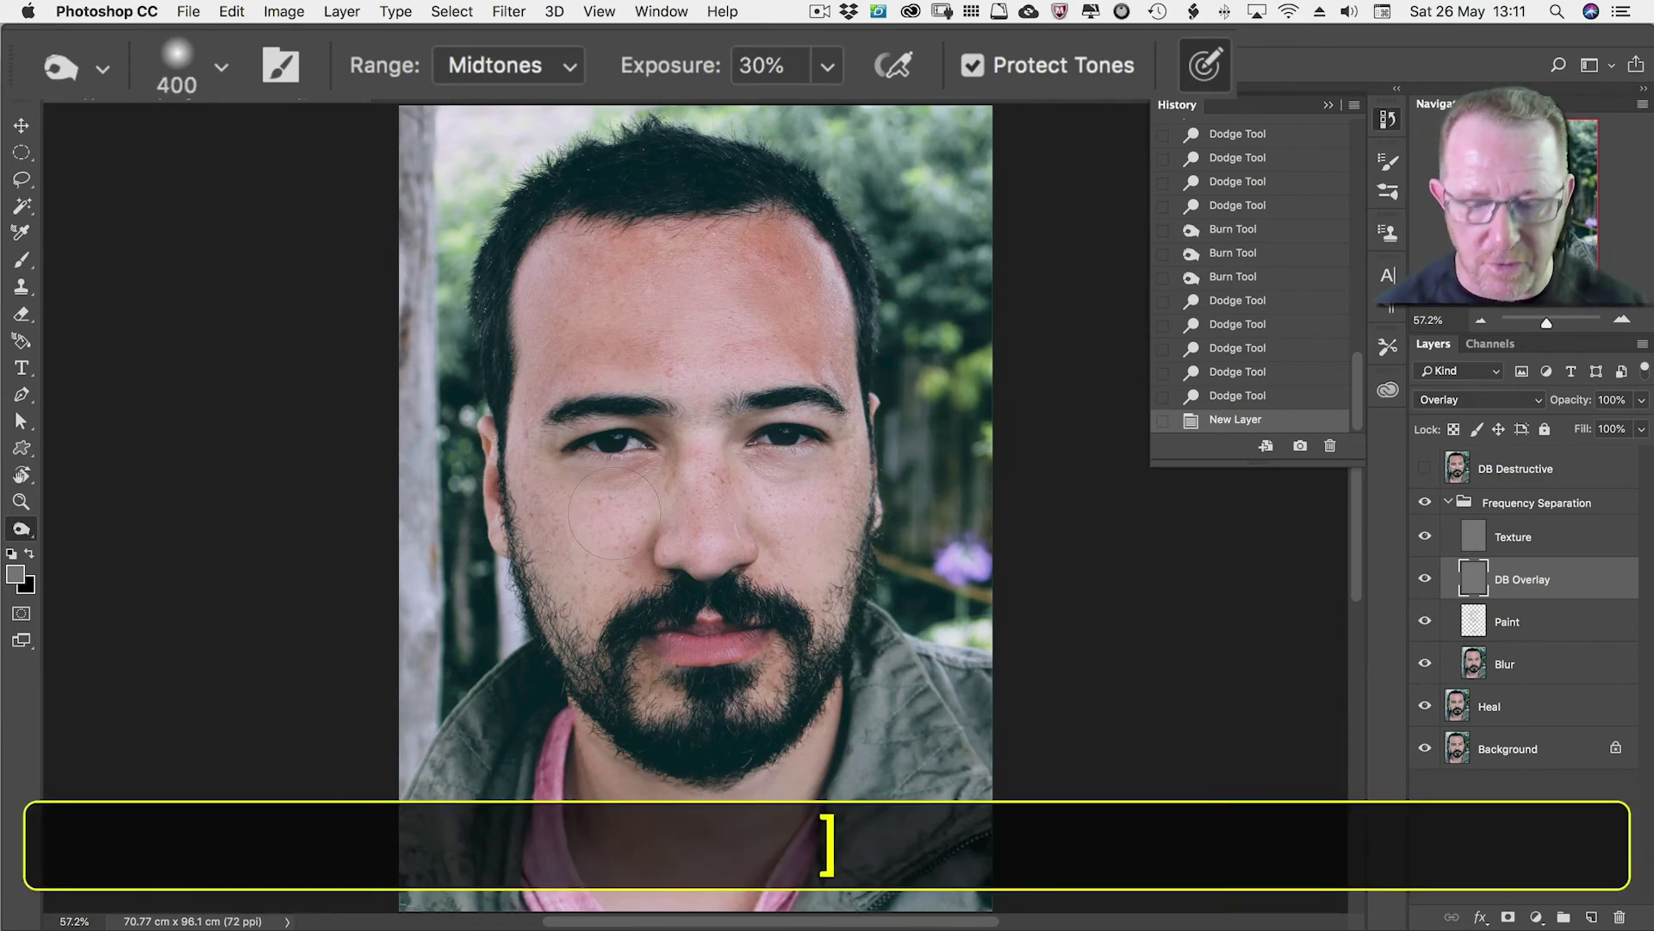
pyautogui.press('[')
pyautogui.press('[')
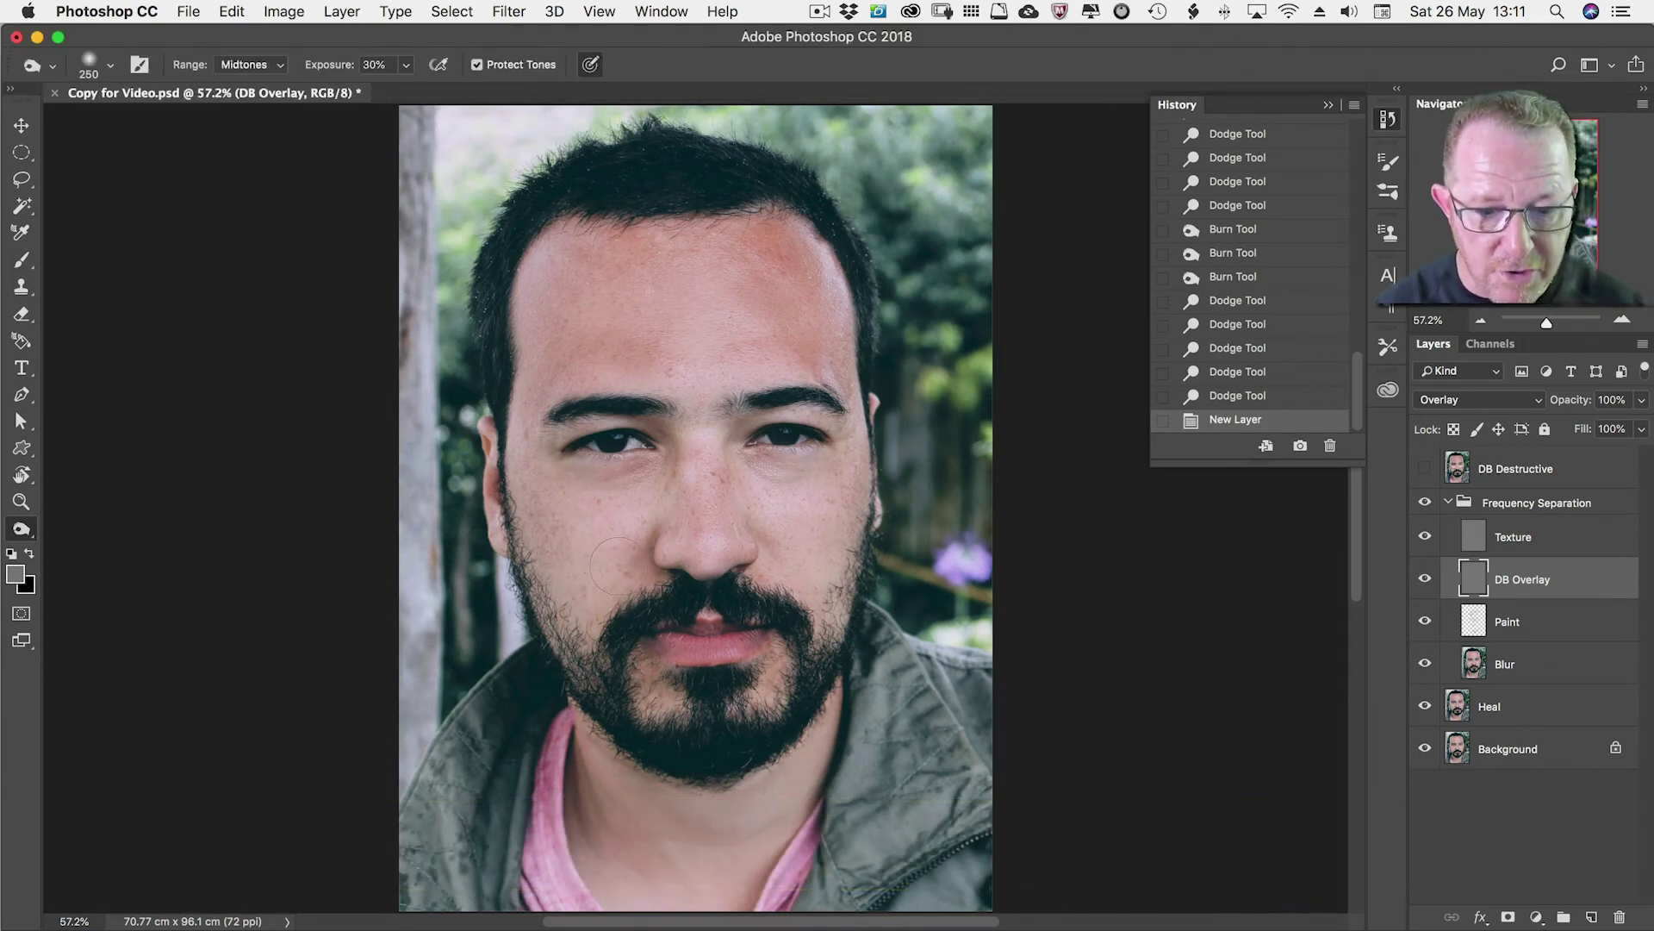
pyautogui.moveTo(608, 572)
pyautogui.mouseDown()
pyautogui.moveTo(559, 542)
pyautogui.moveTo(601, 521)
pyautogui.mouseUp()
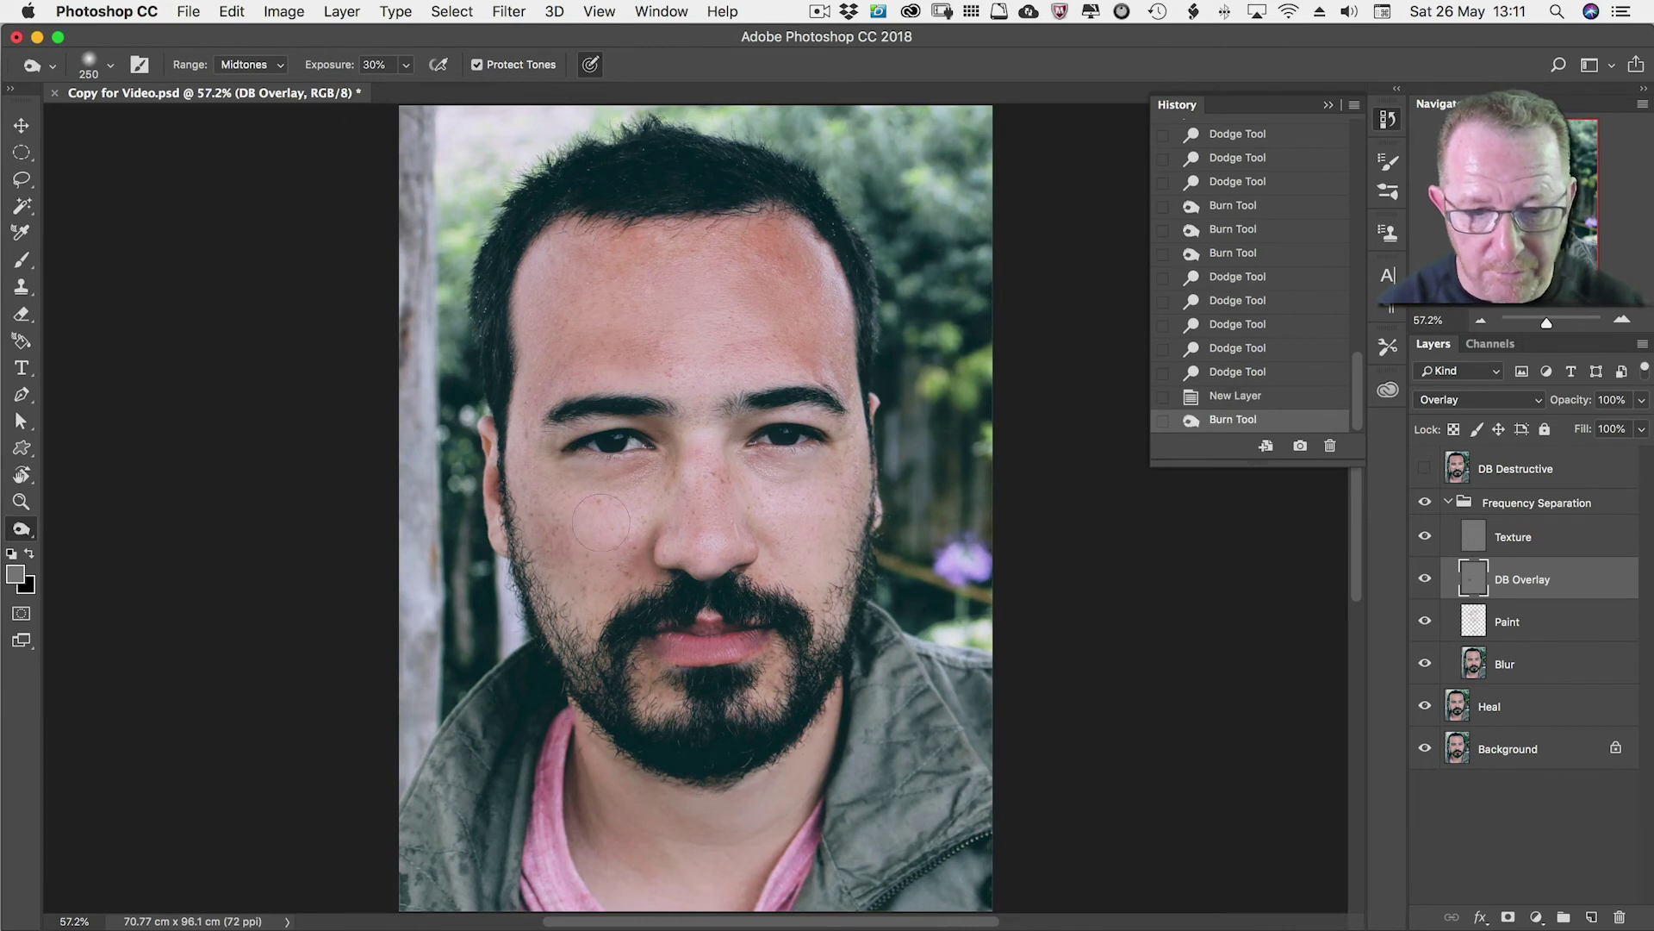
pyautogui.moveTo(823, 552); pyautogui.dragTo(819, 543)
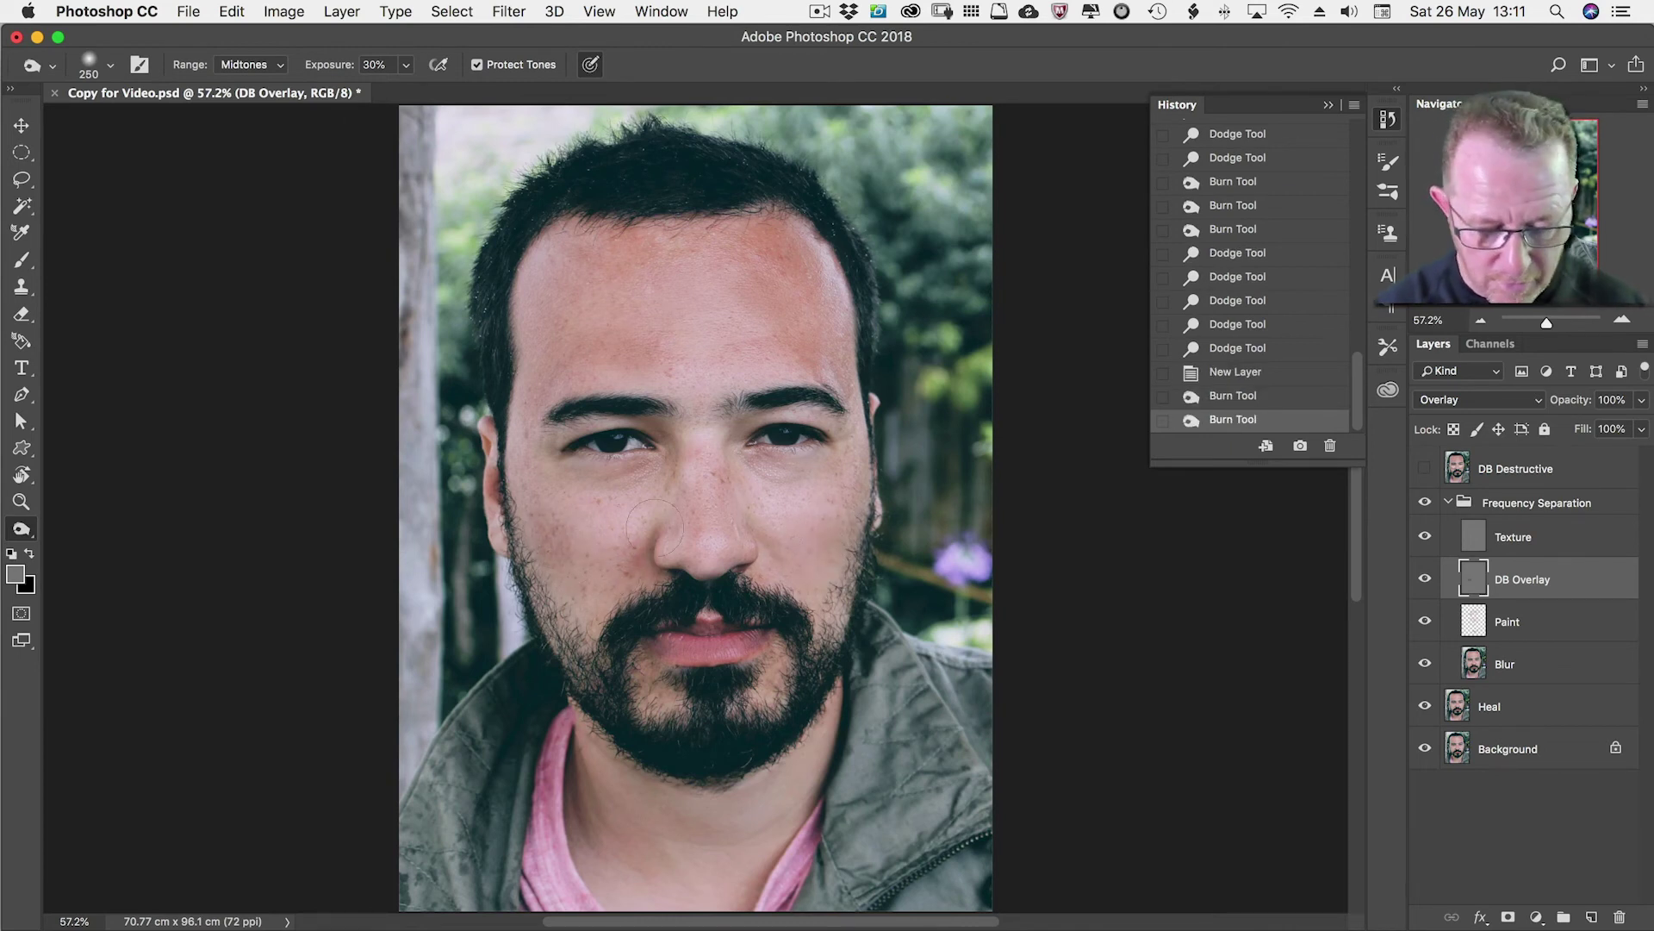
pyautogui.press('alt')
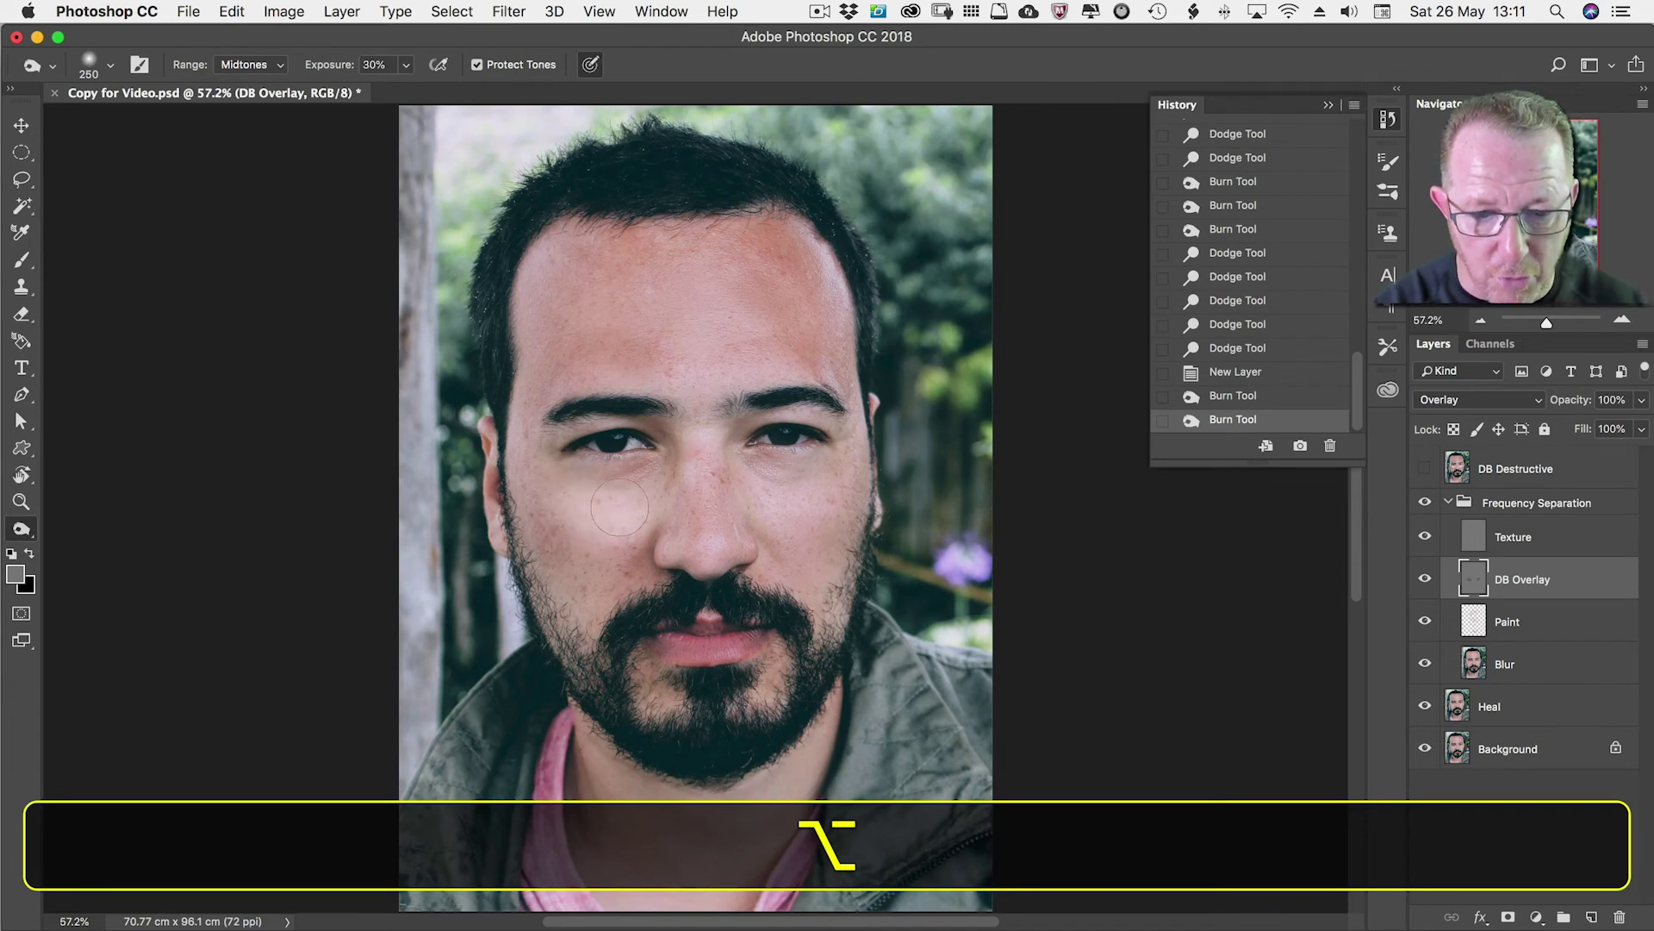
pyautogui.moveTo(597, 504)
pyautogui.mouseDown()
pyautogui.moveTo(771, 500)
pyautogui.moveTo(689, 515)
pyautogui.mouseUp()
# Dodge the catchlights in both eyes with a 40 px brush set to Highlights at 30% exposure.
pyautogui.hotkey('alt', 'z')
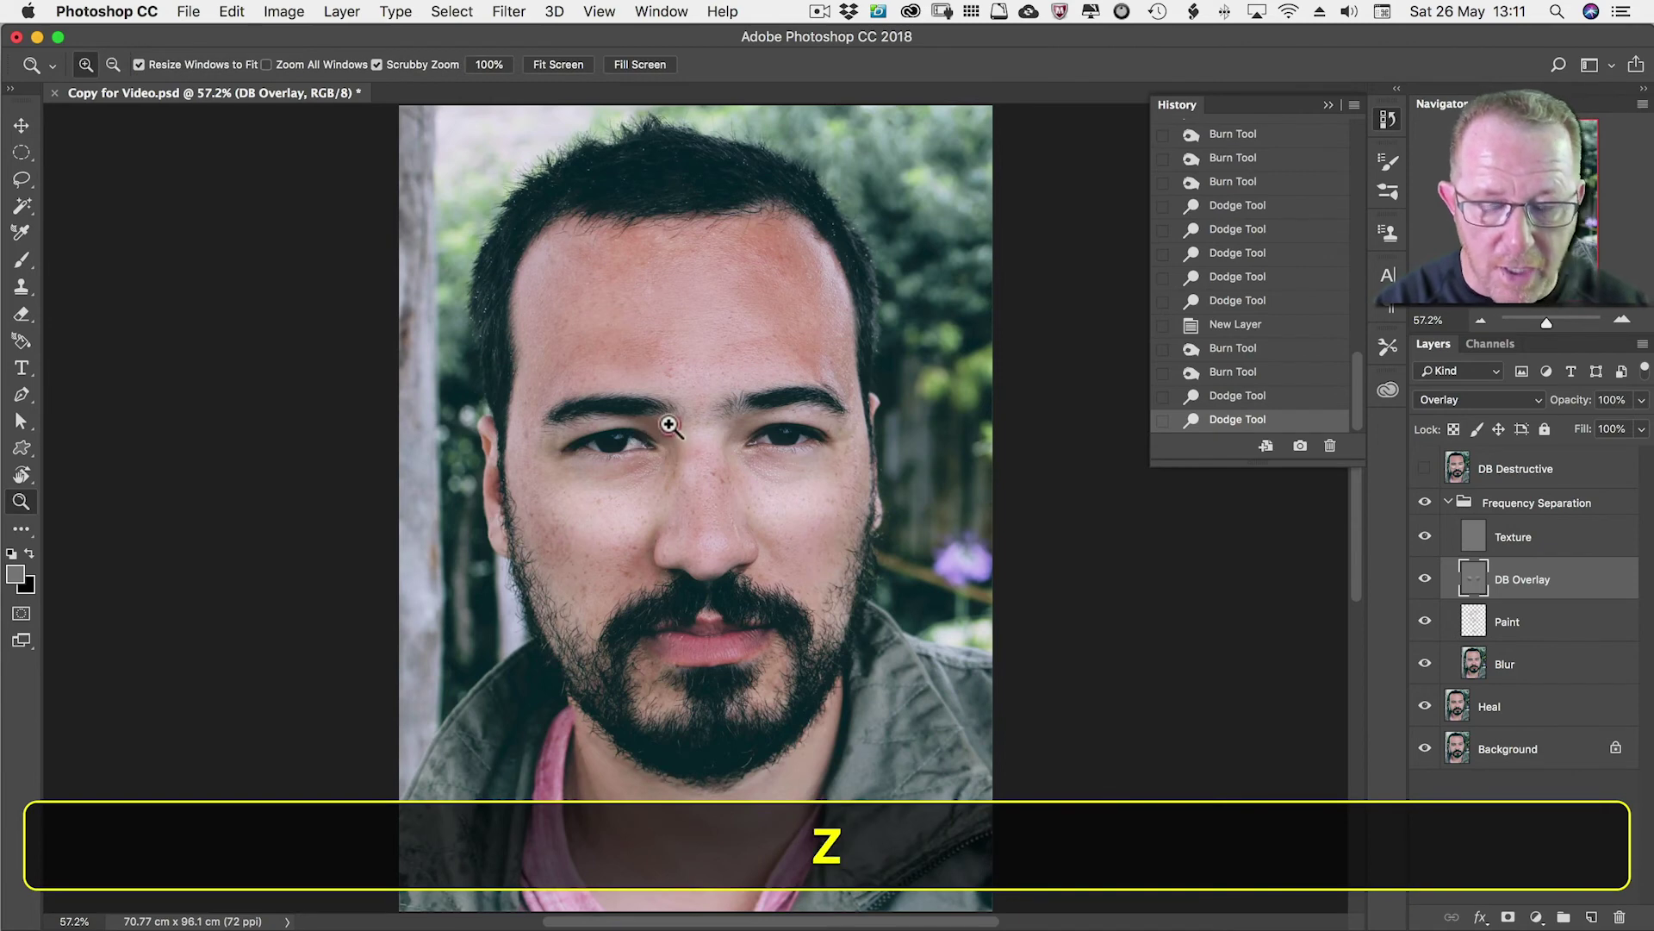
pyautogui.moveTo(676, 432); pyautogui.dragTo(779, 535)
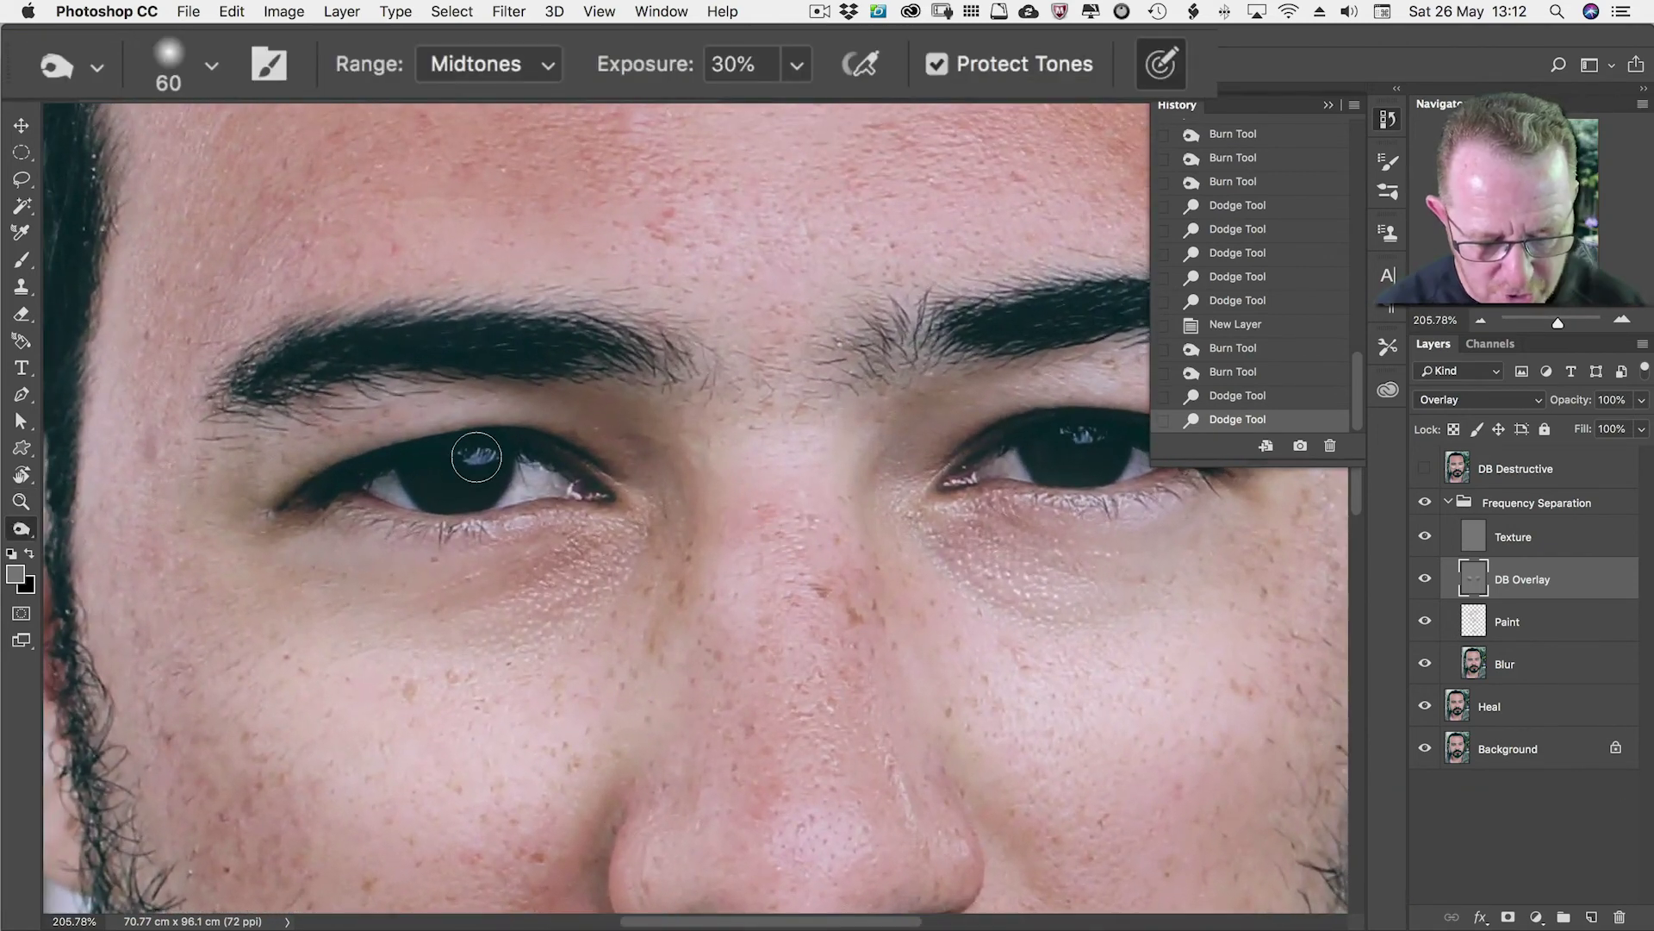
pyautogui.hotkey('shift', 'o')
pyautogui.hotkey('shift', 'o')
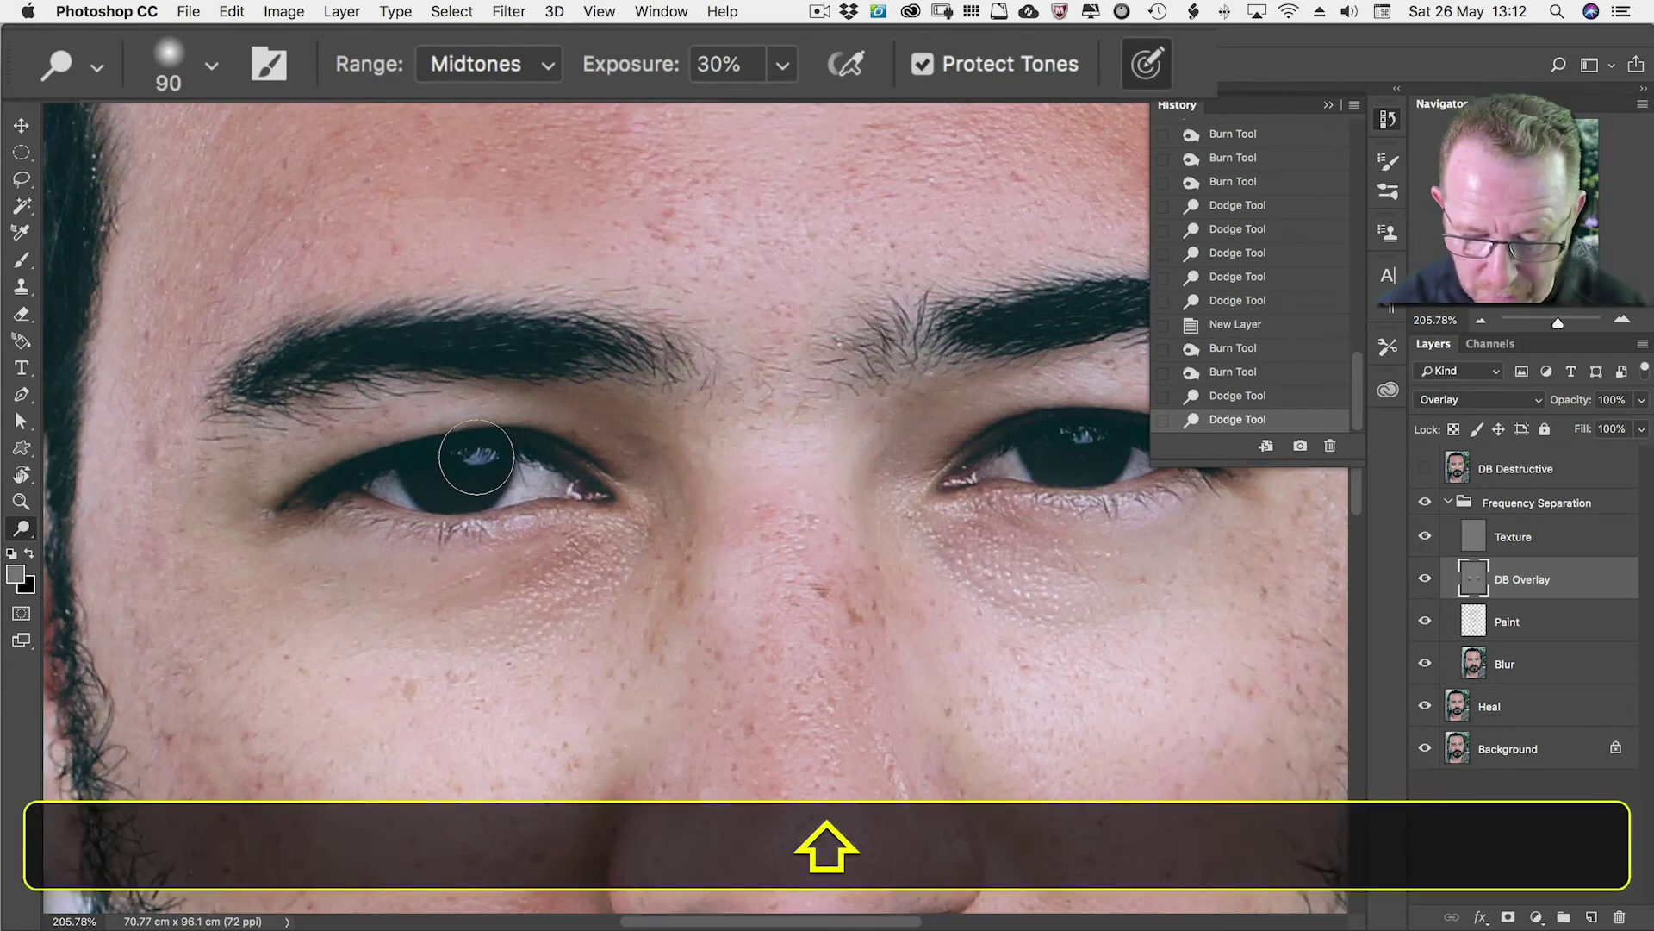
pyautogui.hotkey('shift', '=')
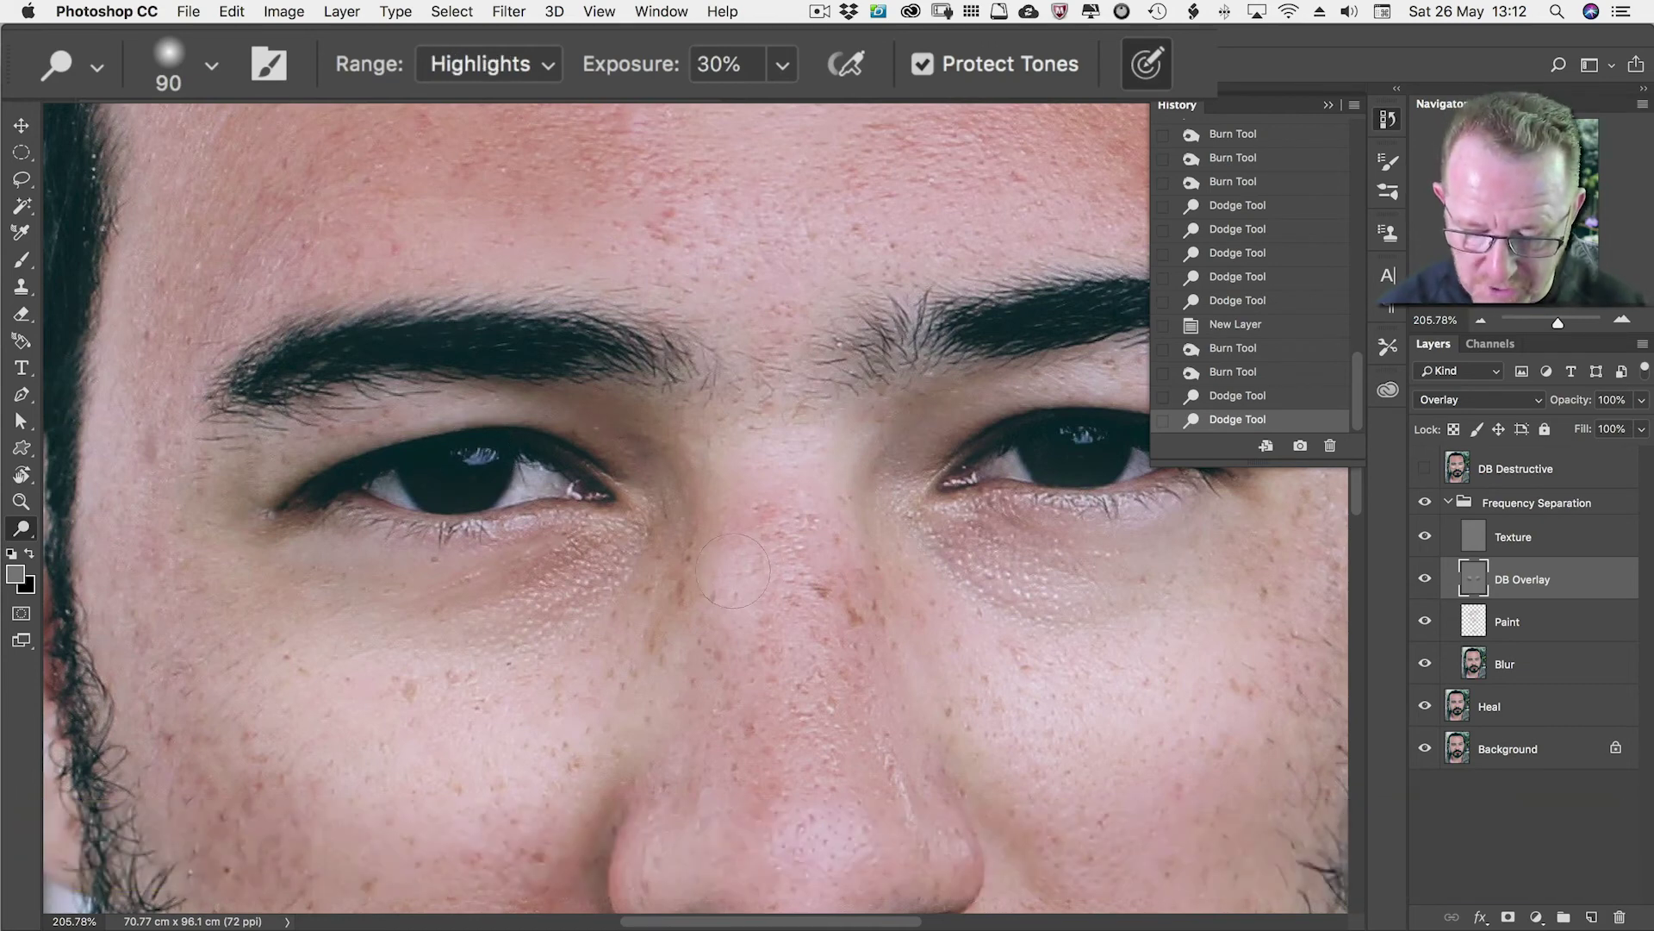
pyautogui.press('[')
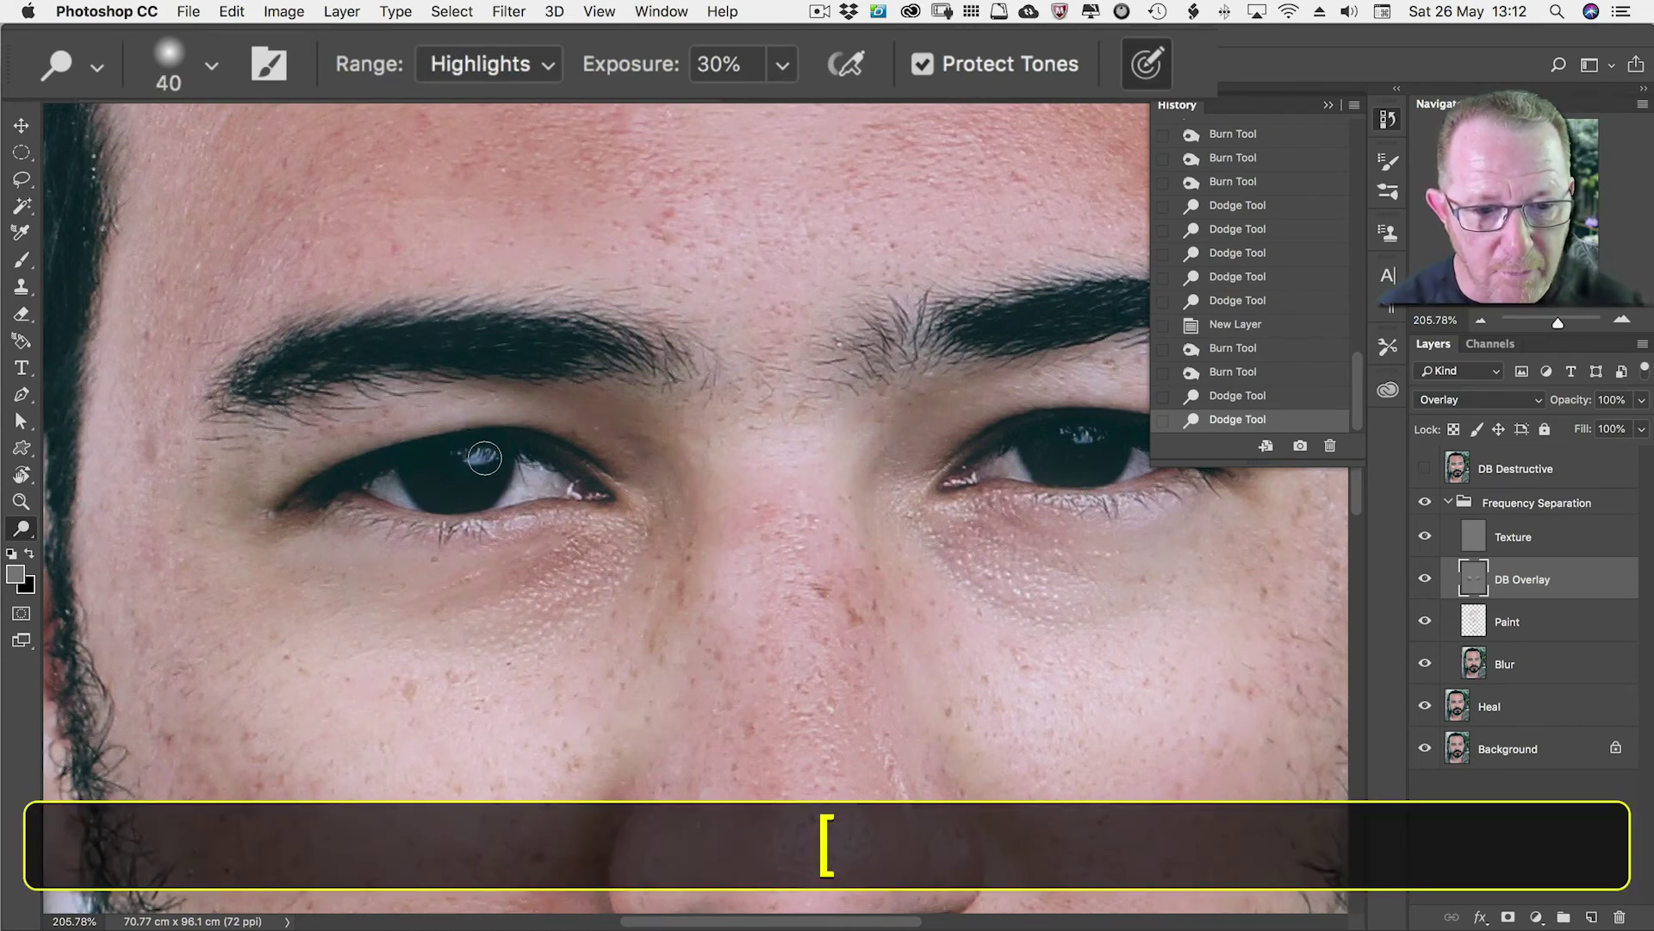
pyautogui.click(484, 458)
pyautogui.moveTo(1073, 433); pyautogui.dragTo(1079, 424)
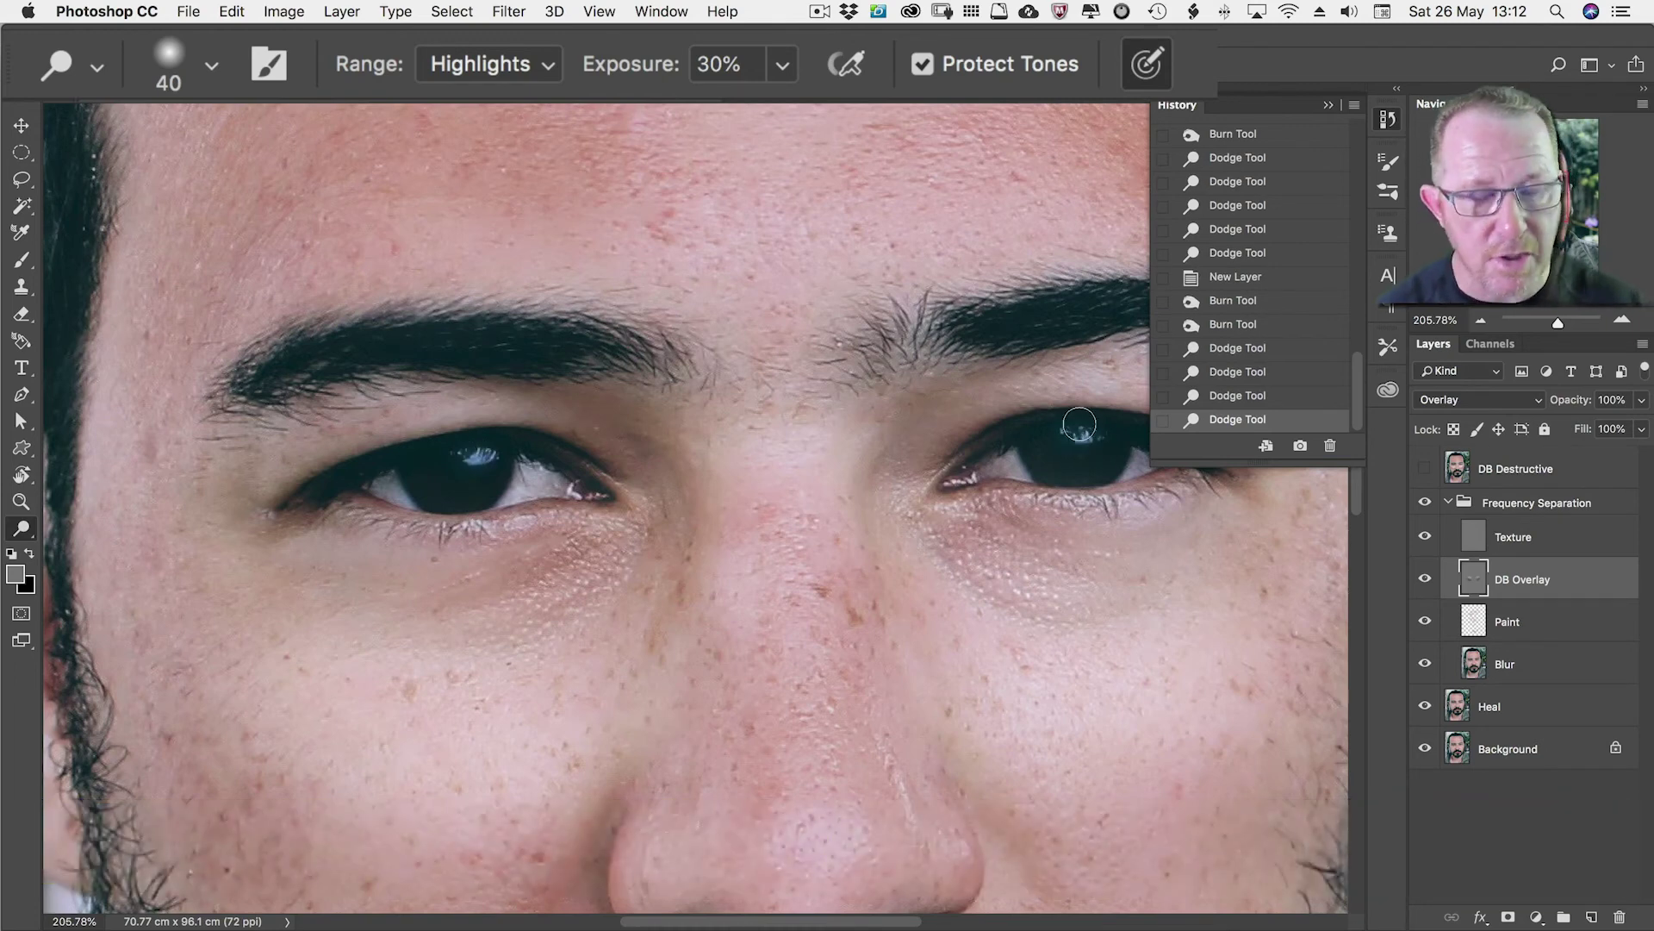
# Dodge the irises of both eyes with the range set to Midtones at 30% exposure.
pyautogui.hotkey('shift', '-')
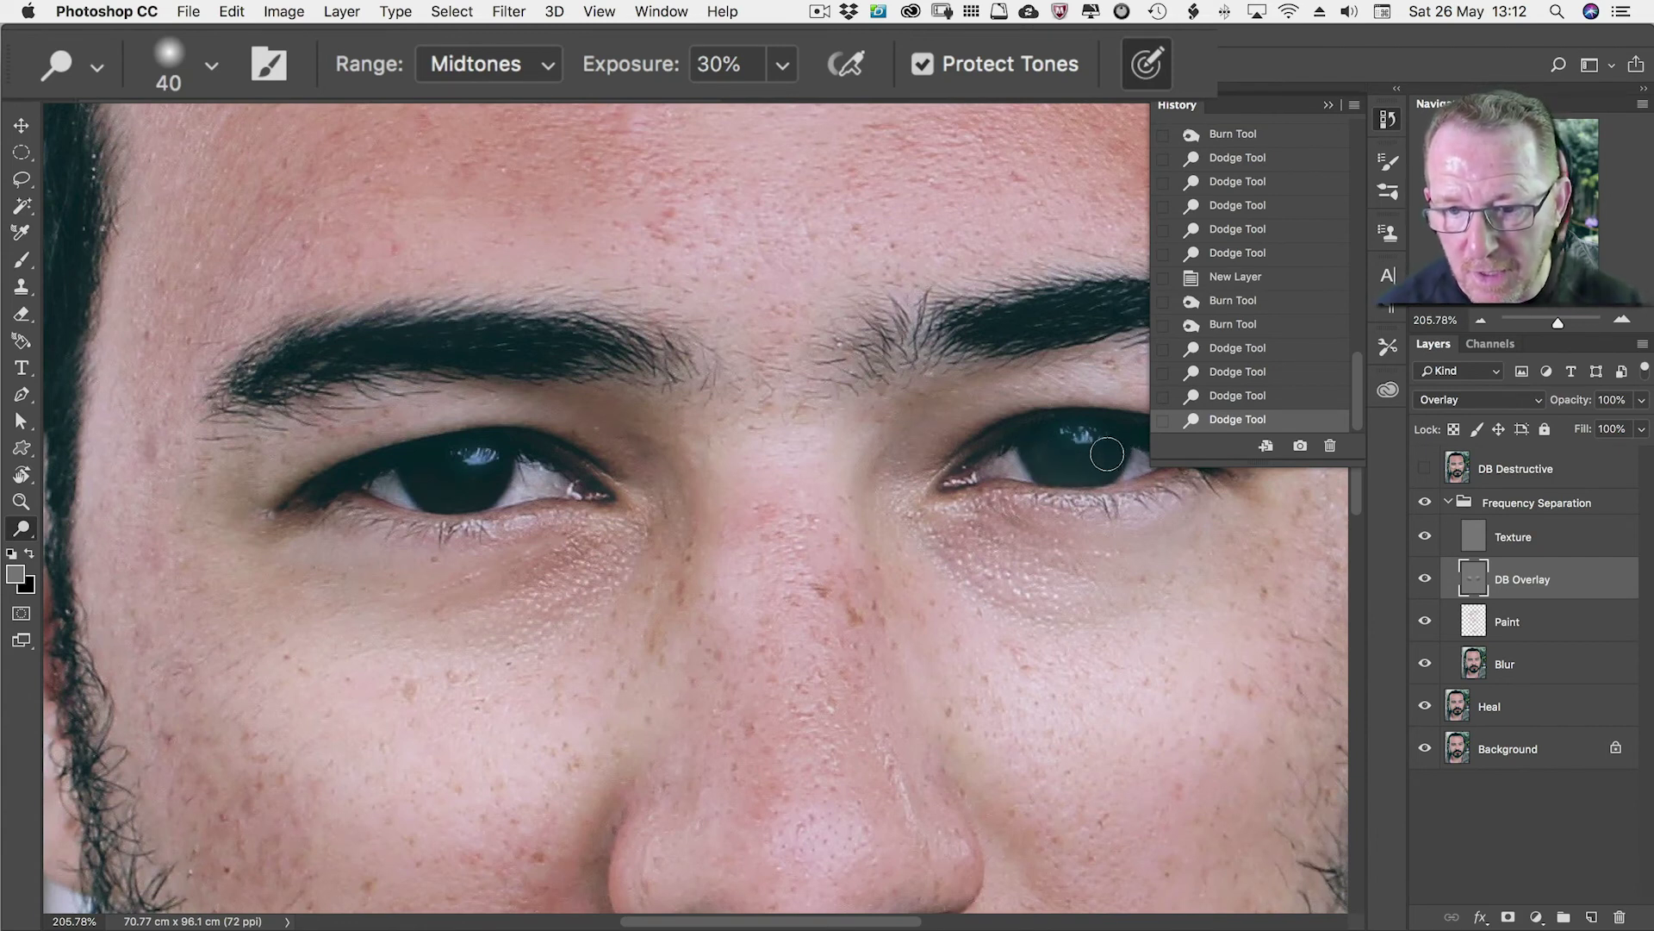
pyautogui.rightClick(1034, 452)
pyautogui.click(500, 474)
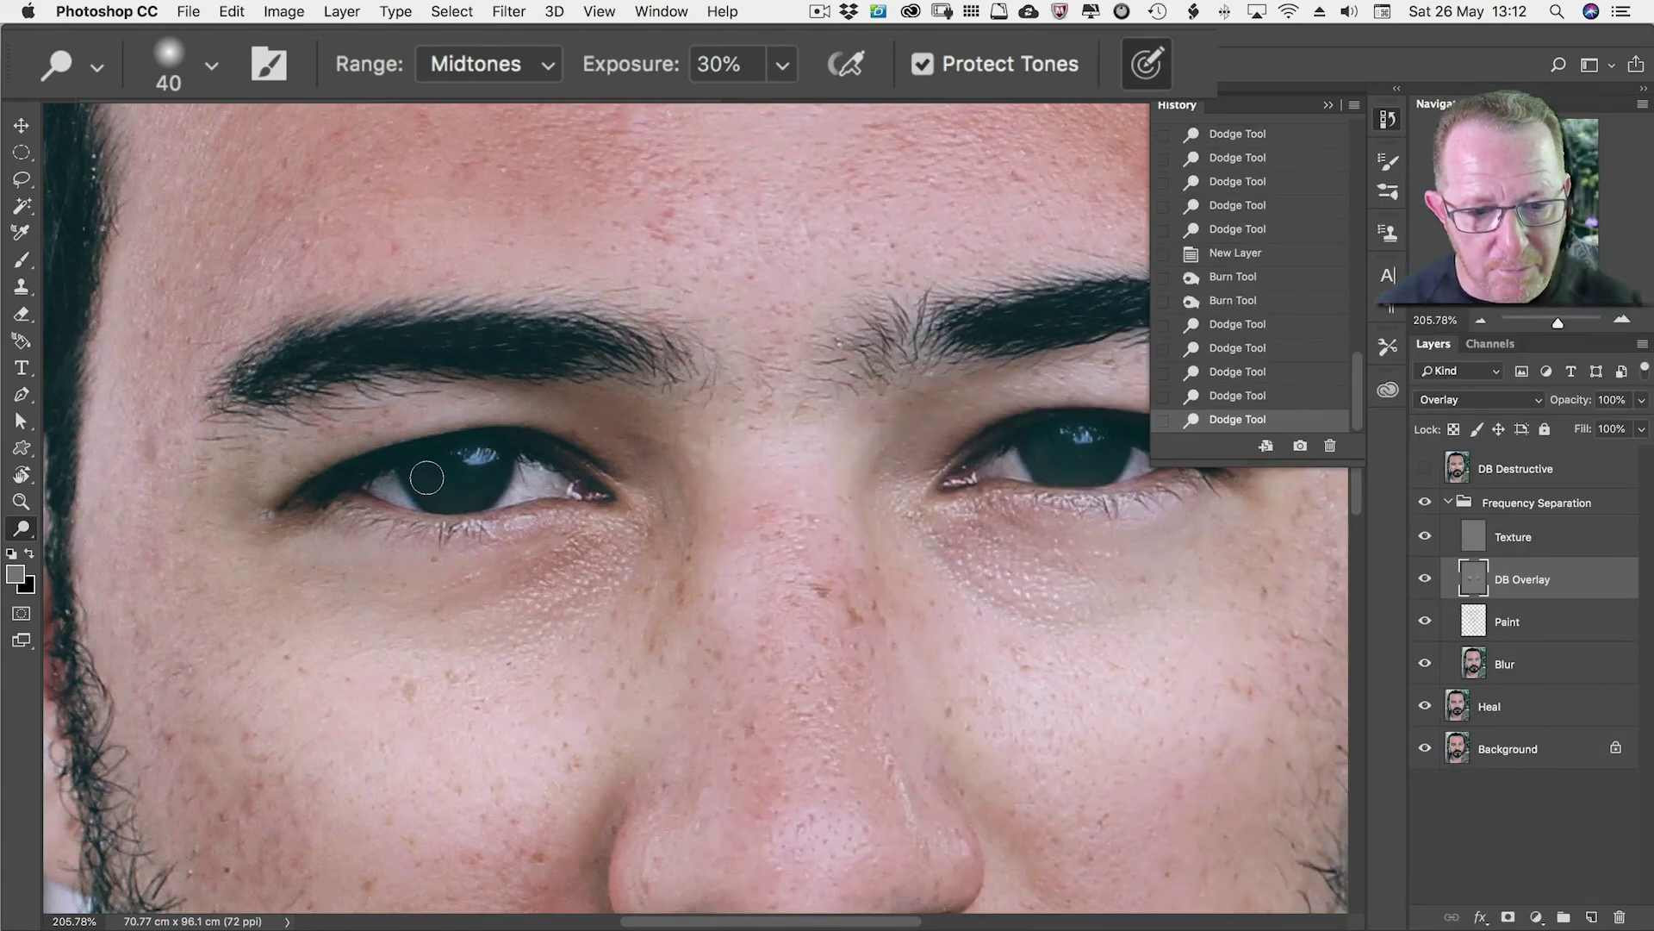
pyautogui.moveTo(446, 483); pyautogui.dragTo(463, 478)
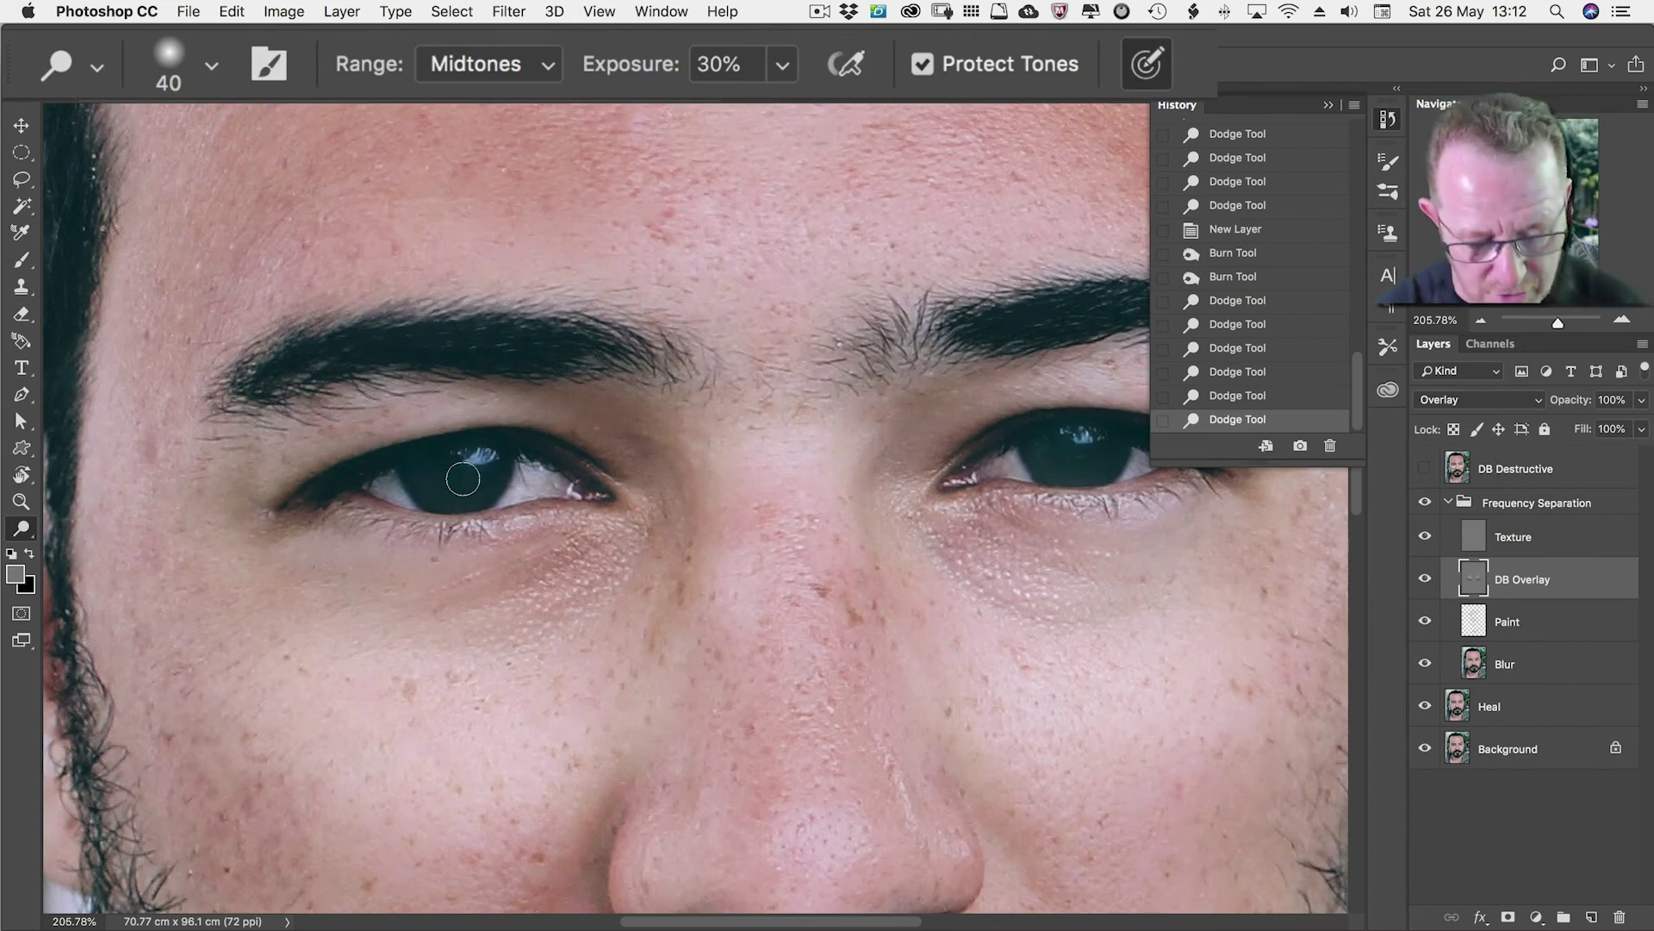
# Compare the whole portrait with and without DB Overlay, and view that layer on its own.
pyautogui.press('super+0')
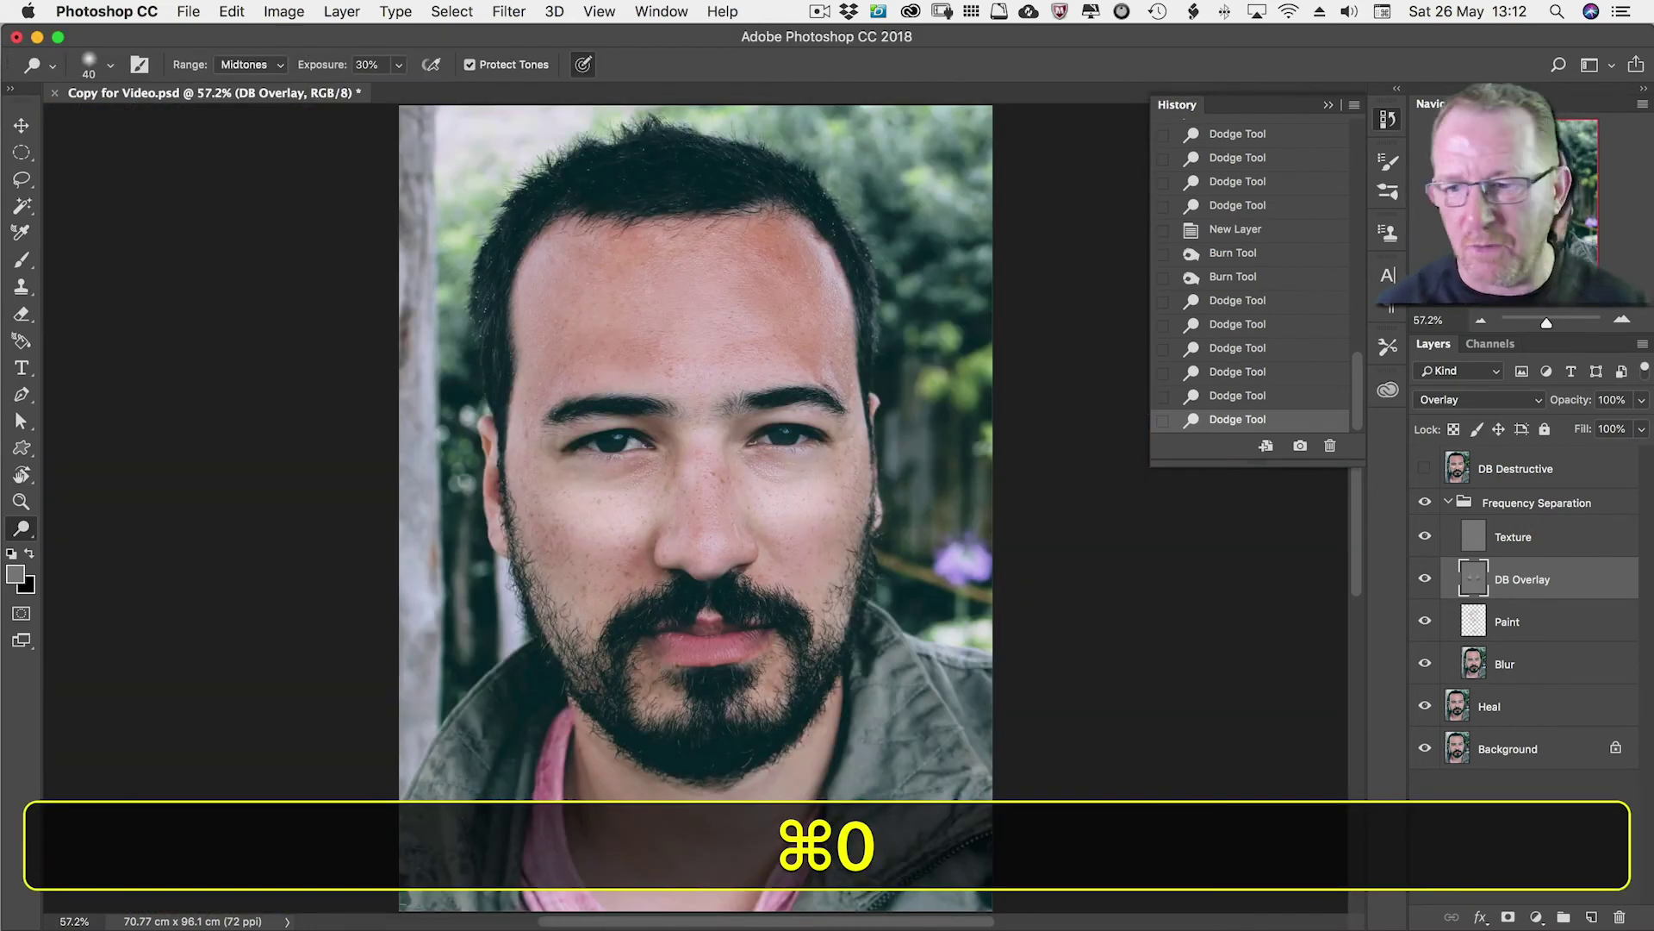
pyautogui.click(1424, 581)
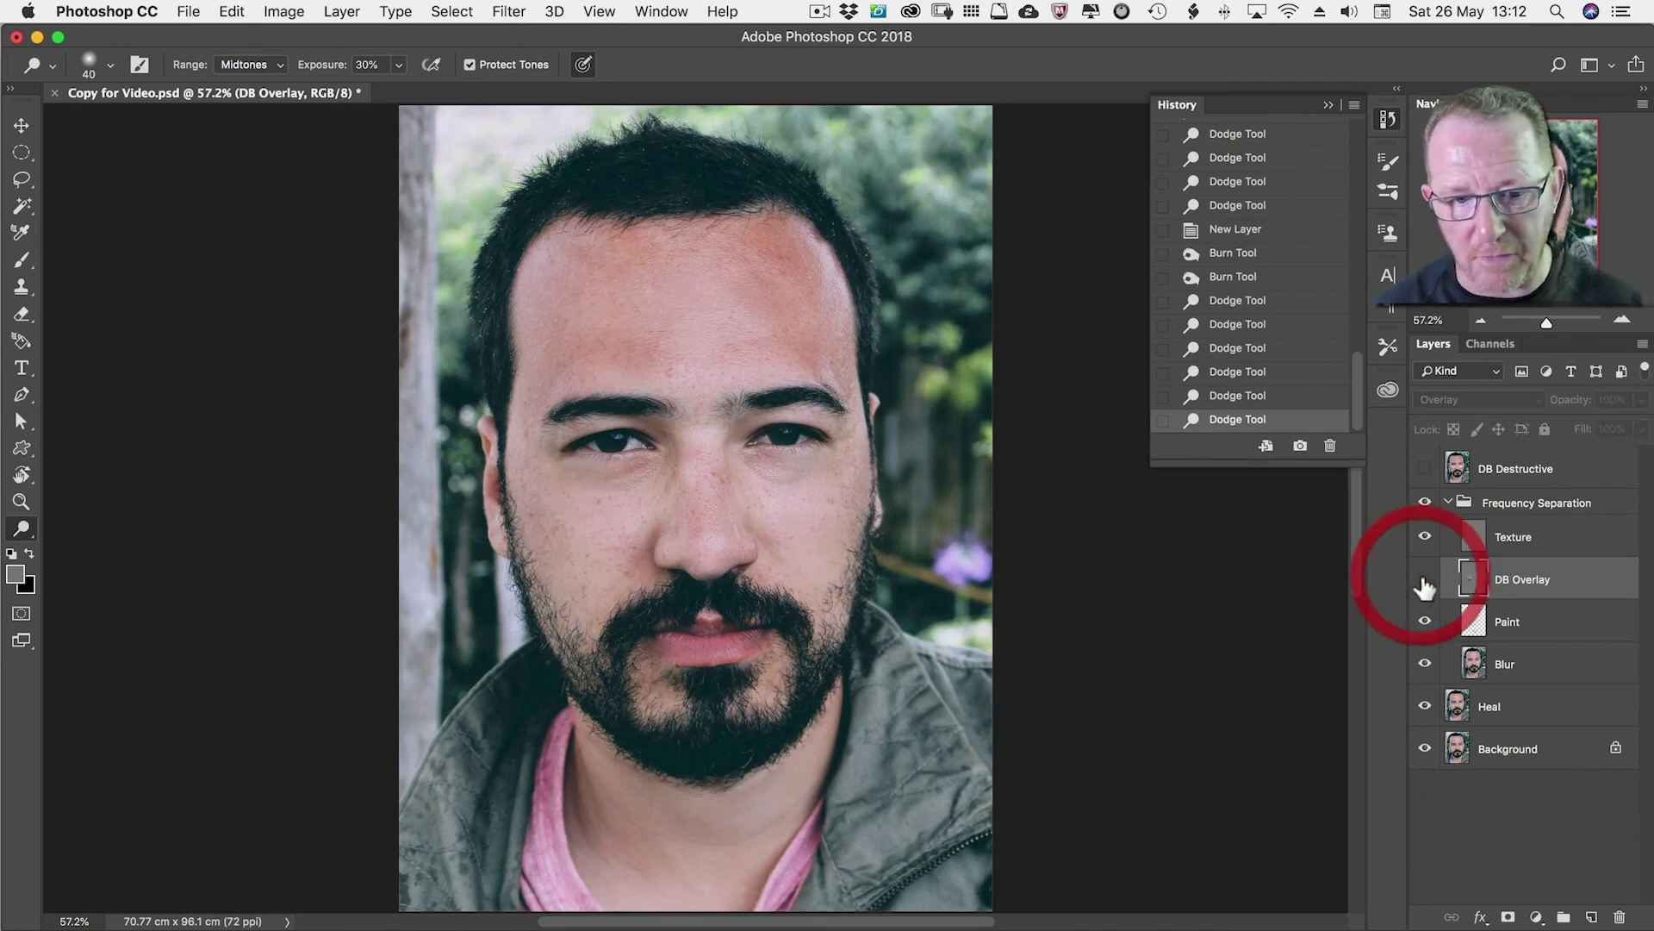
pyautogui.click(1425, 581)
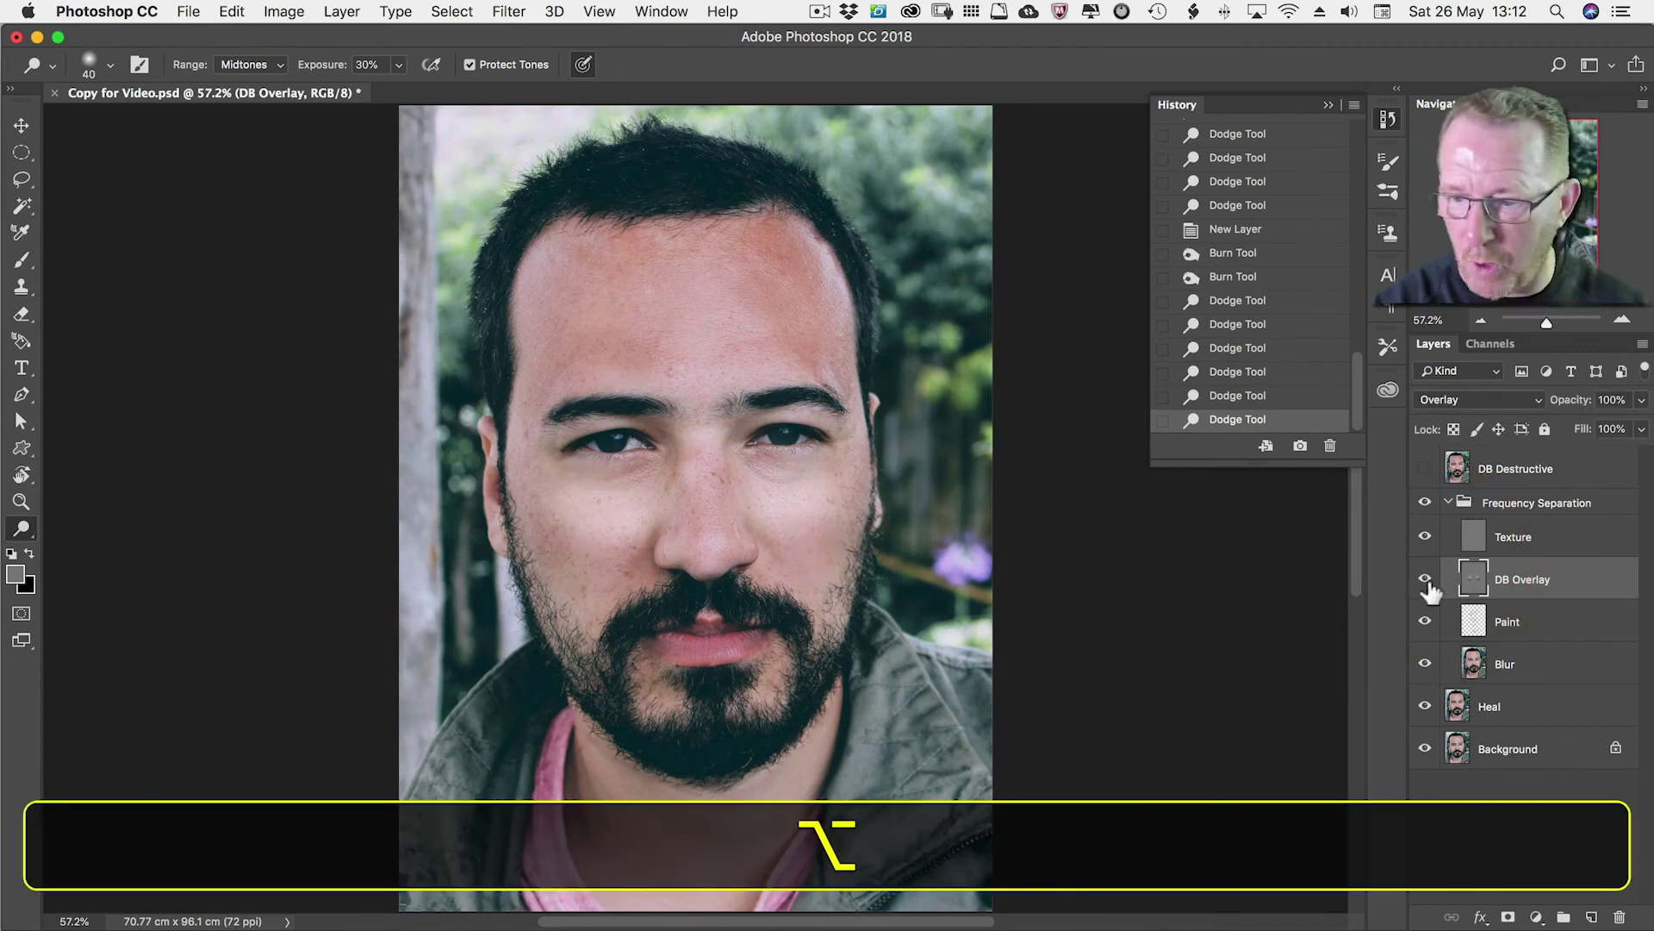
pyautogui.keyDown('alt'); pyautogui.click(1425, 582); pyautogui.keyUp('alt')
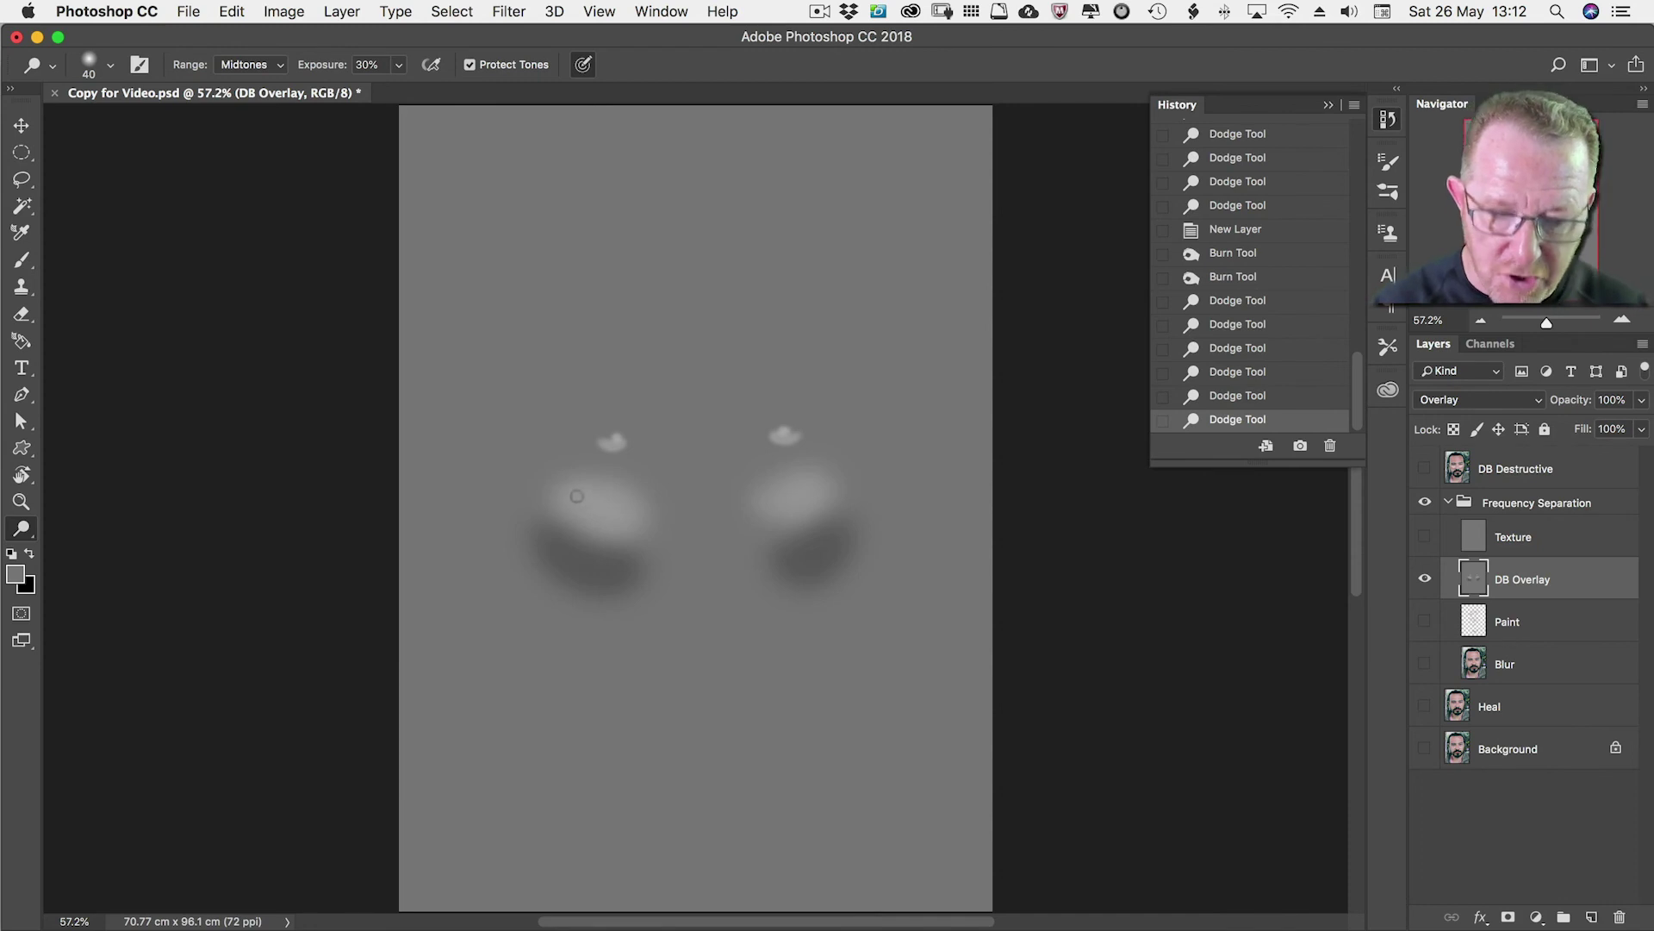
# Try painting out the dodge and burn marks on the left-hand cheek and eye with a 700 px gray brush, and undo the stroke.
pyautogui.press('b')
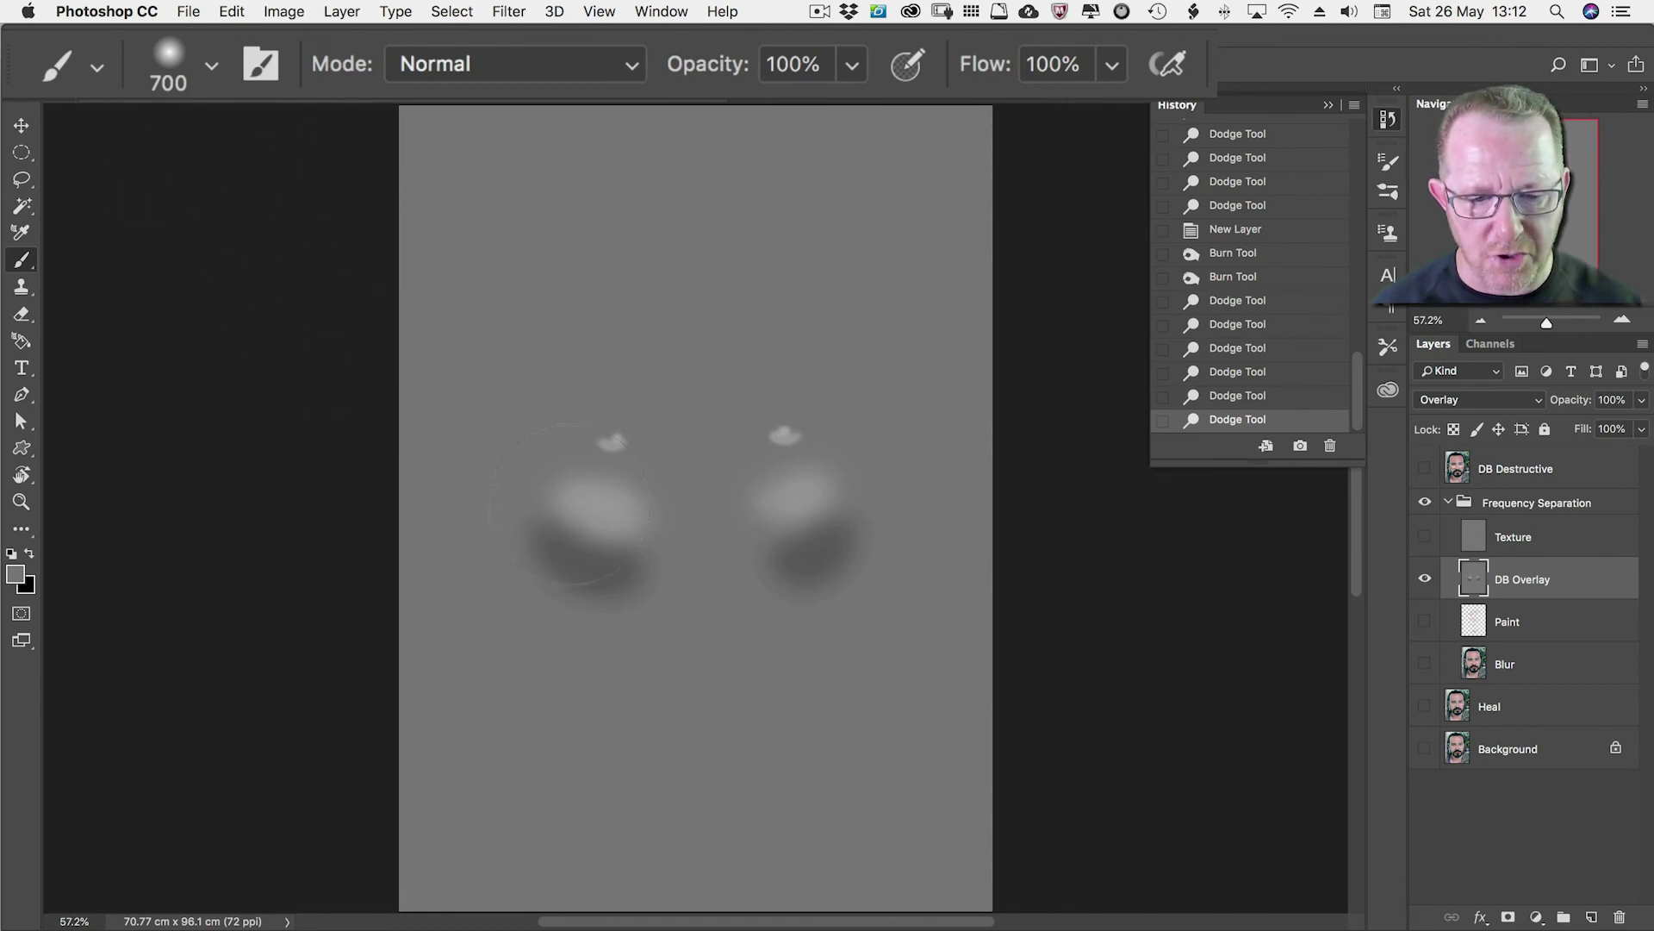
pyautogui.moveTo(584, 453); pyautogui.dragTo(564, 514)
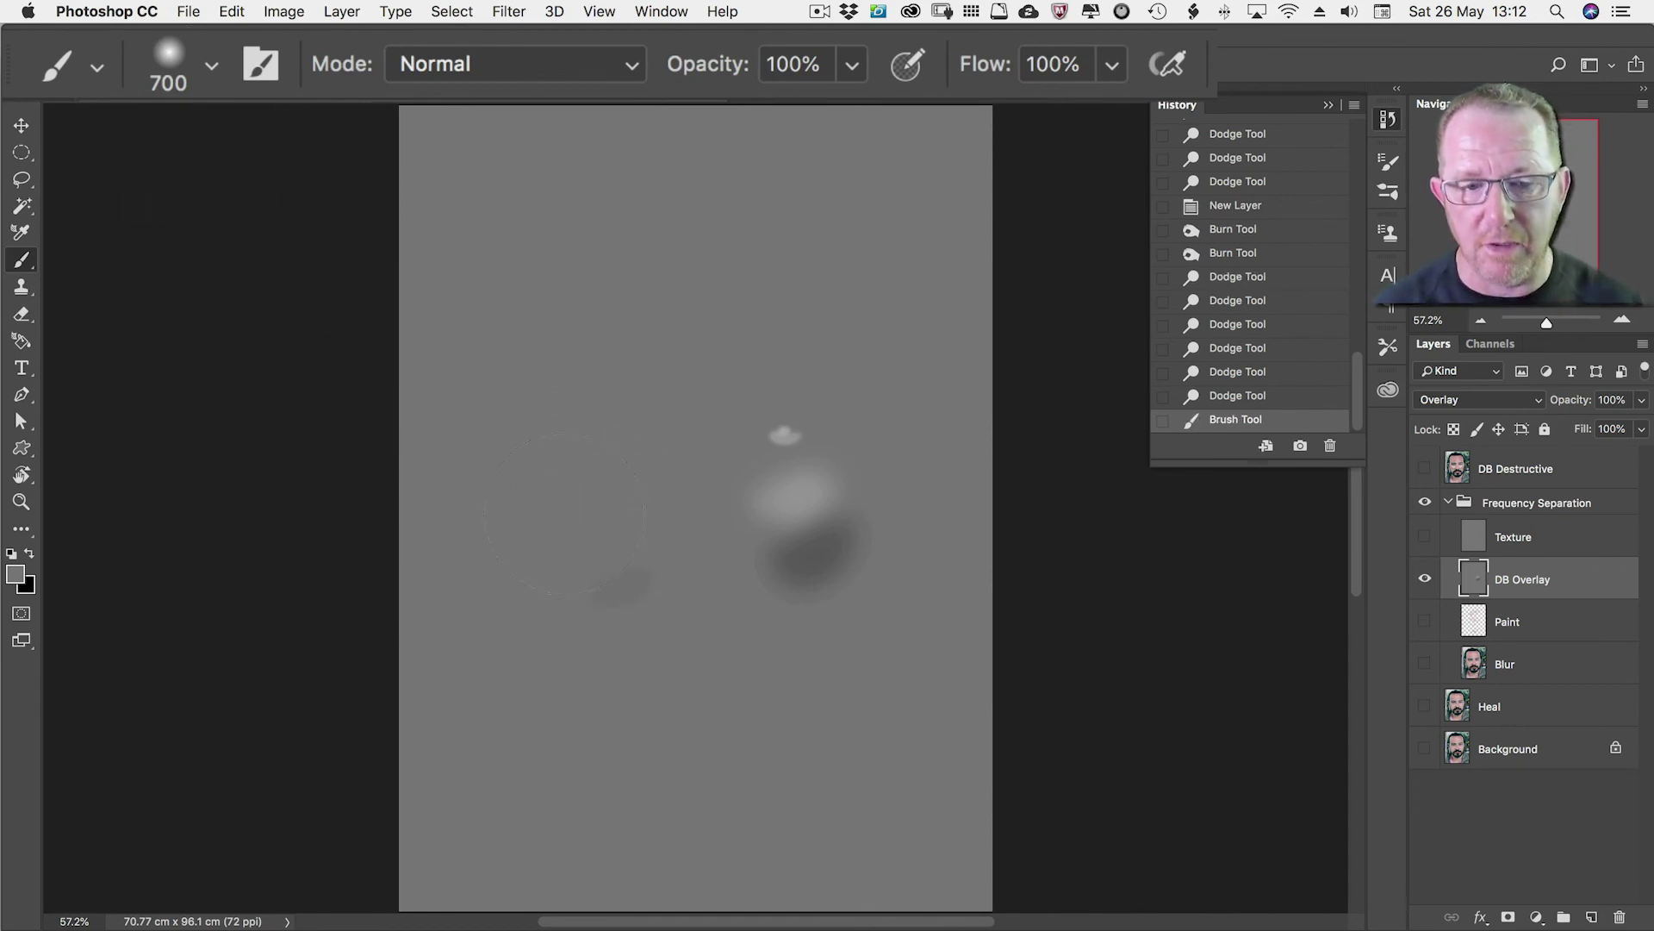
pyautogui.press('super+z')
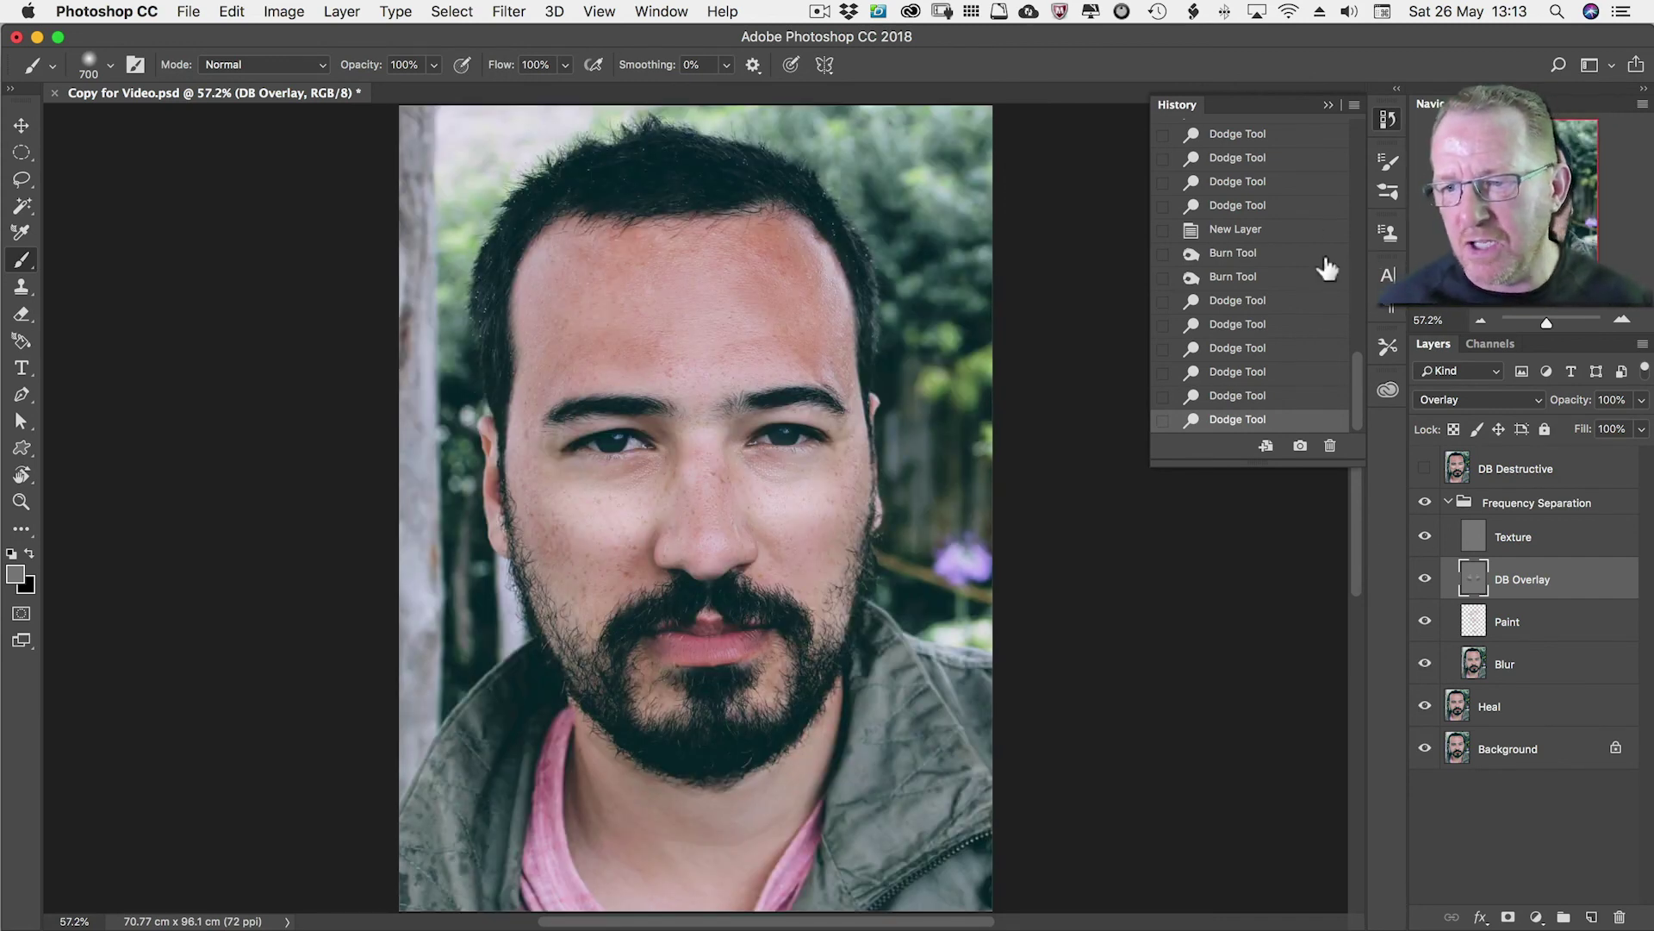
# Try the Soft Light, Hard Light and Hard Mix blend modes on DB Overlay, and return it to Overlay.
pyautogui.click(1440, 395)
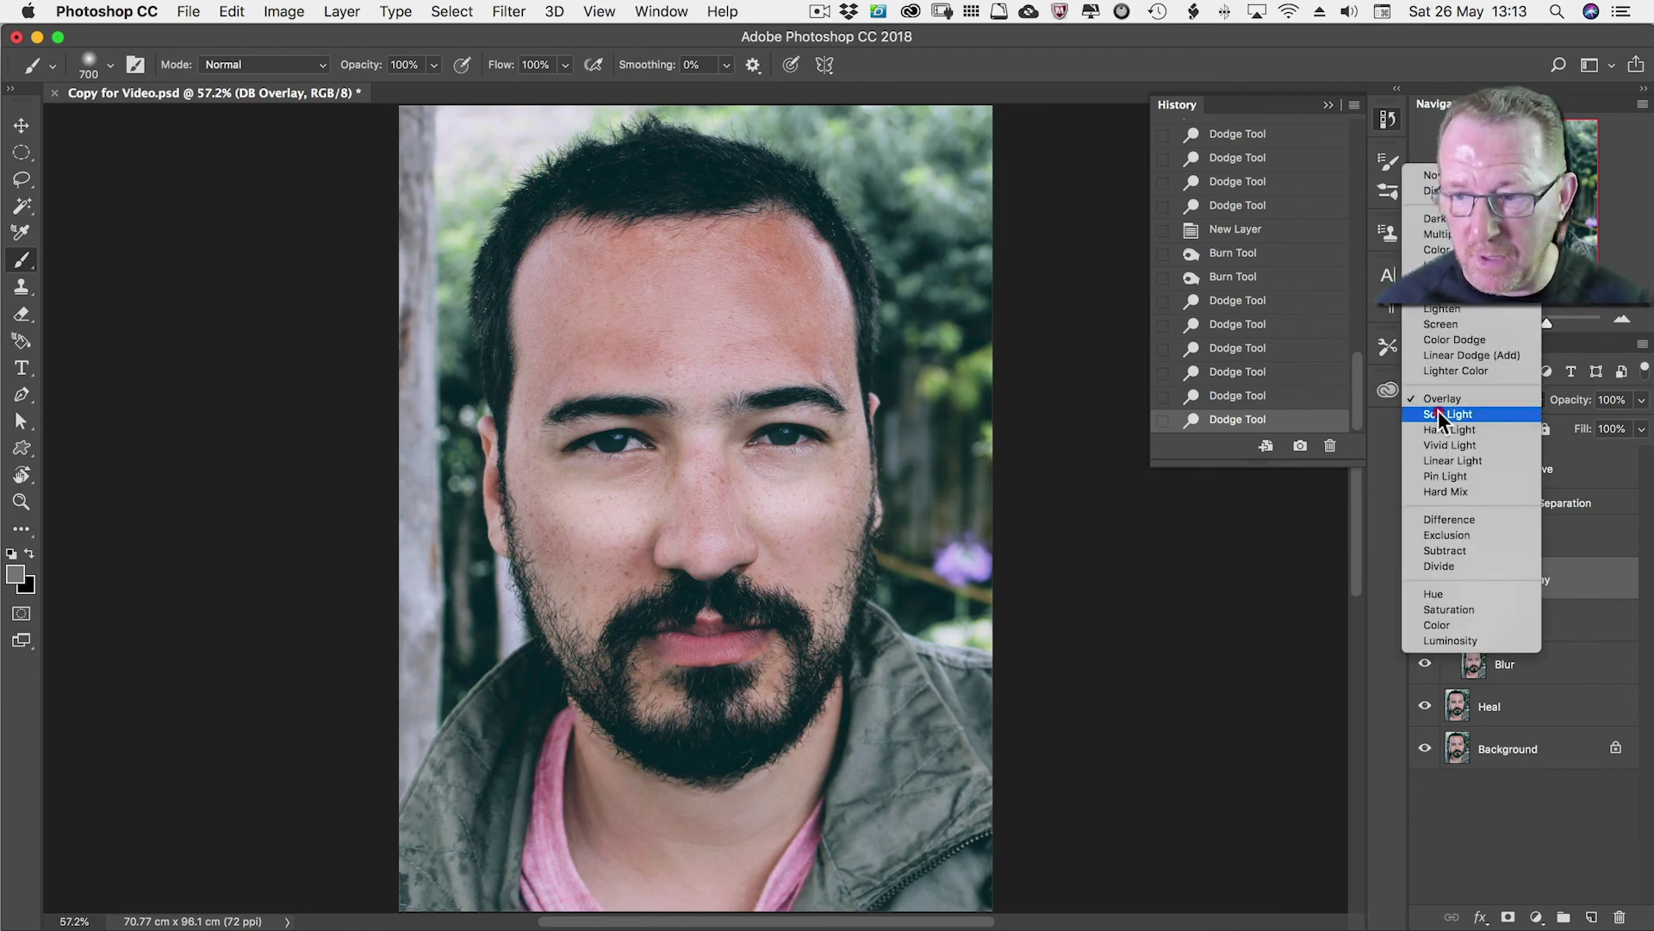
pyautogui.click(1439, 411)
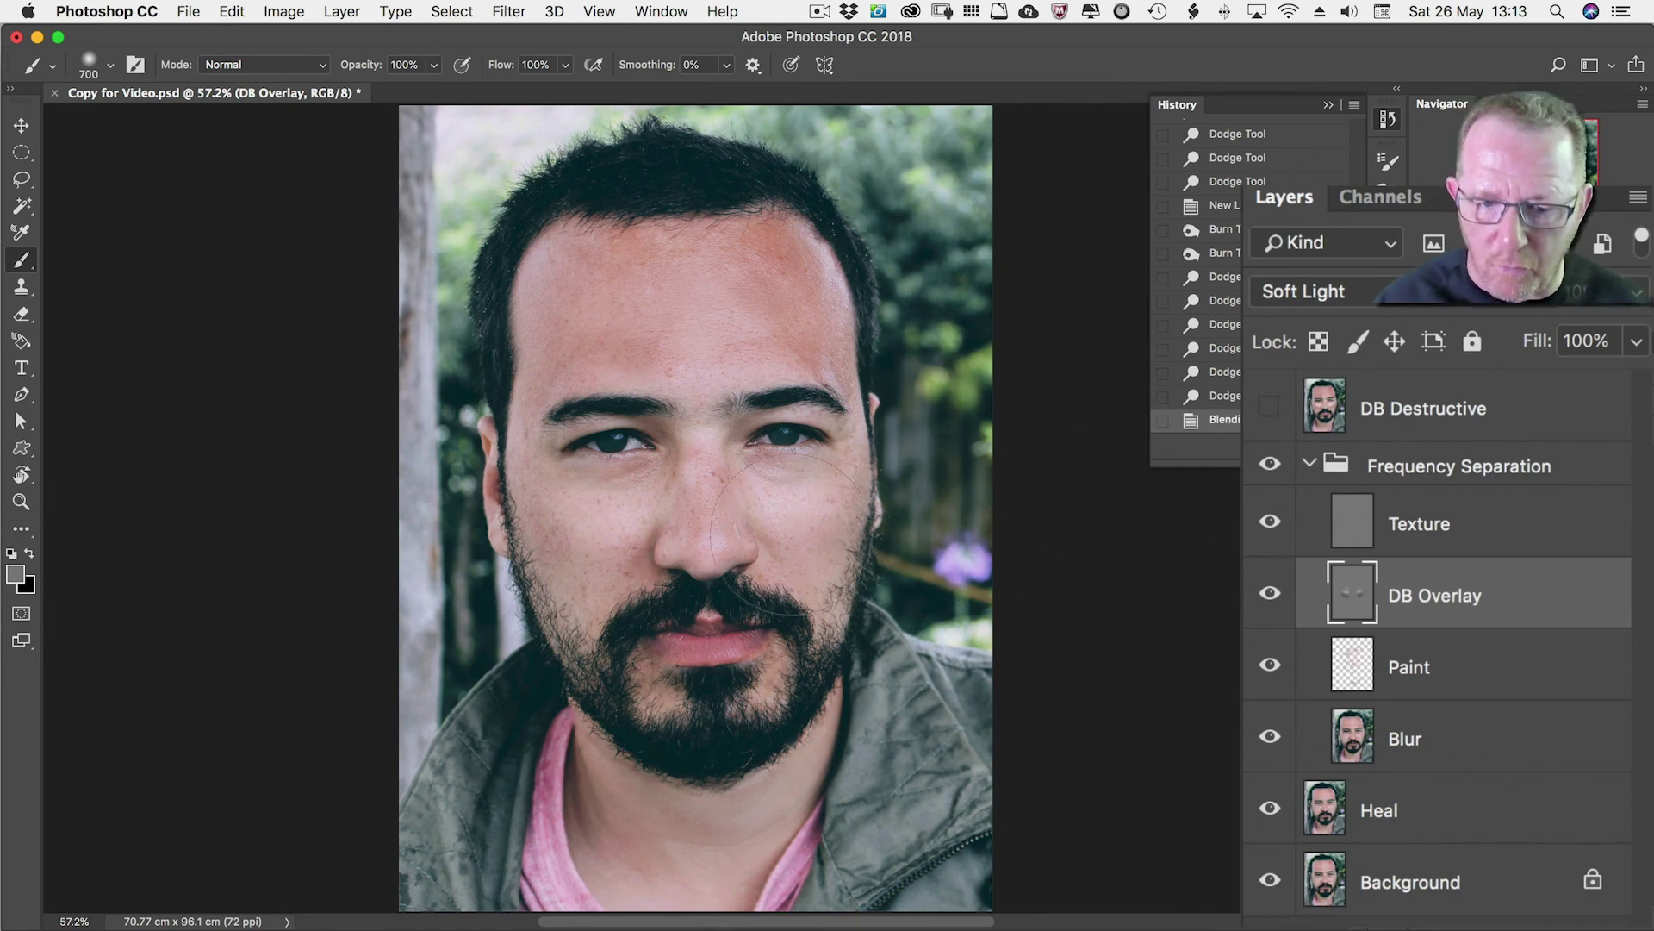
pyautogui.click(1278, 274)
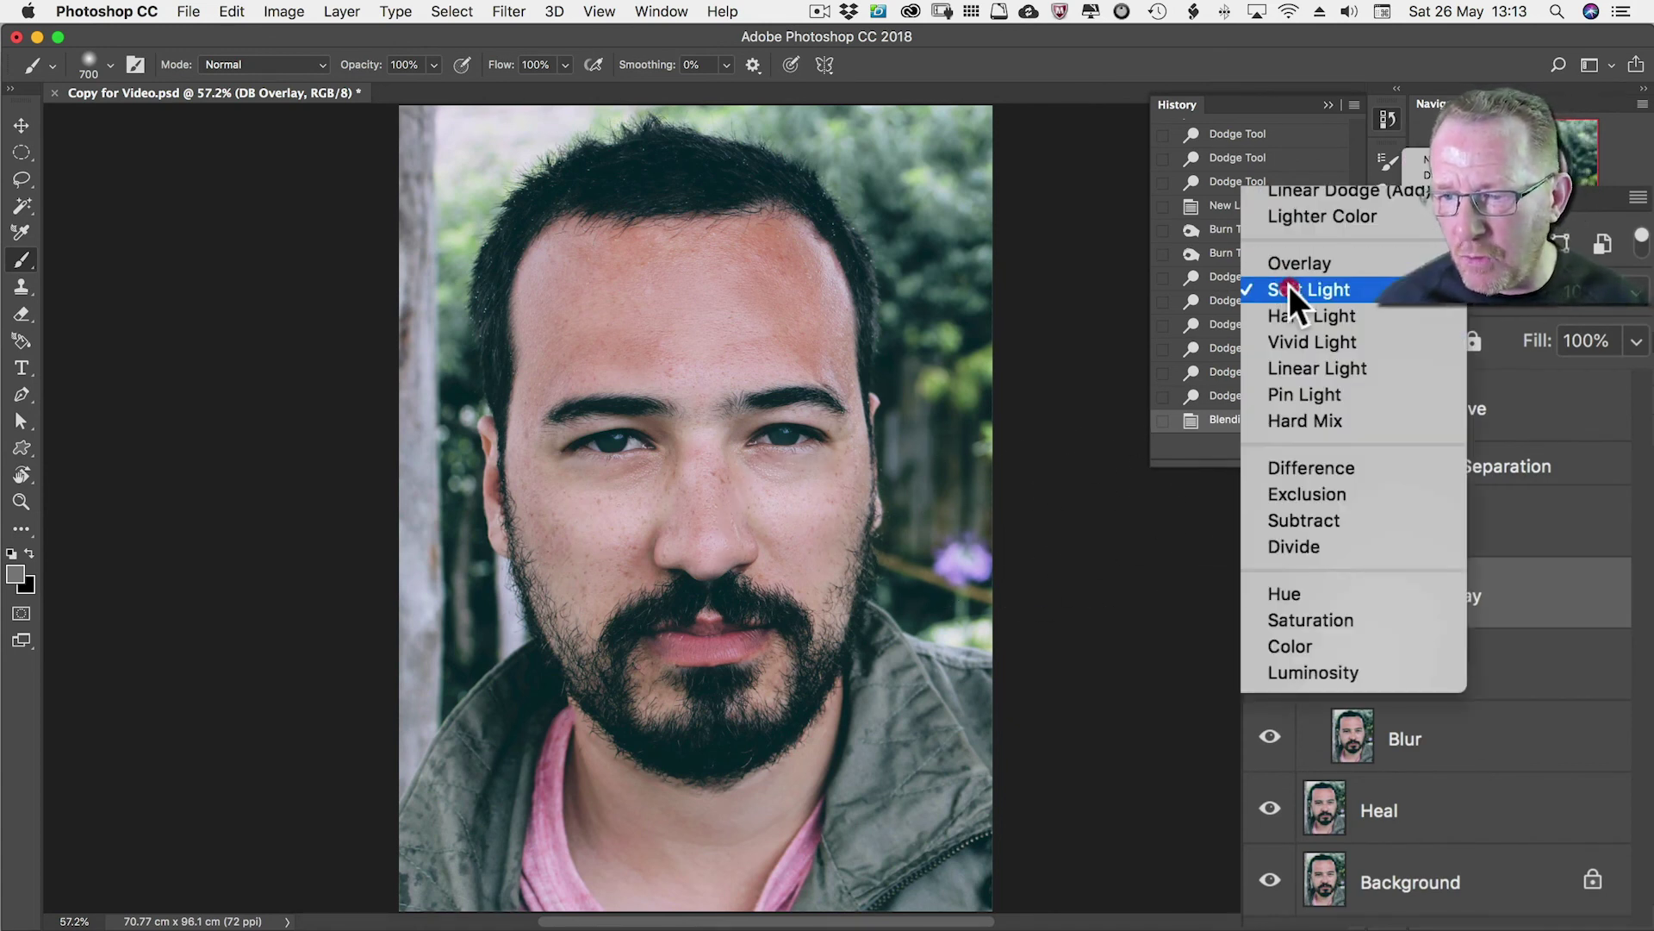
pyautogui.click(1288, 315)
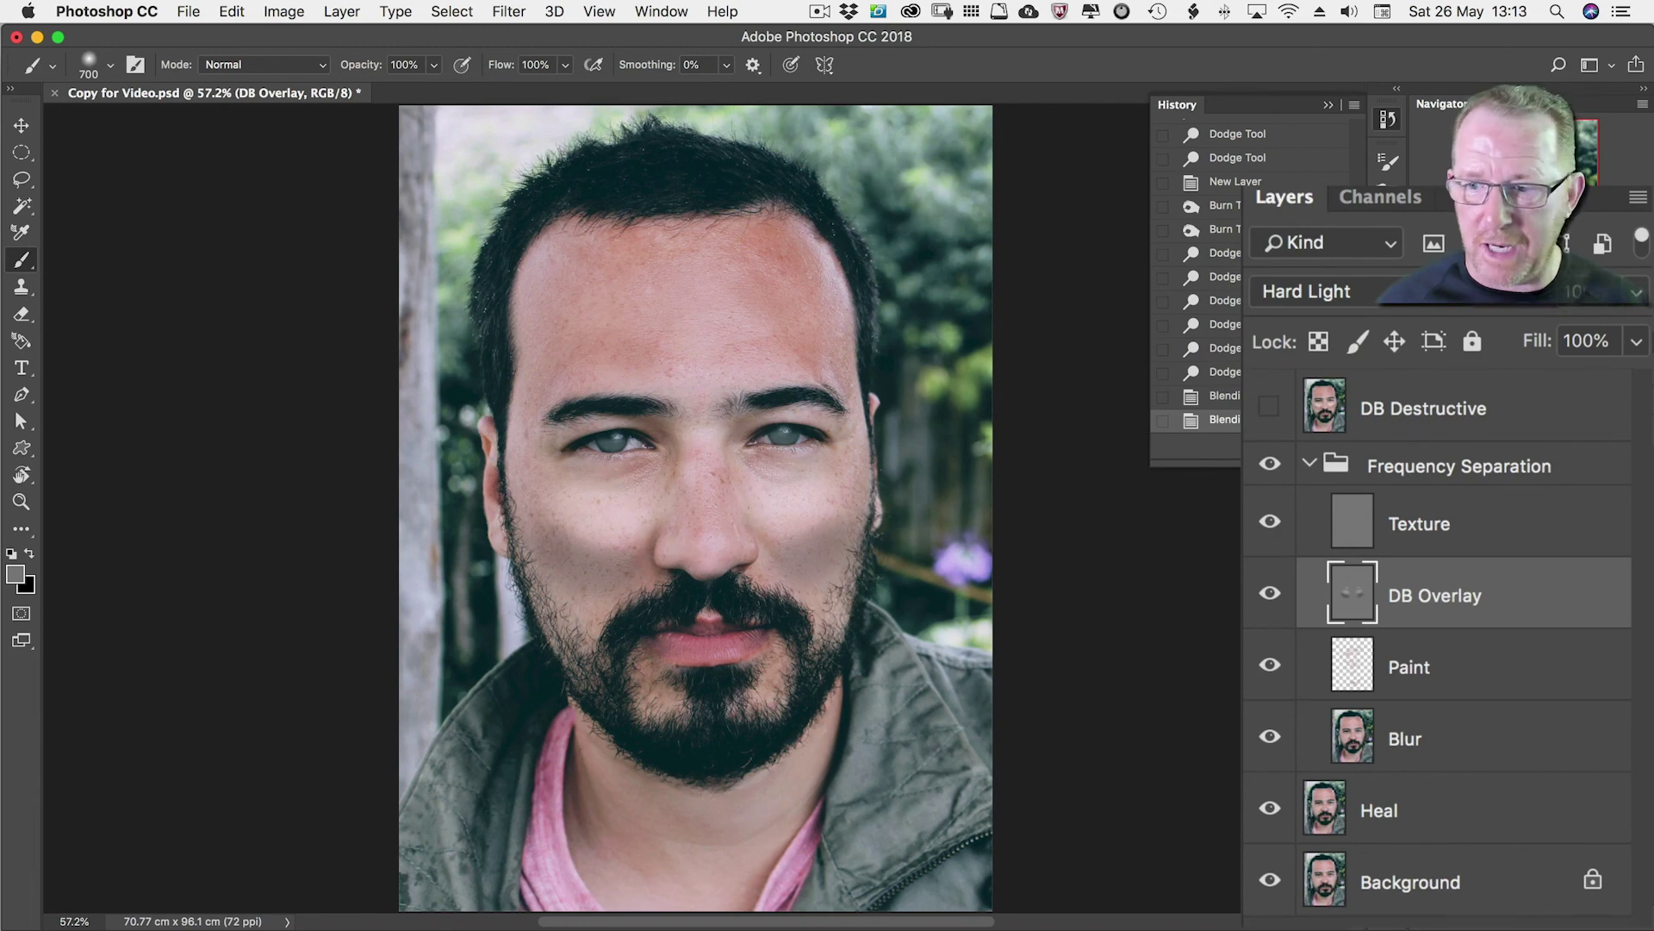
pyautogui.click(1462, 399)
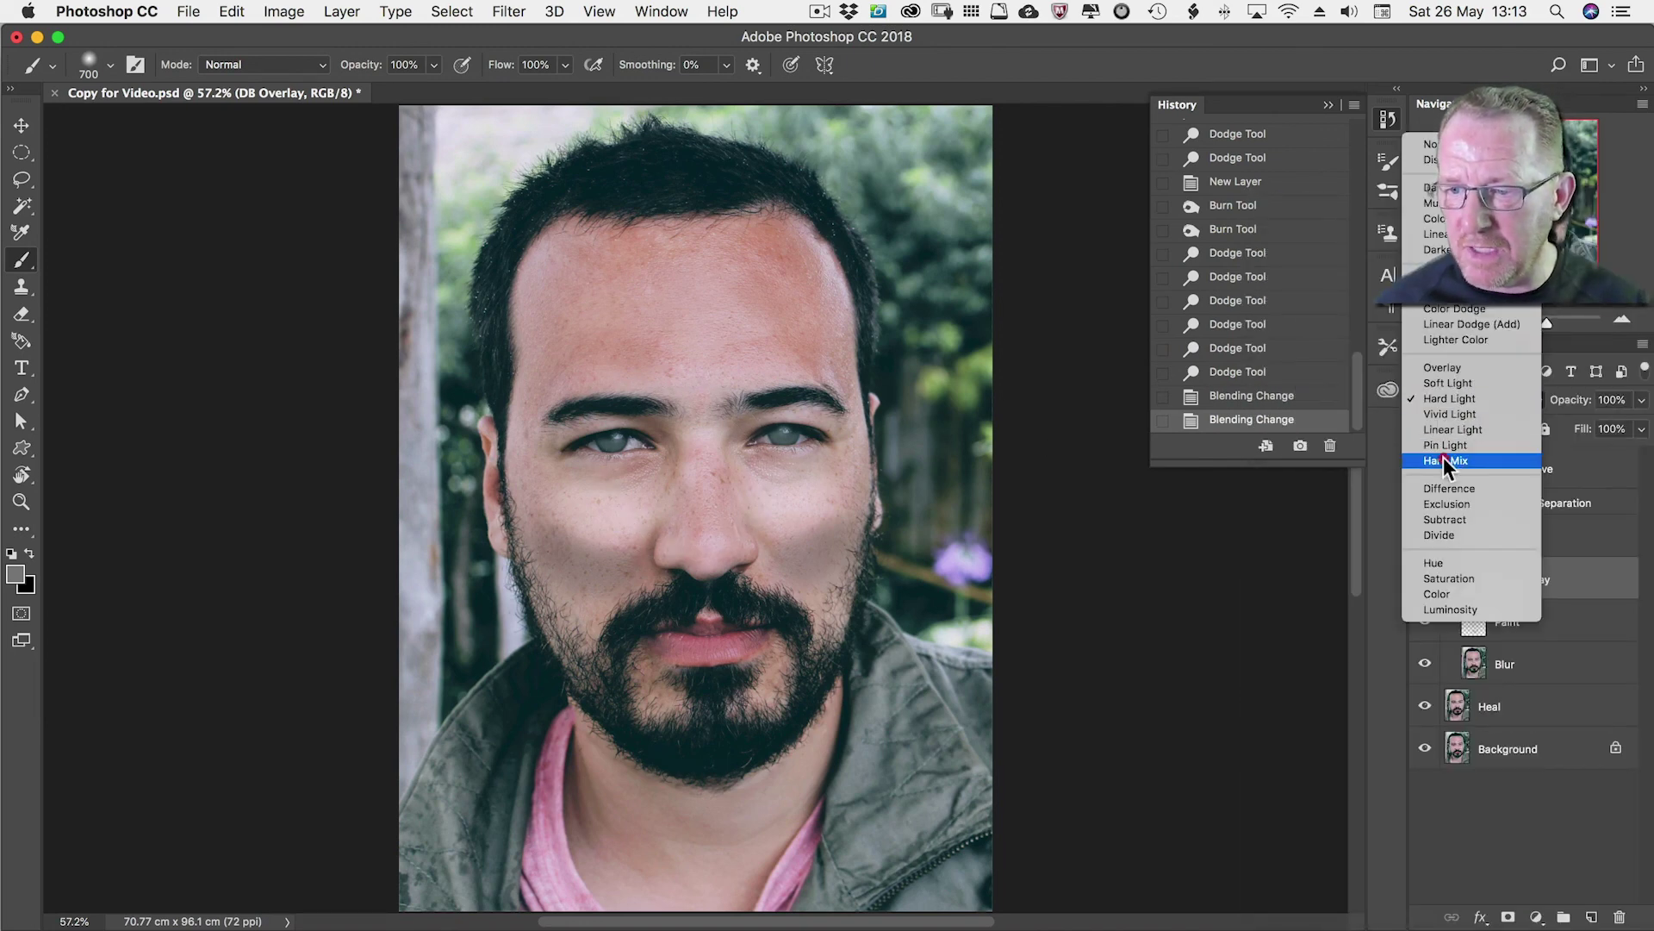
pyautogui.click(1446, 462)
pyautogui.click(1456, 402)
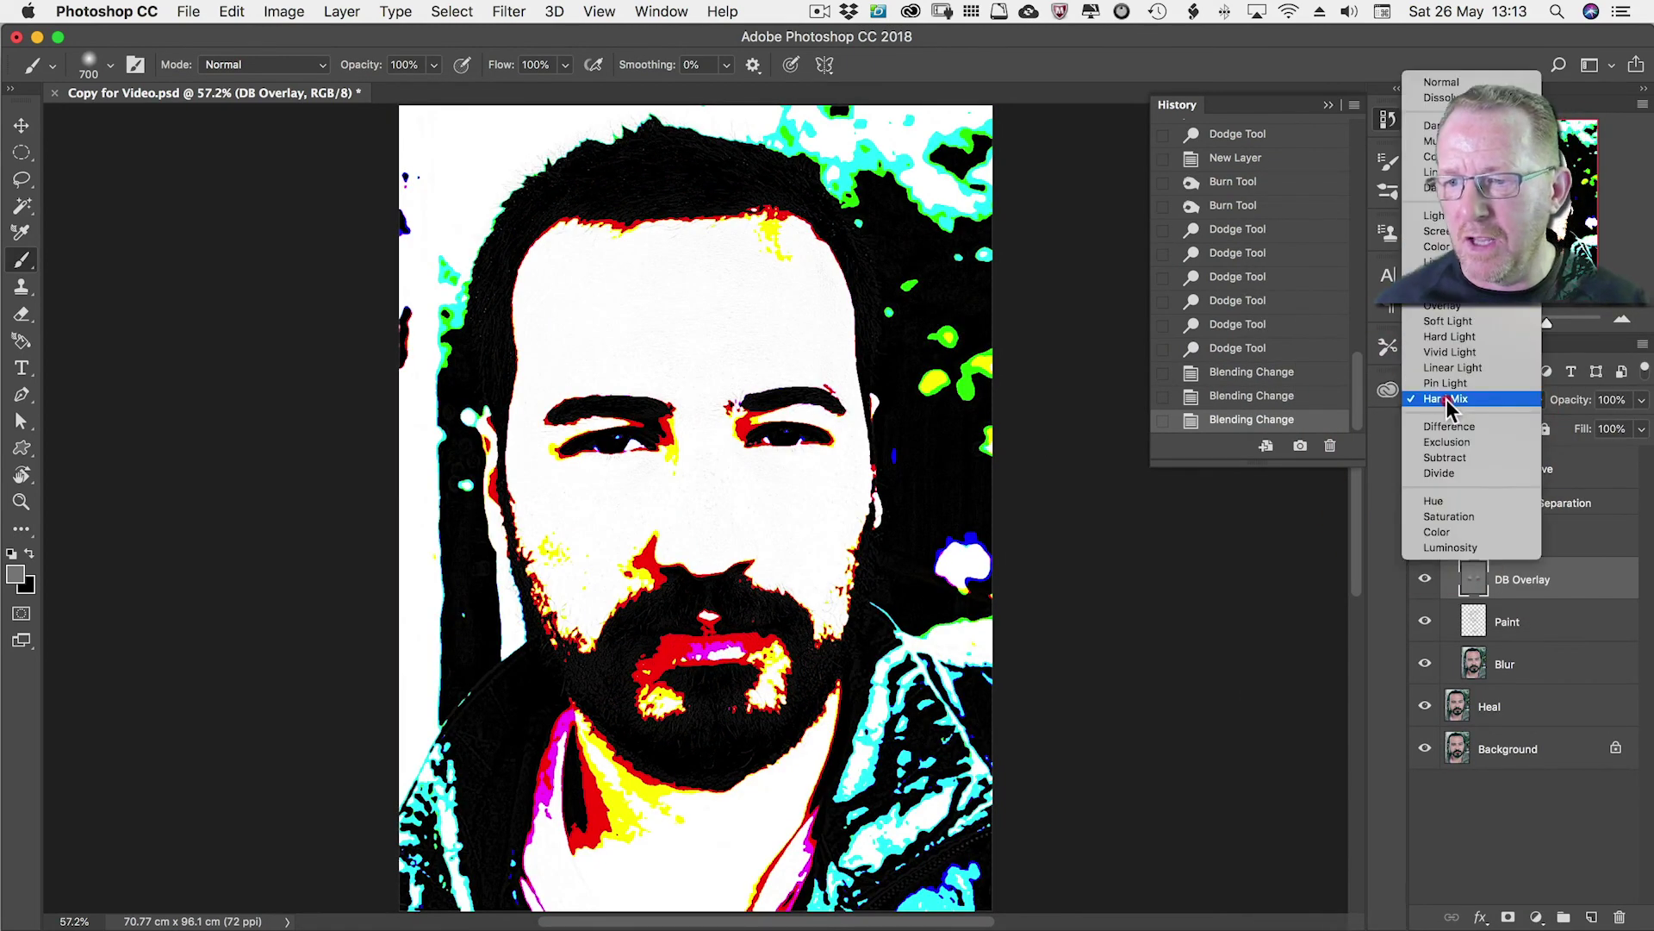
pyautogui.click(1443, 306)
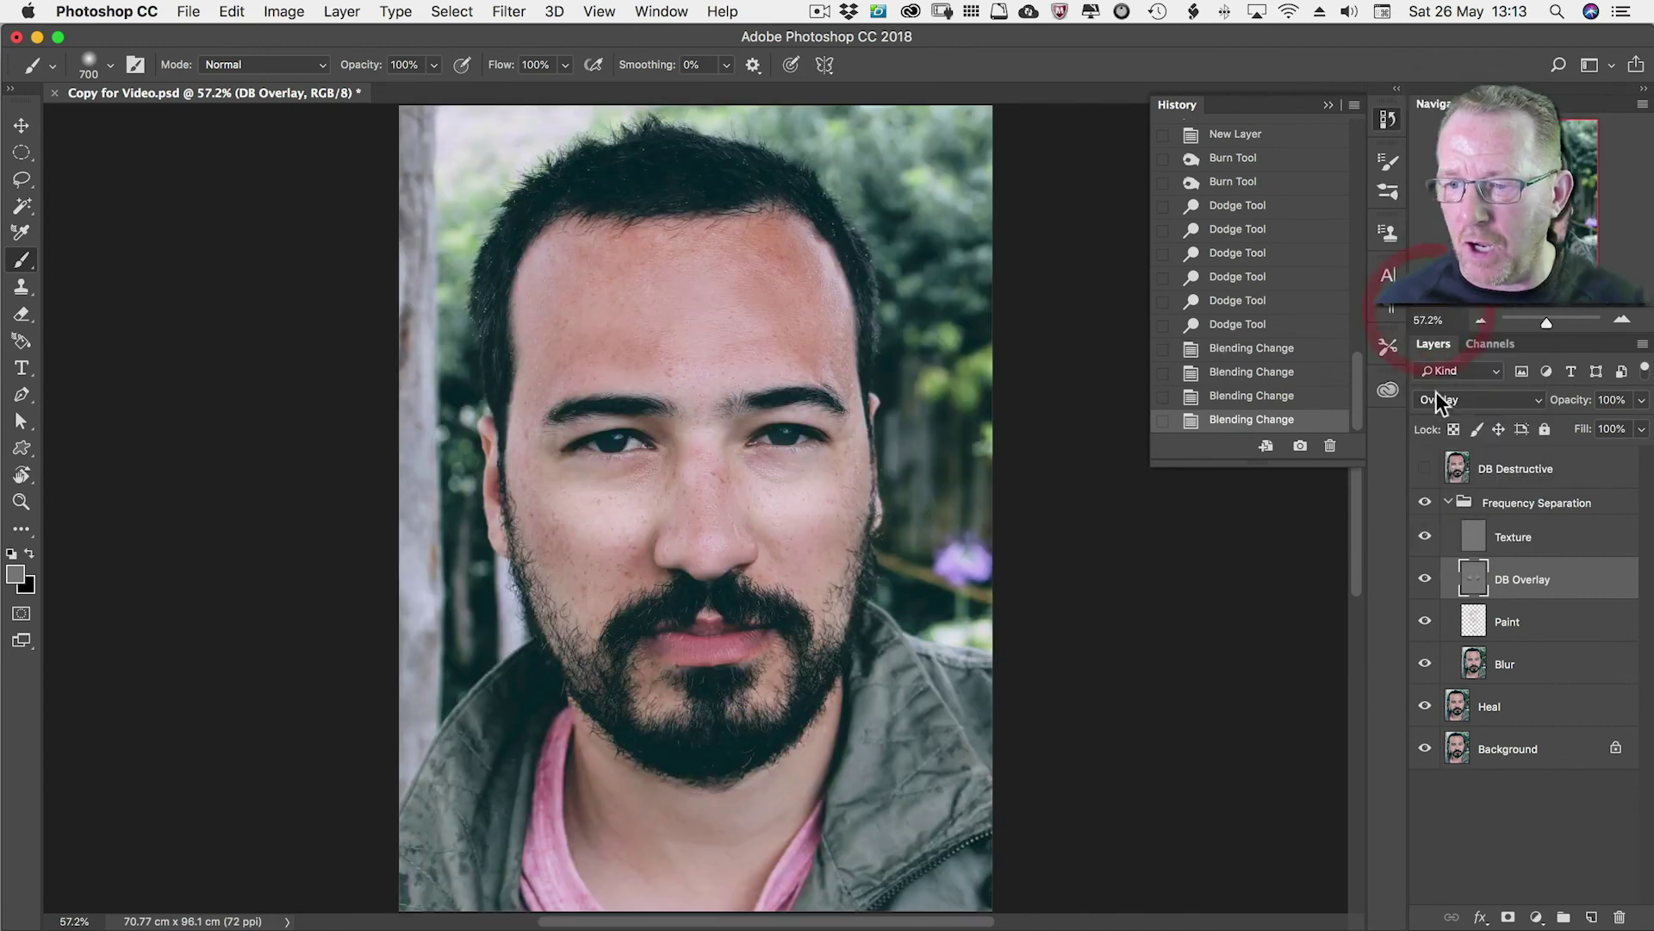
# Set DB Overlay's blend mode to Soft Light and collapse the Frequency Separation group.
pyautogui.click(1443, 400)
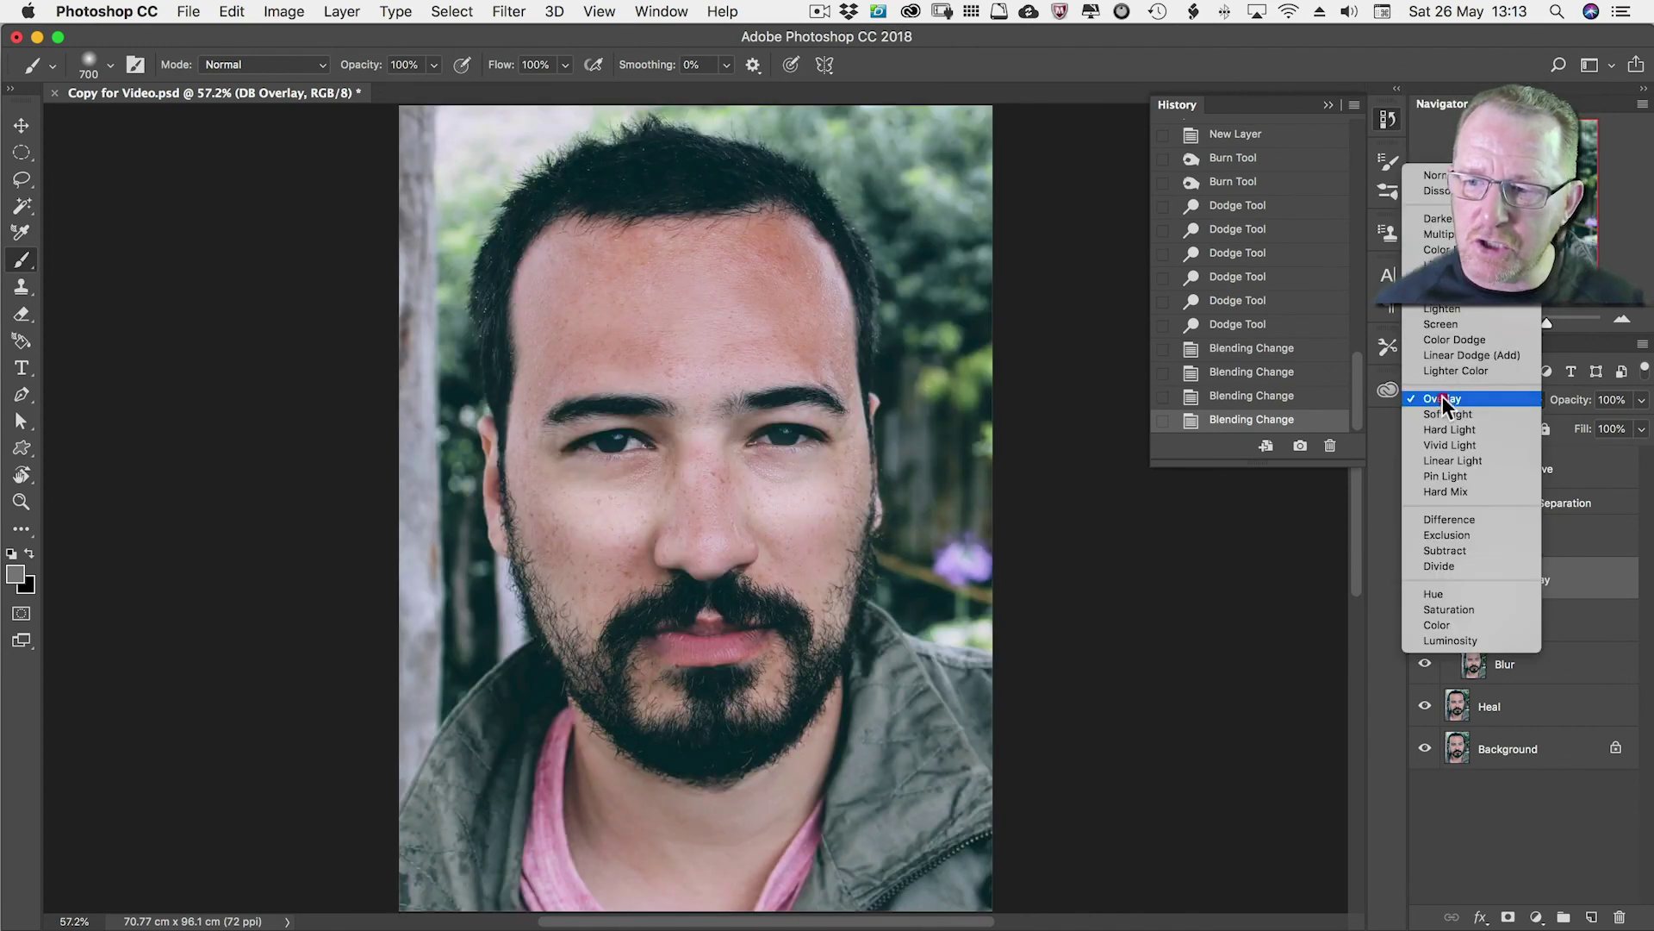
pyautogui.click(1445, 413)
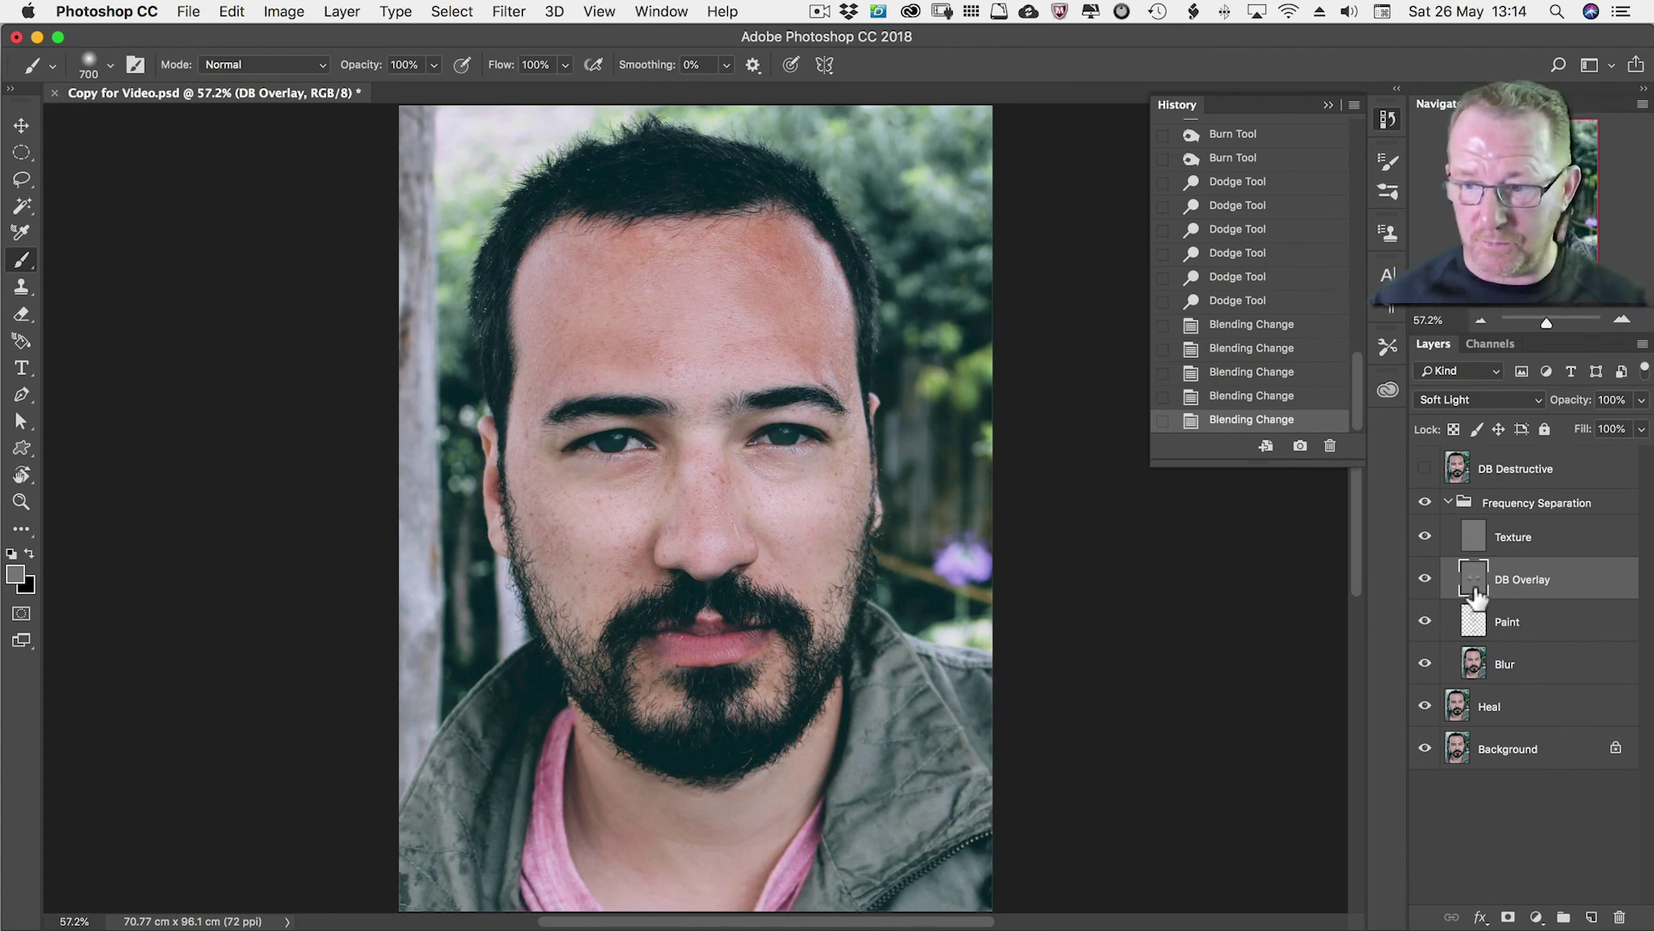
pyautogui.click(1447, 502)
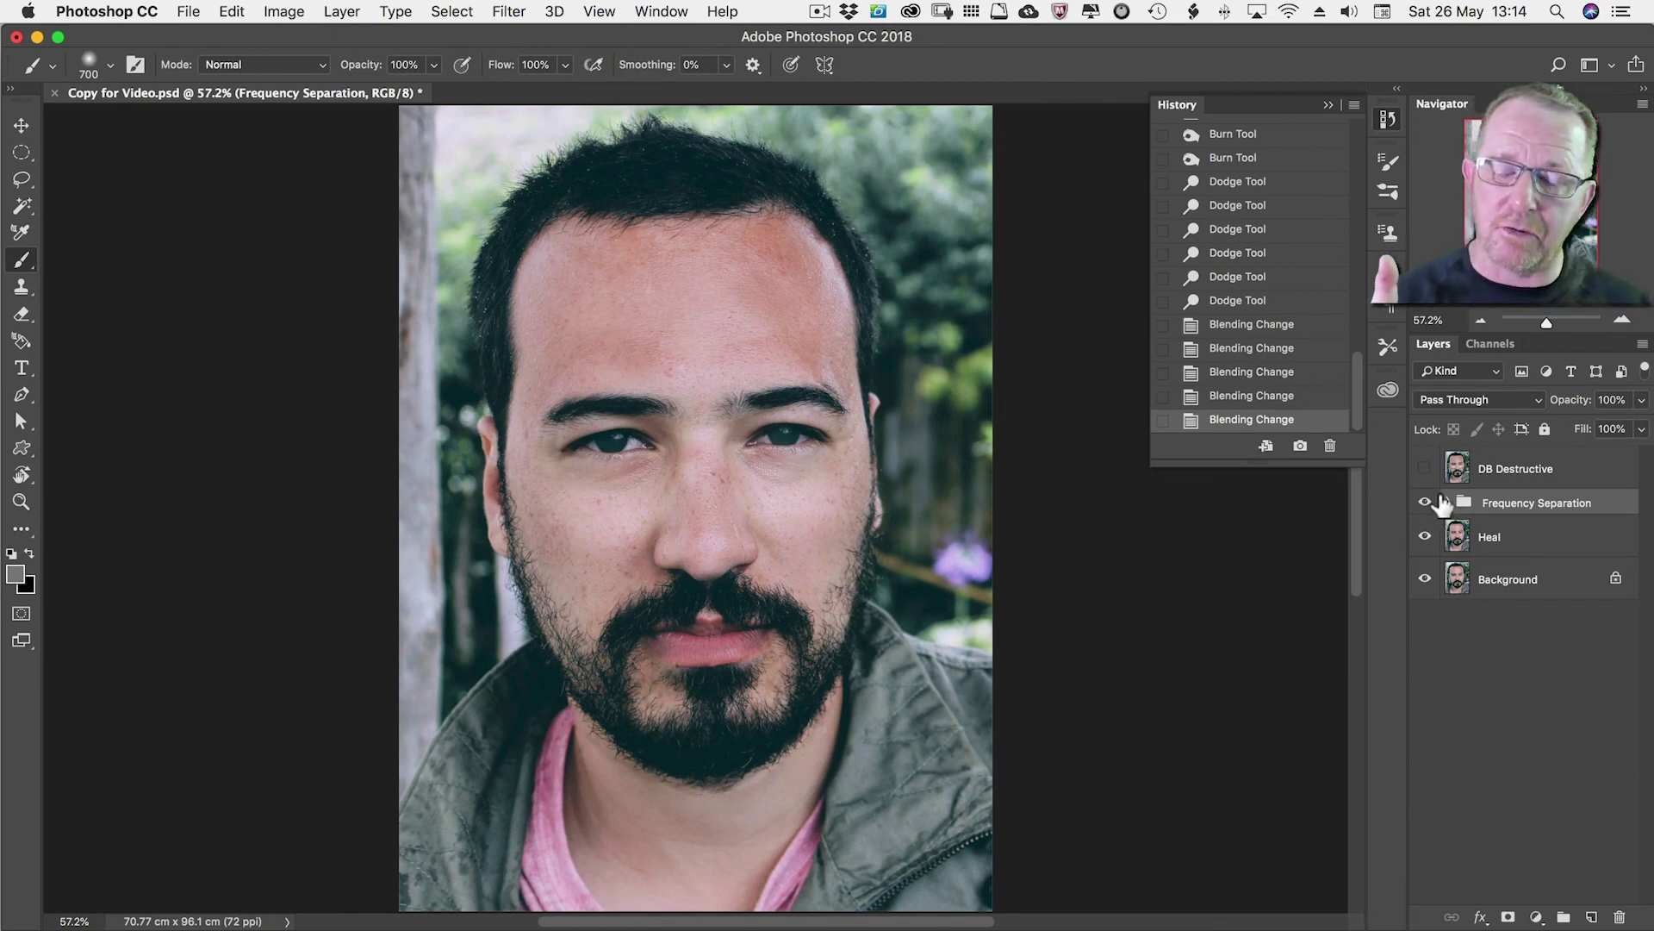